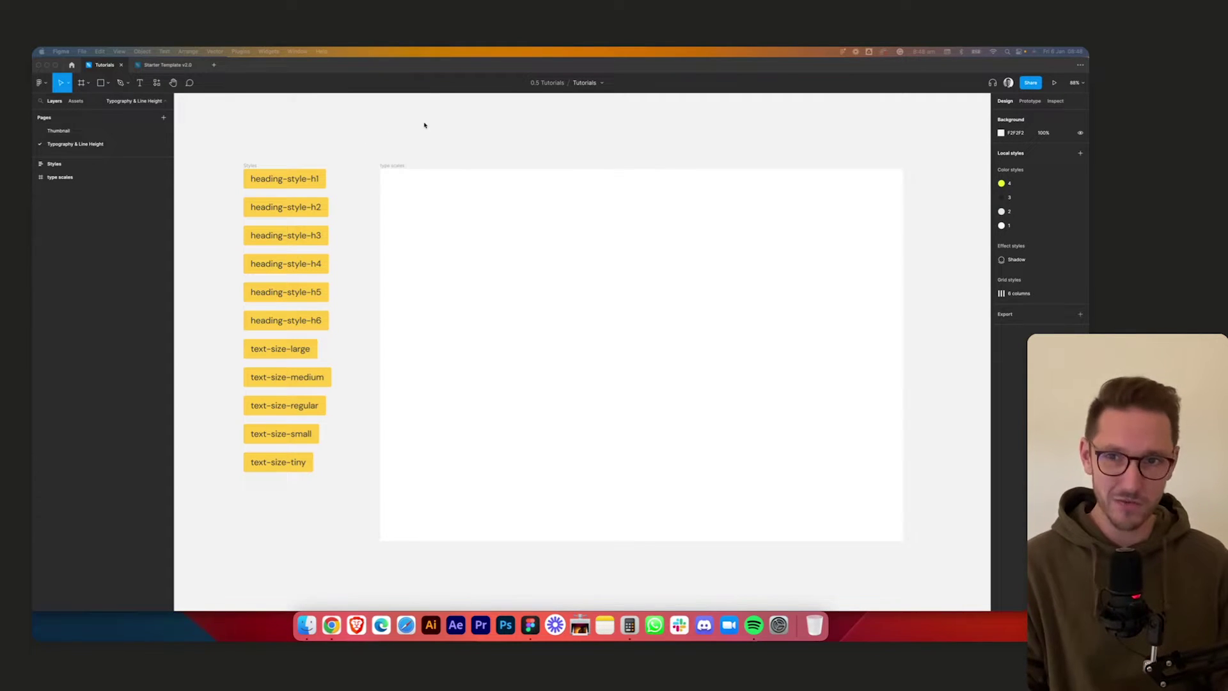
- Check the type scale preview on type-scale.com in Chrome, return to Figma and examine the heading and text size style labels
left_click(331, 625)
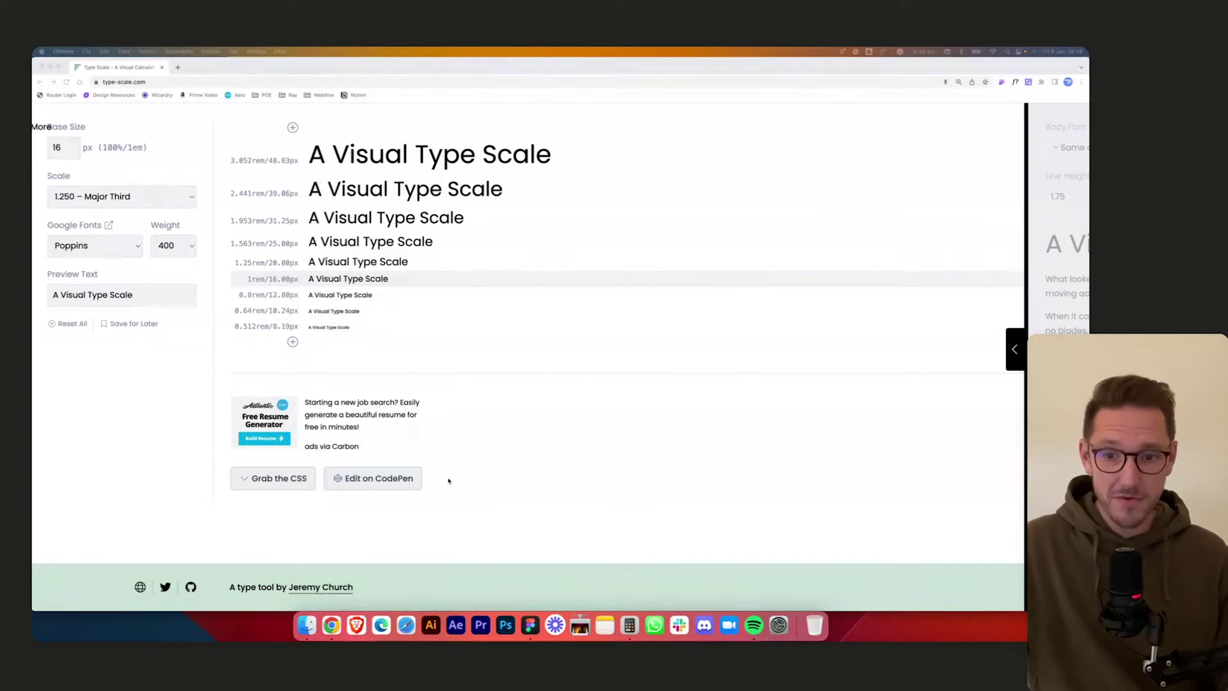
left_click(525, 624)
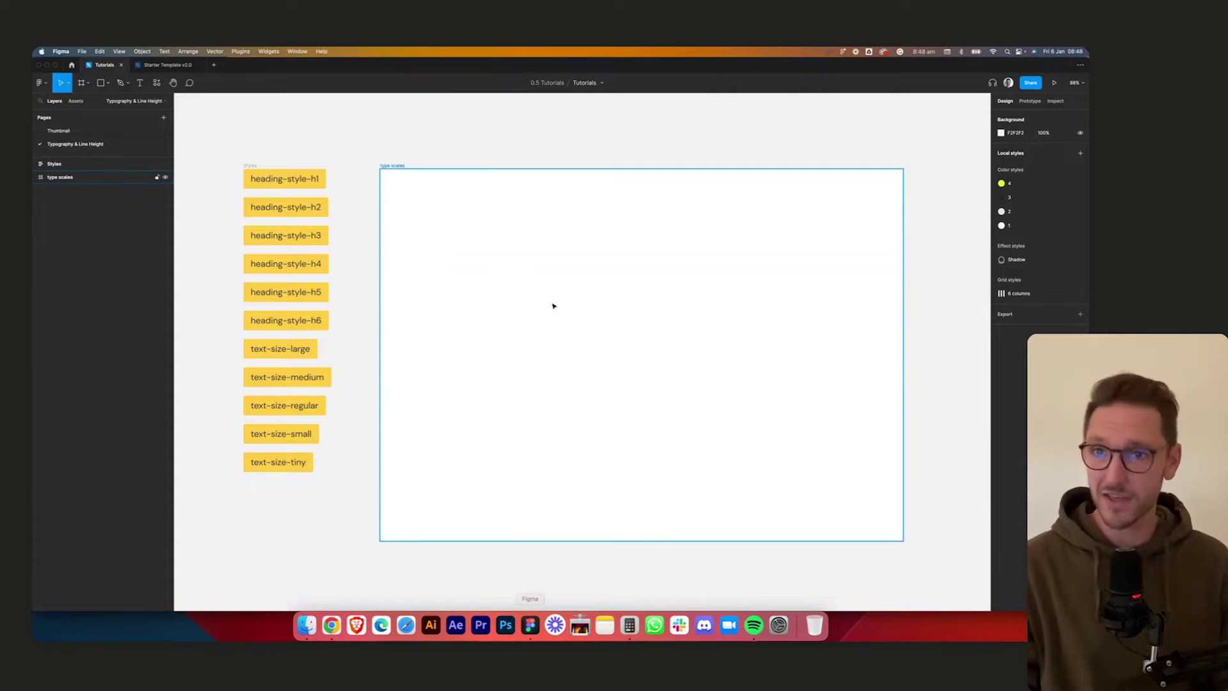
scroll(219, 142, "up", 3)
scroll(220, 143, "up", 3)
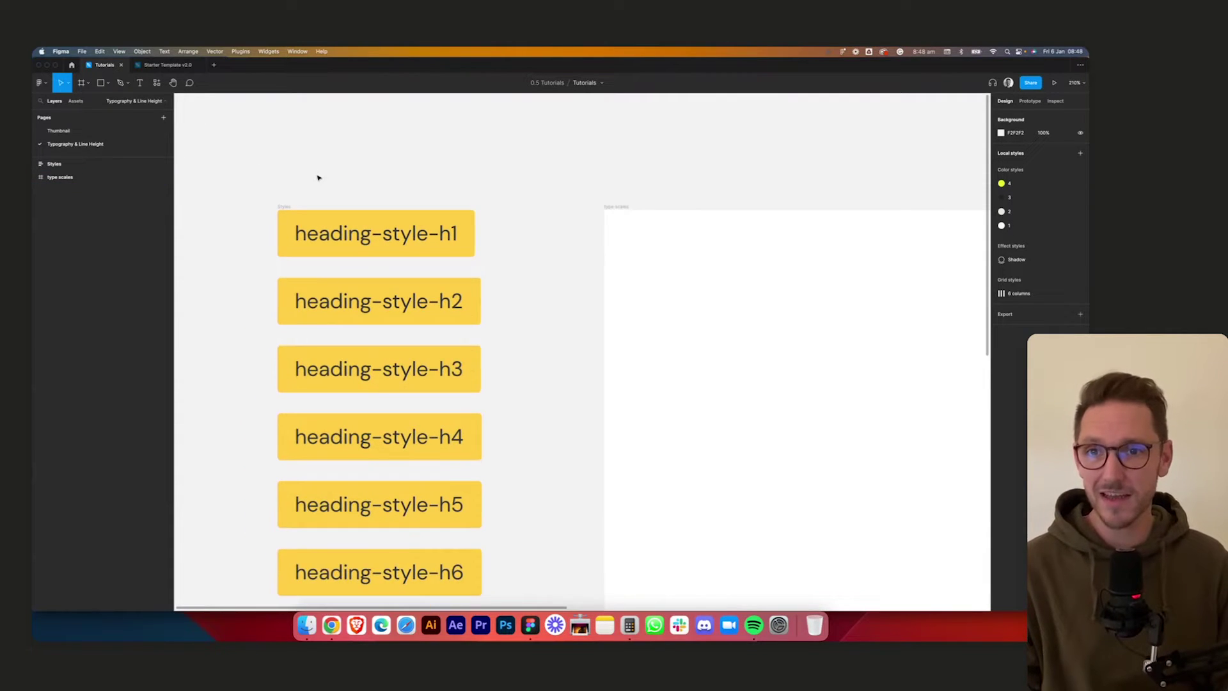
scroll(318, 177, "up", 3)
scroll(610, 237, "down", 2)
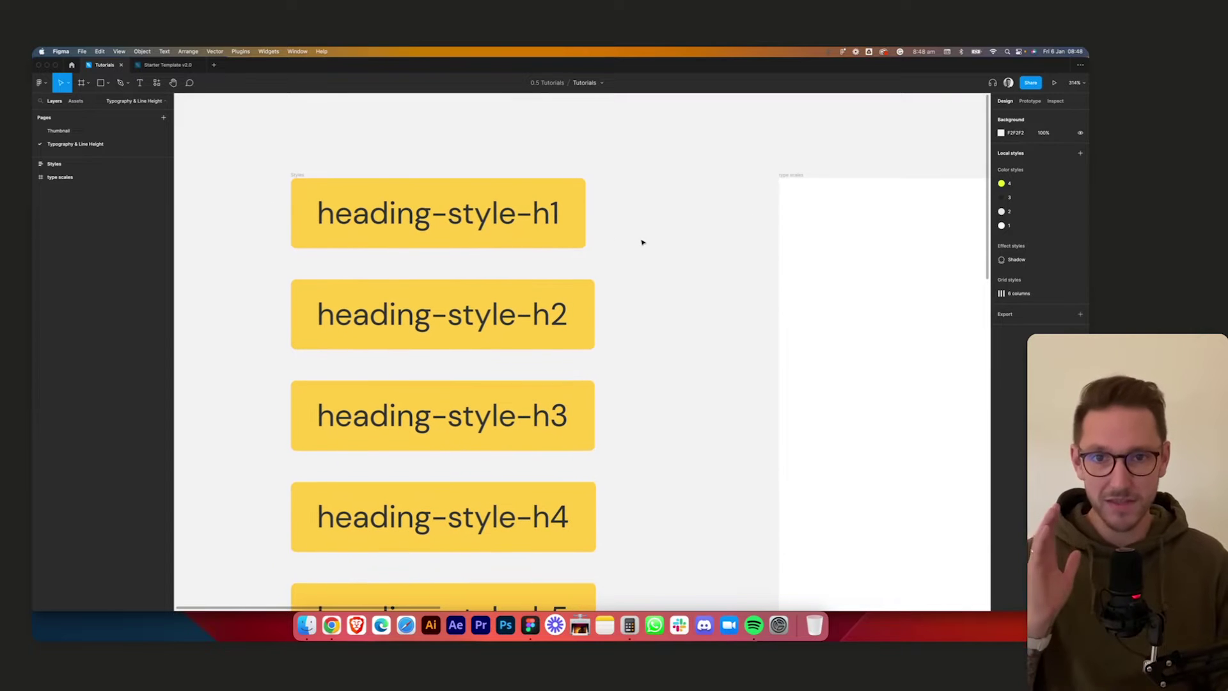
scroll(650, 244, "down", 1)
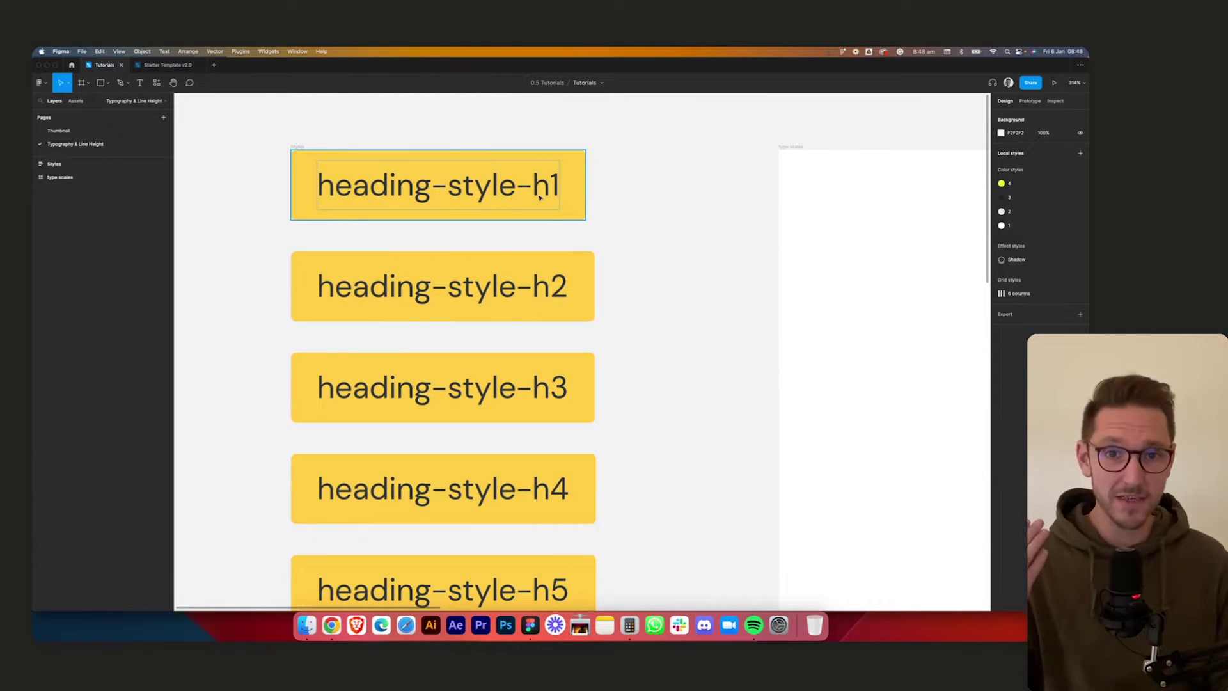
scroll(573, 208, "down", 5)
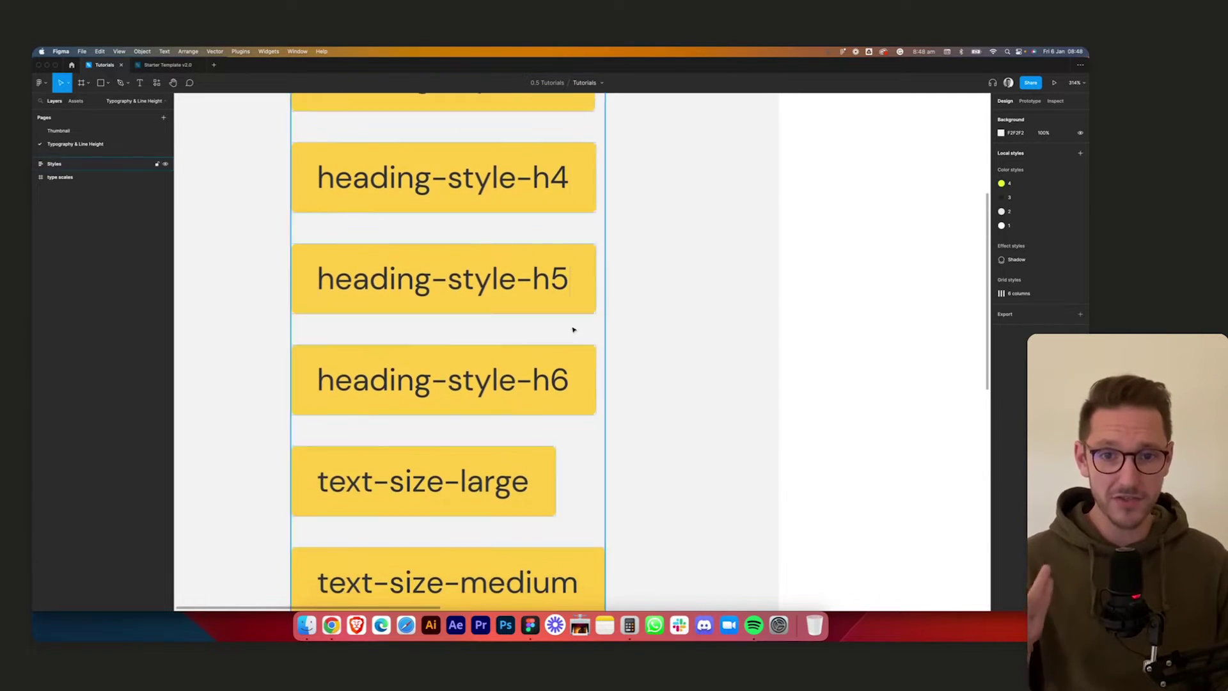
scroll(571, 334, "down", 2)
scroll(732, 327, "down", 3)
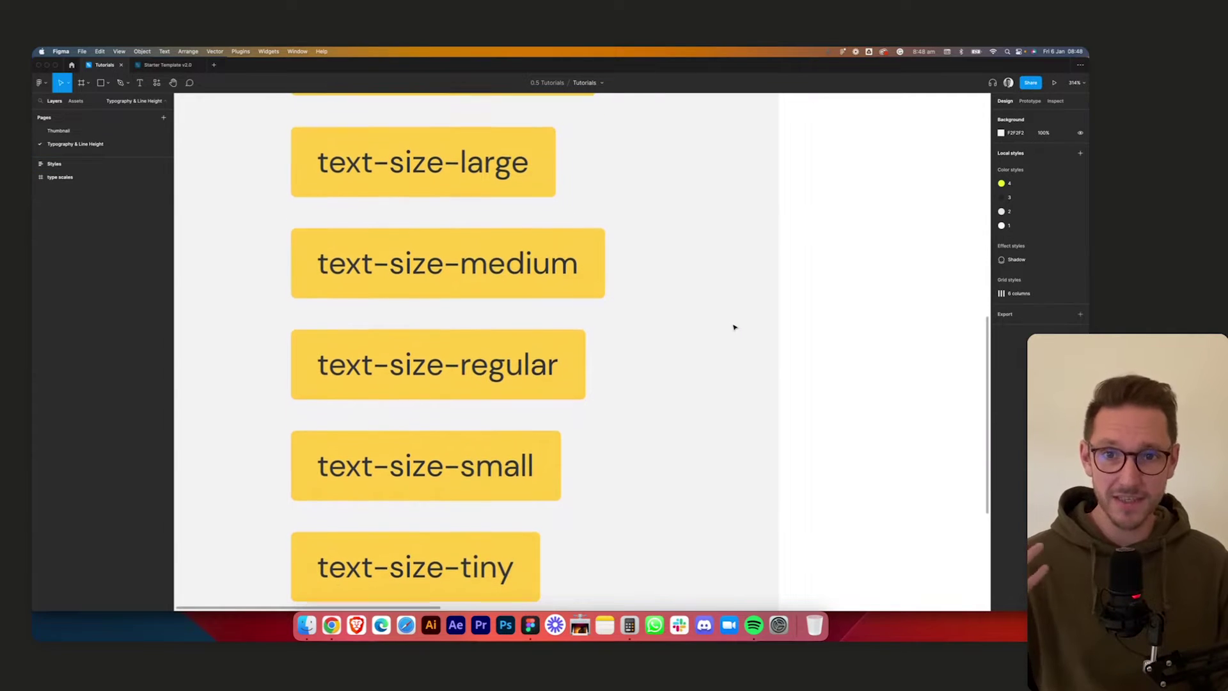
scroll(714, 311, "down", 1)
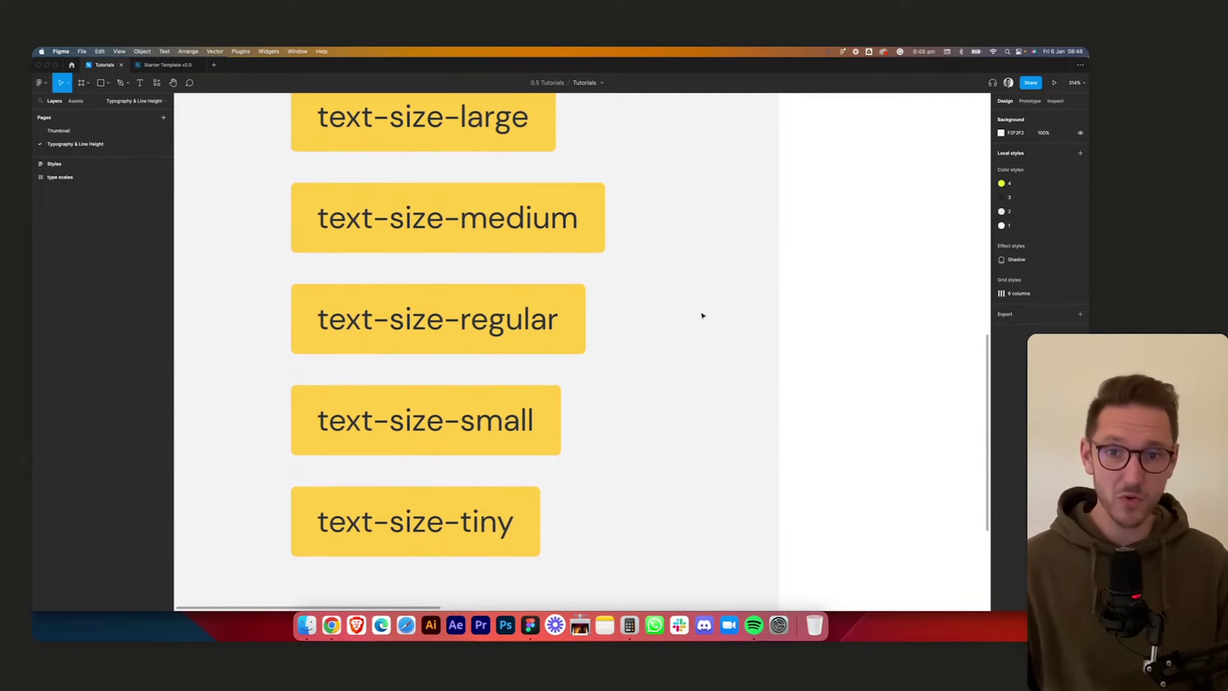
scroll(703, 315, "left", 1)
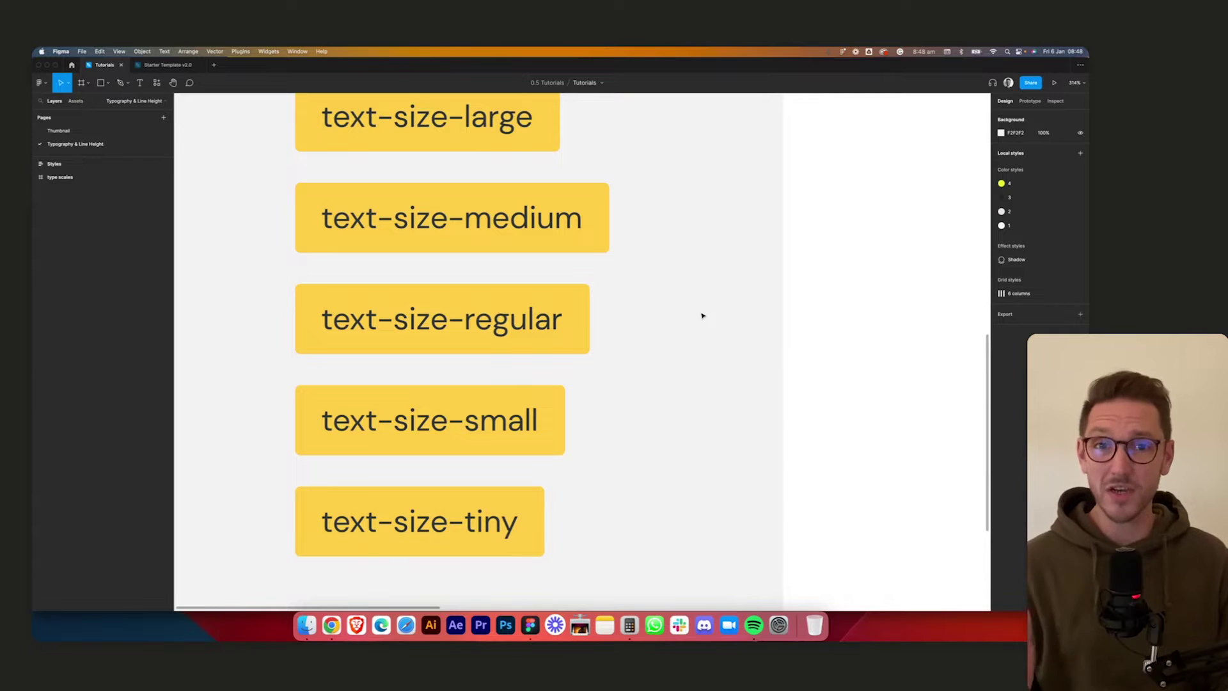
scroll(703, 315, "down", 5)
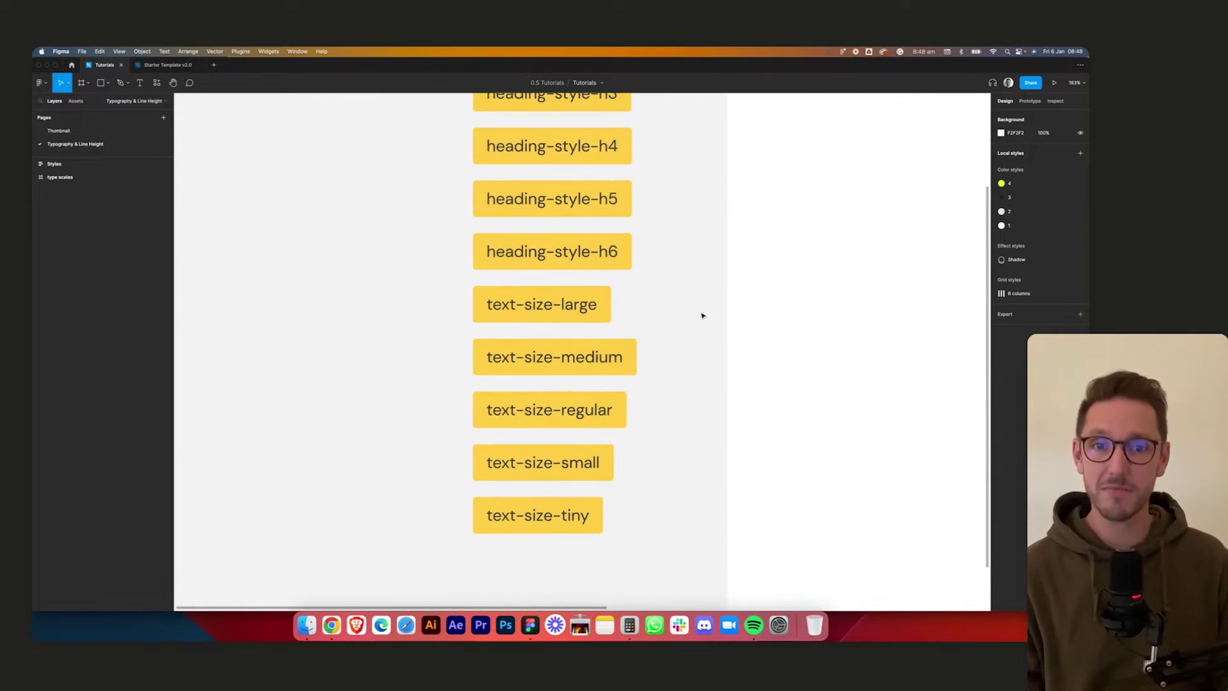
scroll(702, 315, "down", 3)
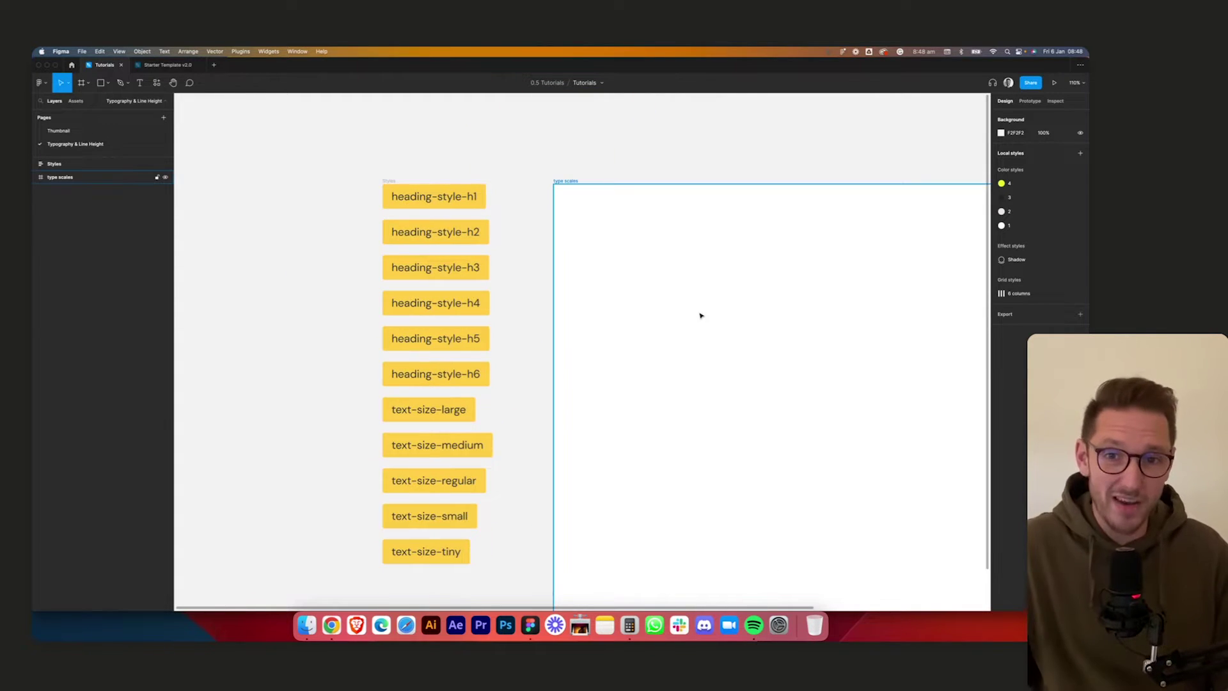
- Inspect the Styles frame with its style labels beside the empty type scales frame
scroll(700, 315, "right", 5)
scroll(700, 316, "down", 2)
scroll(696, 315, "down", 1)
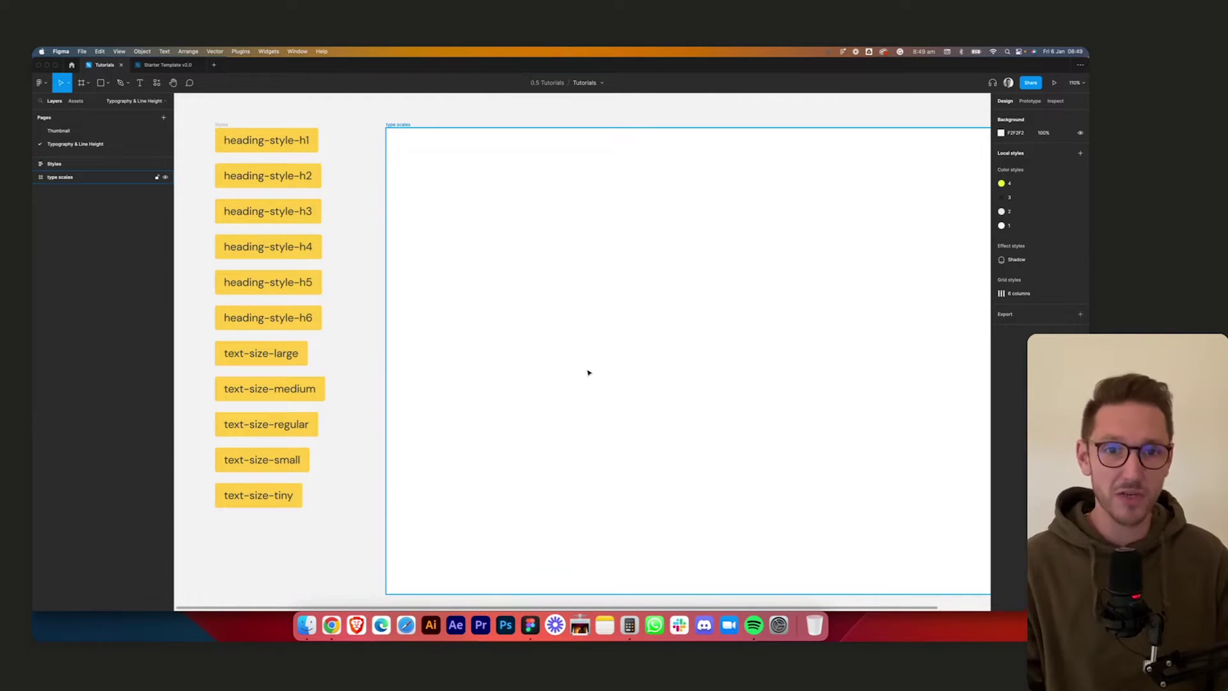
scroll(589, 373, "right", 5)
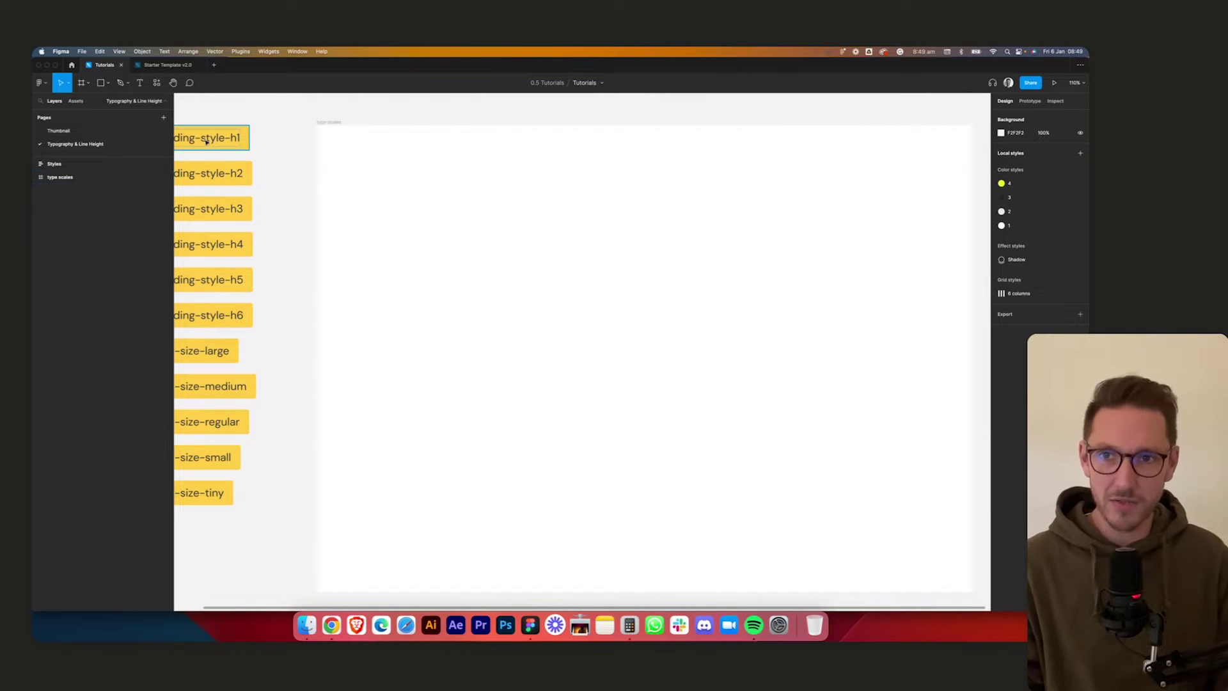
scroll(290, 156, "left", 3)
scroll(289, 156, "up", 2)
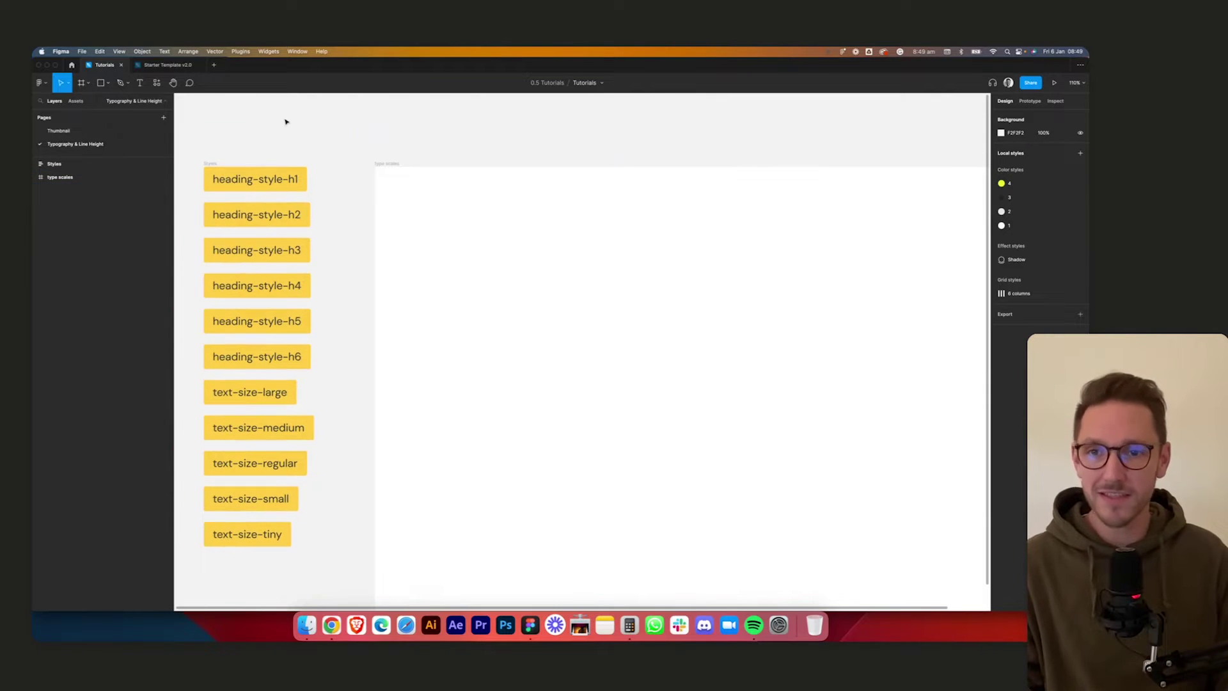
left_click(213, 164)
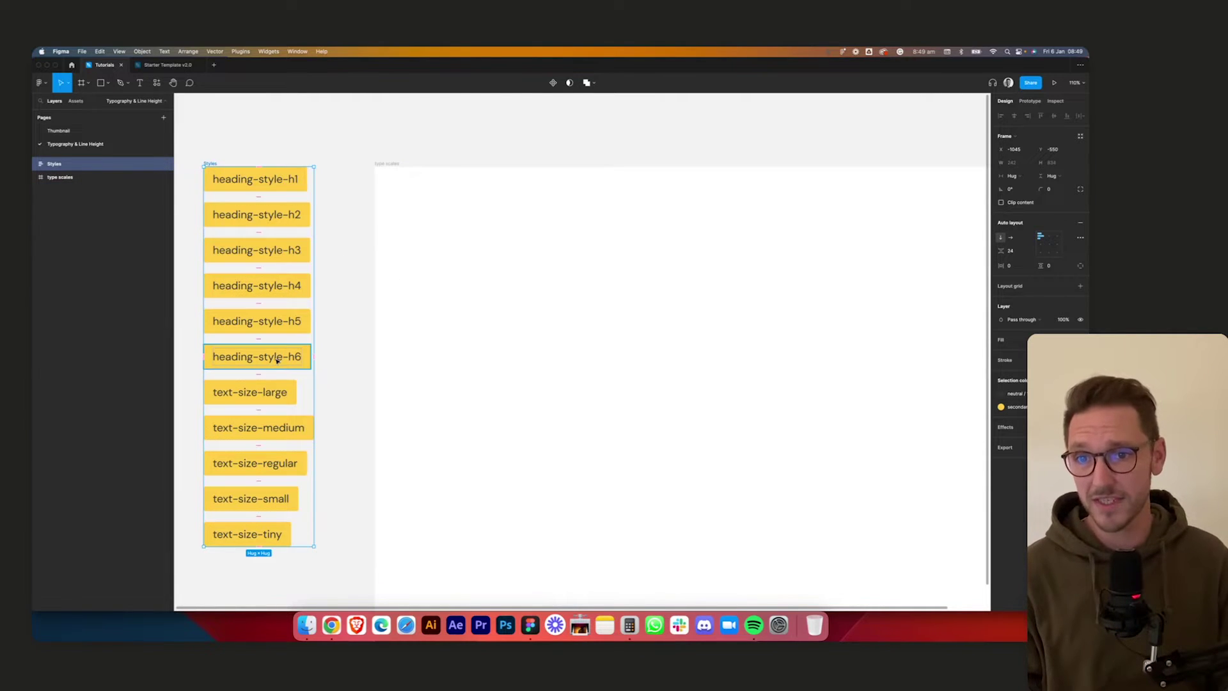
left_click(348, 181)
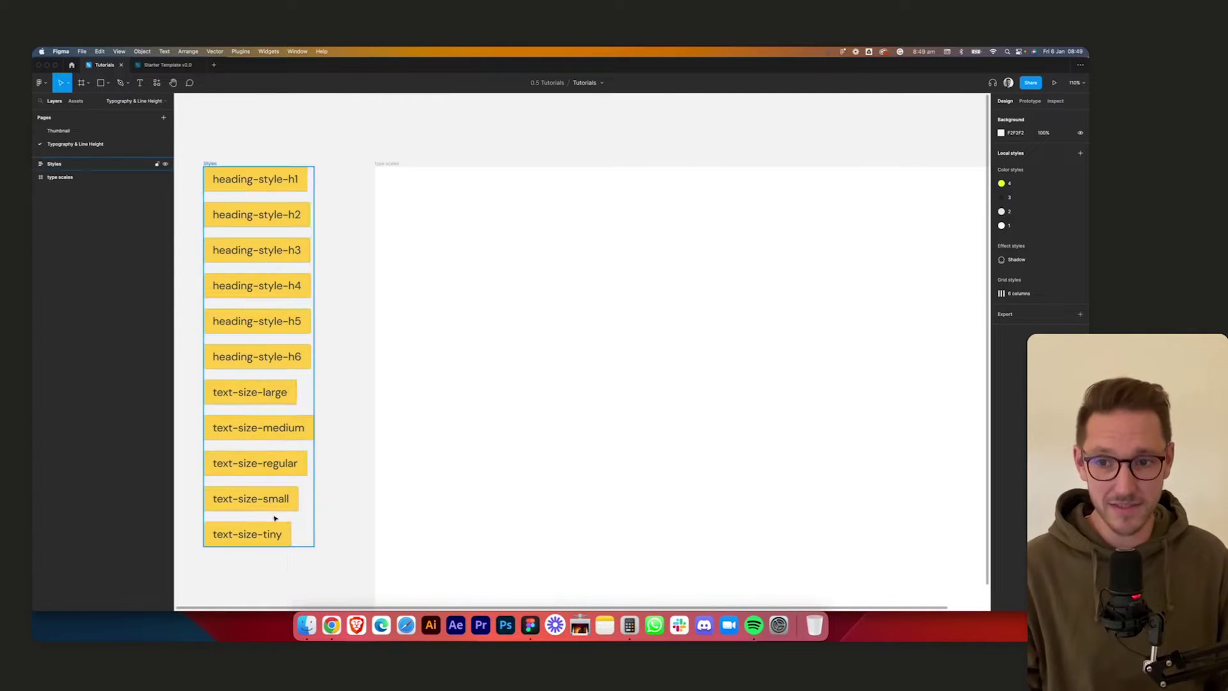
- Switch to the type scale page in Chrome, enlarge it and highlight the pixel size of the largest heading
left_click(332, 625)
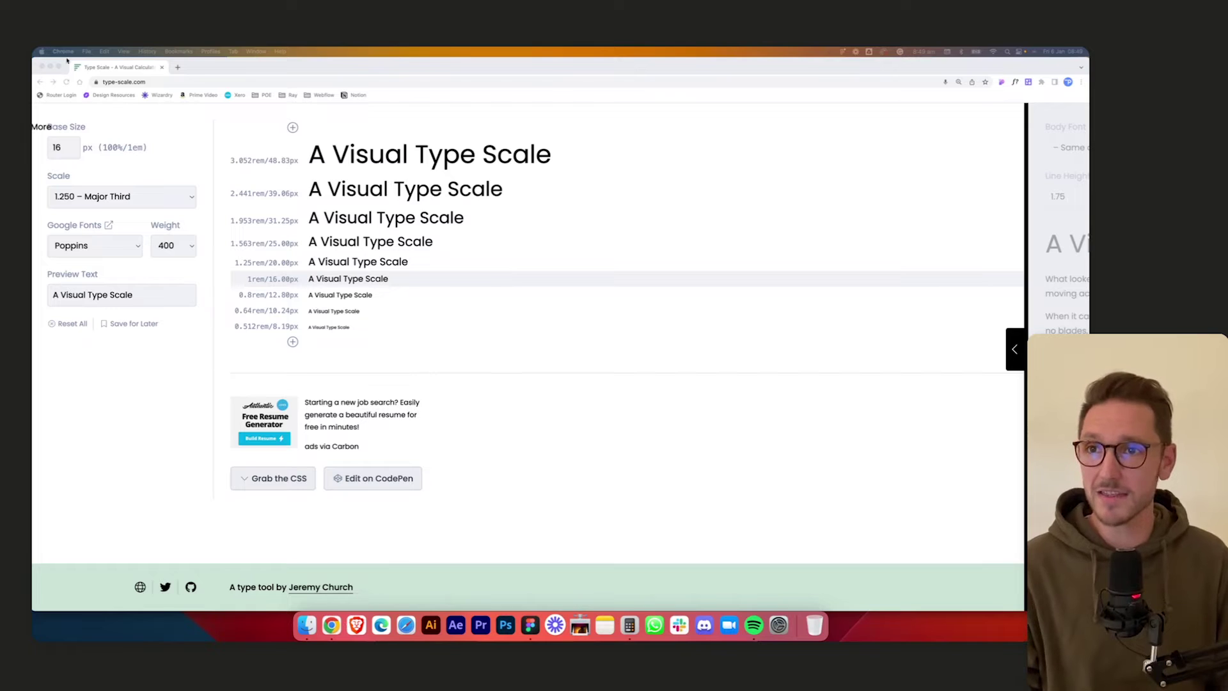
key("super+equal")
key("super+equal")
key("super+equal")
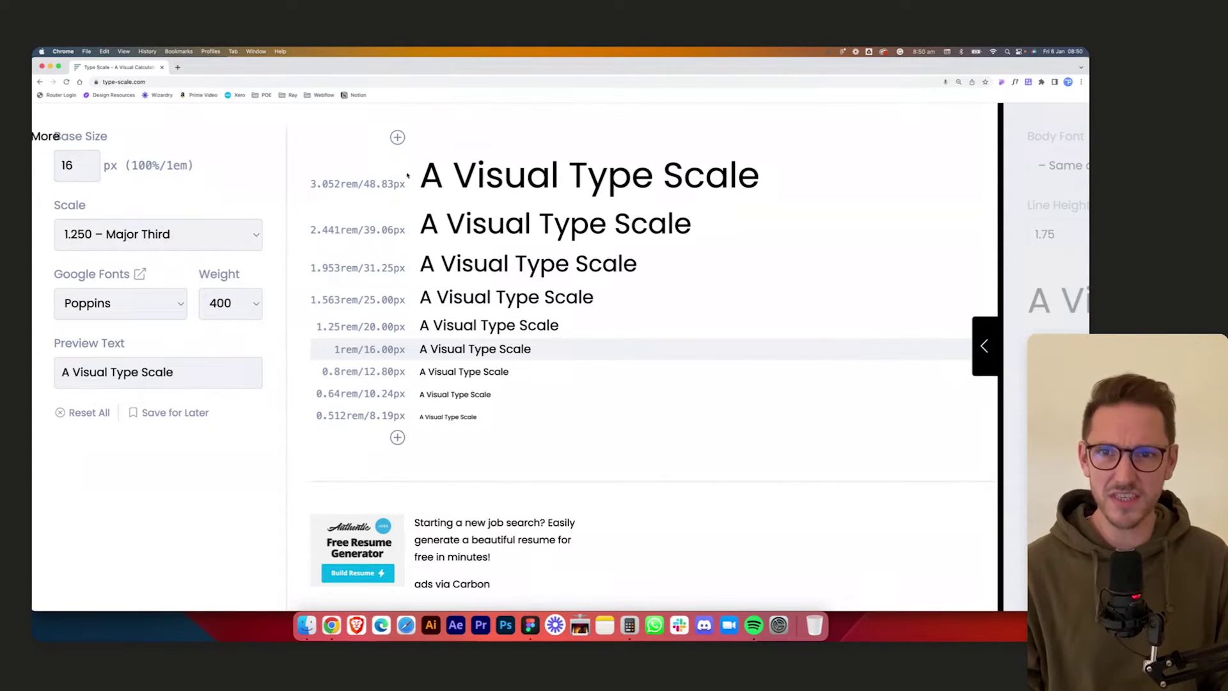
left_click_drag(364, 184, 396, 184)
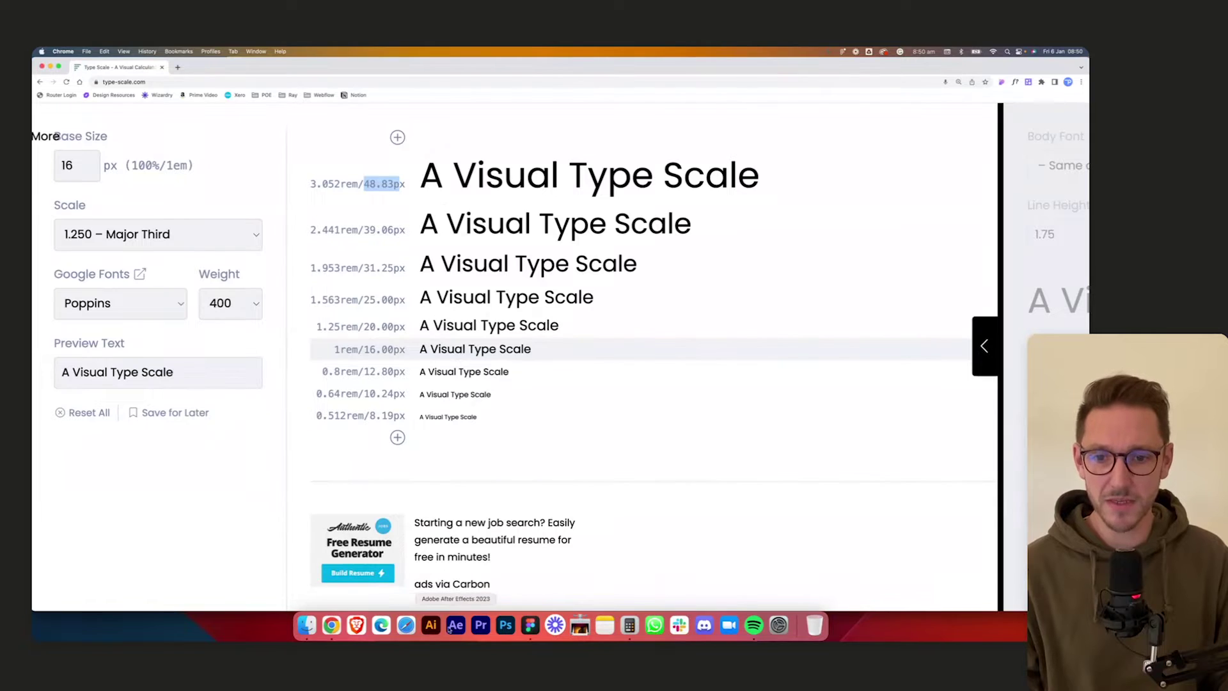
- Switch to Figma and add the text "This is a heading style h1" near the upper-left corner of the type scales frame
key("super+Tab")
key("t")
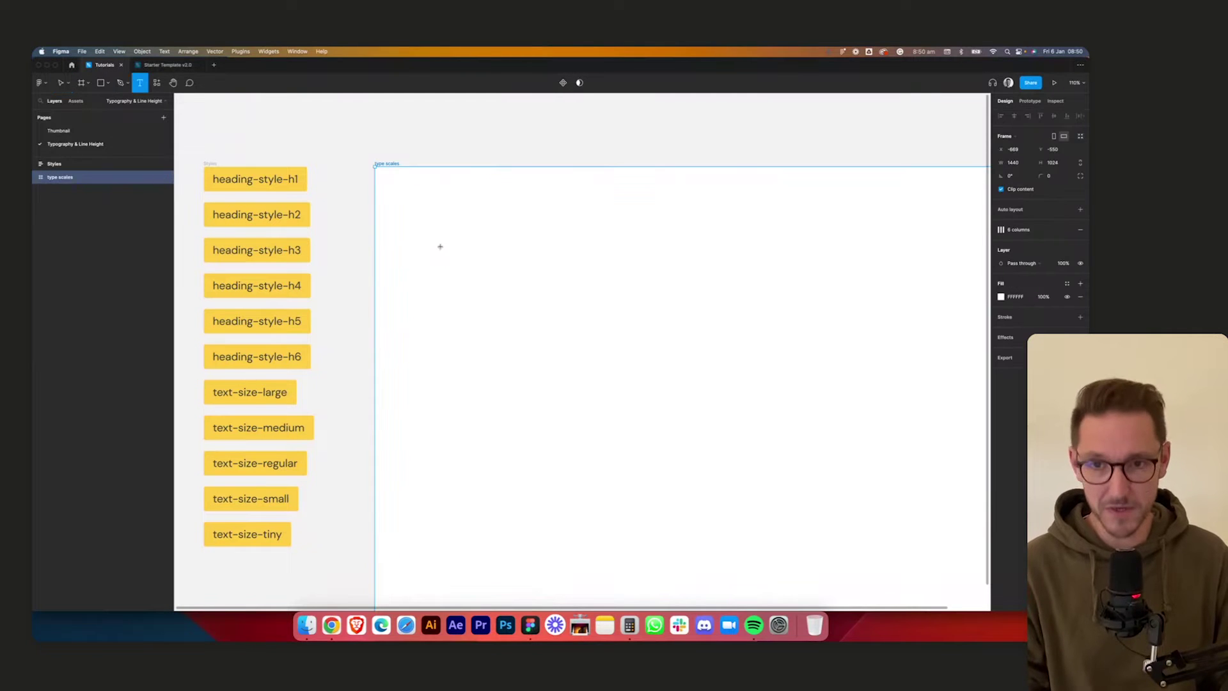
left_click(443, 255)
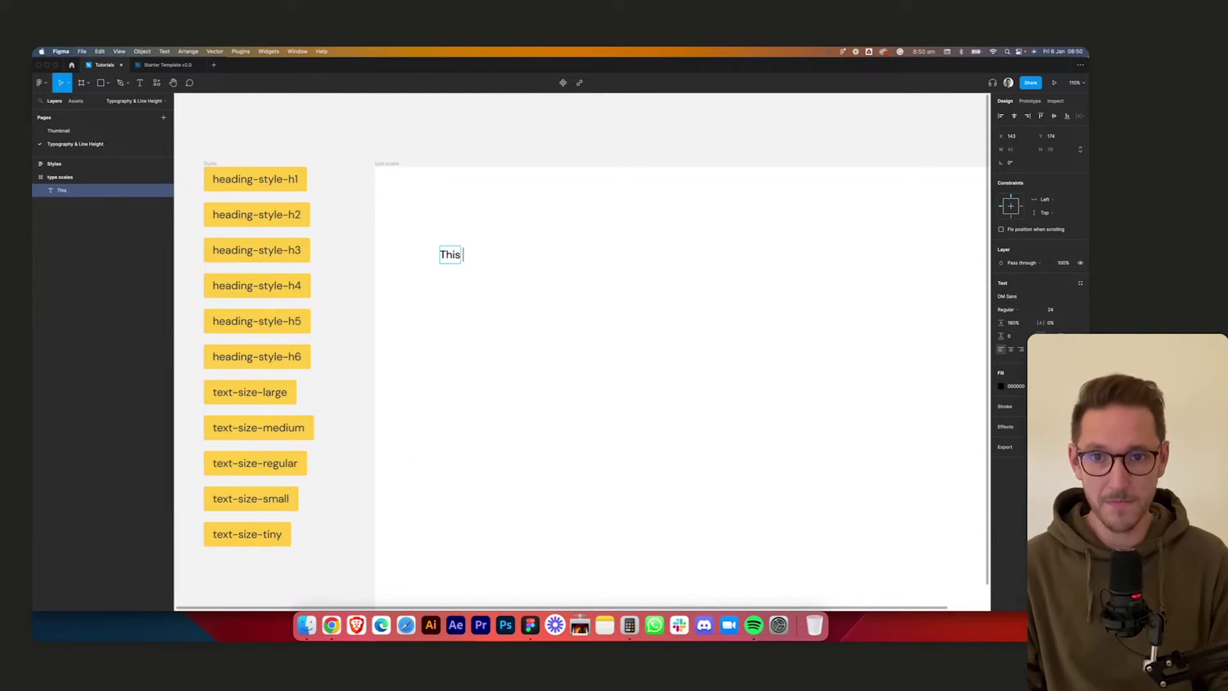
type("This is a heading style 1")
key("BackSpace")
type("h1")
key("Escape")
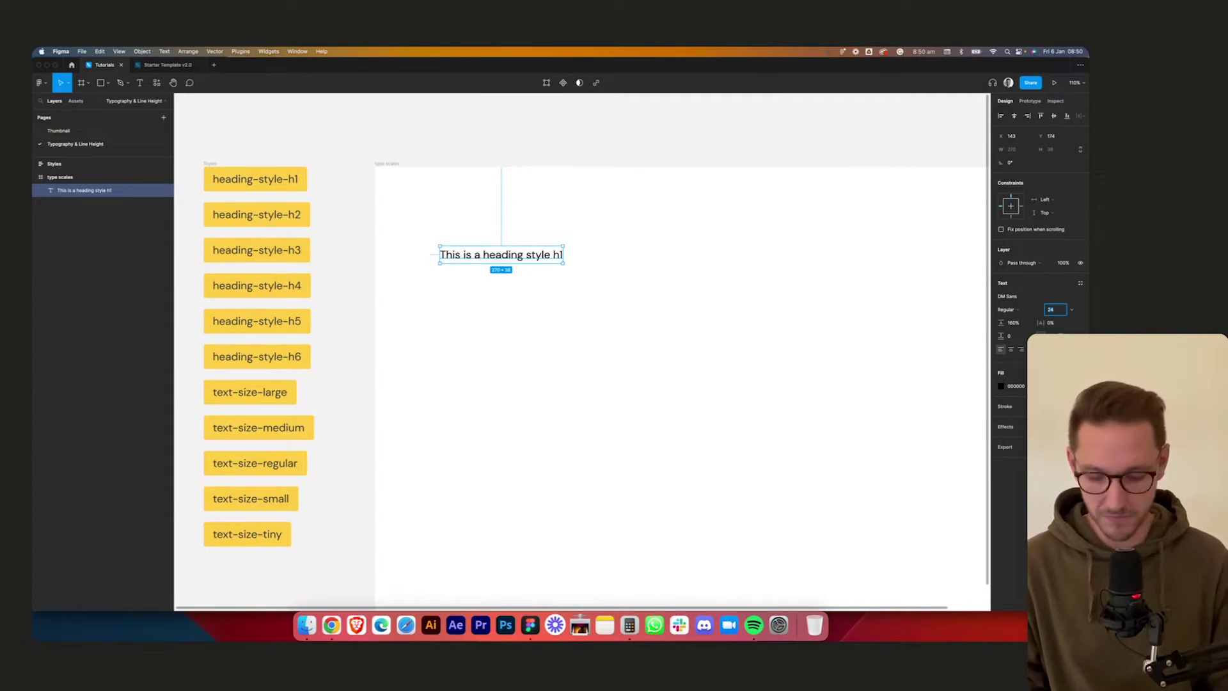
- Format the heading text as Inter Semi Bold at size 48 with -1% letter spacing
type("48")
key("Return")
left_click(1029, 299)
type("Inter")
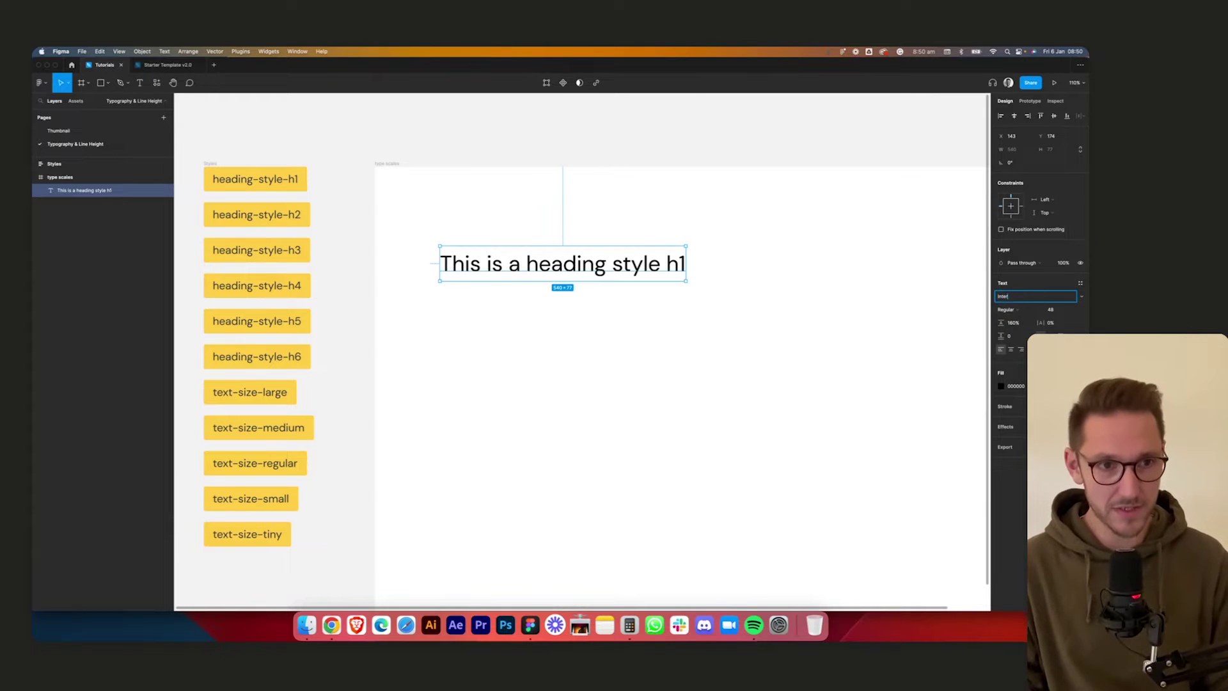
key("Tab")
type("Semi Bold")
key("Tab")
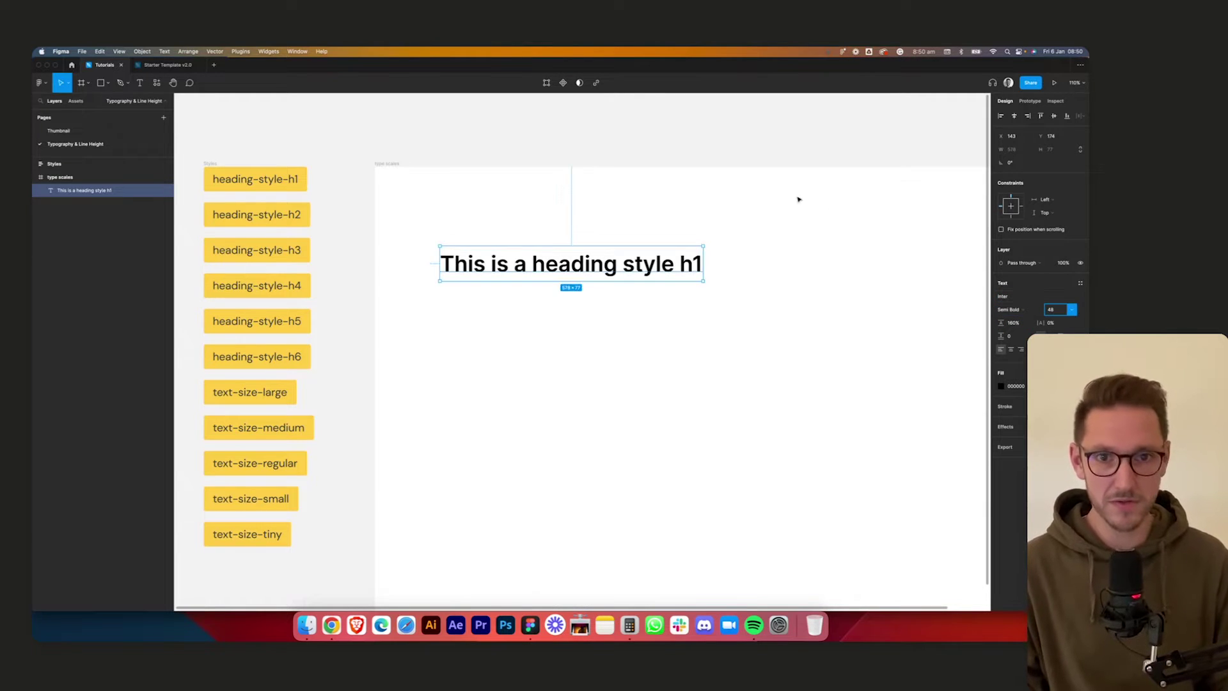
left_click(1052, 323)
type("-1")
key("Return")
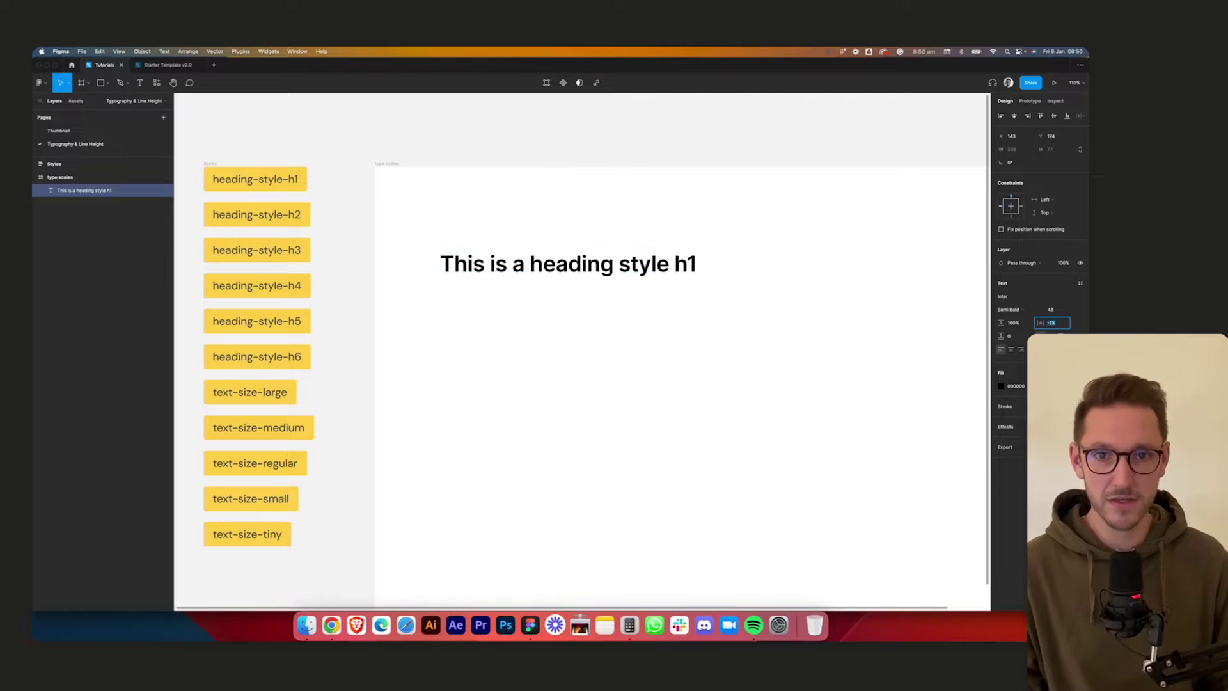
left_click(790, 248)
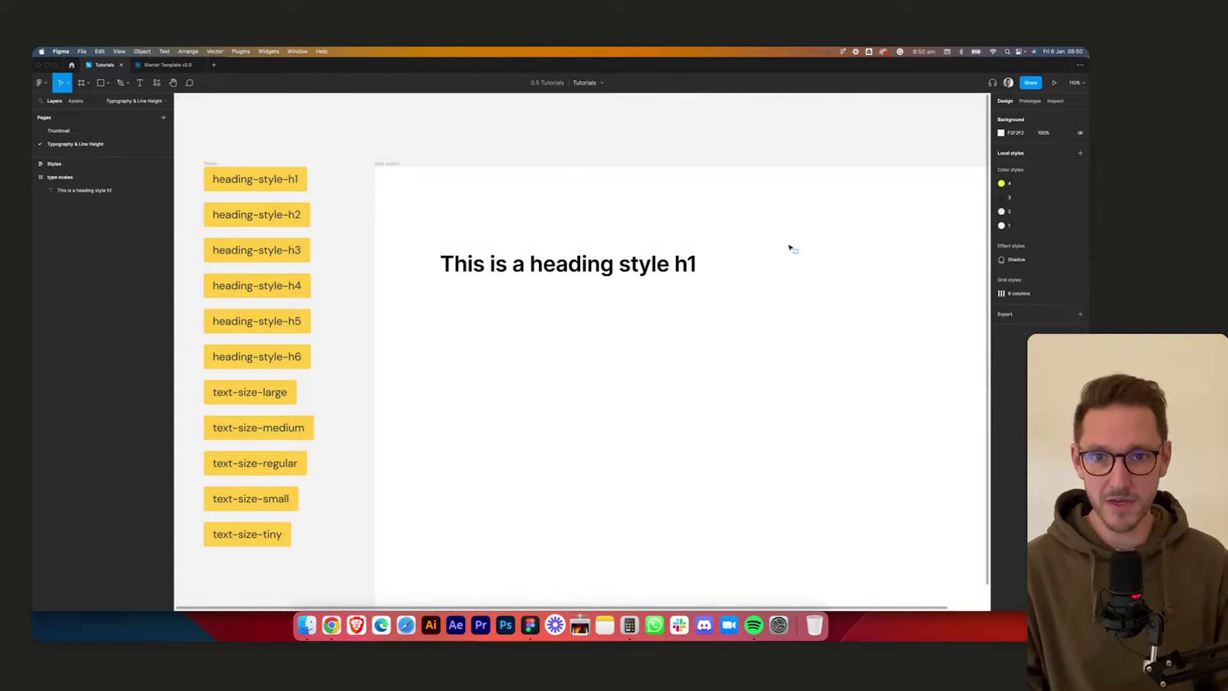
- Set the font size of the heading style h1 text to 72
left_click_drag(828, 334, 667, 272)
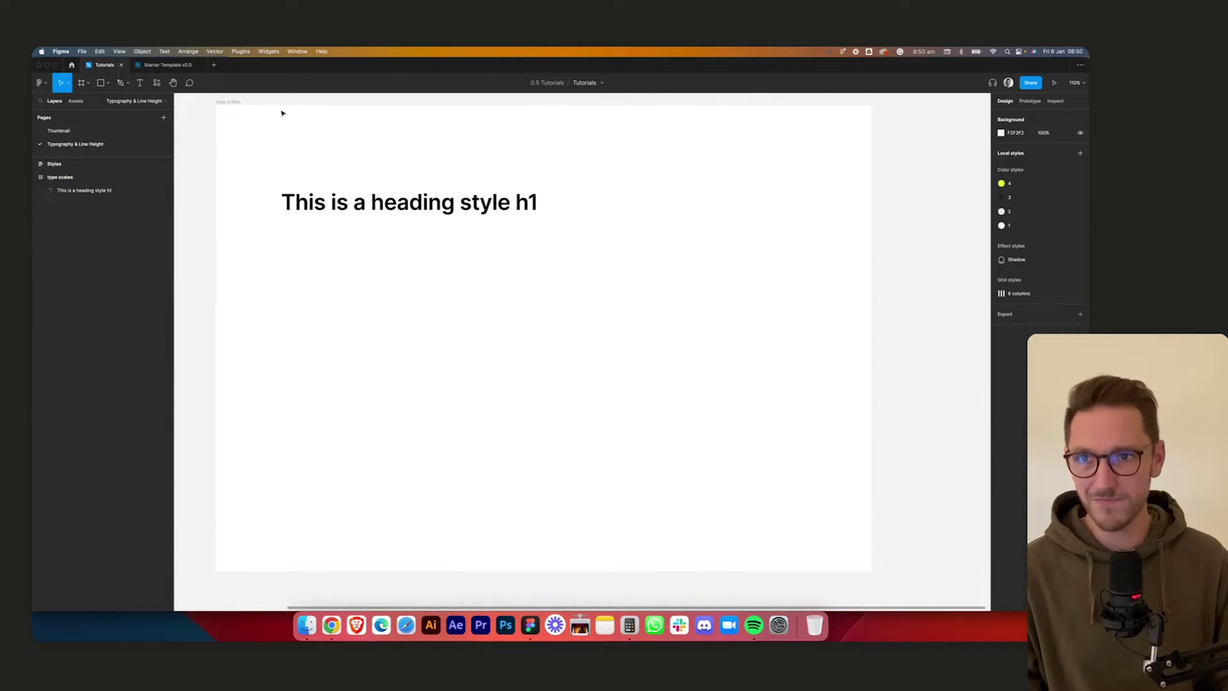
left_click_drag(419, 152, 416, 168)
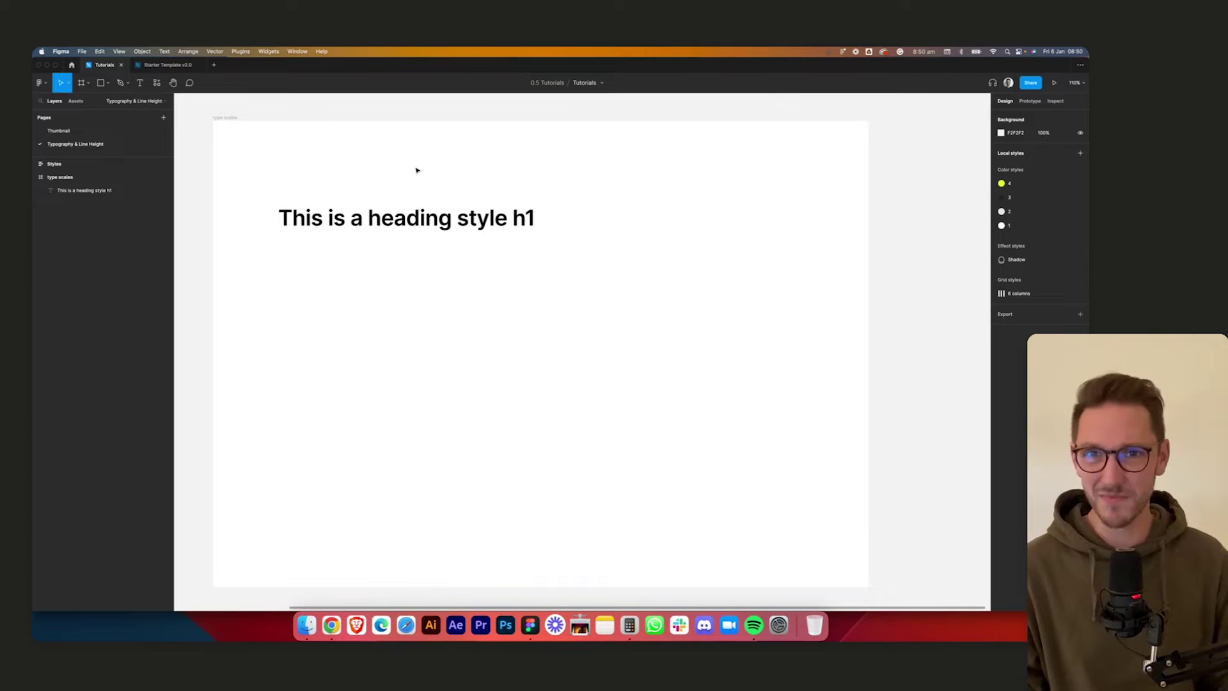
scroll(455, 170, "left", 8)
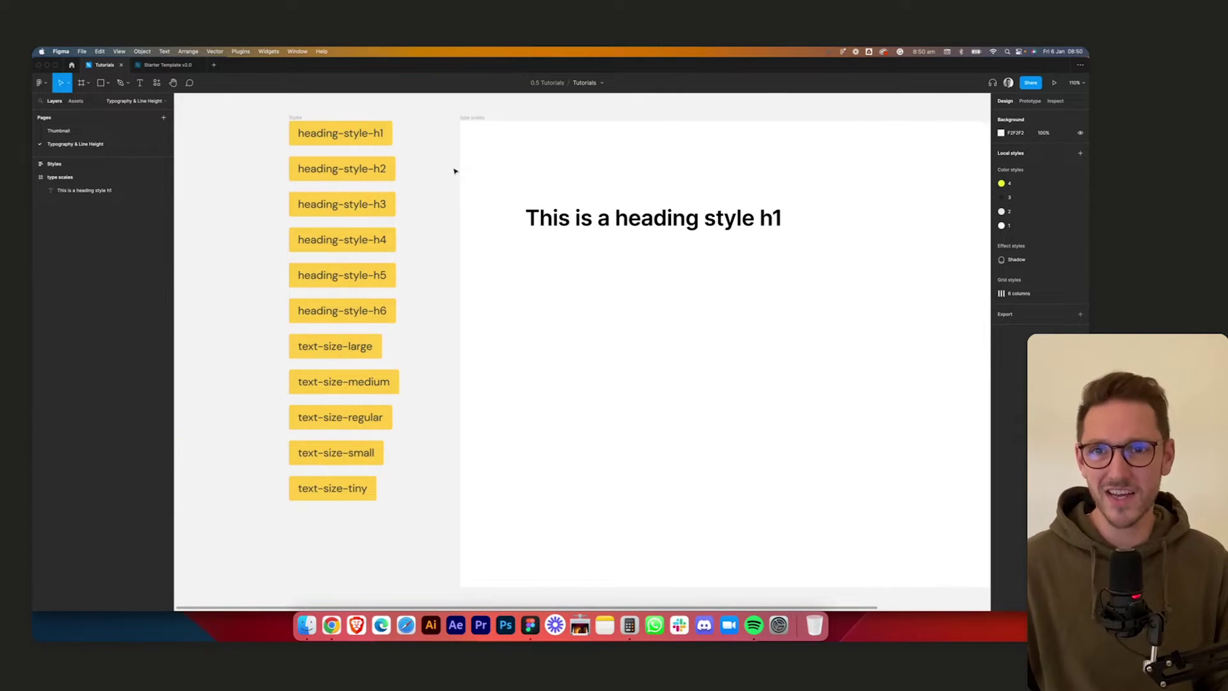
scroll(455, 170, "right", 3)
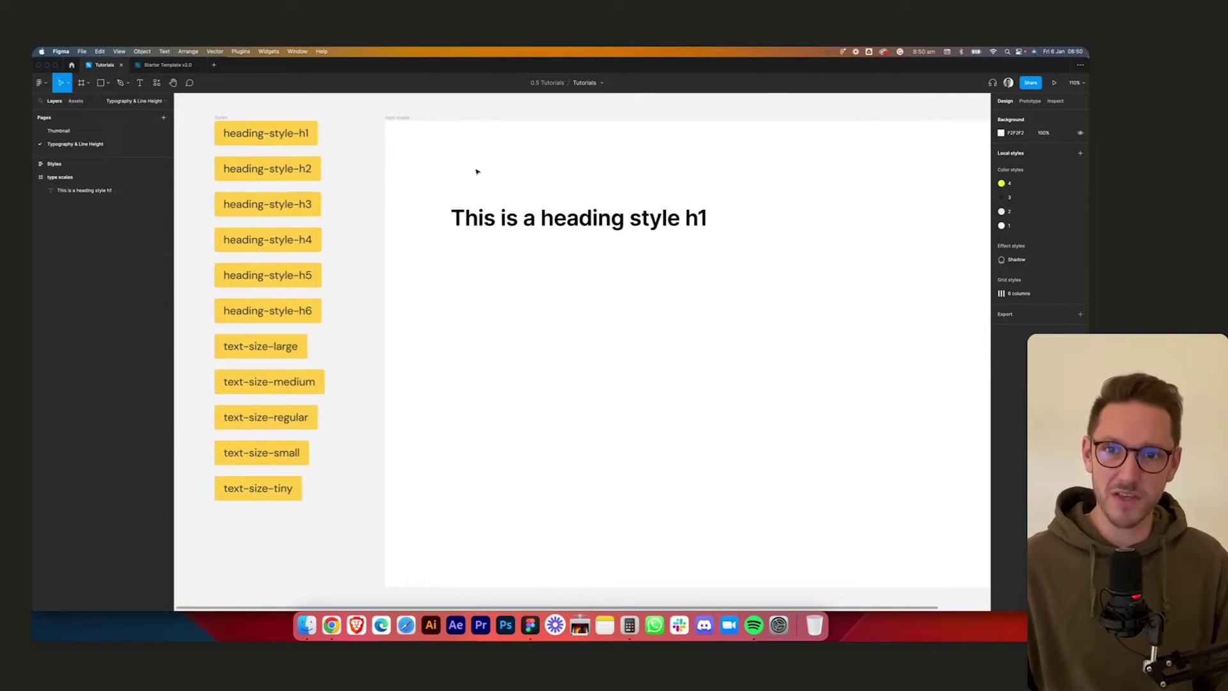
left_click(615, 229)
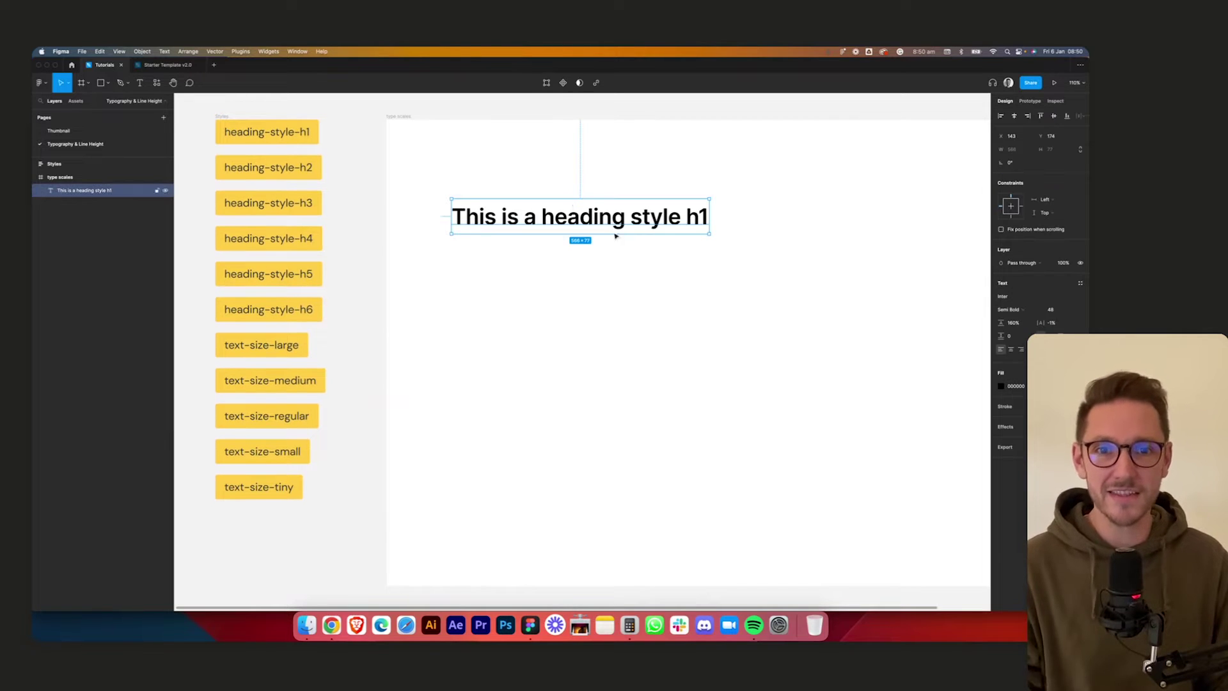
left_click(1053, 310)
type("72")
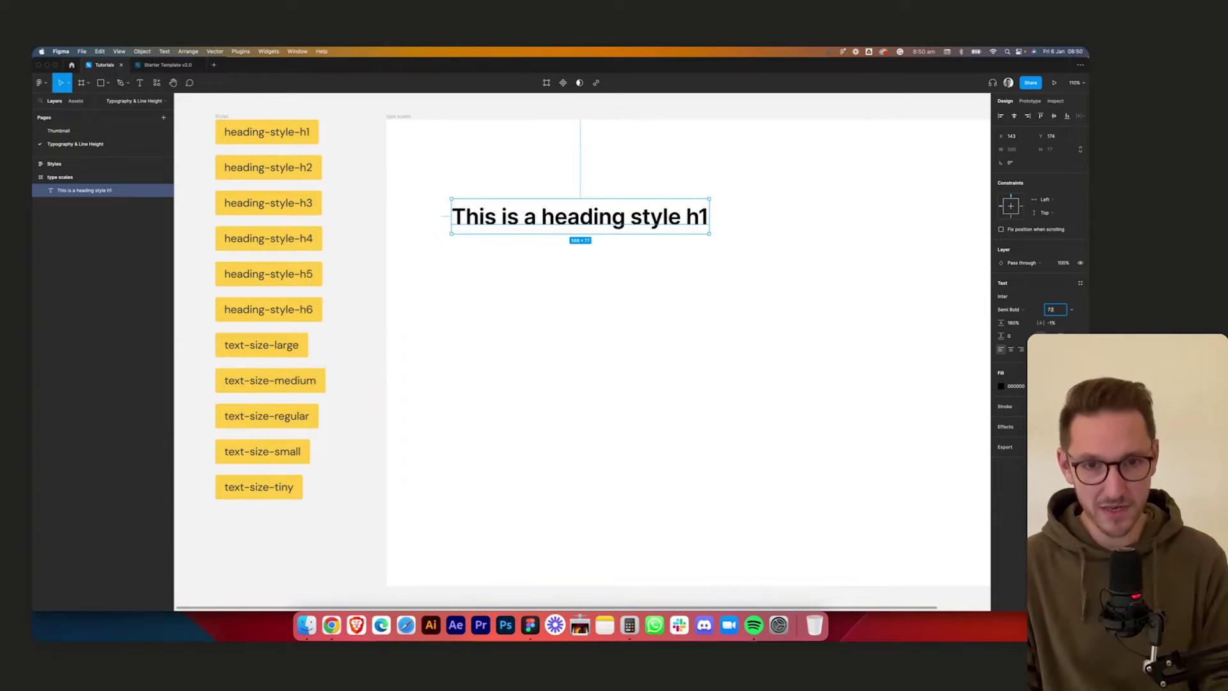
key("Tab")
left_click(726, 146)
left_click_drag(765, 156, 628, 140)
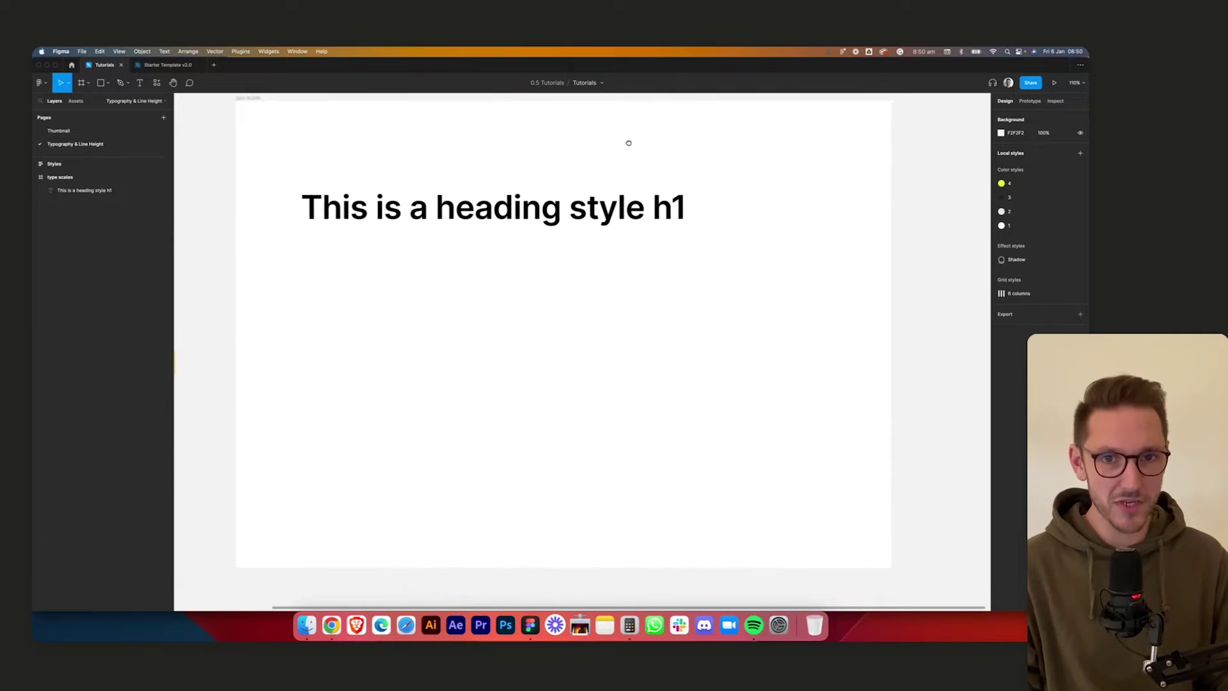
- Duplicate the h1 heading text directly below the original and format the copy as Regular at size 18
left_click(453, 246)
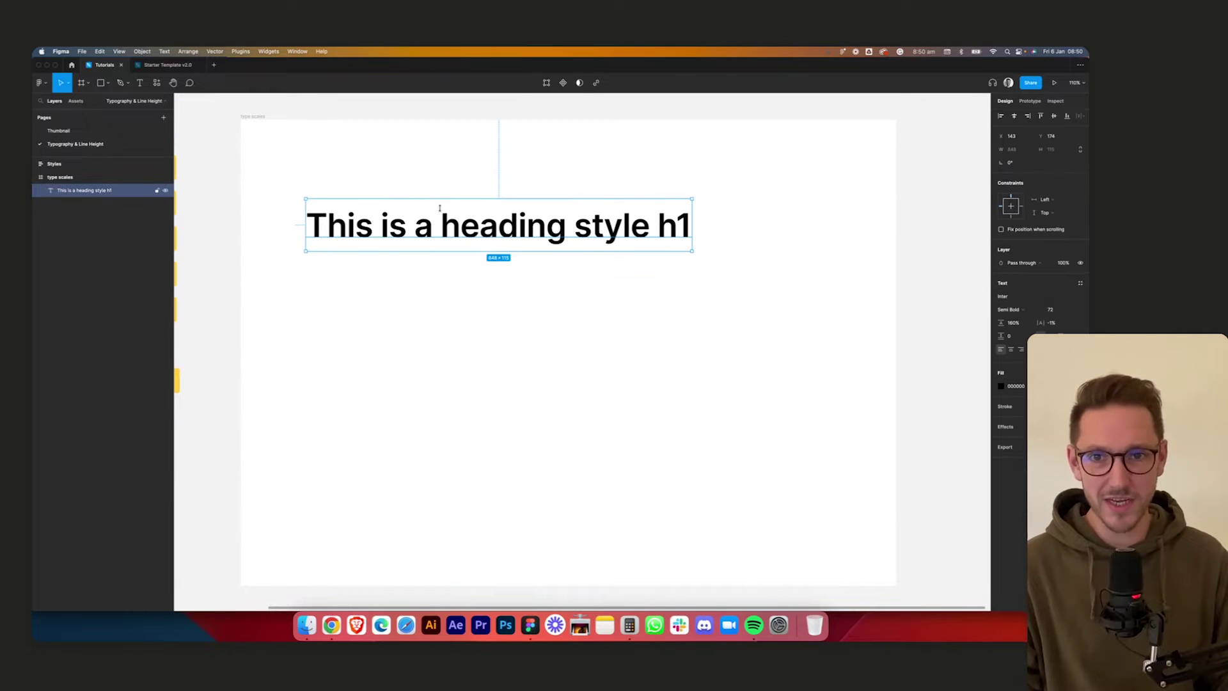
left_click_drag(504, 211, 494, 290, "alt")
left_click(1066, 308)
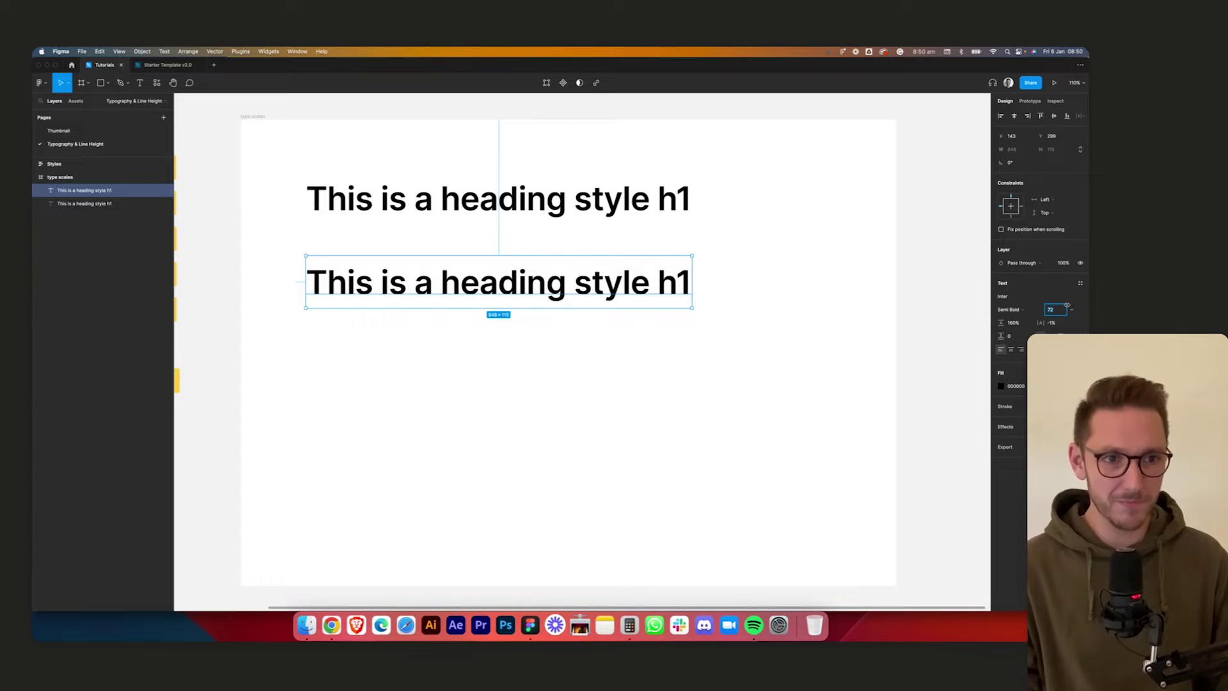
key("Tab")
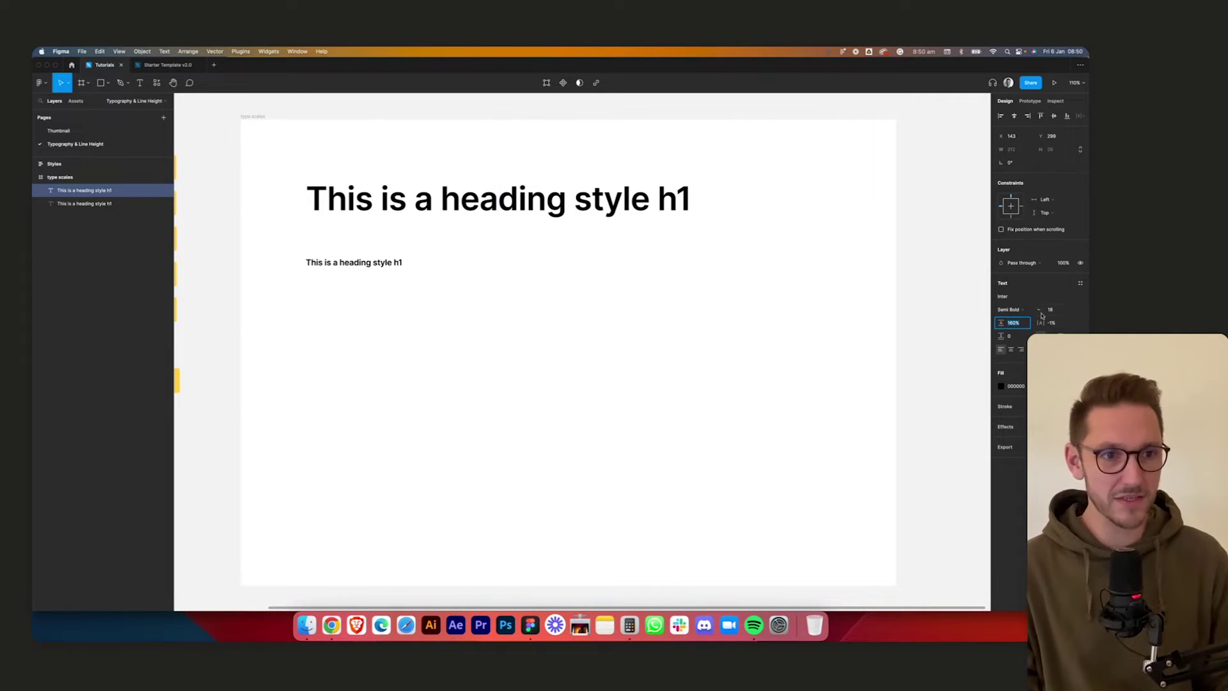
left_click(1027, 311)
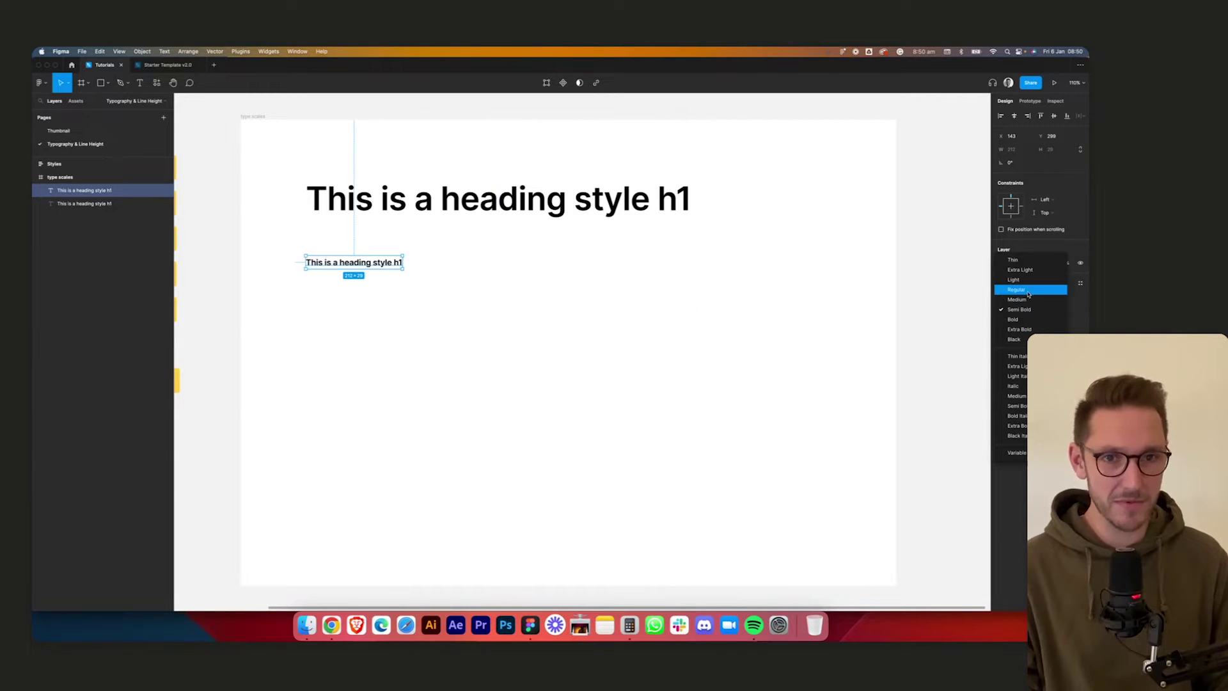
left_click(1028, 291)
left_click(609, 296)
- Resize the copied text box to about 837 × 251 and fill it with 5 sentences using the Lorem ipsum plugin
left_click(400, 265)
left_click_drag(400, 269, 687, 370)
key("super+slash")
type("lorem")
key("Return")
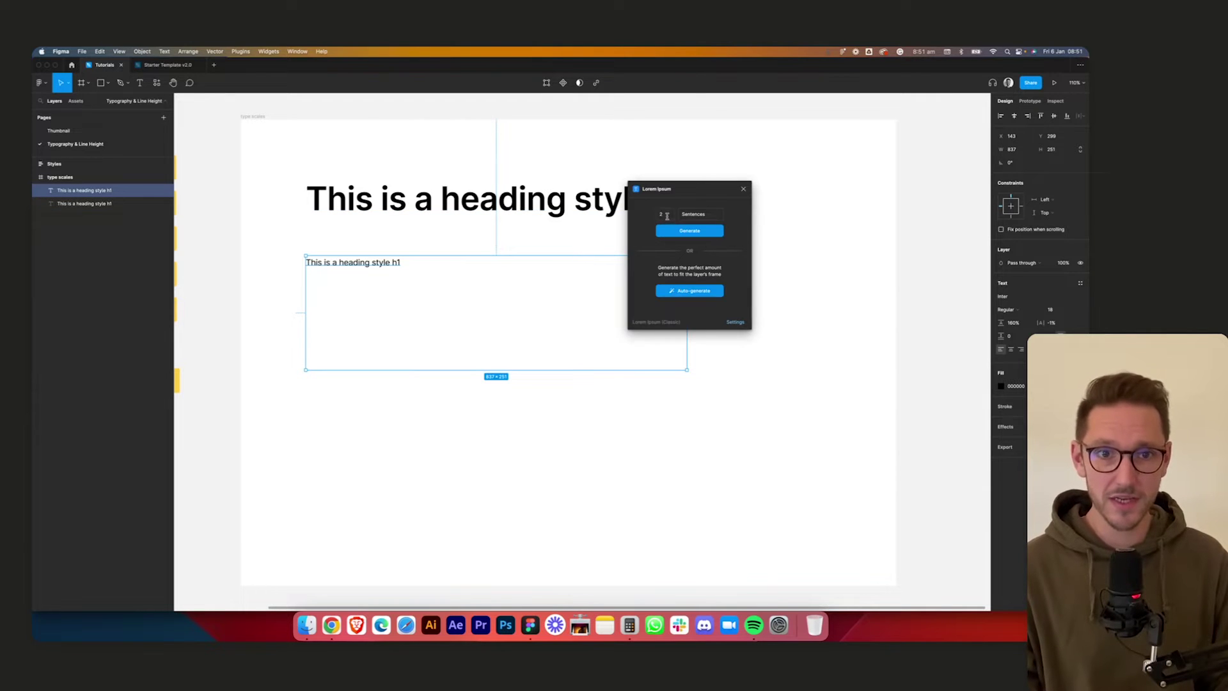
type("5")
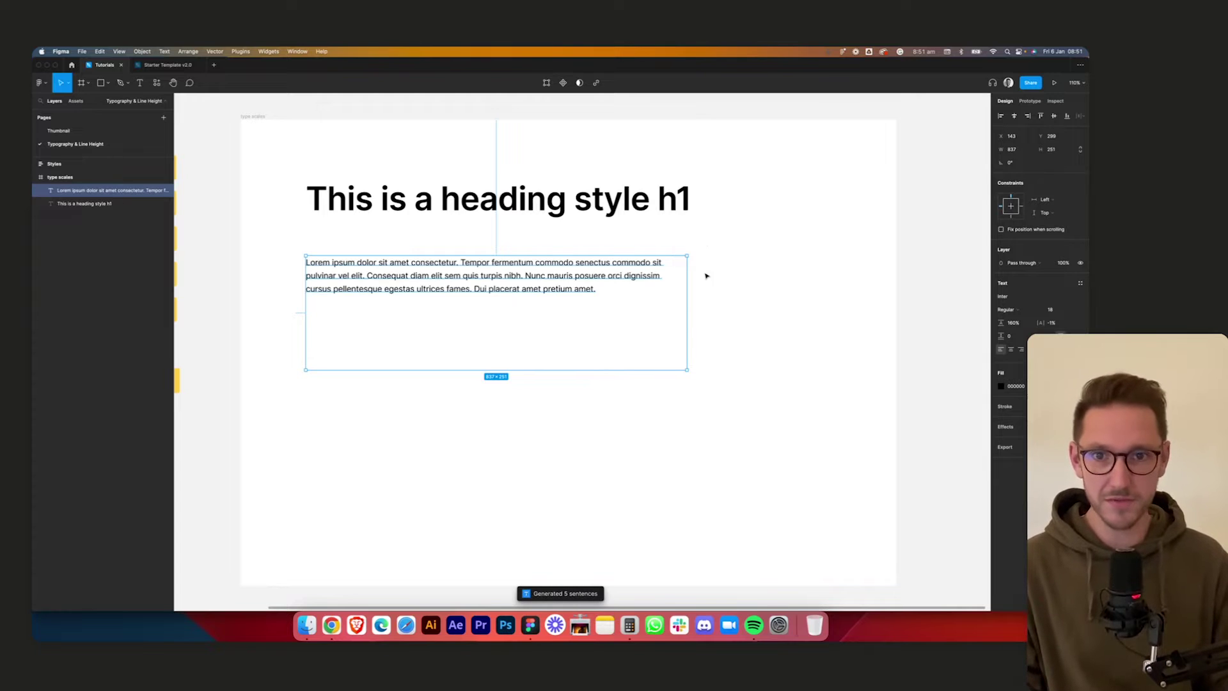
- Fit the lorem ipsum box's height to its text and move the paragraph up closer to the heading
left_click(778, 298)
scroll(729, 247, "up", 2)
scroll(729, 247, "left", 2)
left_click_drag(552, 291, 552, 287)
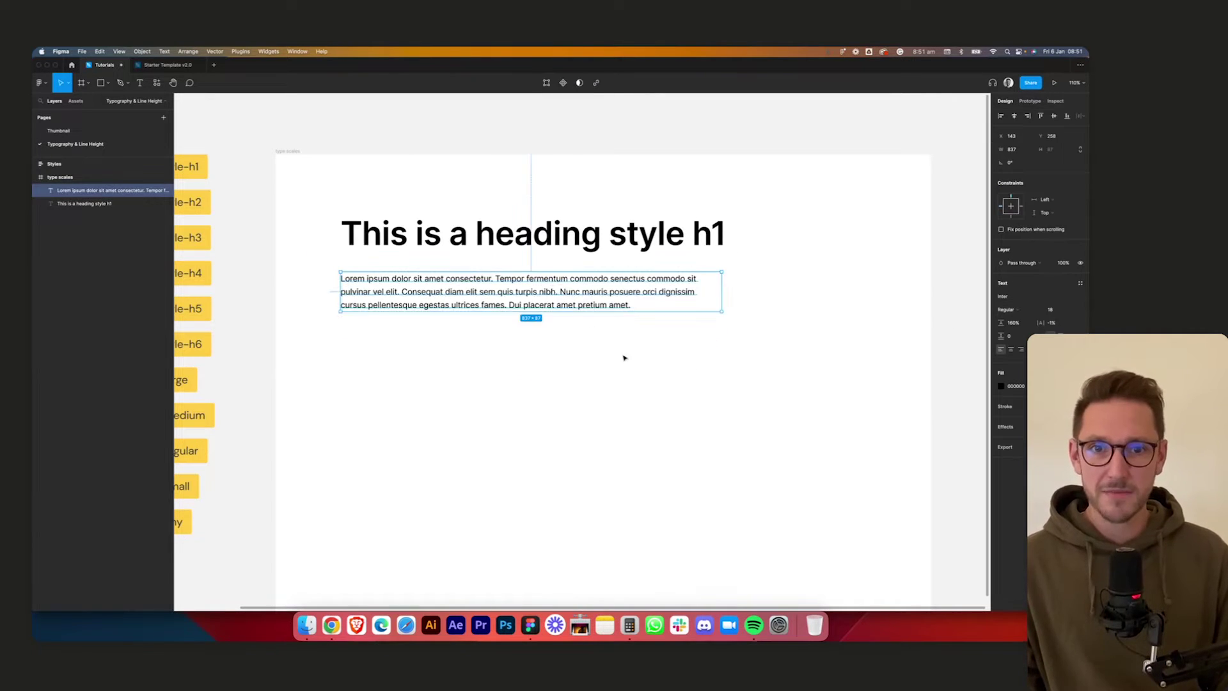
- Set the lorem ipsum paragraph's line height to 170%
left_click(1014, 323)
type("170")
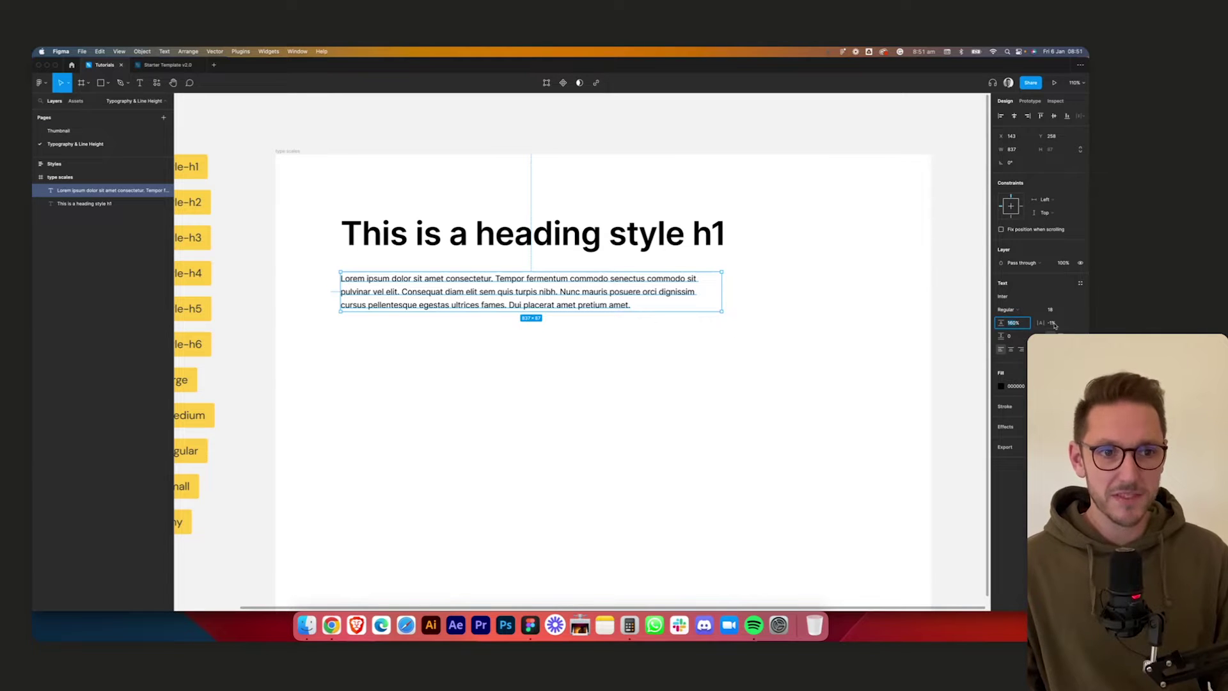
key("Return")
left_click(842, 362)
scroll(823, 394, "left", 5)
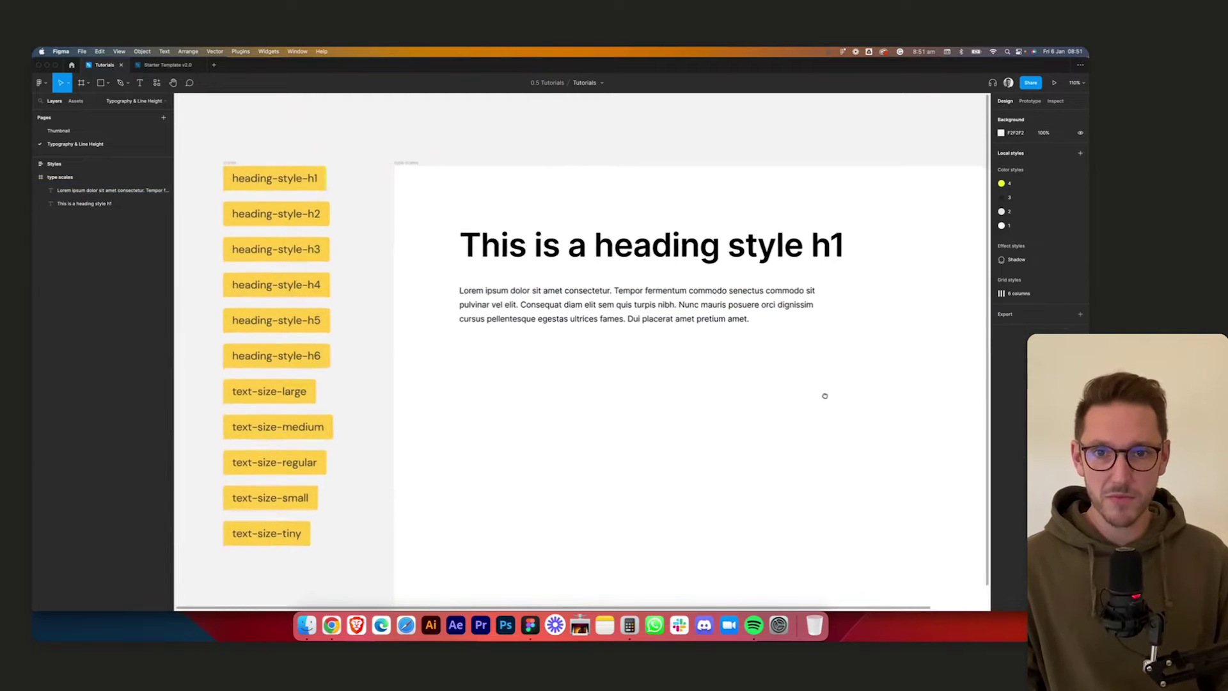
scroll(826, 390, "right", 3)
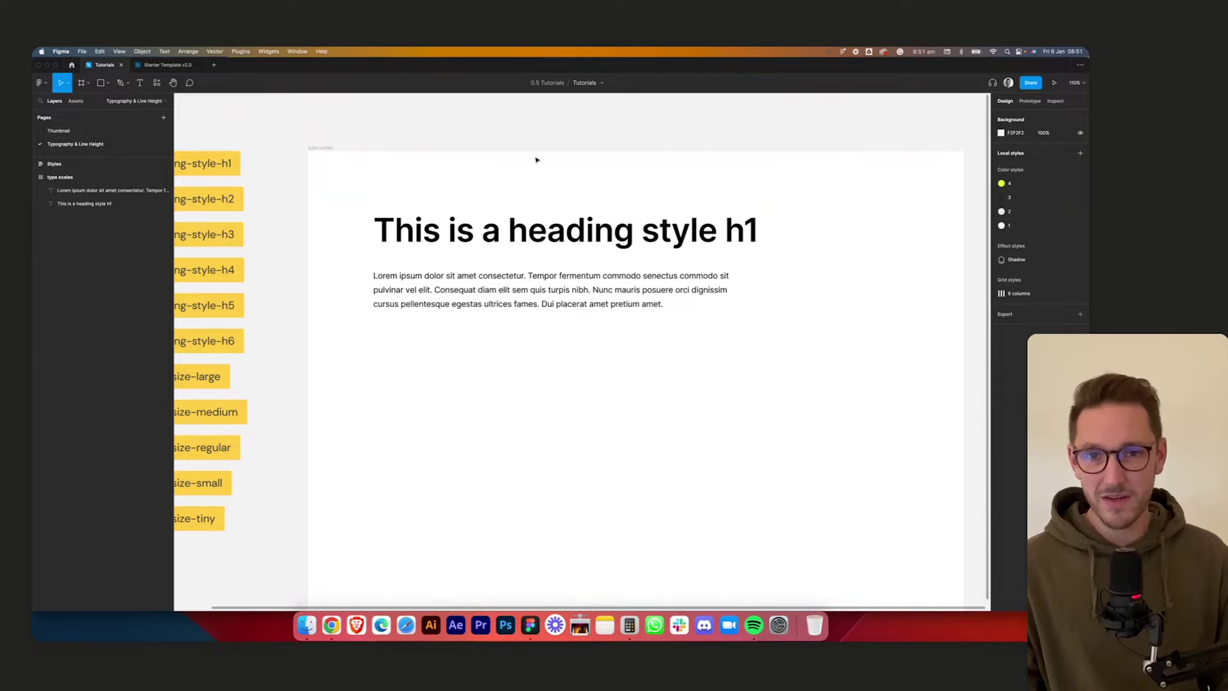
left_click(583, 297)
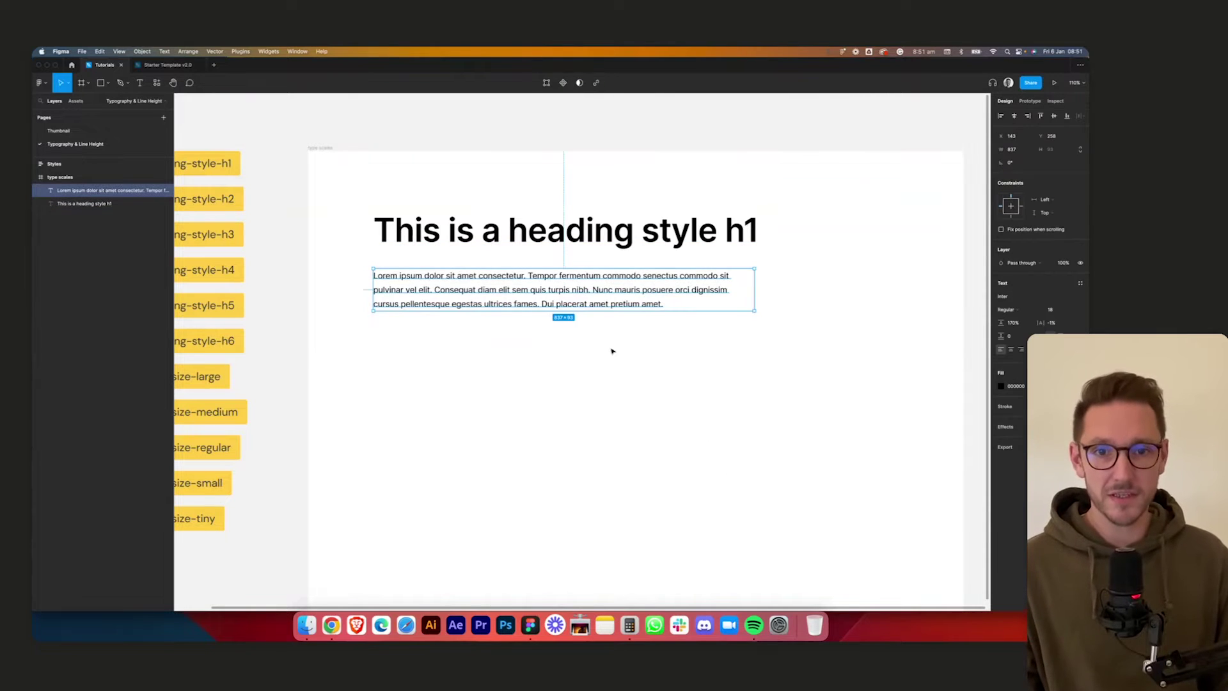
left_click(575, 234)
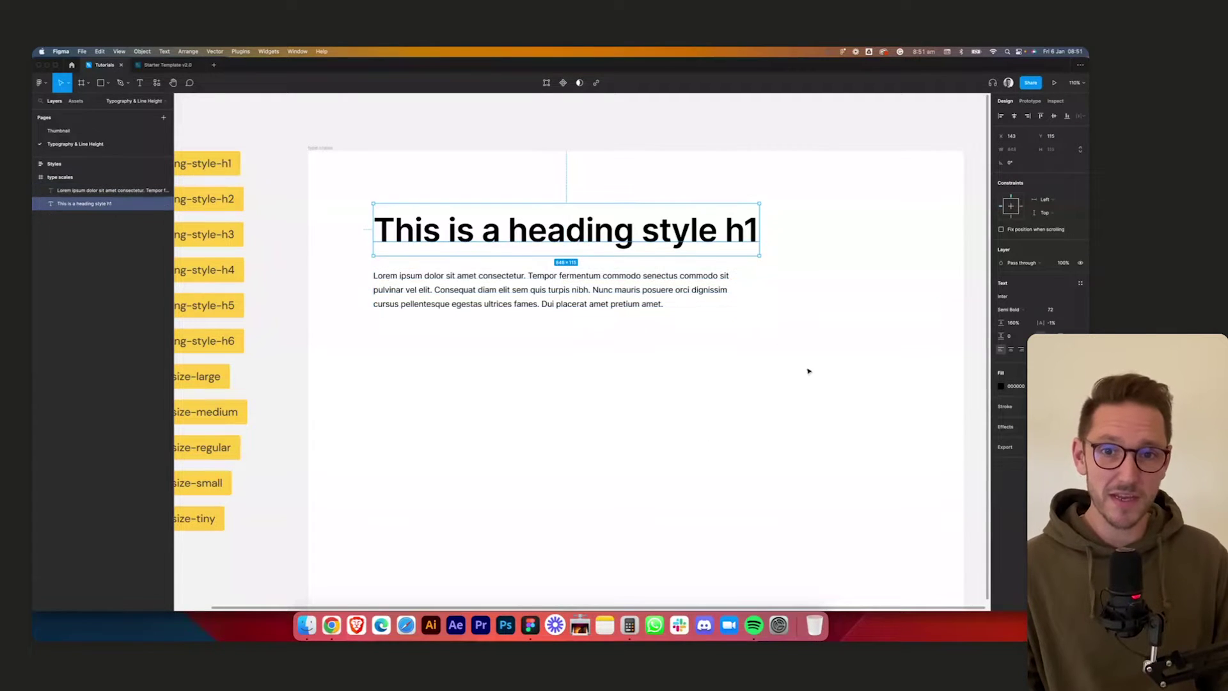
left_click(563, 417)
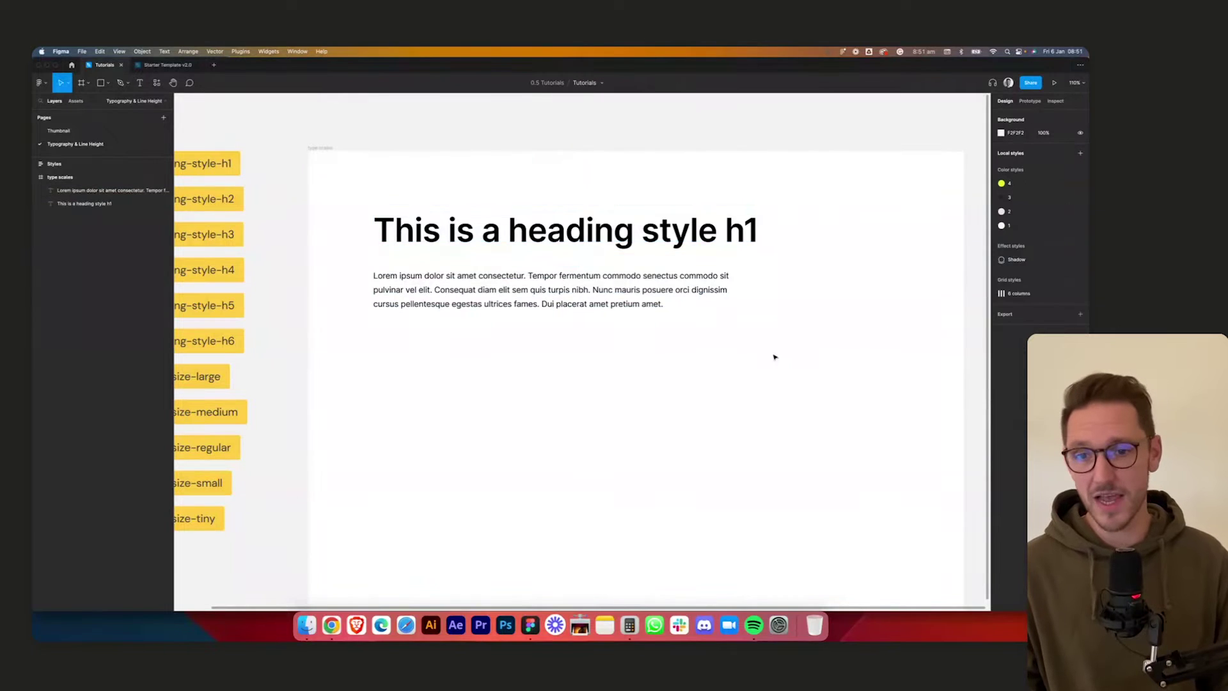
- Switch to the type scale page in Chrome and set the base size to 18 px
left_click(331, 625)
left_click(84, 167)
double_click(84, 167)
type("18")
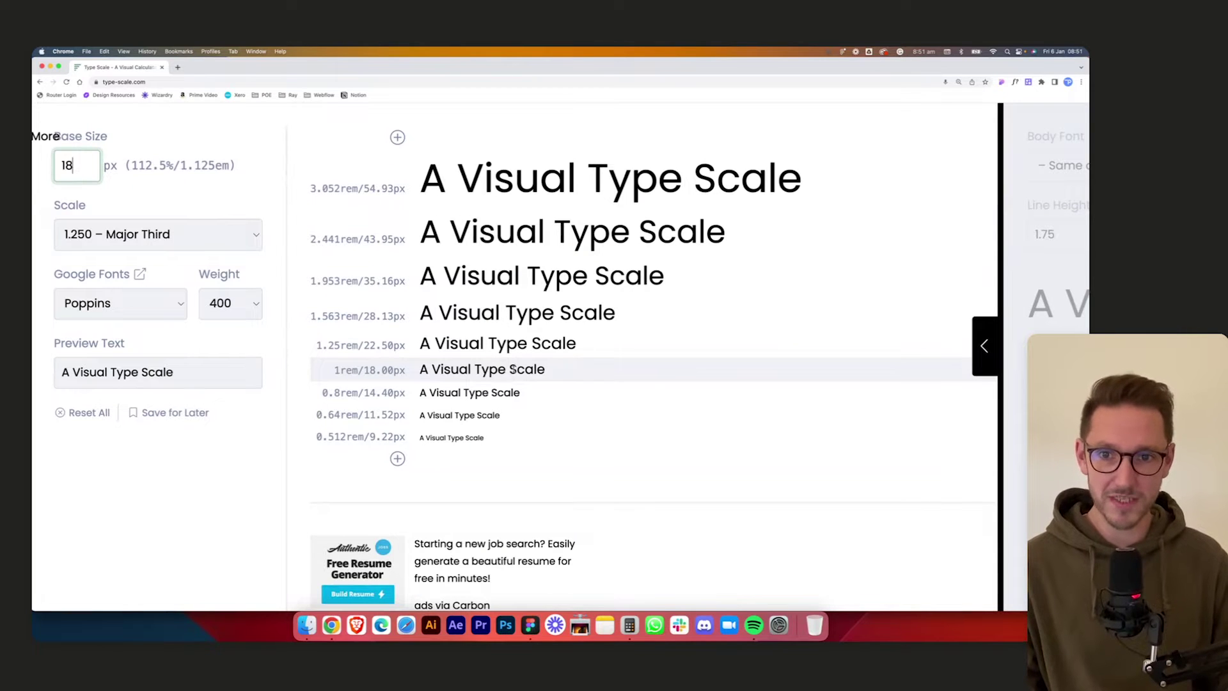
- Highlight sample lines of the type scale one after another, from the base size up to the second-largest heading
left_click_drag(336, 371, 547, 373)
left_click(364, 371)
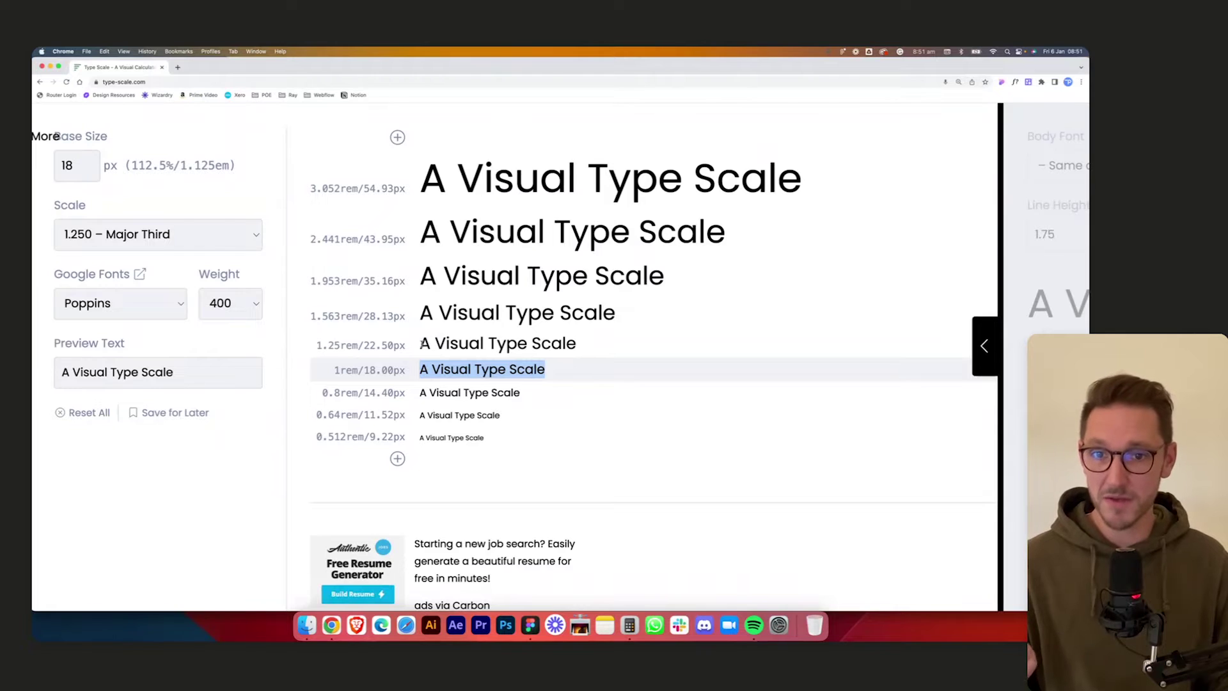
left_click_drag(369, 345, 467, 314)
left_click_drag(421, 277, 470, 277)
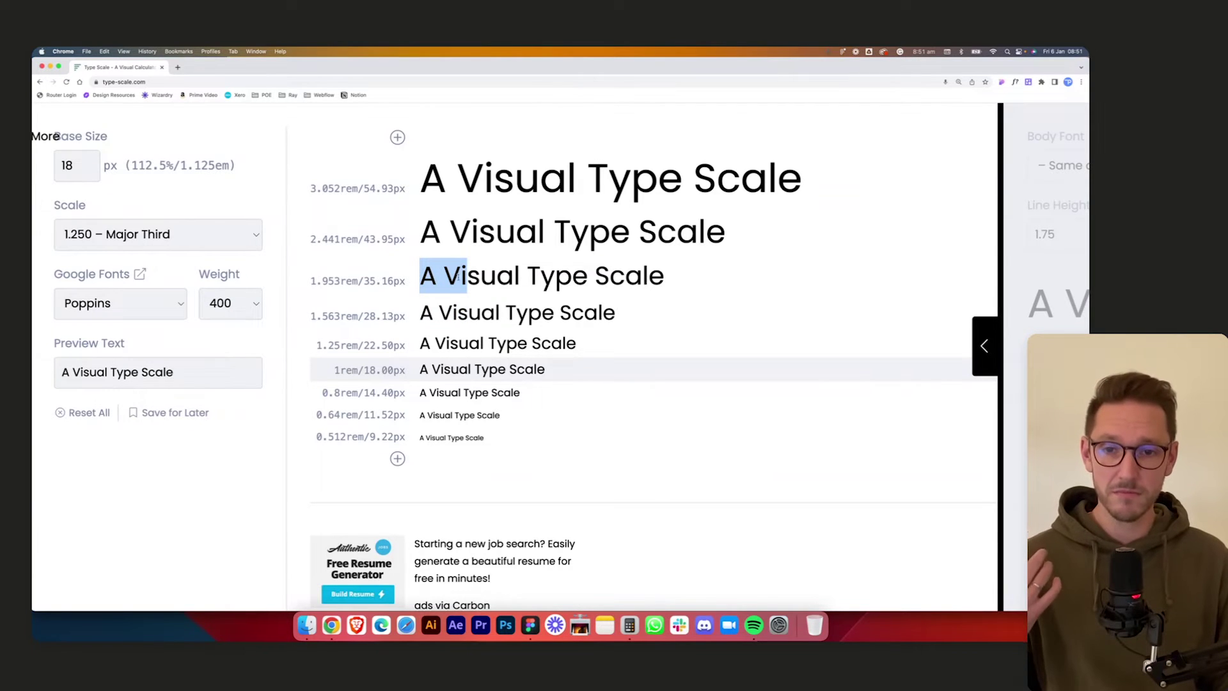
left_click(454, 311)
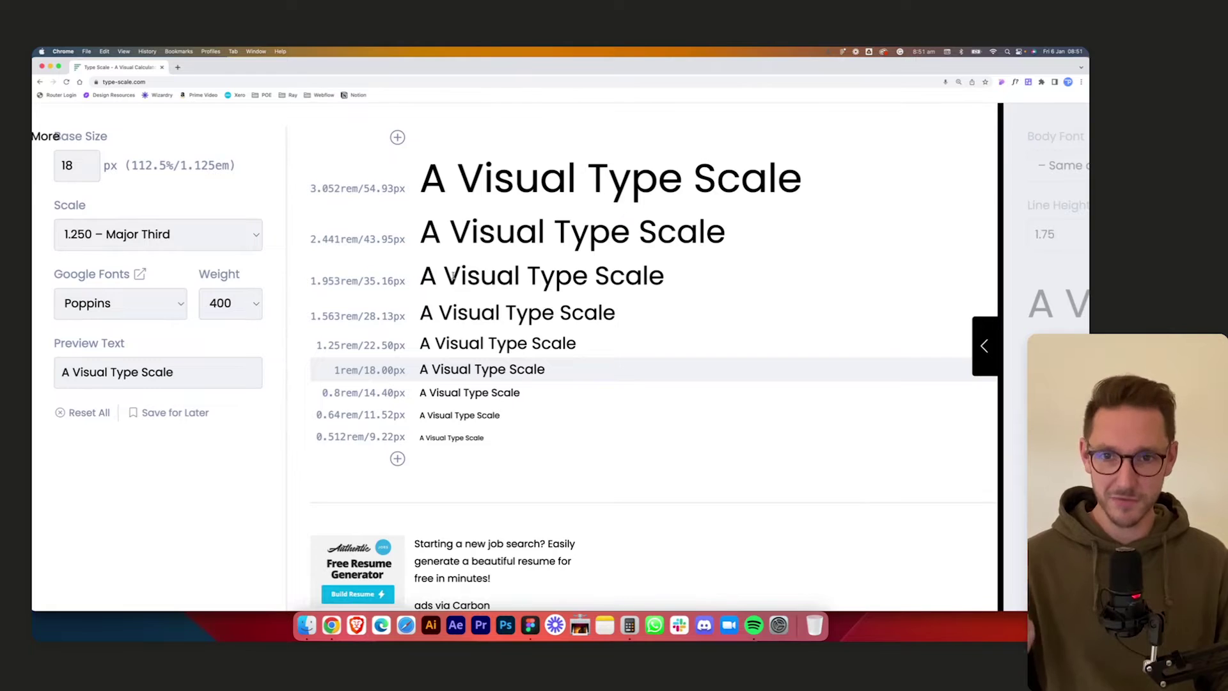
left_click_drag(428, 237, 479, 234)
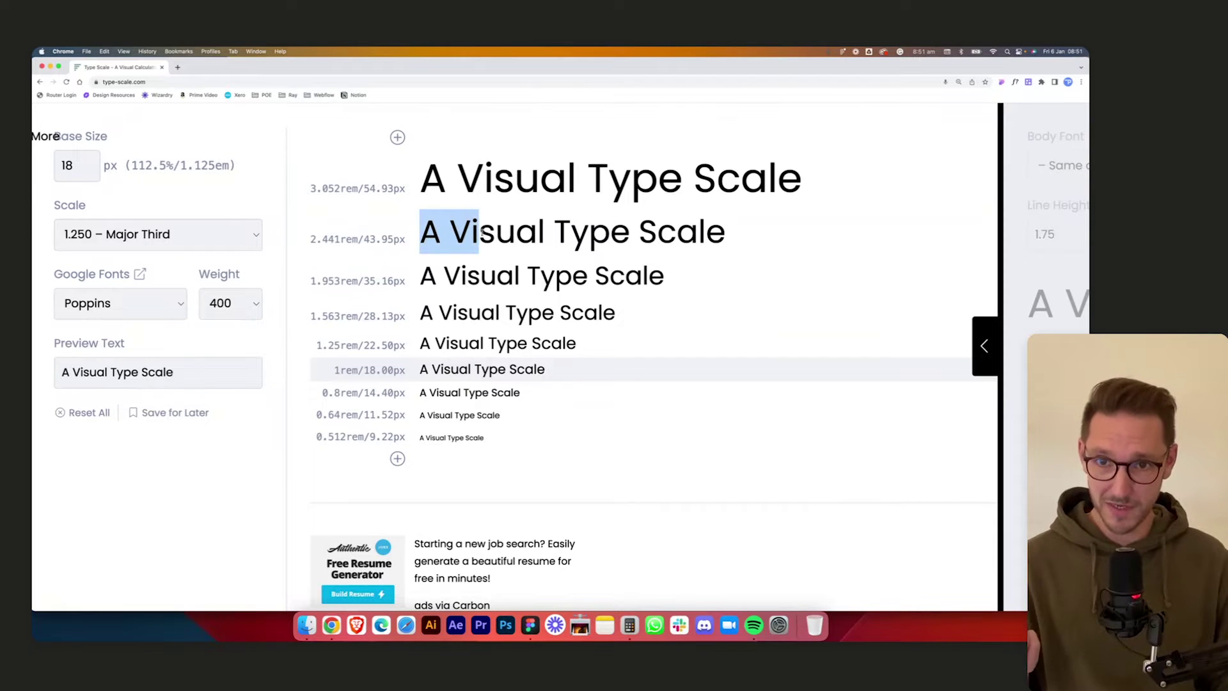
- Highlight the largest sample line and add one larger size above it in the type scale
left_click(441, 194)
left_click_drag(421, 179, 484, 181)
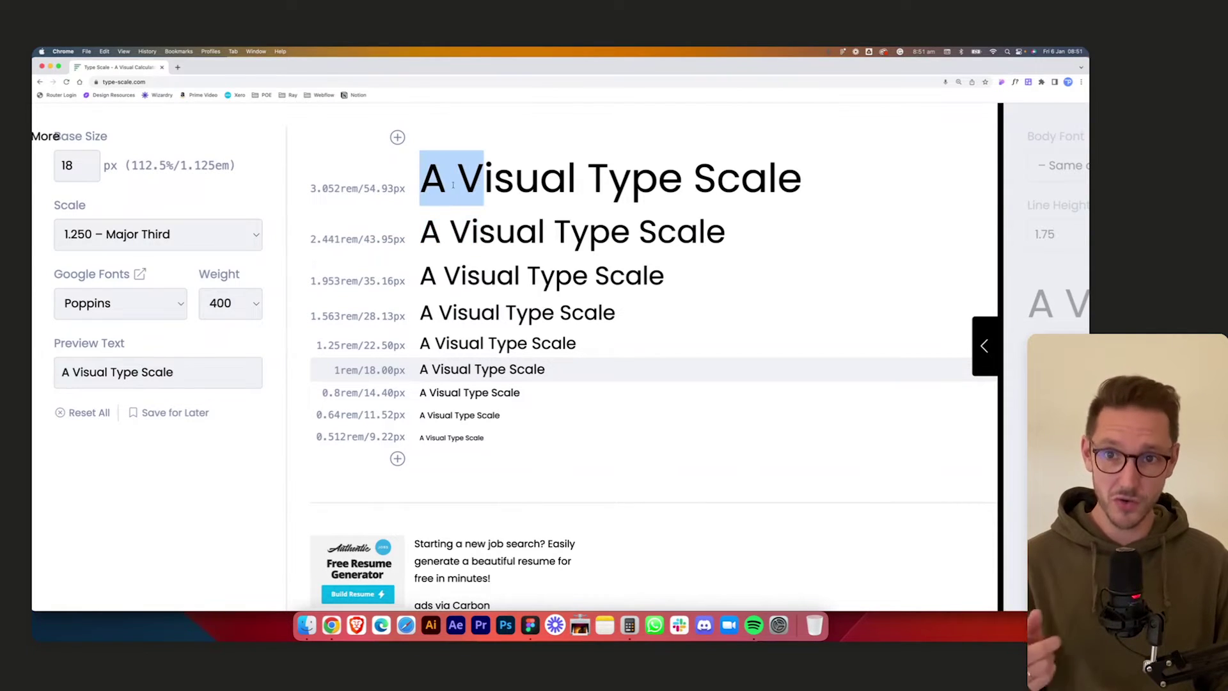
left_click(398, 137)
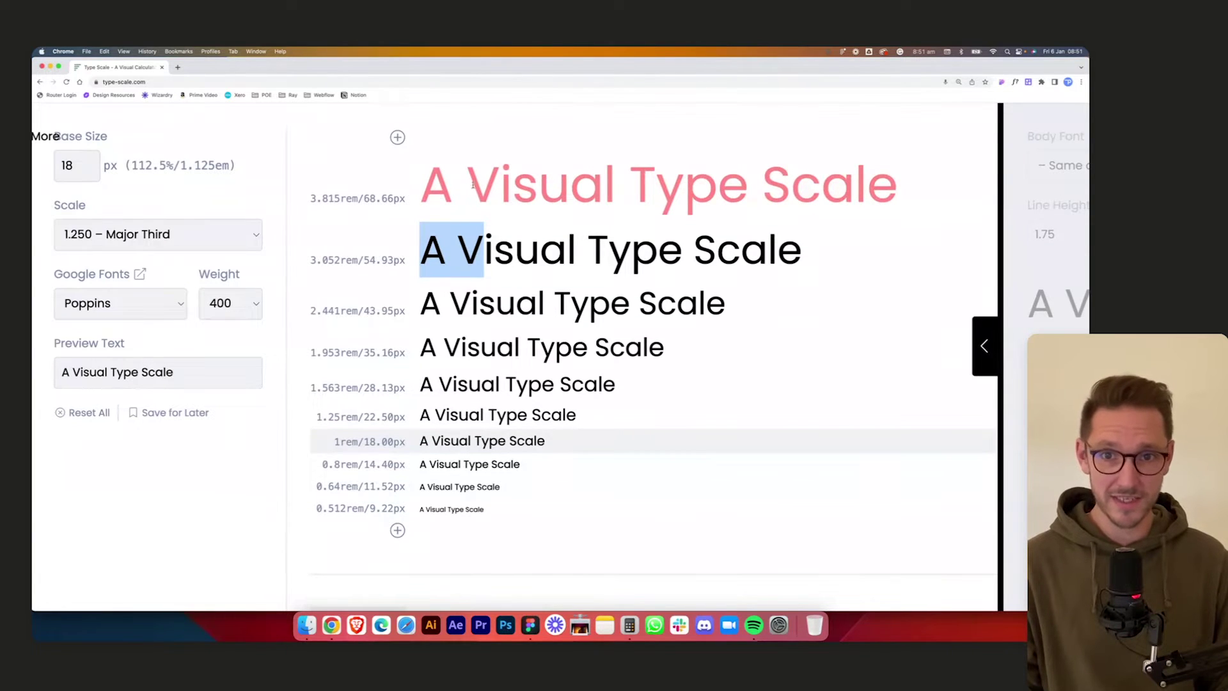
left_click(435, 189)
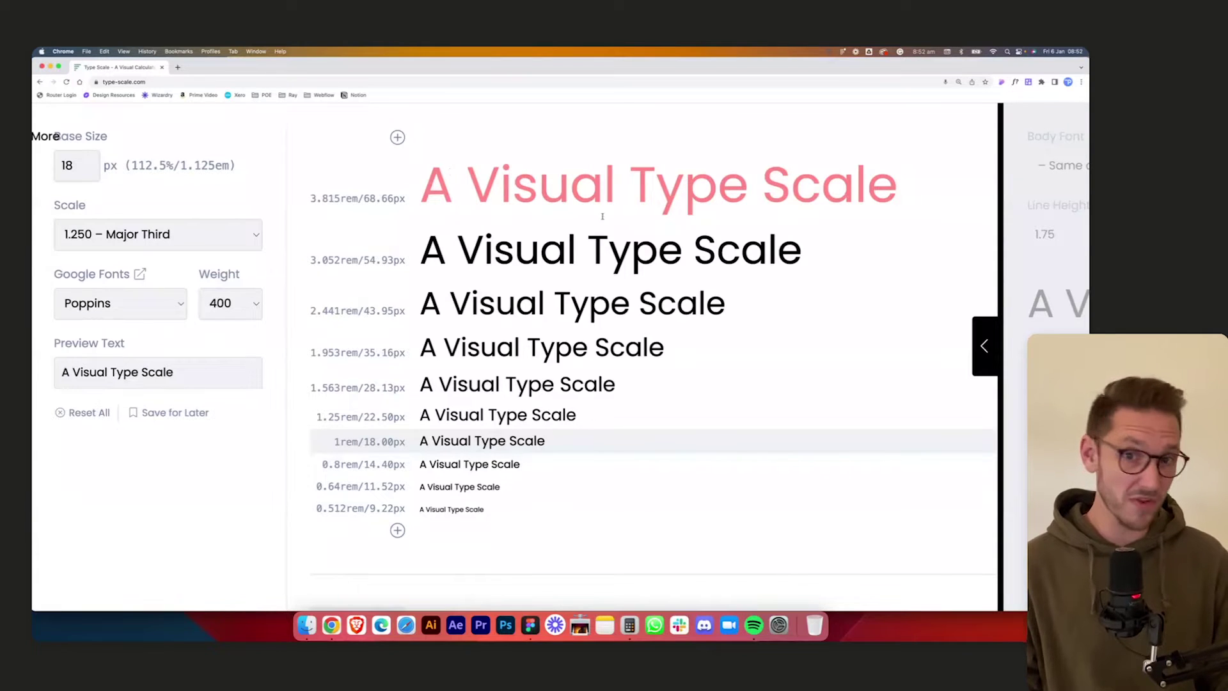
- Review the headings with body text in the type scale's preview at 100% page zoom, and return to the size list
left_click(985, 348)
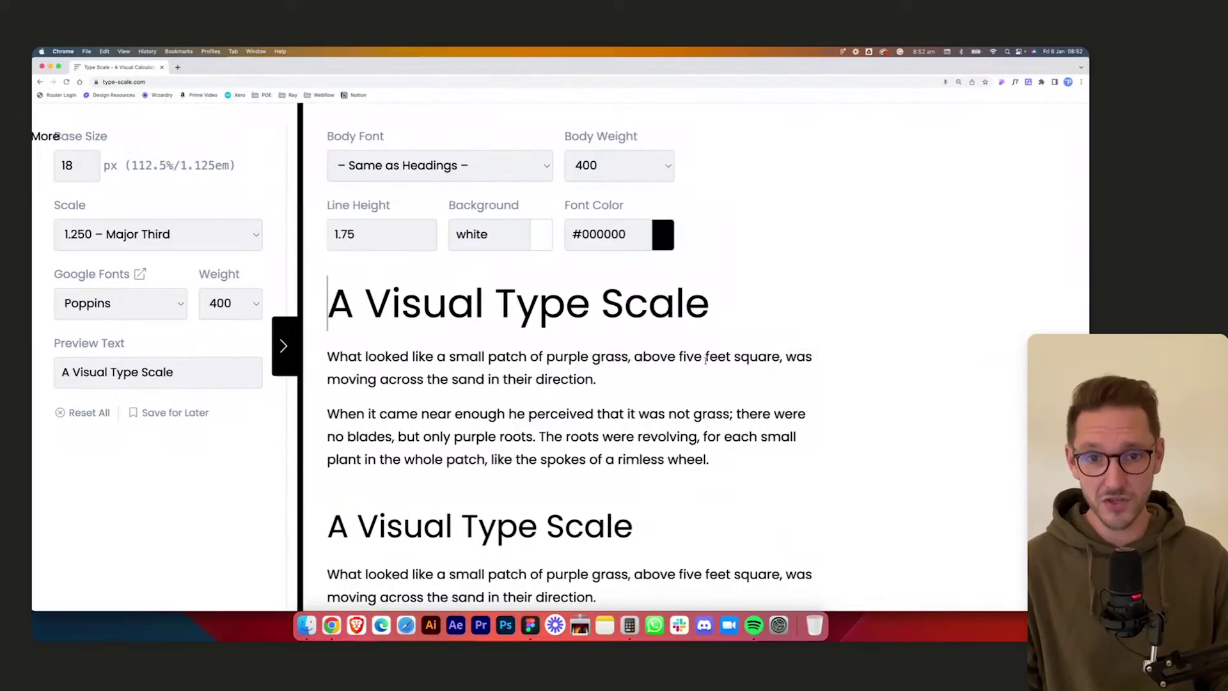
scroll(705, 360, "down", 15)
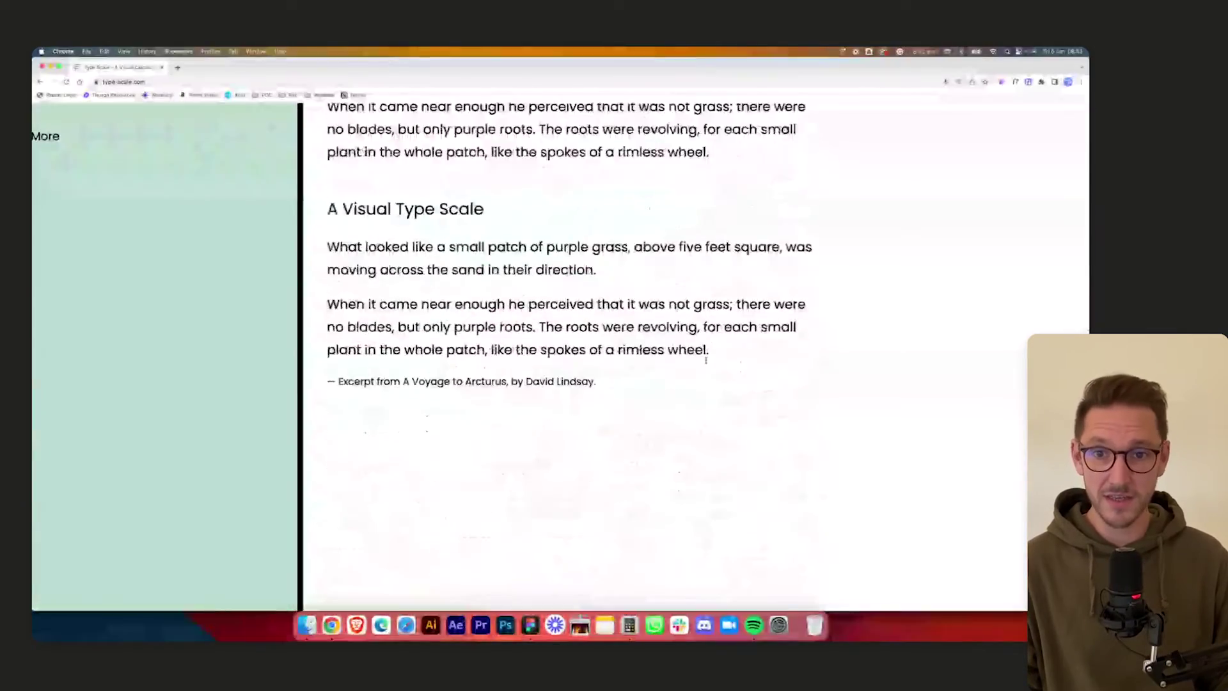
scroll(706, 360, "up", 10)
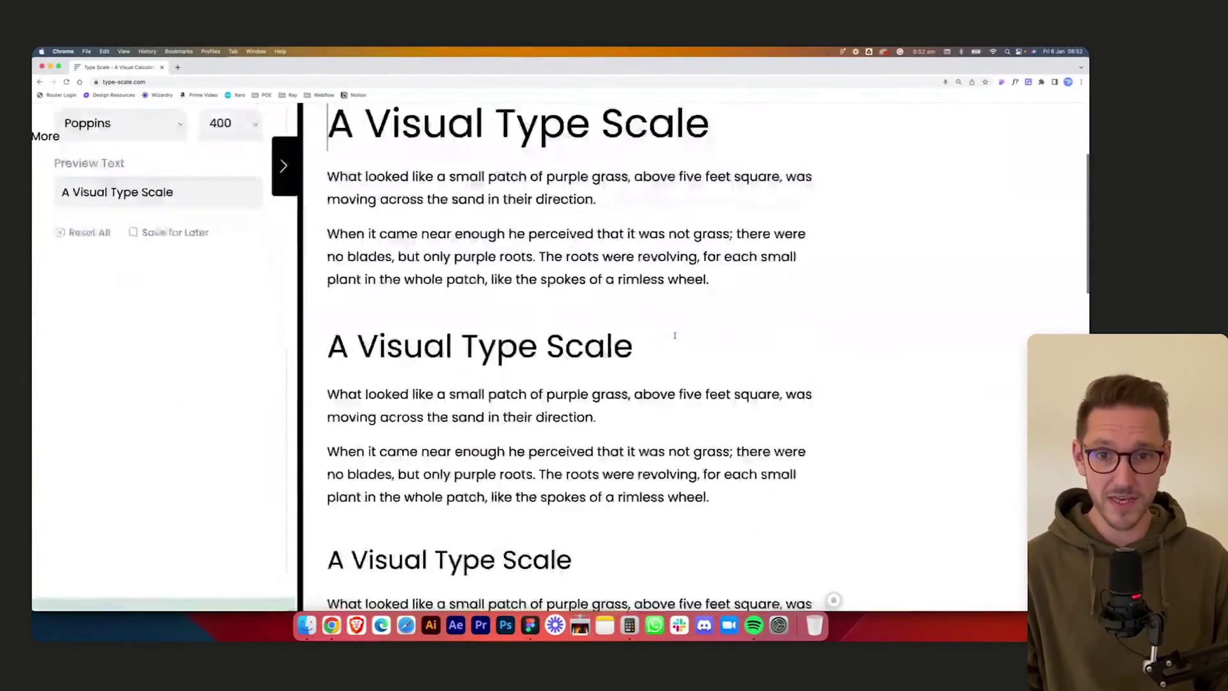
scroll(675, 336, "down", 5)
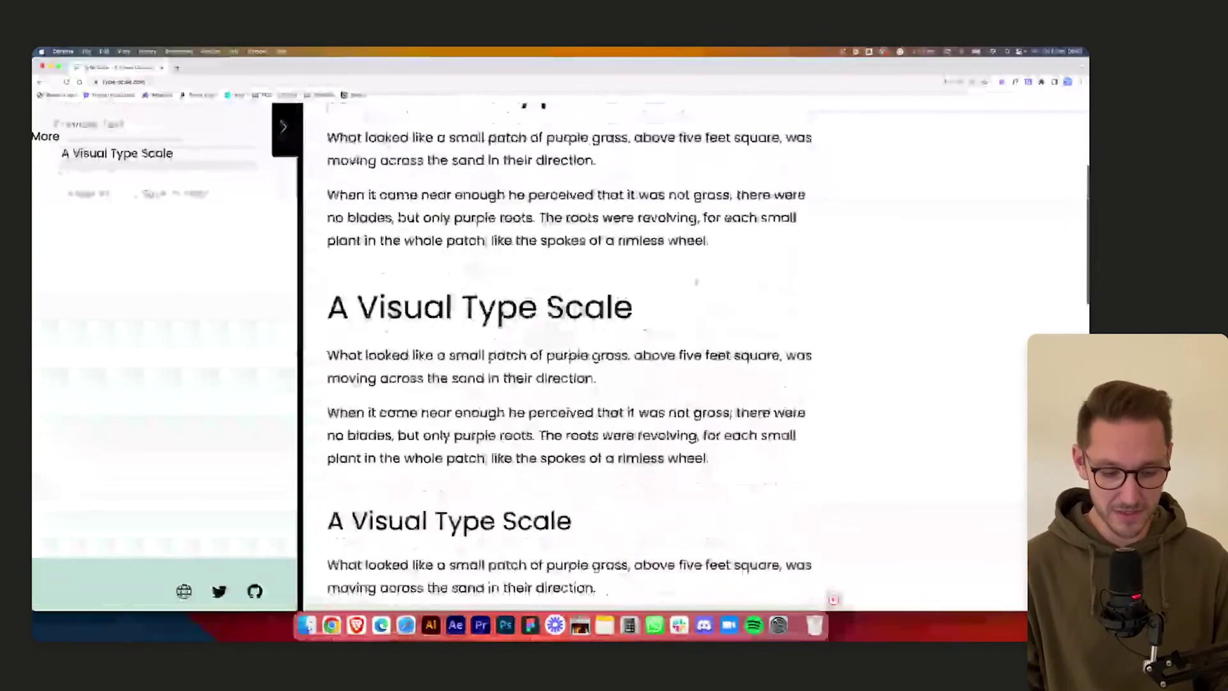
key("super+minus")
key("super+minus")
key("super+minus")
key("super+minus")
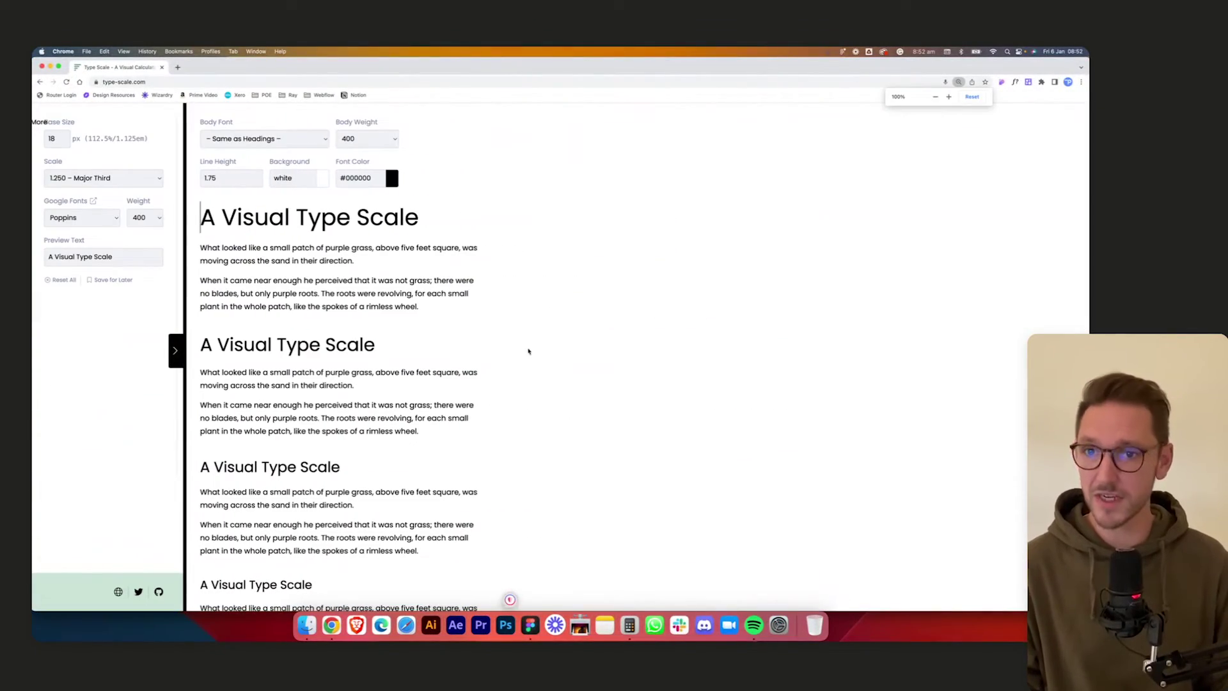
scroll(448, 301, "down", 2)
scroll(368, 255, "up", 2)
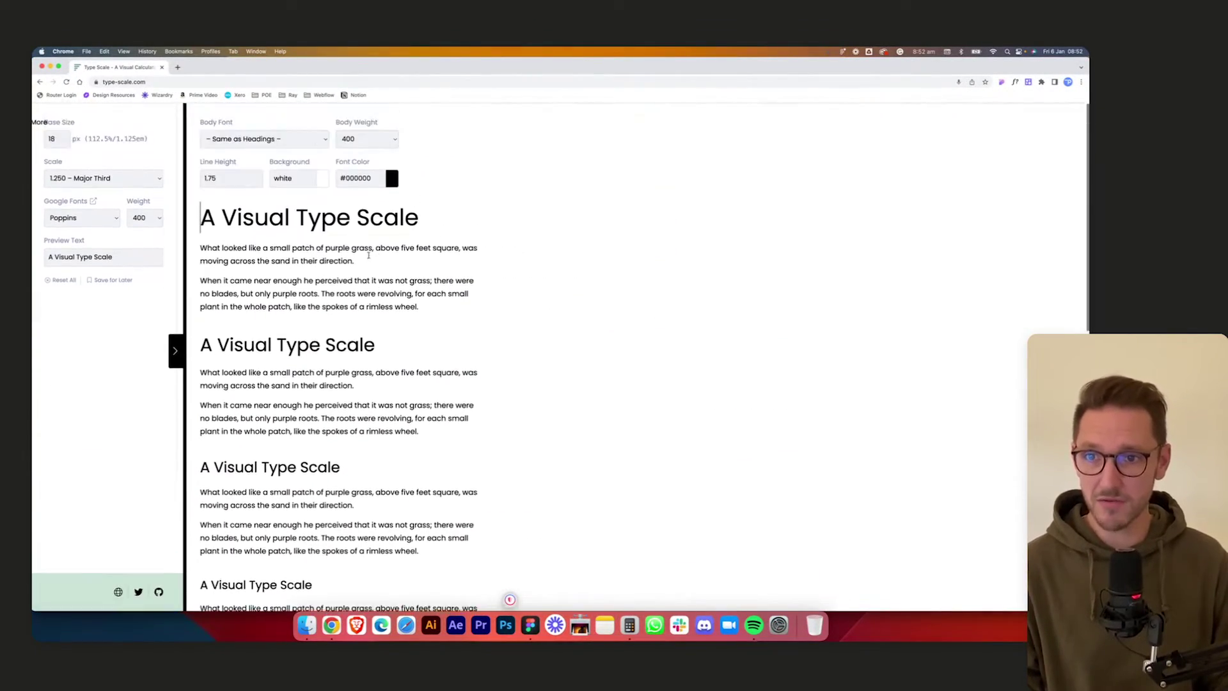
left_click(177, 352)
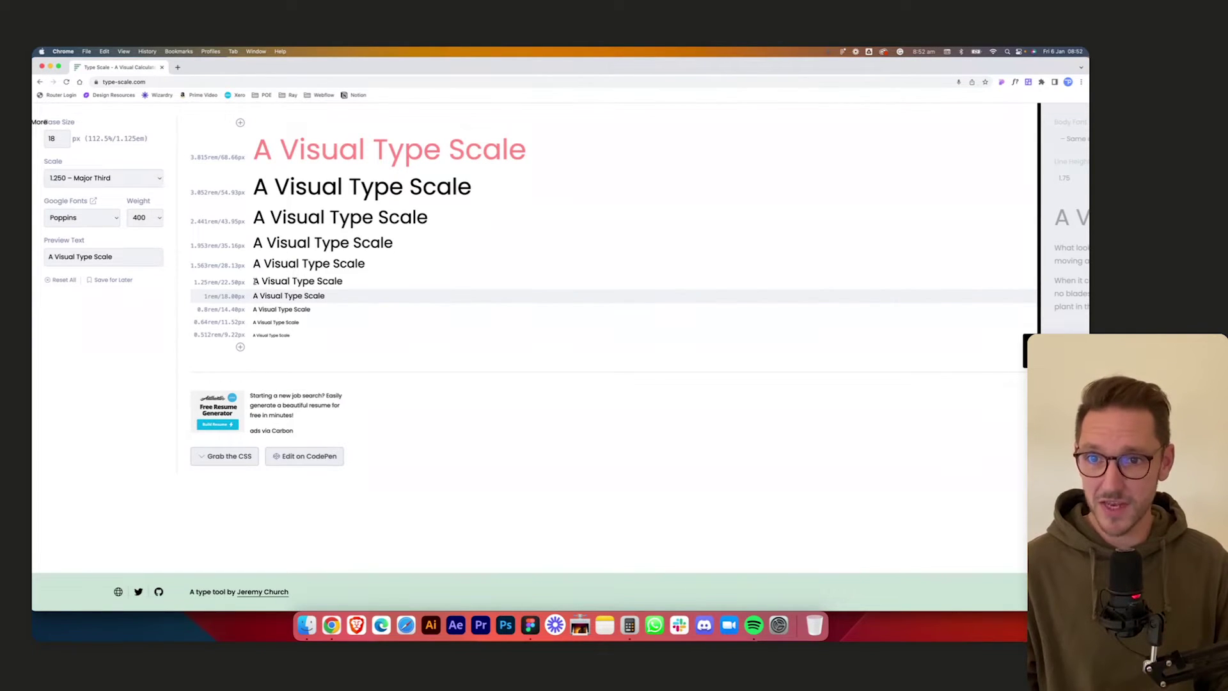
- Highlight the sample line just above the base size and set the scale to 1.067 – Minor Second
left_click_drag(255, 282, 338, 282)
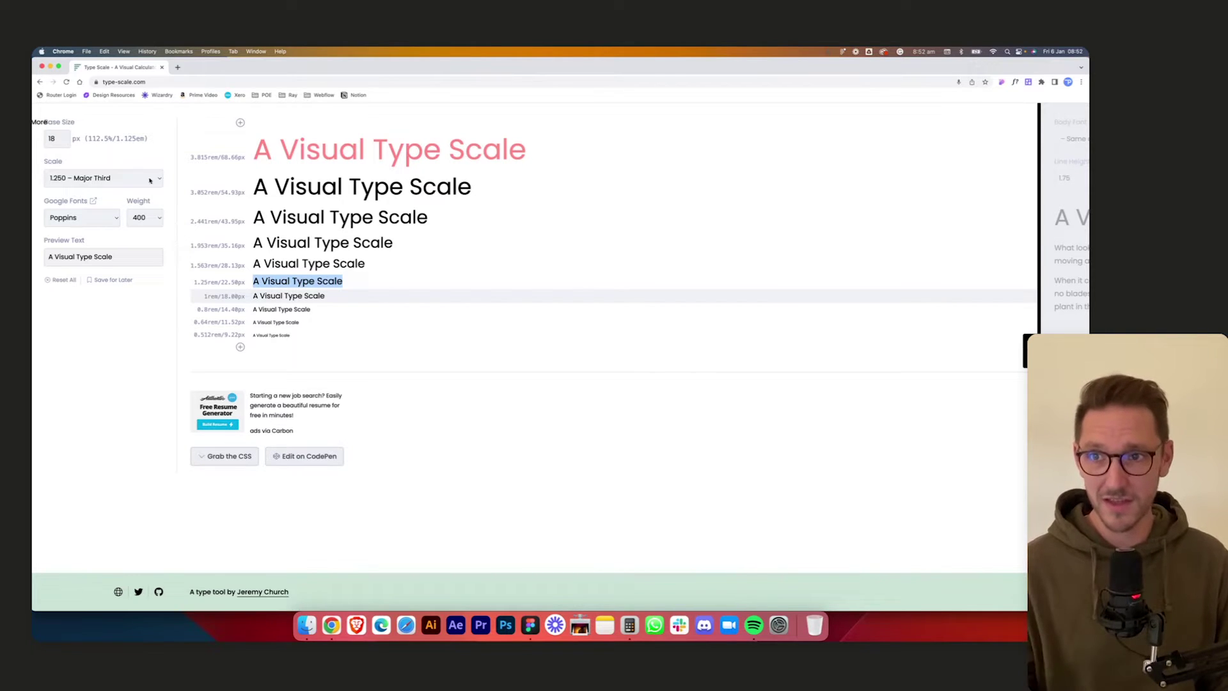
left_click(130, 178)
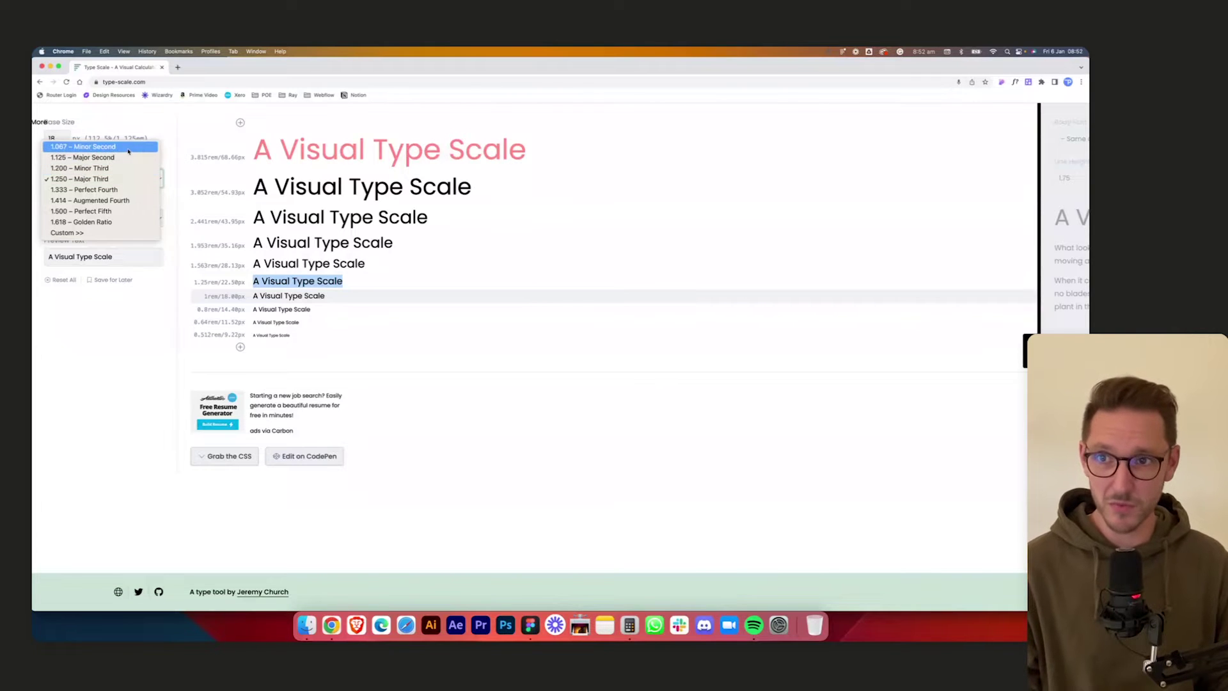
left_click(122, 149)
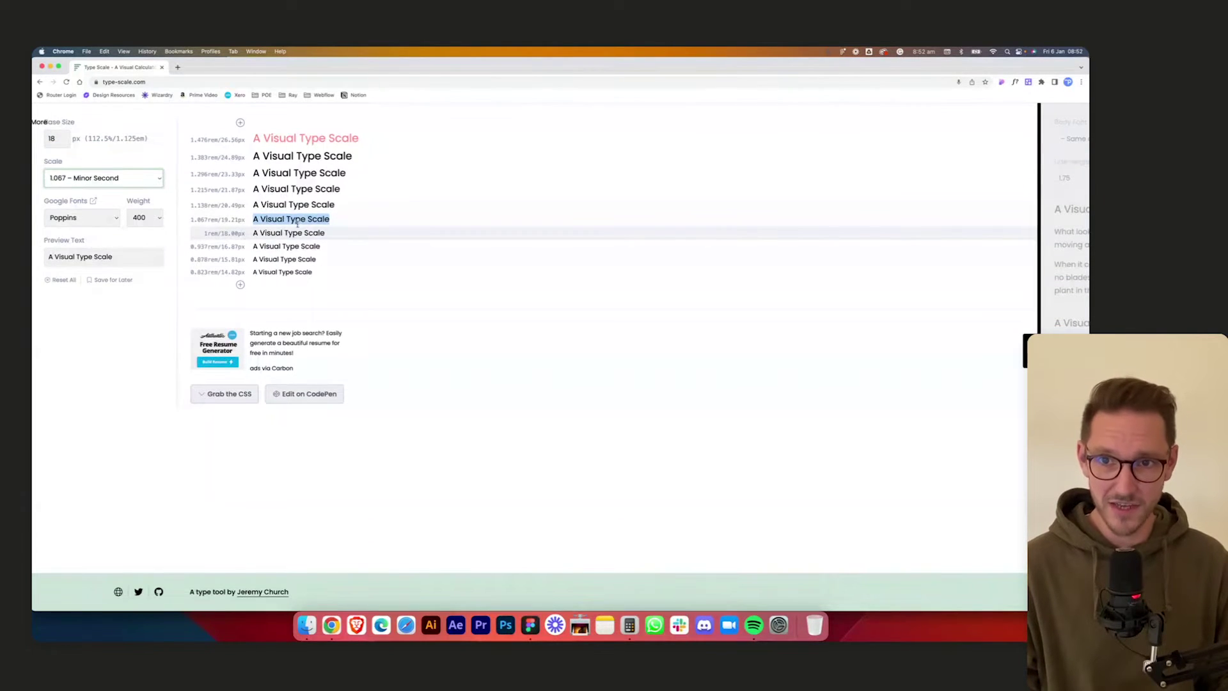
- Set the scale to 1.500 – Perfect Fifth and highlight the pixel size of the largest heading
left_click(115, 178)
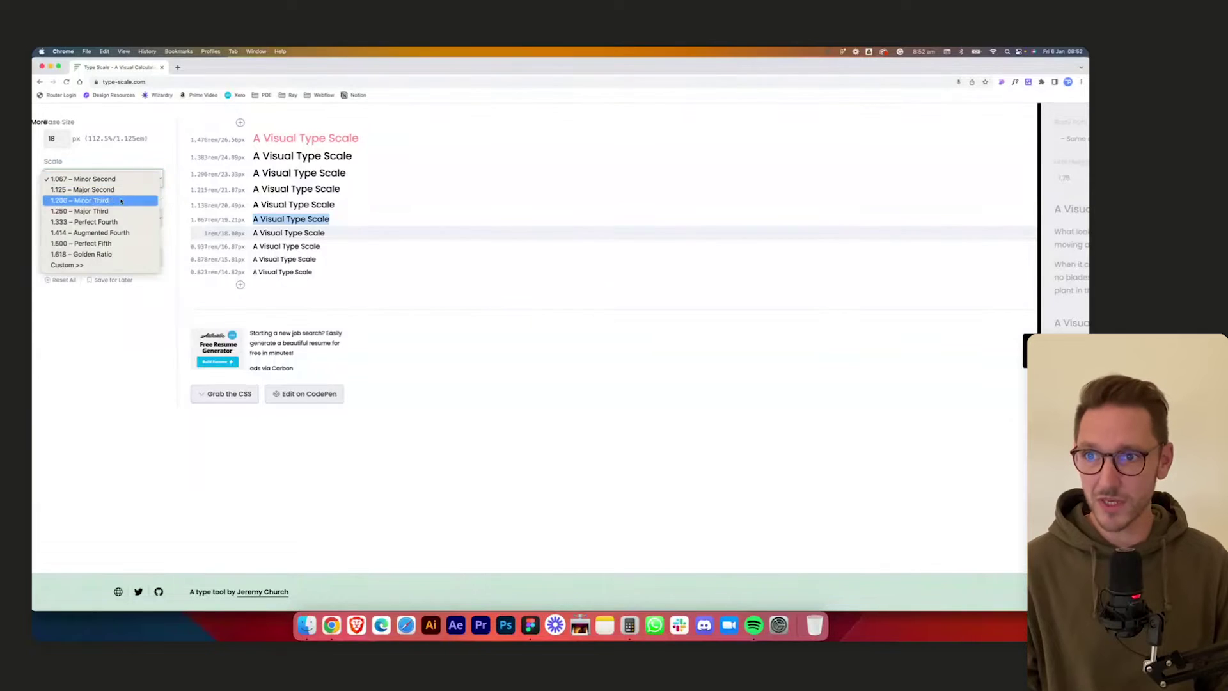
left_click(110, 247)
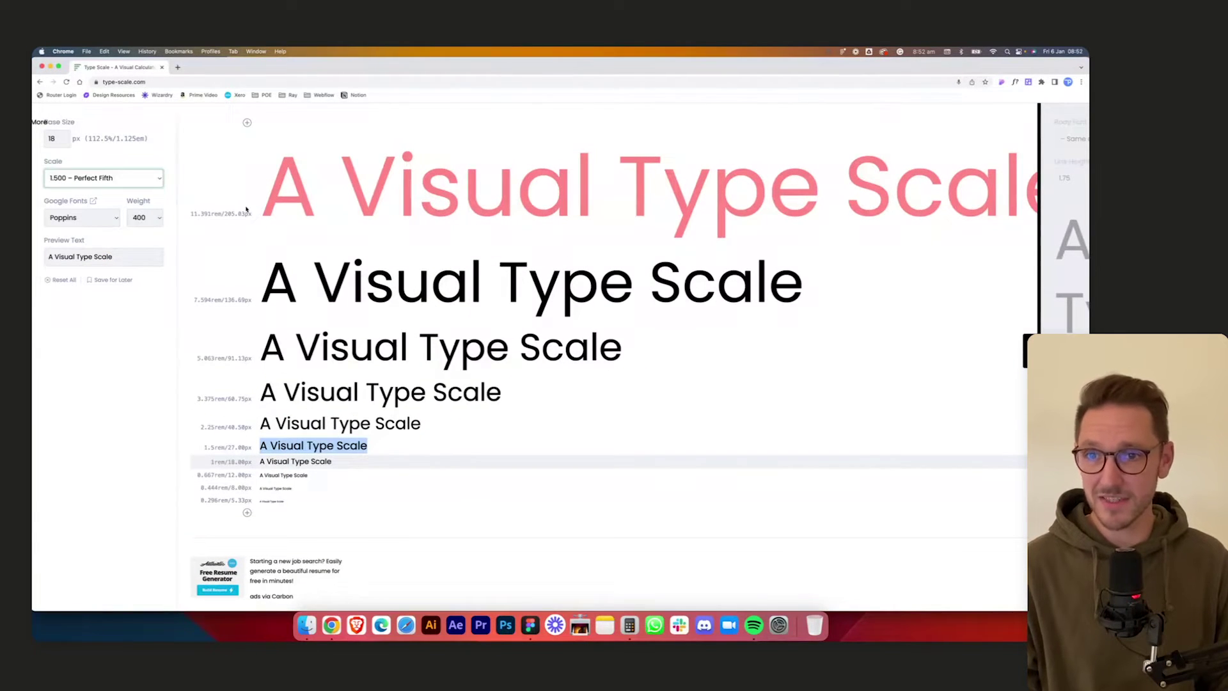
left_click_drag(225, 213, 261, 213)
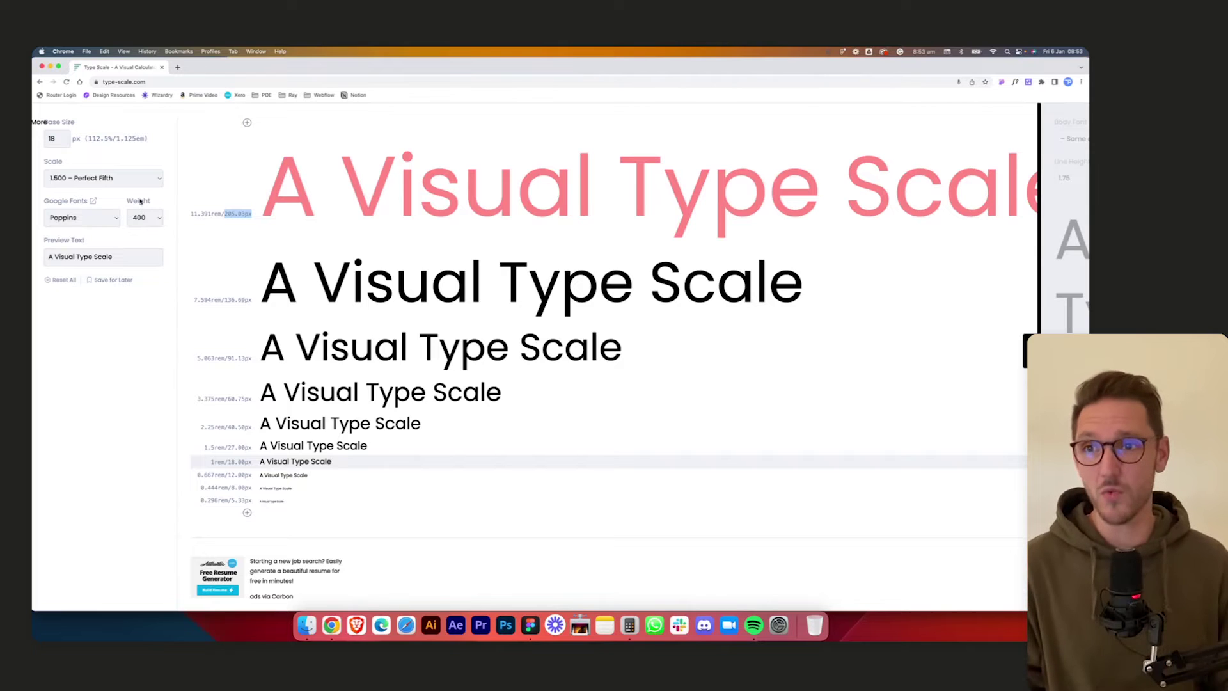
- Compare the 1.250 – Major Third scale with 1.333 – Perfect Fourth, keep 1.333, and highlight the second-largest heading's pixel size
left_click(140, 178)
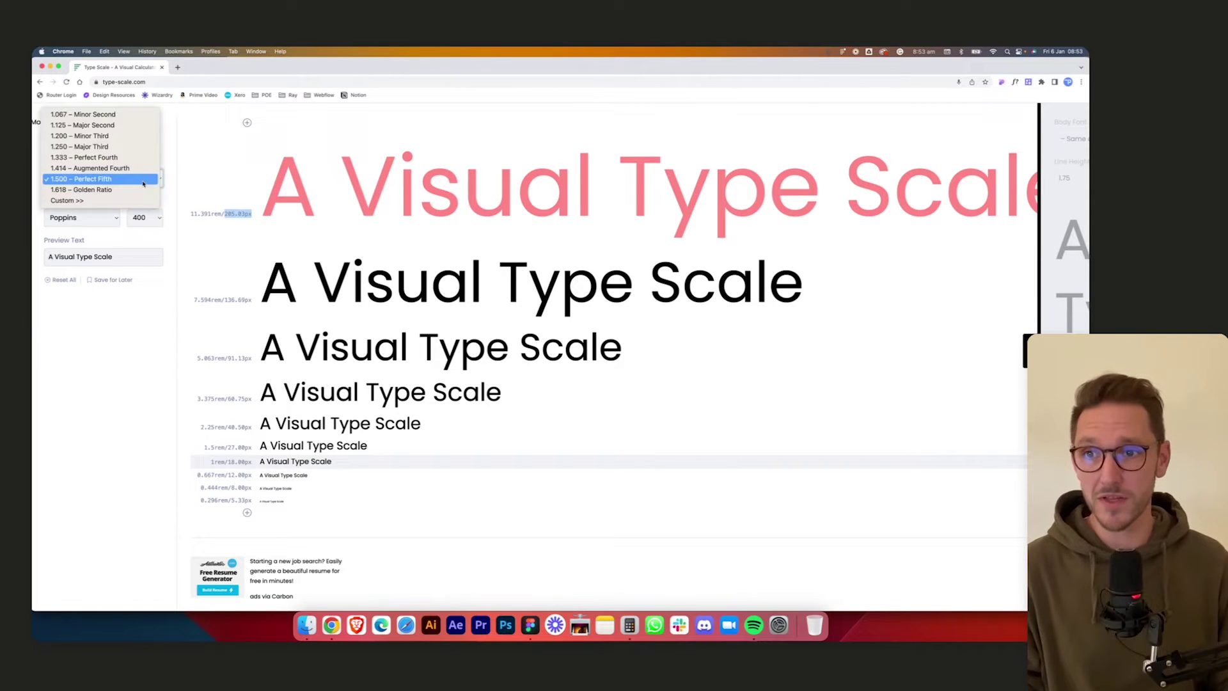
left_click(138, 148)
left_click(107, 182)
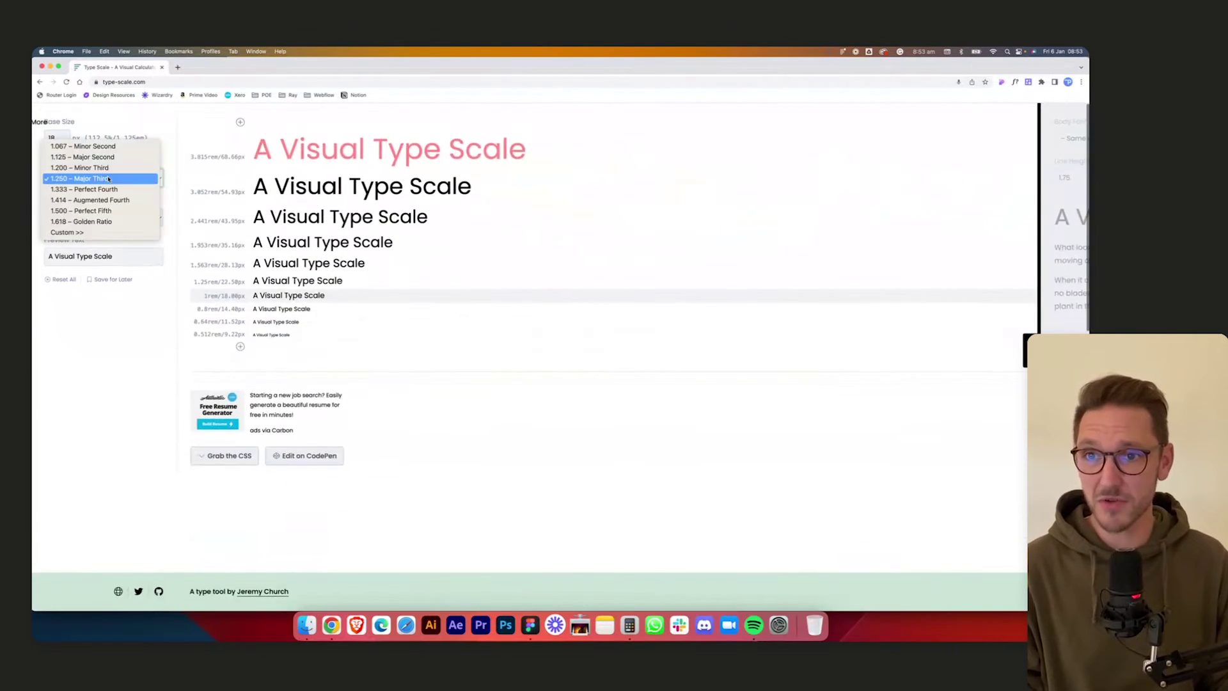
left_click(107, 189)
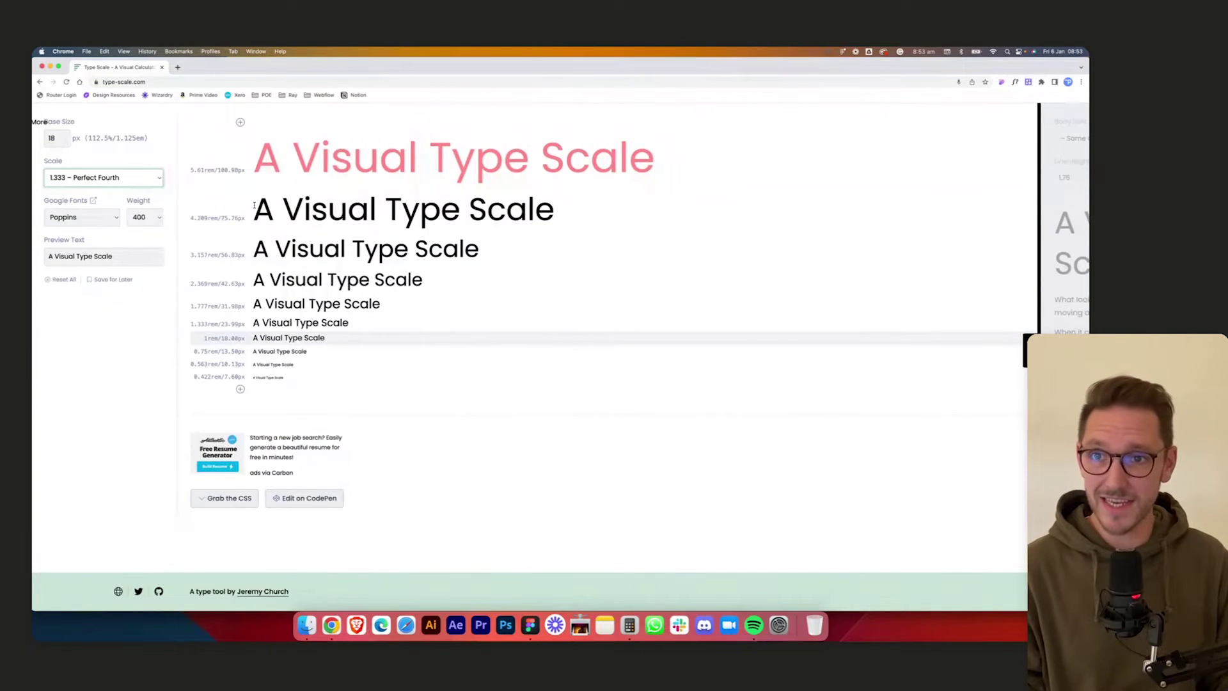
left_click_drag(222, 217, 248, 221)
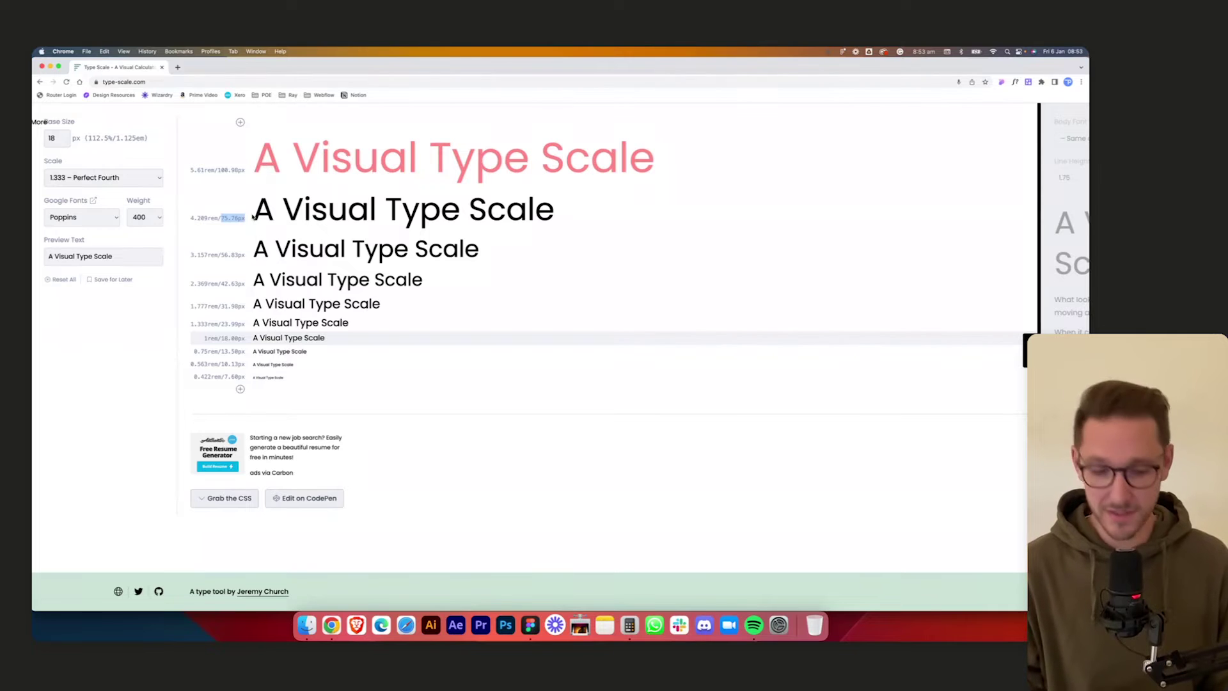
- Set the type scale's Google font to Inter
key("super+equal")
key("super+equal")
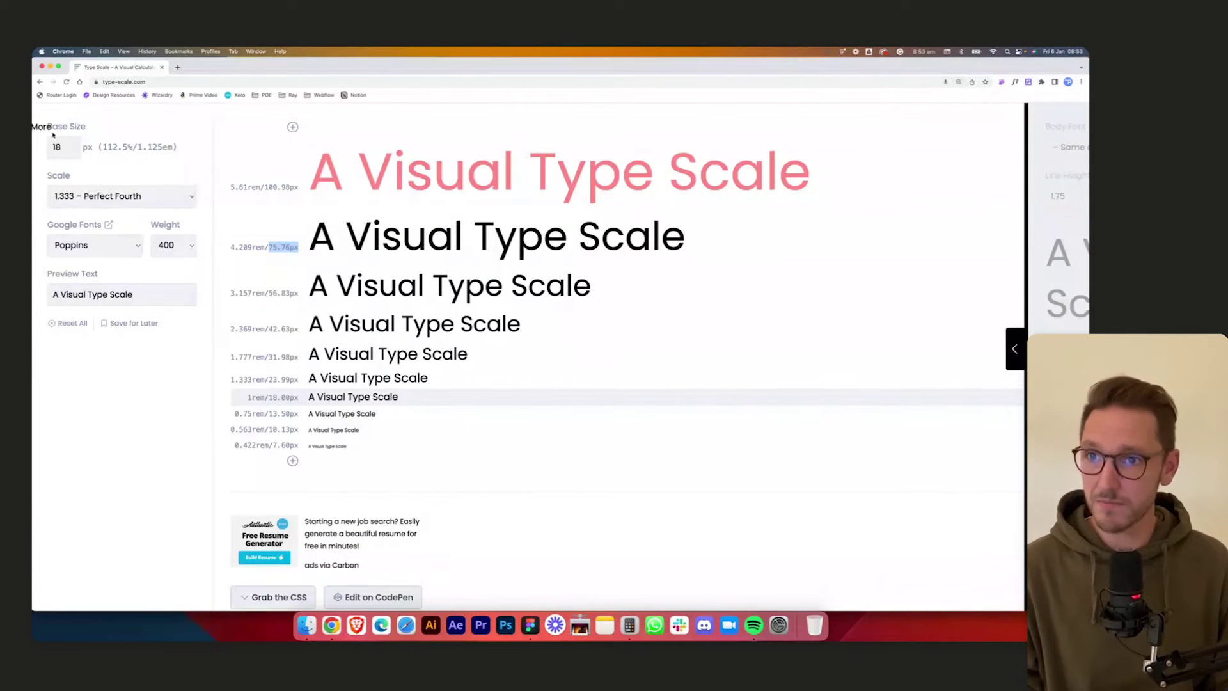
left_click(123, 250)
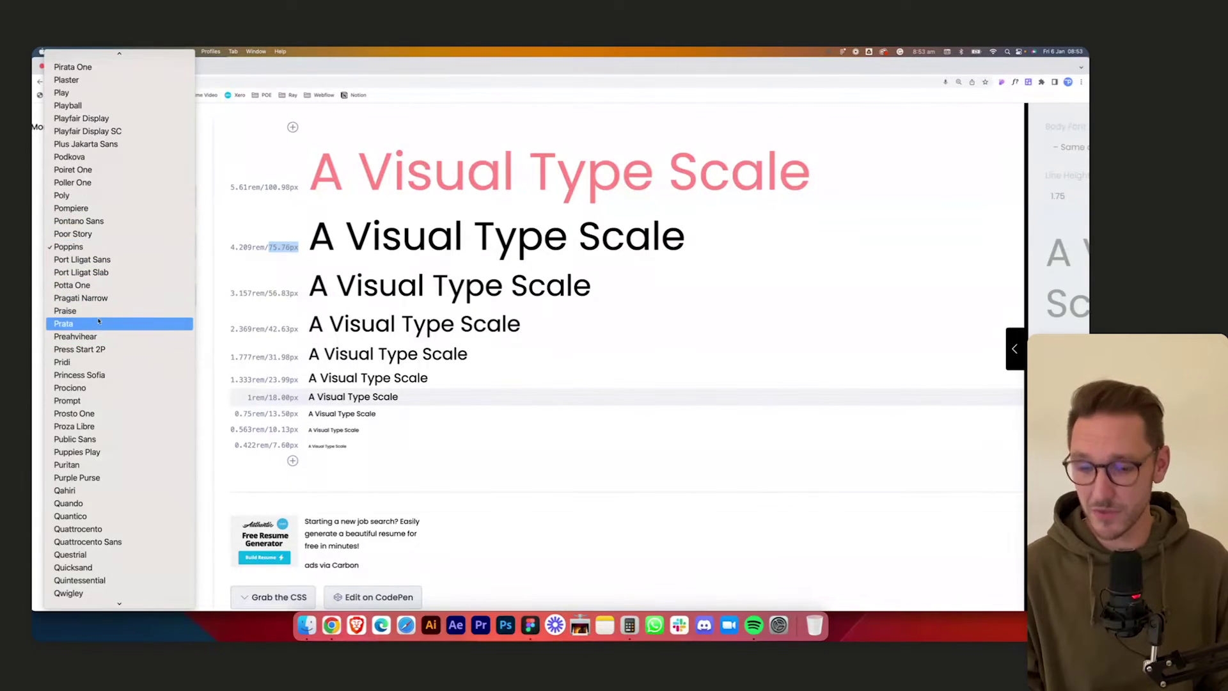
type("inter")
left_click(71, 526)
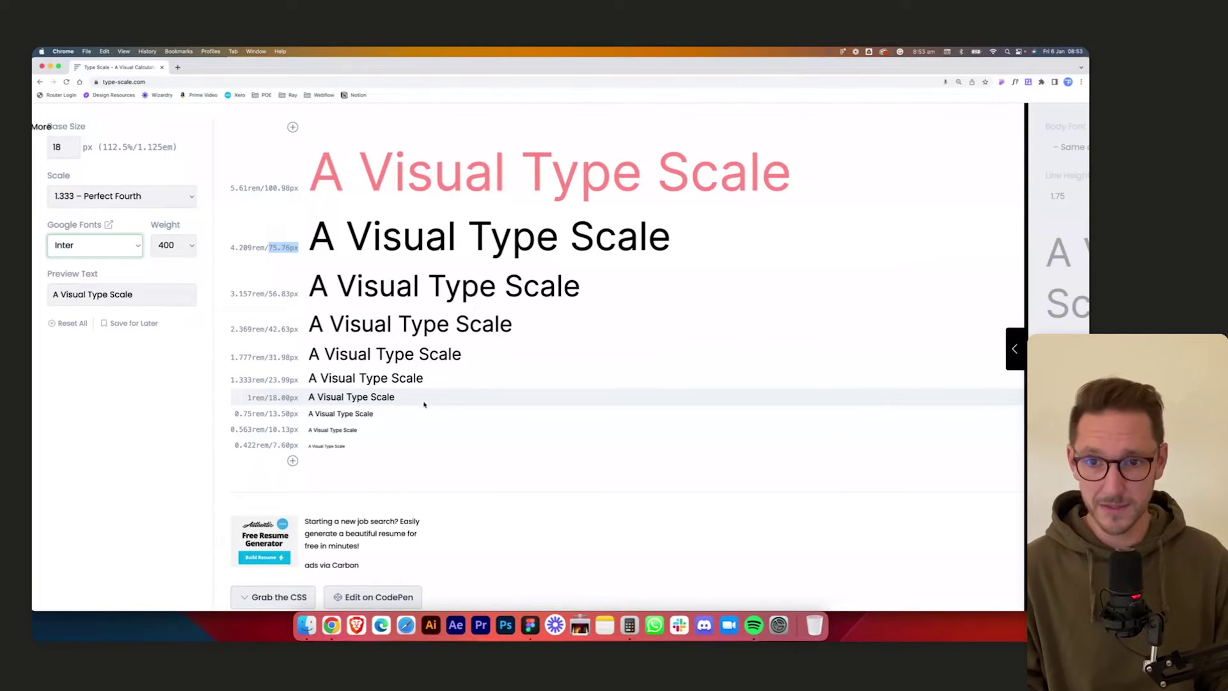
- Highlight the sample lines one after another, from the second-largest heading down to the base-size line
left_click_drag(311, 238, 475, 253)
left_click_drag(338, 288, 499, 289)
left_click_drag(350, 325, 454, 326)
left_click_drag(358, 355, 424, 369)
left_click_drag(345, 378, 425, 379)
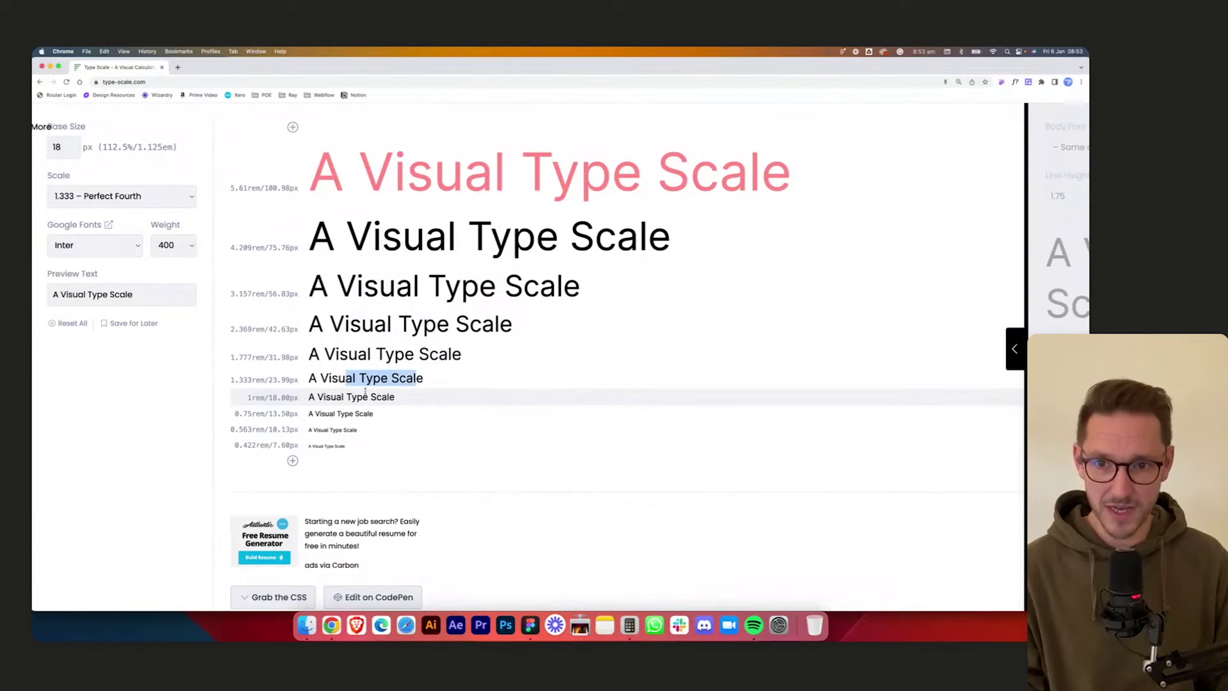
left_click_drag(326, 398, 399, 402)
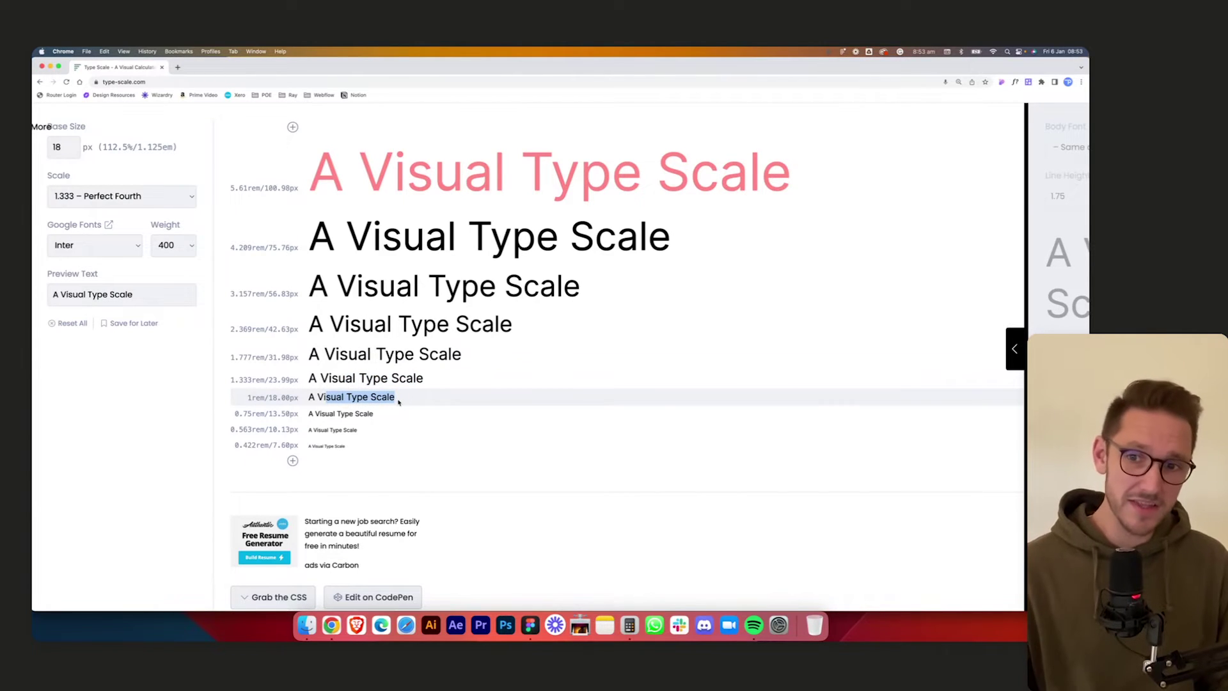
triple_click(397, 398)
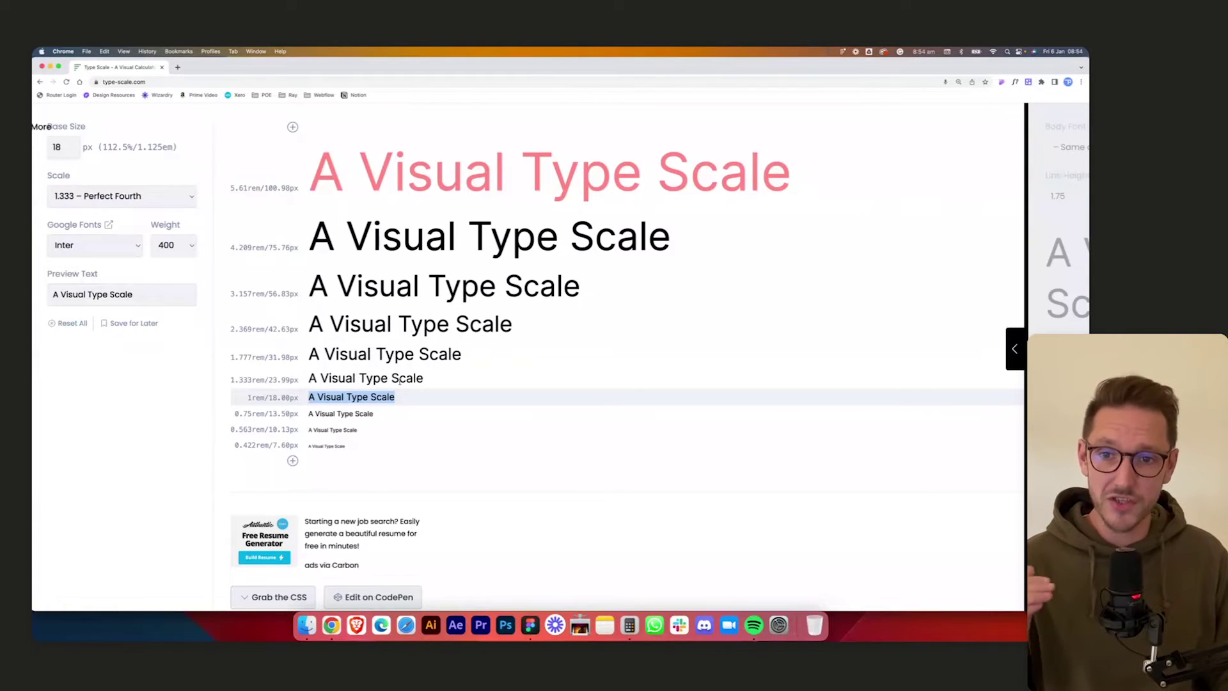
- Highlight the sample lines upward from just above the base size to the largest, ending on the second-largest heading
left_click_drag(309, 378, 403, 382)
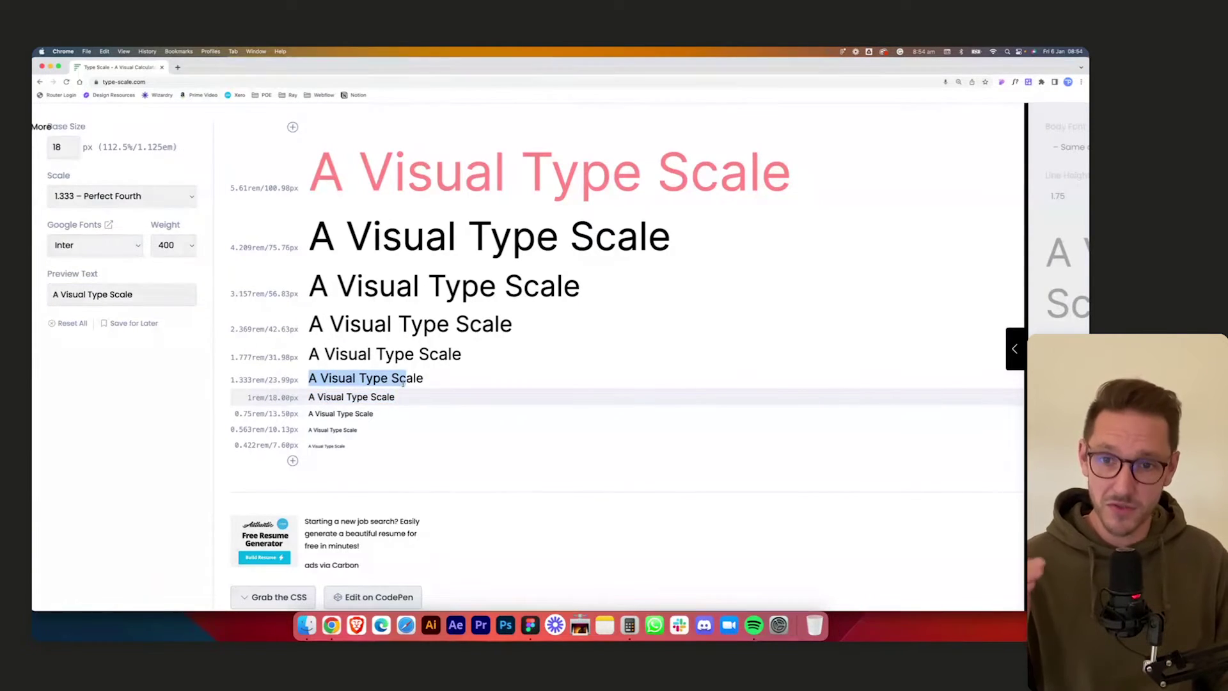
left_click_drag(325, 353, 451, 324)
double_click(461, 286)
left_click_drag(447, 240, 488, 242)
left_click_drag(435, 174, 588, 180)
left_click_drag(323, 242, 606, 242)
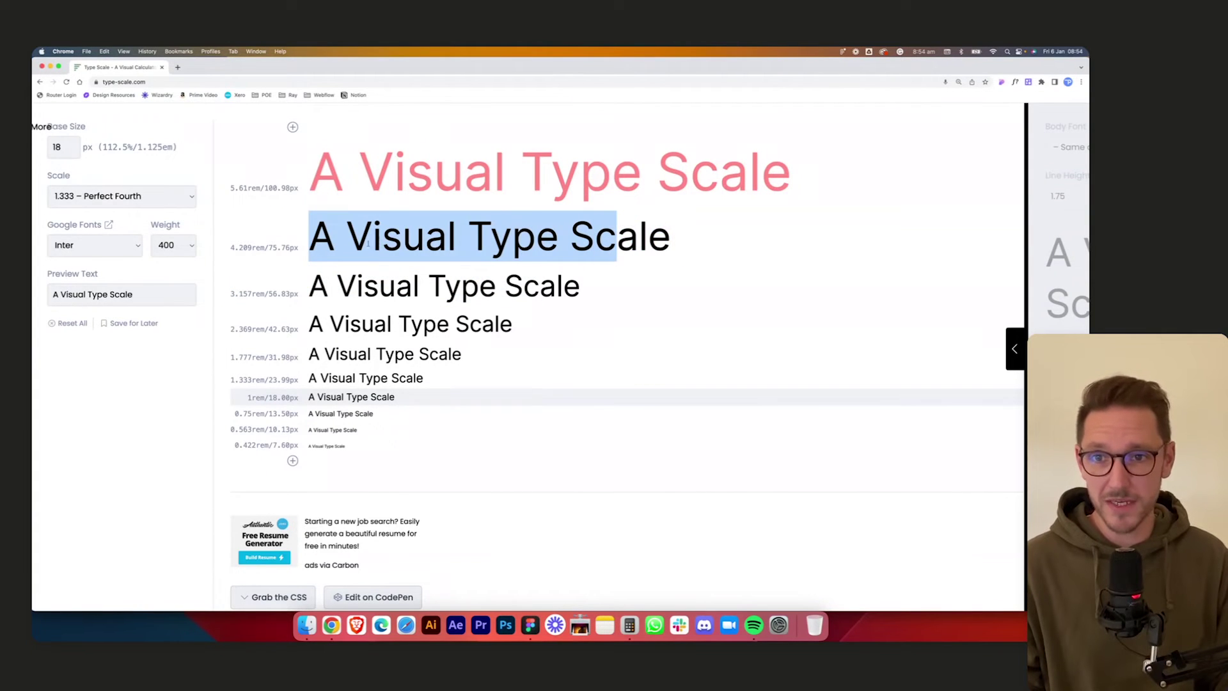
left_click_drag(270, 247, 662, 238)
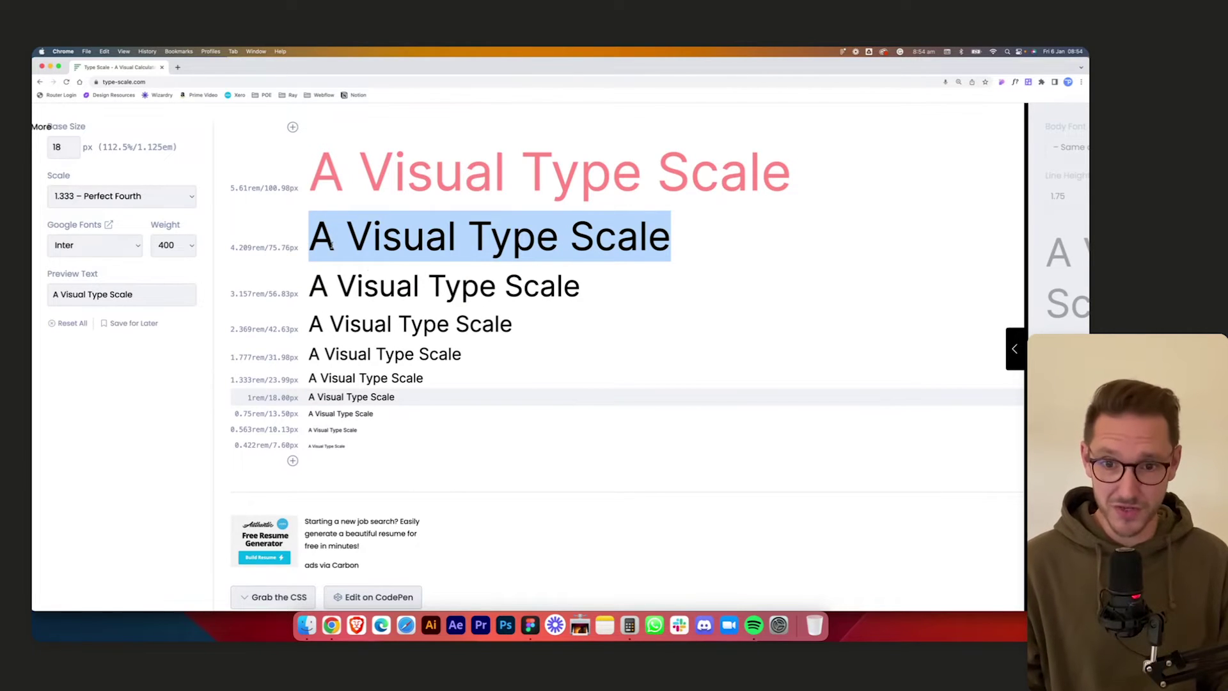
- Switch to Figma and set the font size of the "This is a heading style h1" text to 76
left_click(530, 625)
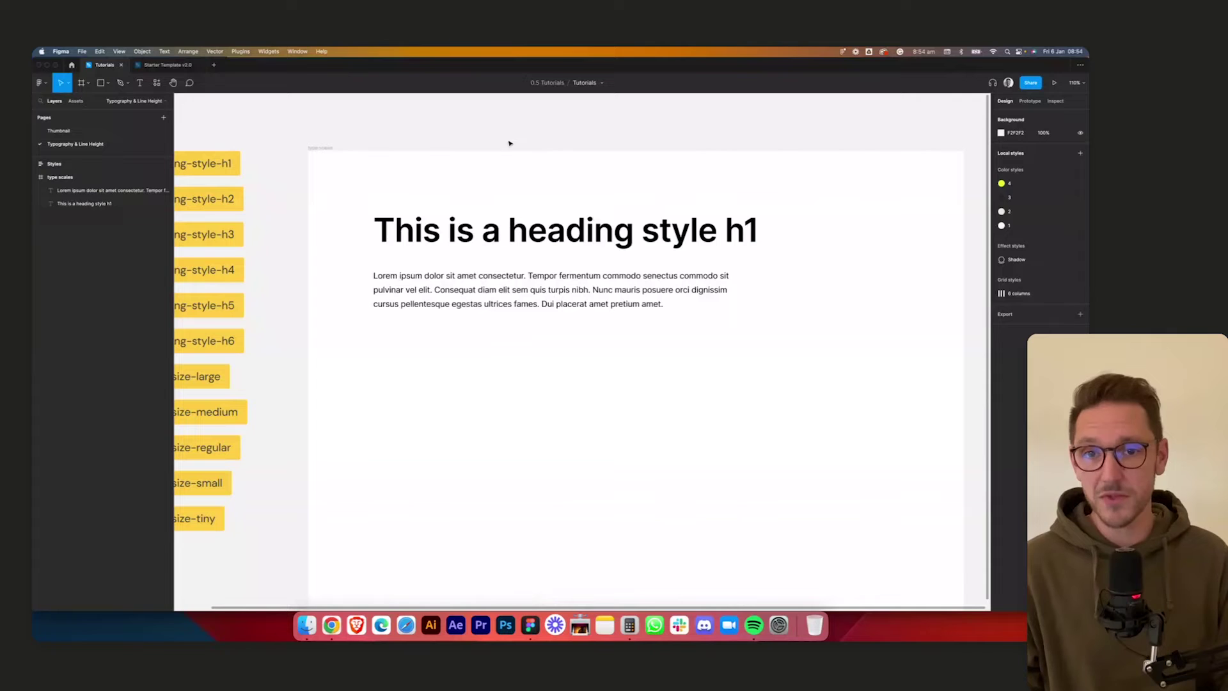
left_click(458, 242)
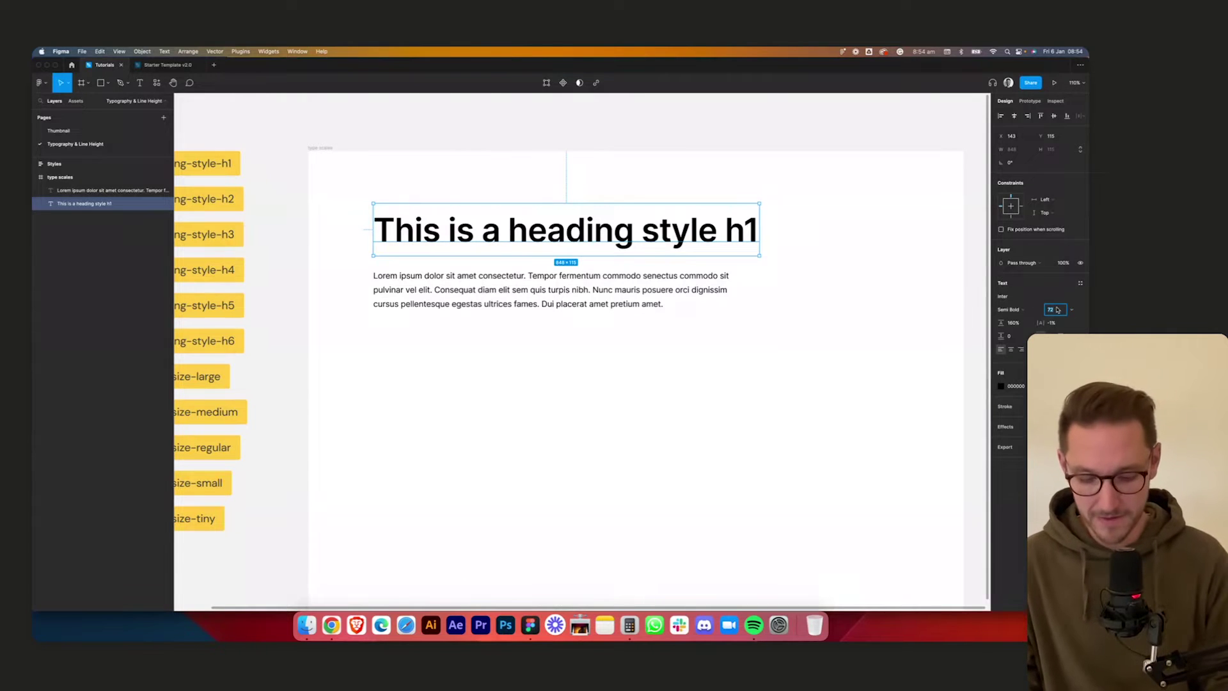
type("76")
key("Tab")
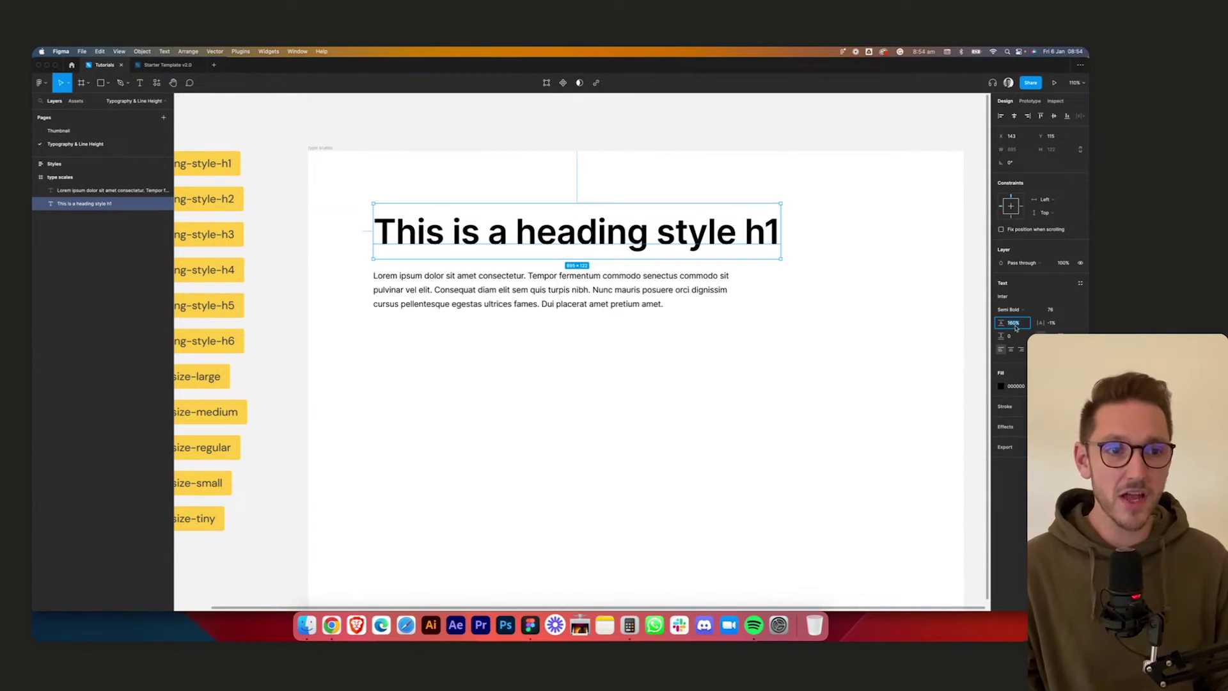
- Move the lorem ipsum paragraph well below the heading and set the heading's line height to 120%
left_click(703, 299)
left_click_drag(578, 290, 578, 496)
left_click(735, 246)
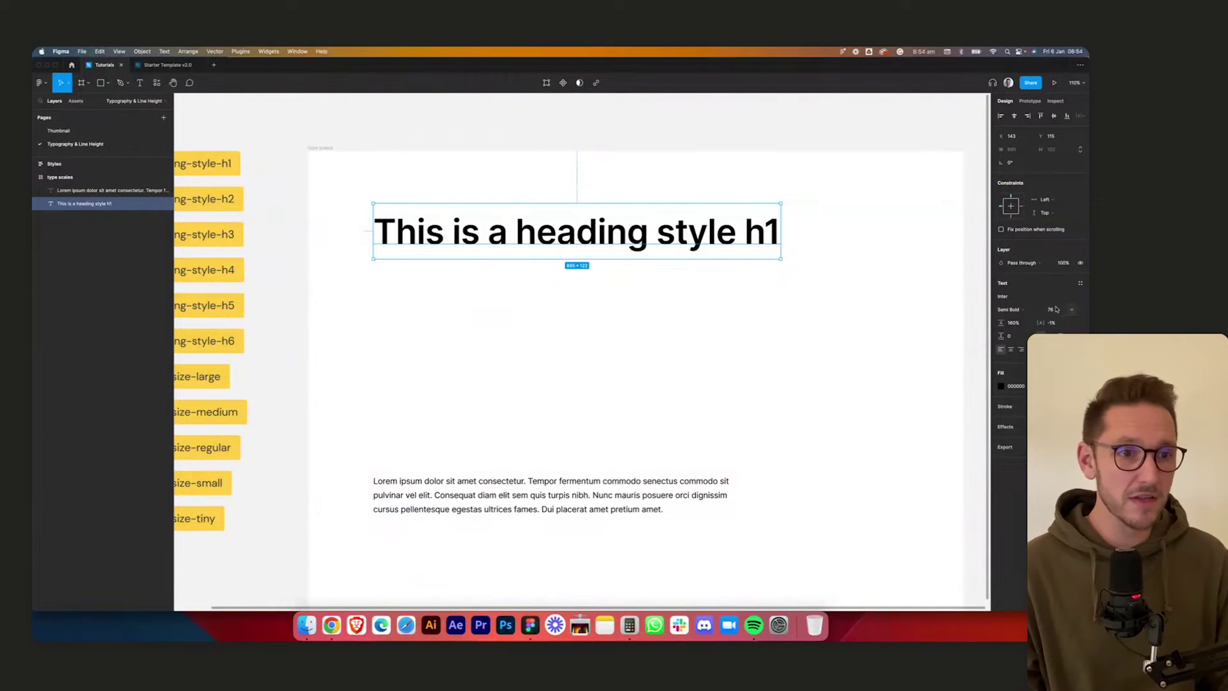
left_click(1025, 327)
type("12")
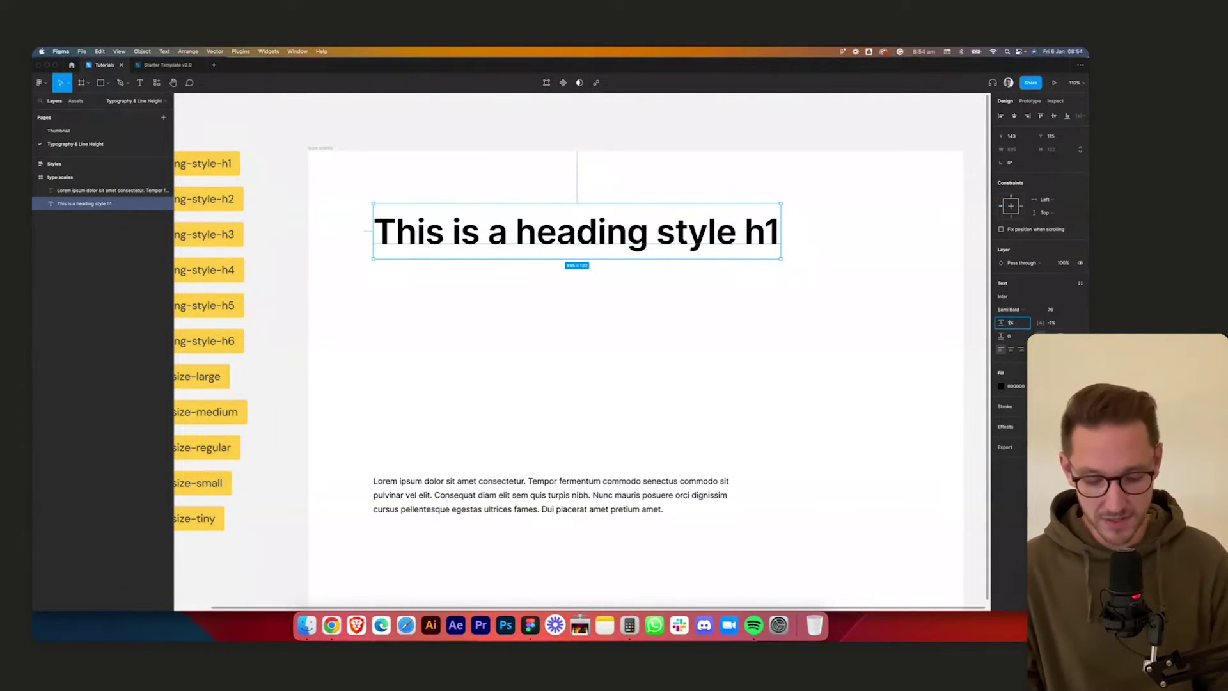
type("0")
key("Return")
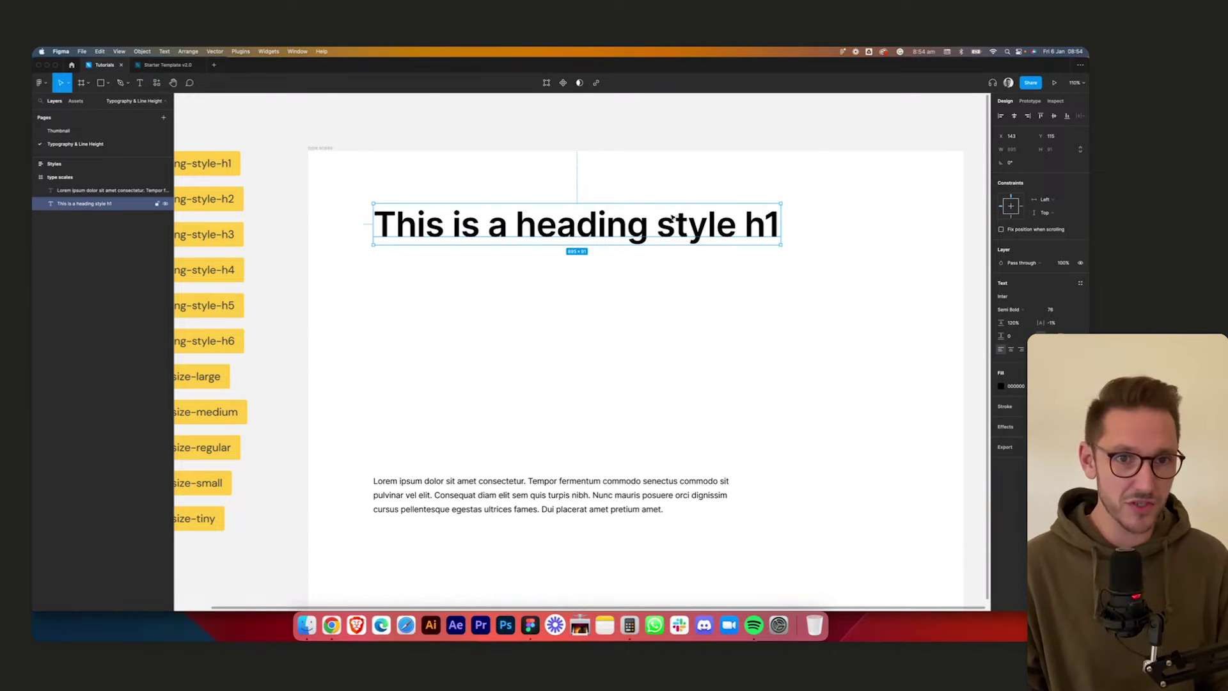
- Narrow the h1 heading's text box to about 603 px so the text wraps onto two lines
key("Return")
key("Escape")
left_click_drag(781, 225, 650, 226)
left_click(840, 254)
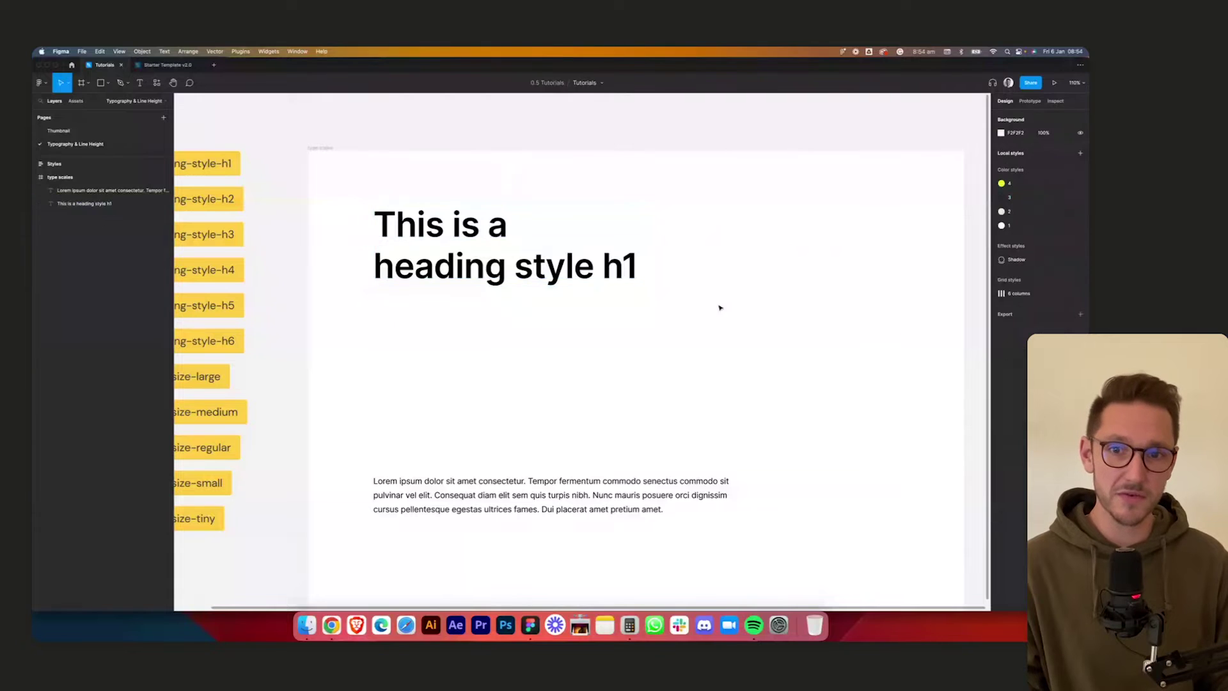
- Set the two-line heading's line height to 110% and move the heading down to about Y 208
left_click(633, 269)
type("110")
key("Return")
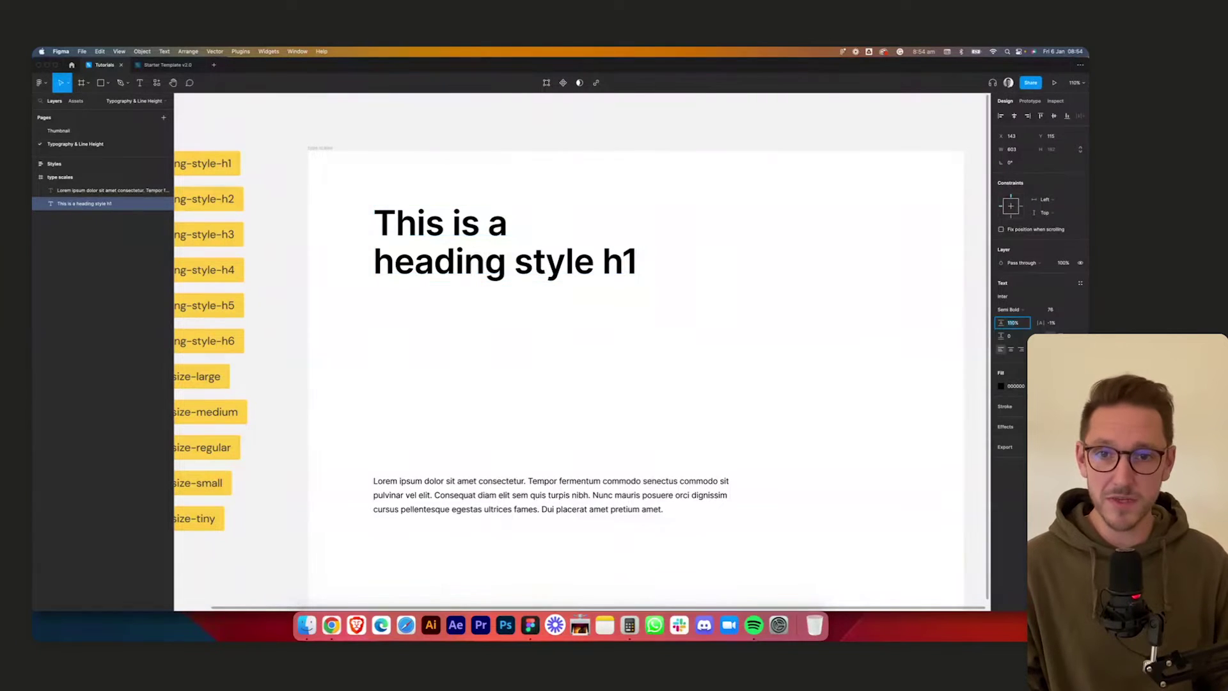
left_click(704, 313)
left_click(508, 275)
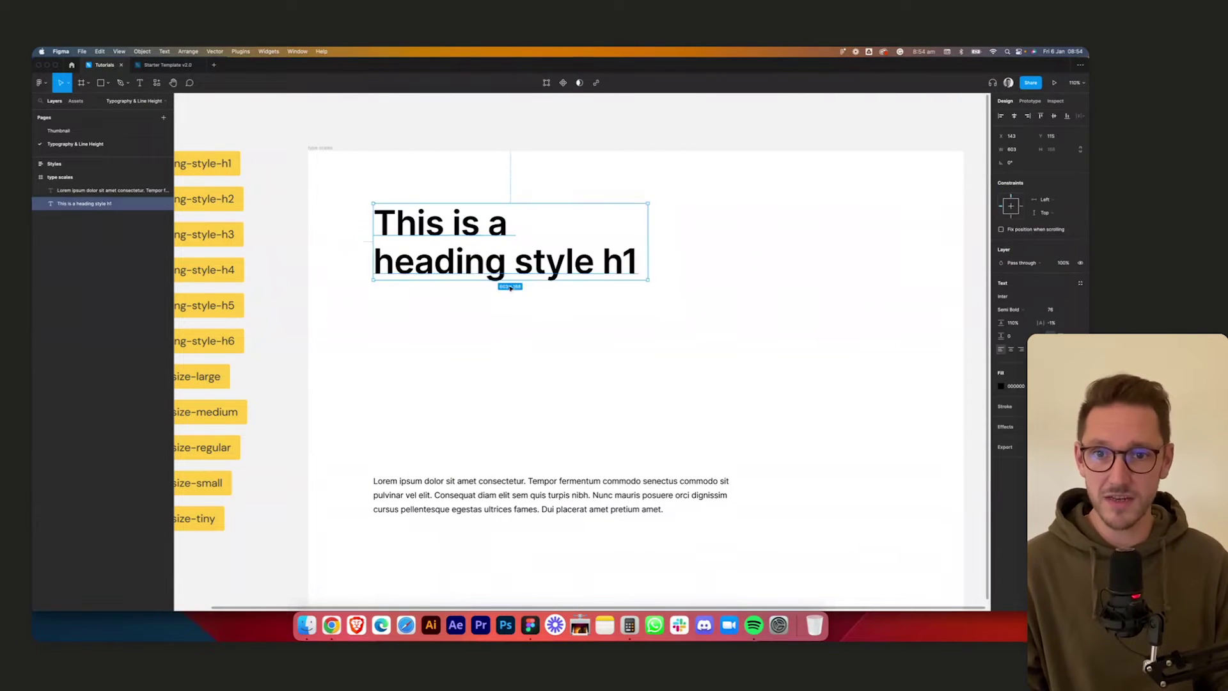
left_click_drag(522, 262, 525, 311)
left_click(734, 304)
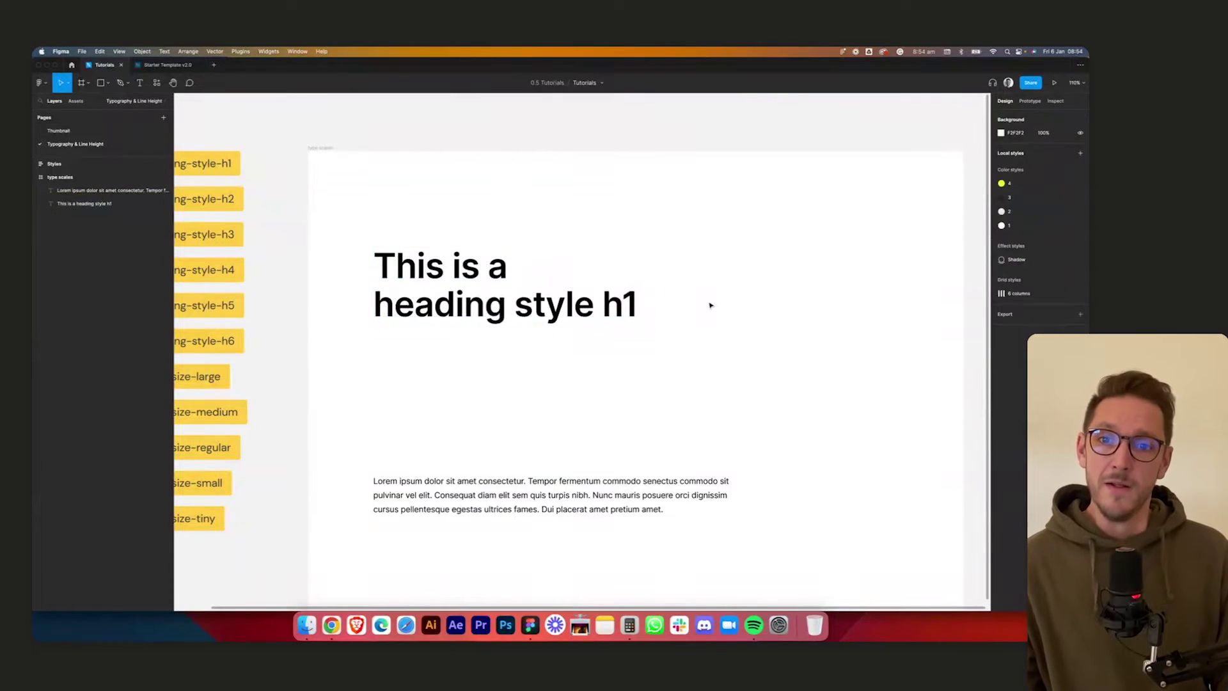
- Set the heading's line height with the calculation 76*1.1
left_click(509, 317)
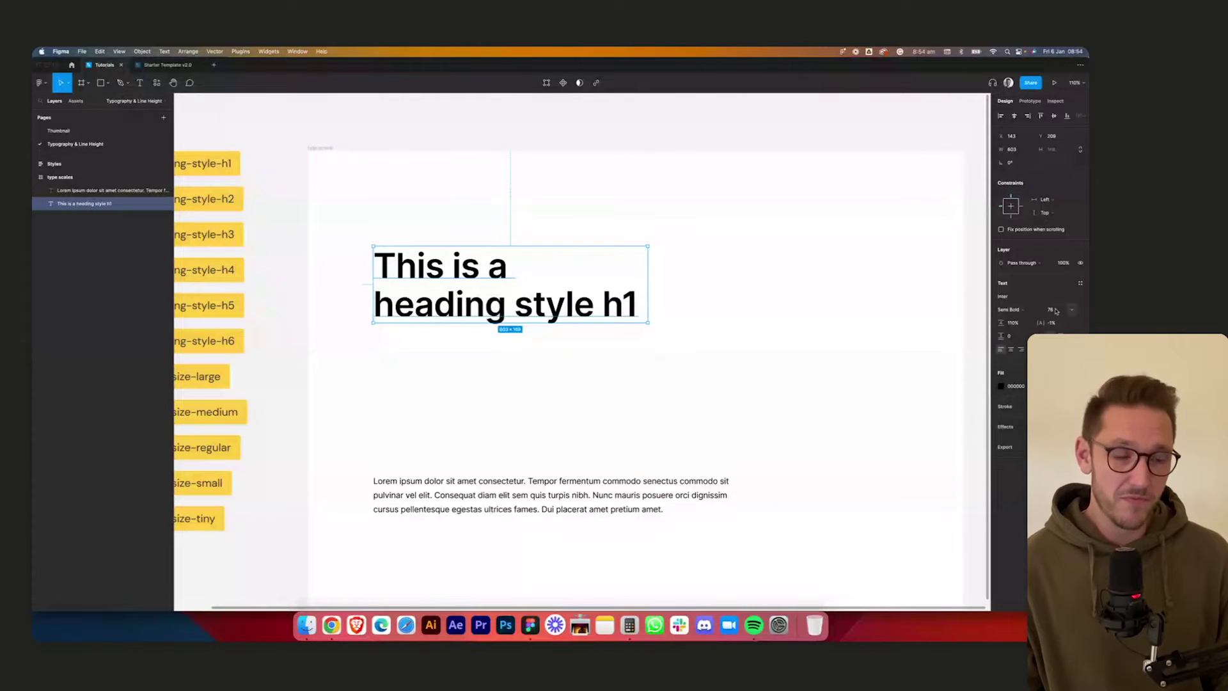
key("Tab")
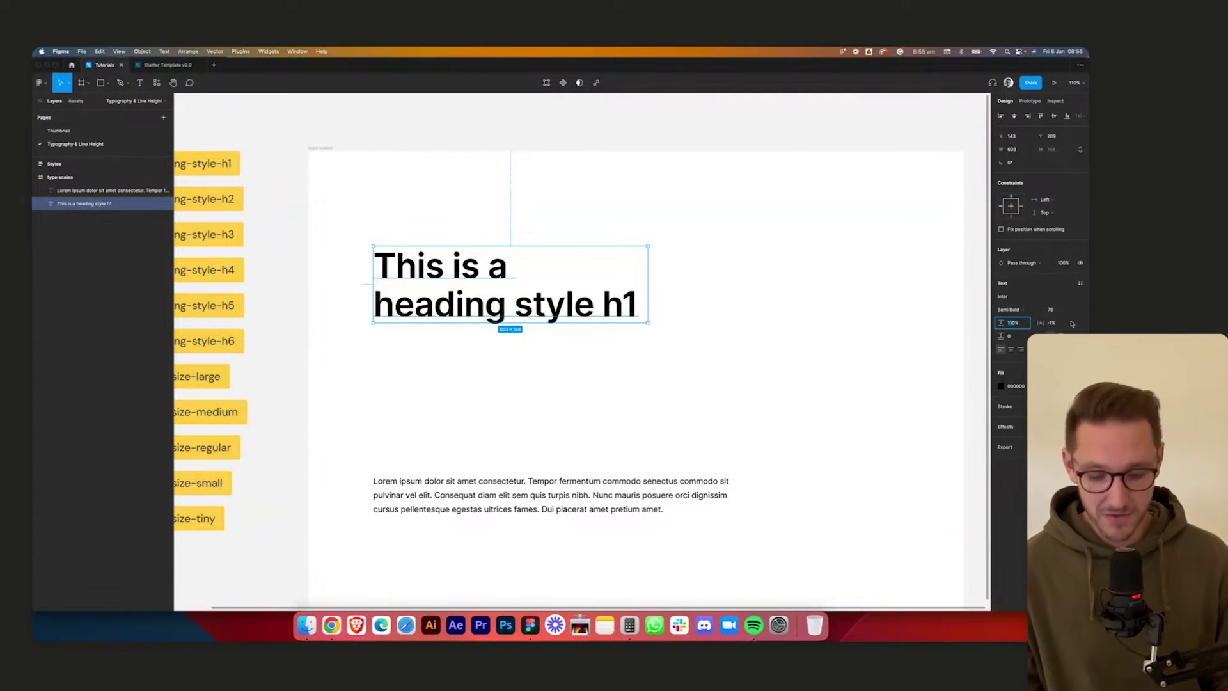
type("76*1.")
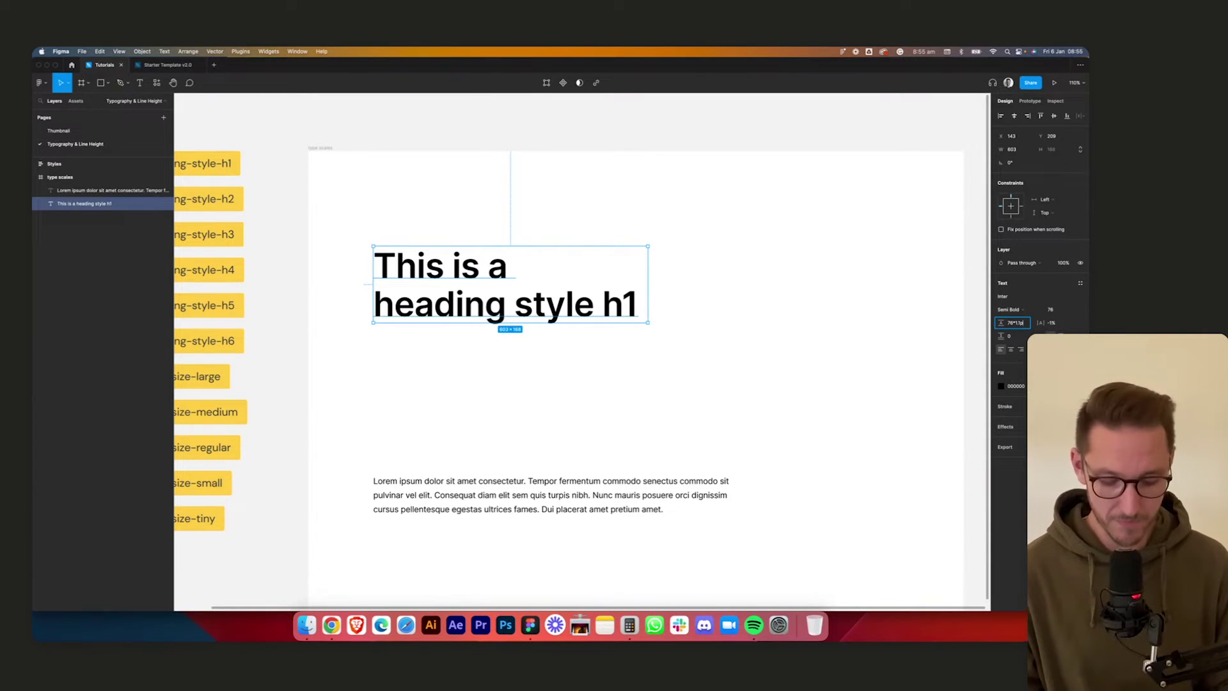
key("Return")
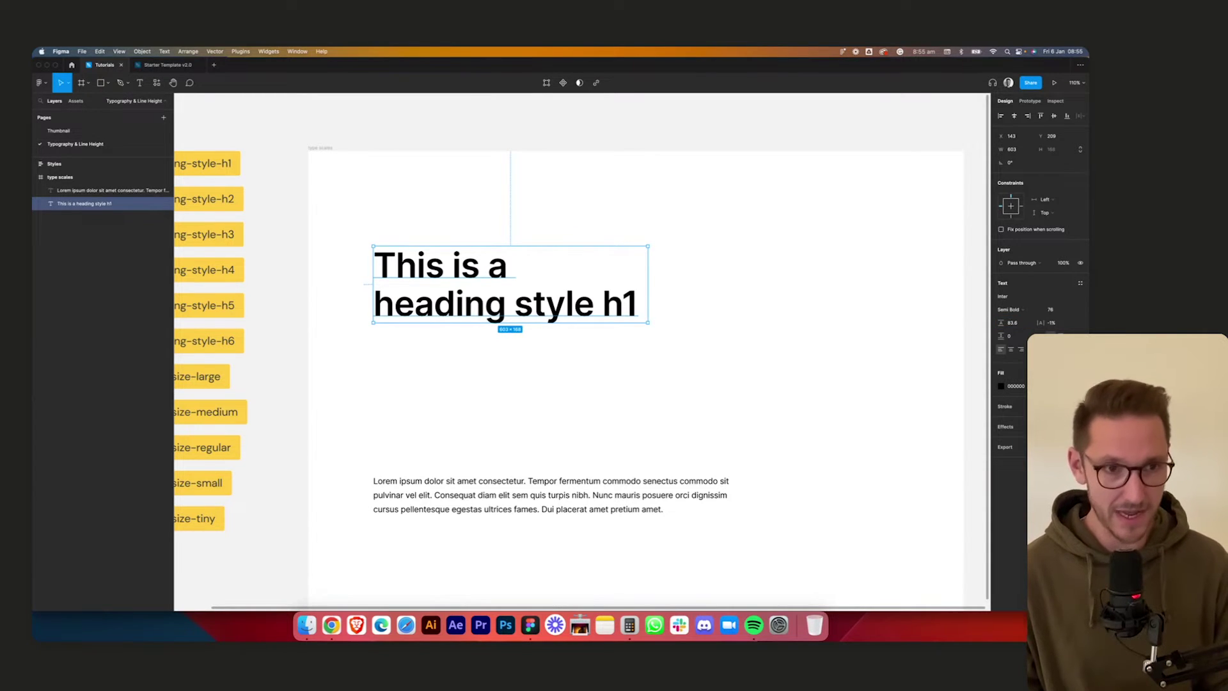
- Try the heading at font sizes 52 and 44, and narrow its text box with the fixed line height
left_click(1052, 310)
type("52")
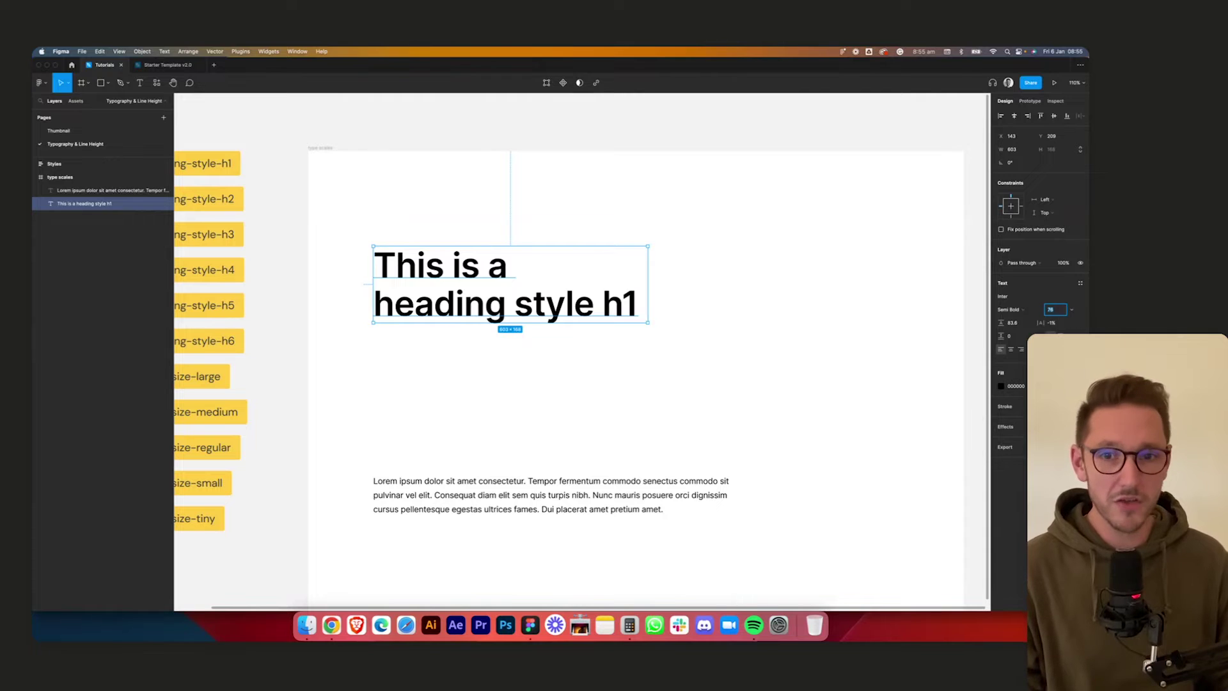
key("Return")
type("44")
key("Return")
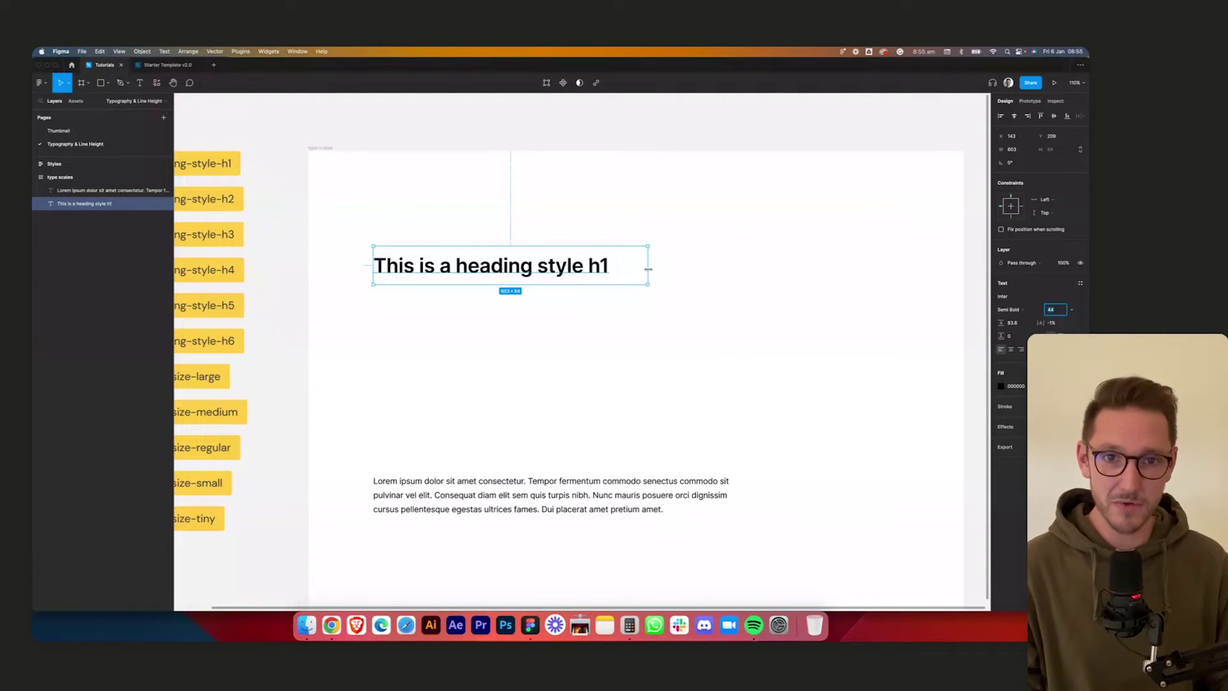
left_click_drag(648, 270, 527, 269)
- Undo the heading's trial size and width changes and its calculated line height
key("super+z")
key("super+z")
left_click(923, 315)
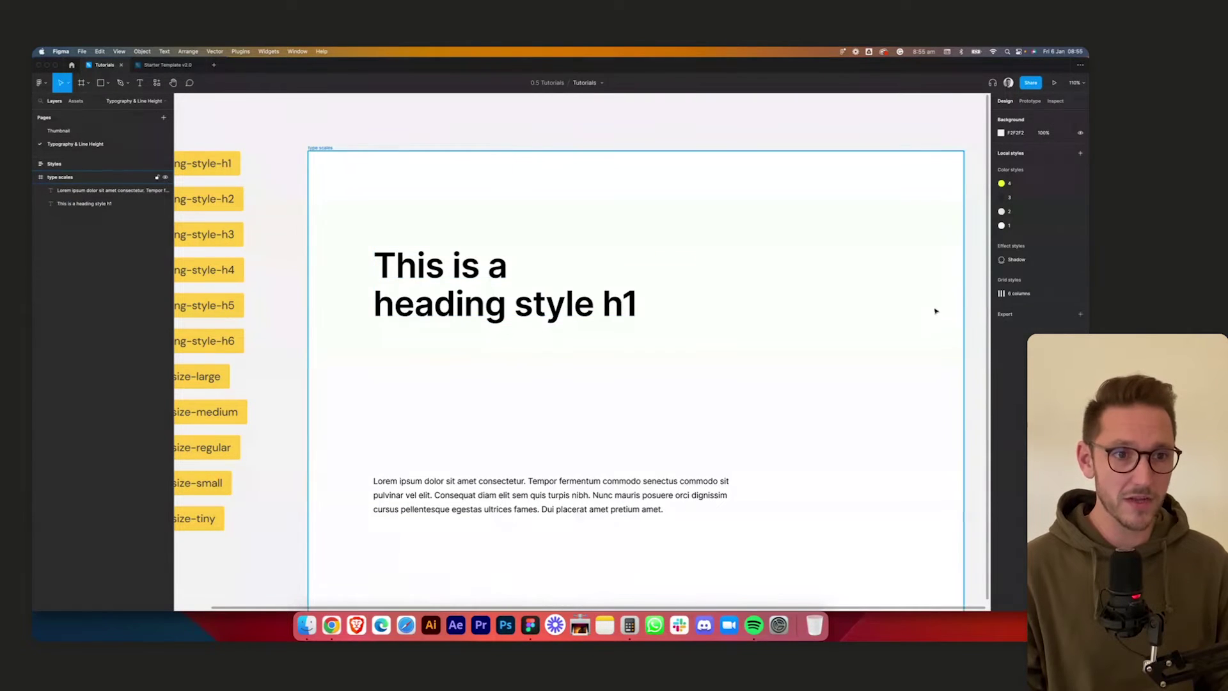
left_click(551, 316)
left_click(948, 320)
left_click(588, 304)
key("super+z")
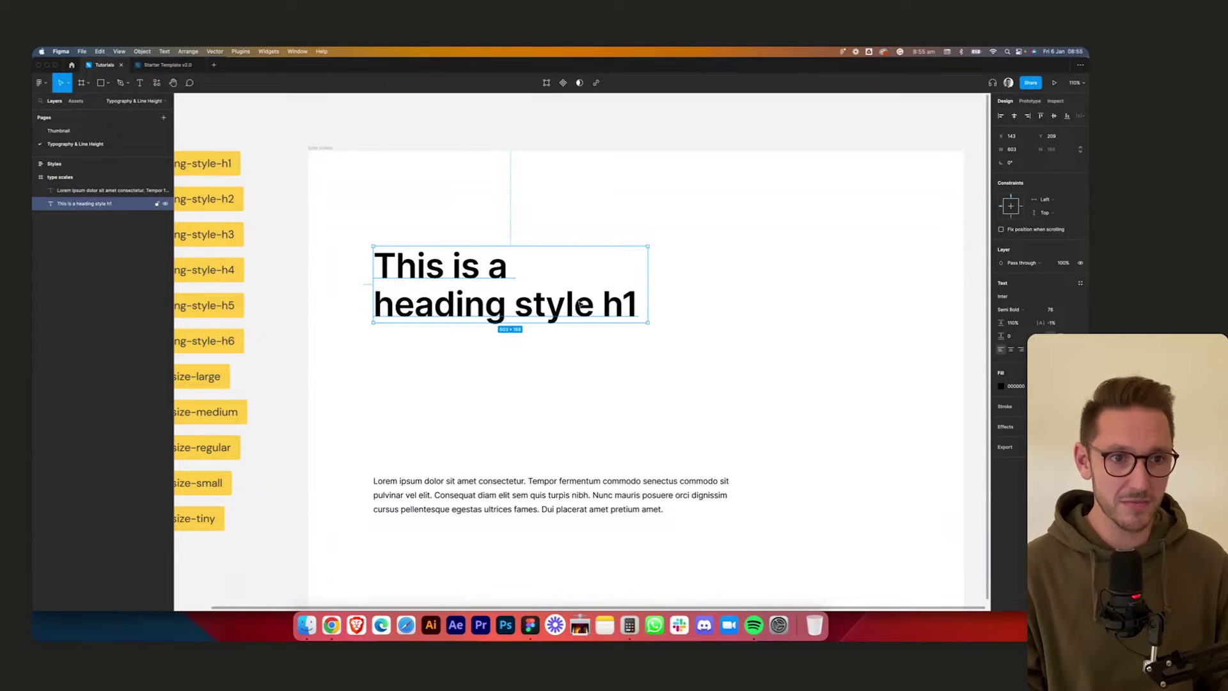
- Try the heading with percentage line height at font sizes 68, 60 and 44, narrowing its text box to about 390 px
type("68")
key("Return")
type("60")
key("Return")
left_click_drag(648, 262, 550, 269)
left_click(1051, 310)
type("44")
key("Return")
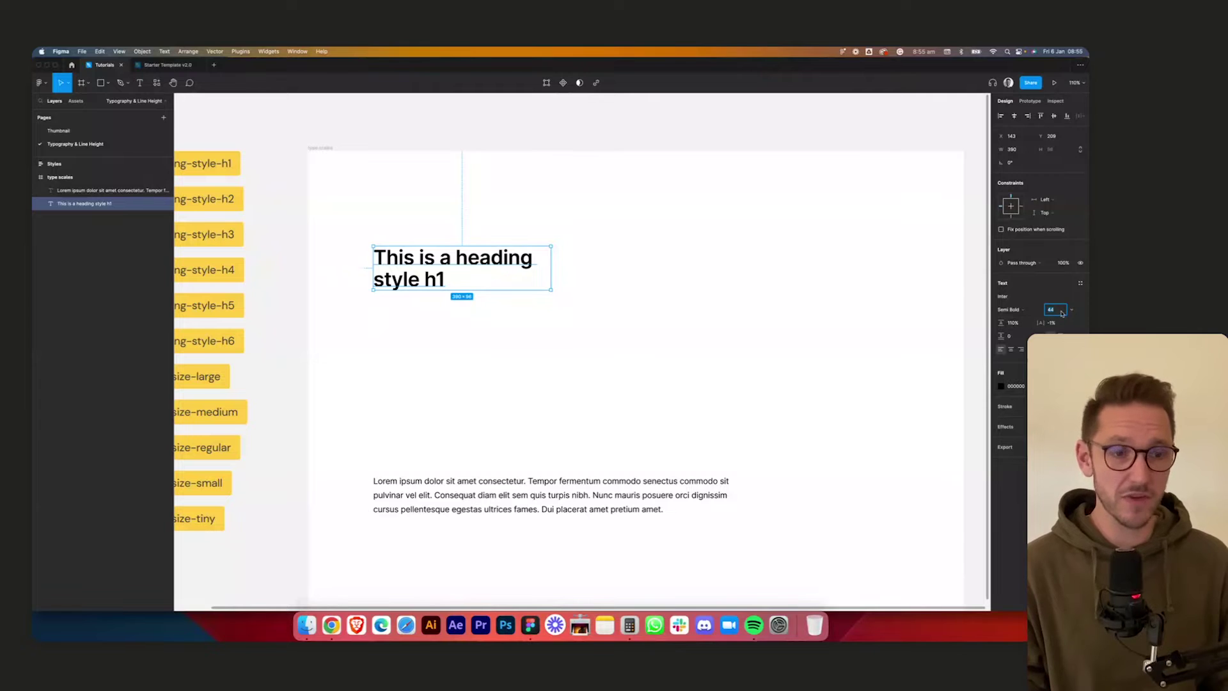
- Set the heading's font size to 76 and widen its text box so the text fits on one line
type("76")
key("Return")
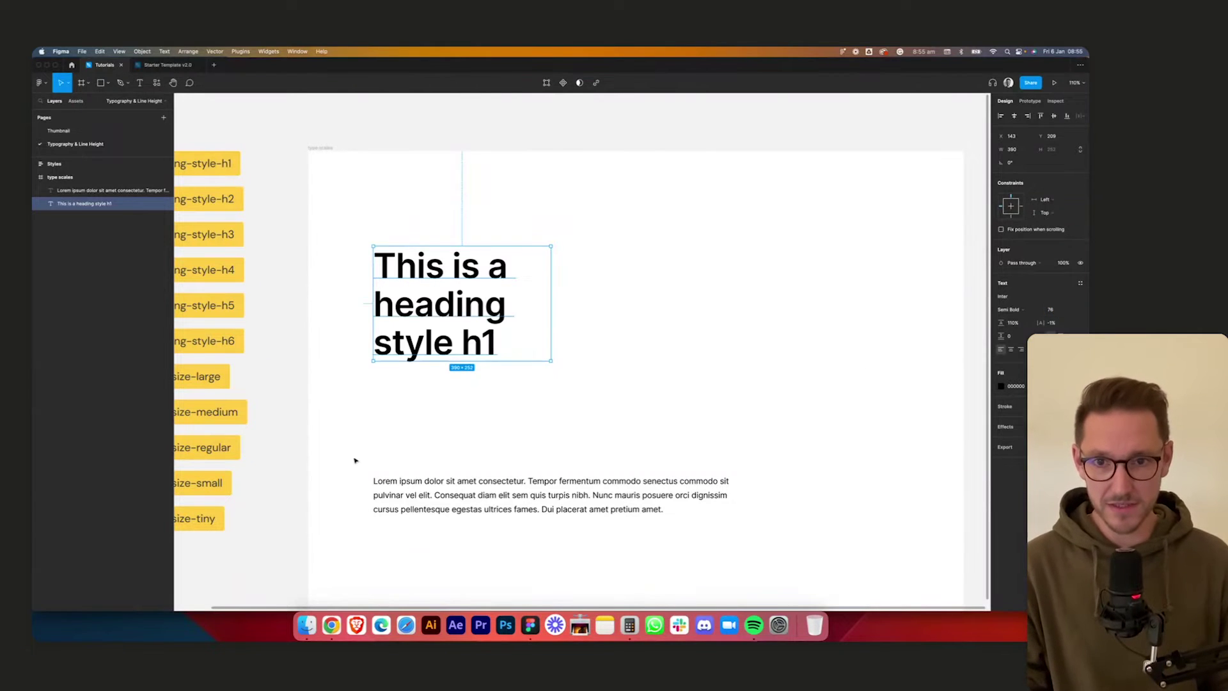
left_click_drag(552, 265, 779, 256)
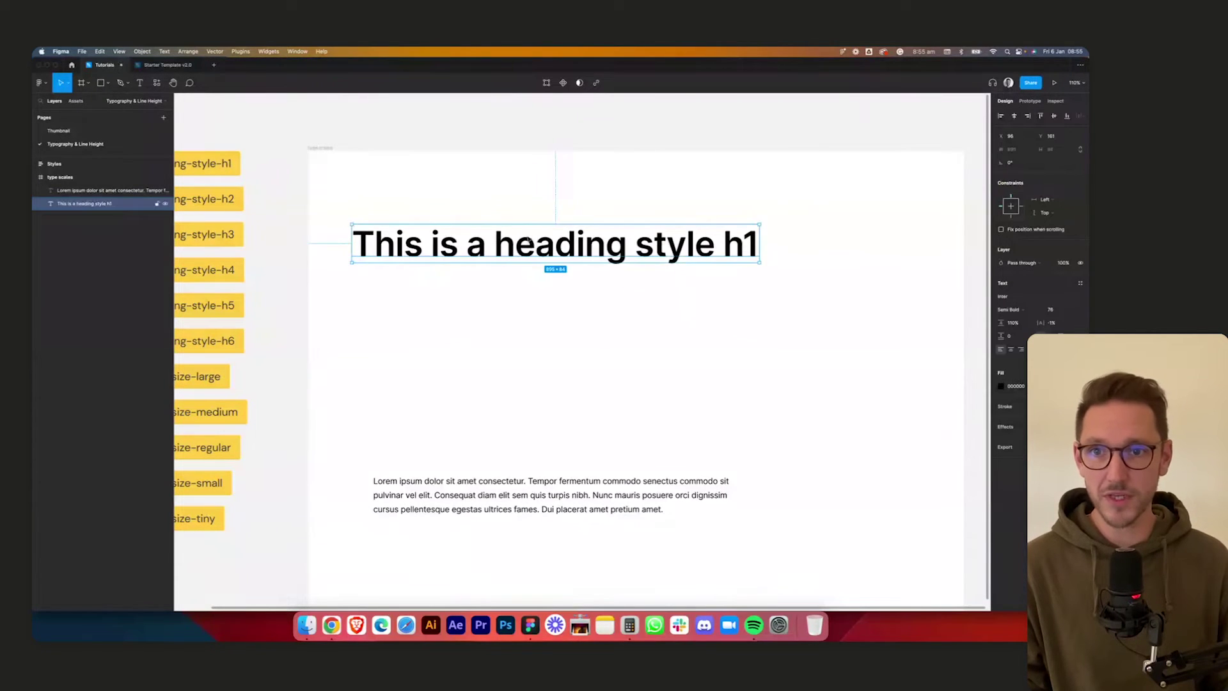
- Place a copy of the heading-style-h1 tag from the tag list directly above the h1 heading
left_click(412, 187)
left_click_drag(412, 187, 504, 191)
left_click(247, 165)
left_click_drag(252, 166, 470, 210)
- Group the copied heading-style-h1 tag and the heading below it in an auto layout frame
left_click(620, 189)
left_click(735, 251, "shift")
key("shift+a")
left_click(822, 323)
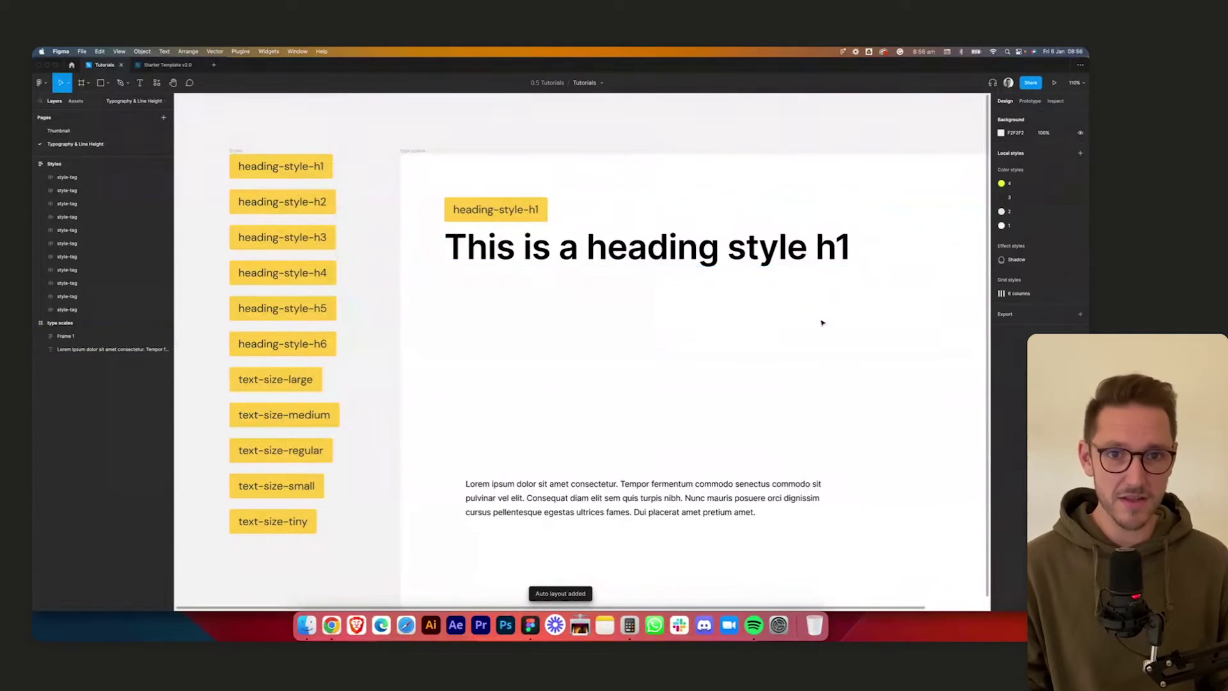
- Duplicate the h1 tag and heading group directly below itself and change the copy's heading text to "This is a heading style h2"
left_click_drag(823, 324, 726, 313)
left_click(576, 239)
left_click_drag(575, 238, 576, 324)
double_click(767, 316)
left_click(765, 316)
key("shift+Right")
type("2")
left_click(840, 331)
- Change the duplicated group's tag text to heading-style-h2
left_click(465, 282)
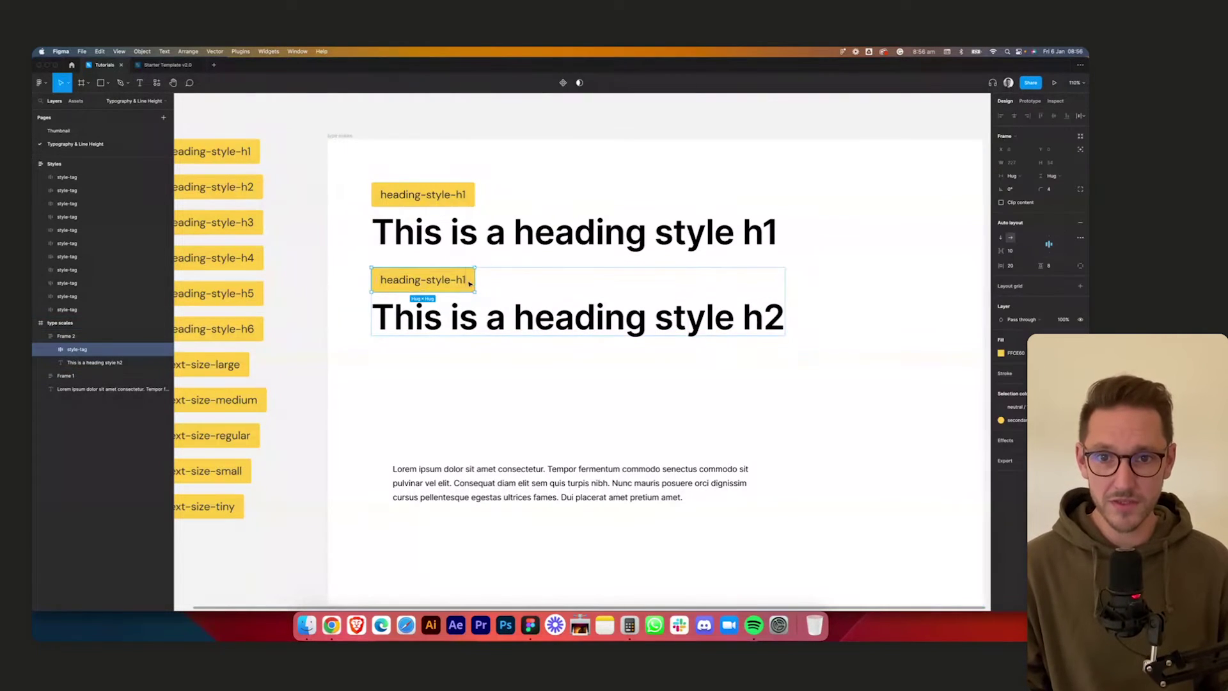
double_click(465, 279)
key("BackSpace")
type("2")
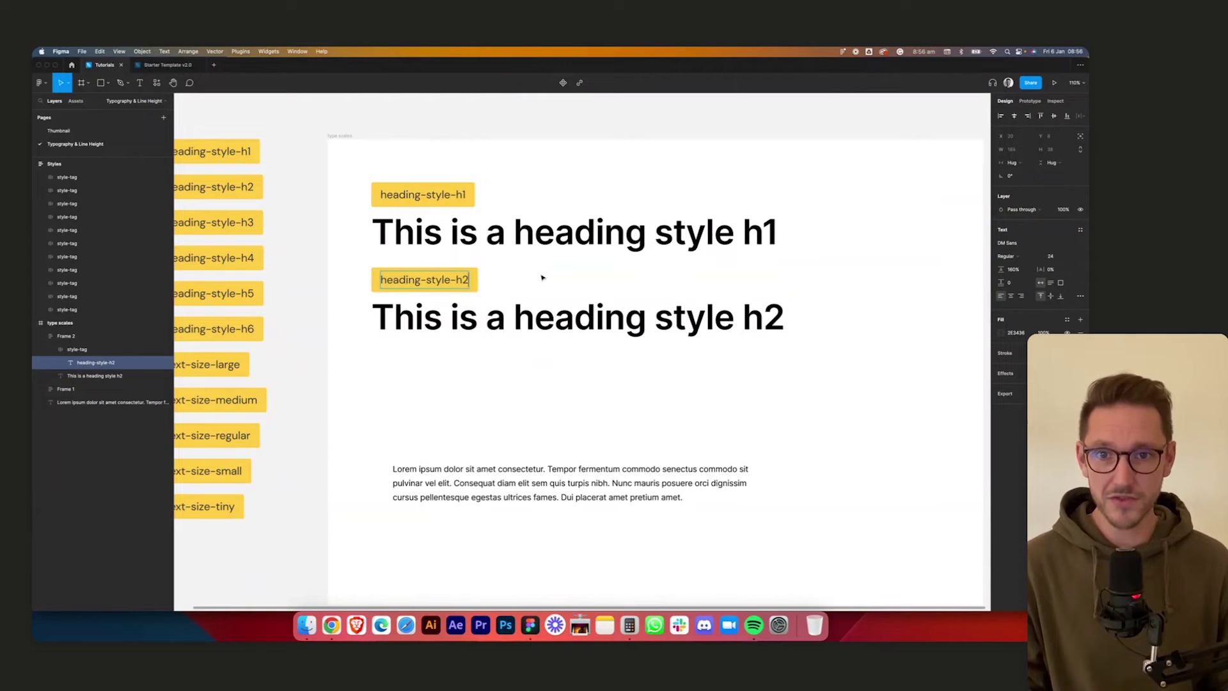
left_click(539, 403)
- Switch to type-scale.com in Chrome to read the pixel size for the h2 level, and return to Figma
left_click(337, 636)
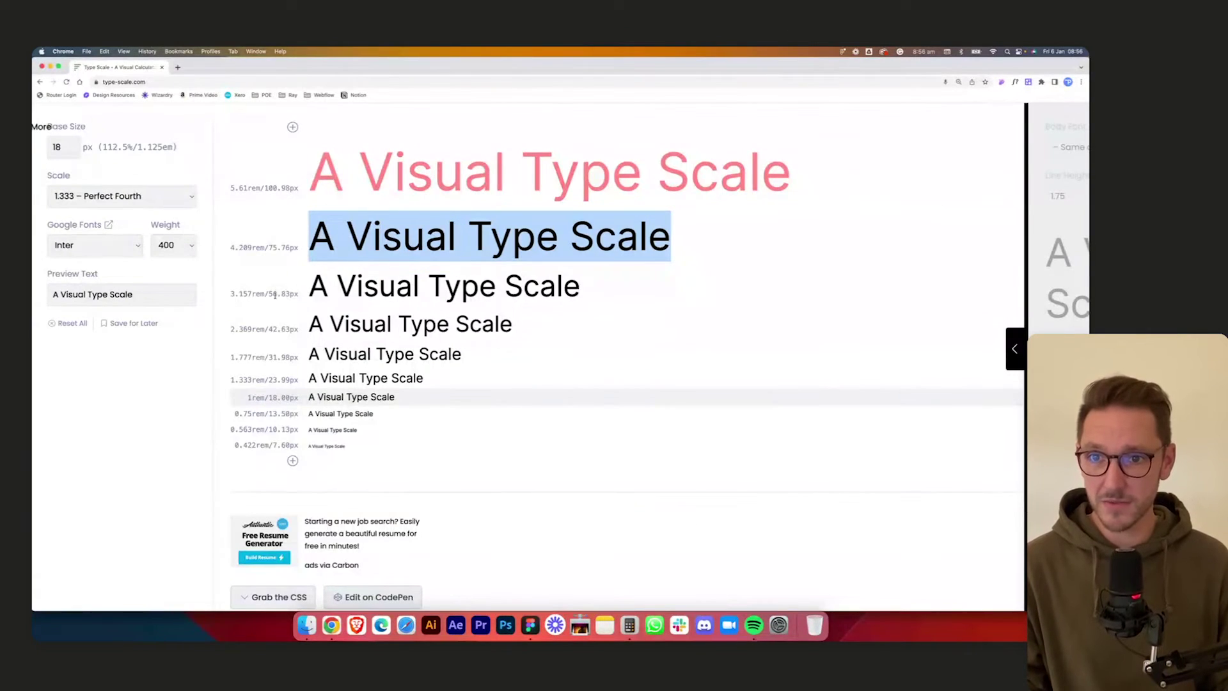
left_click_drag(267, 294, 298, 294)
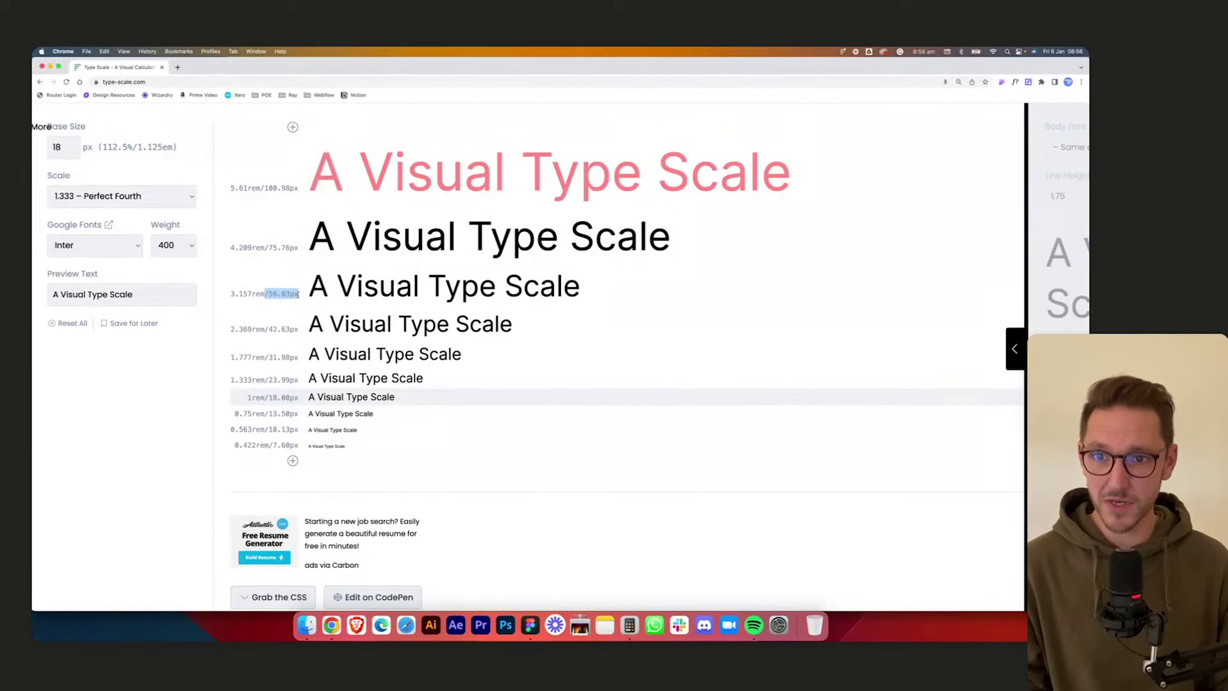
left_click(529, 628)
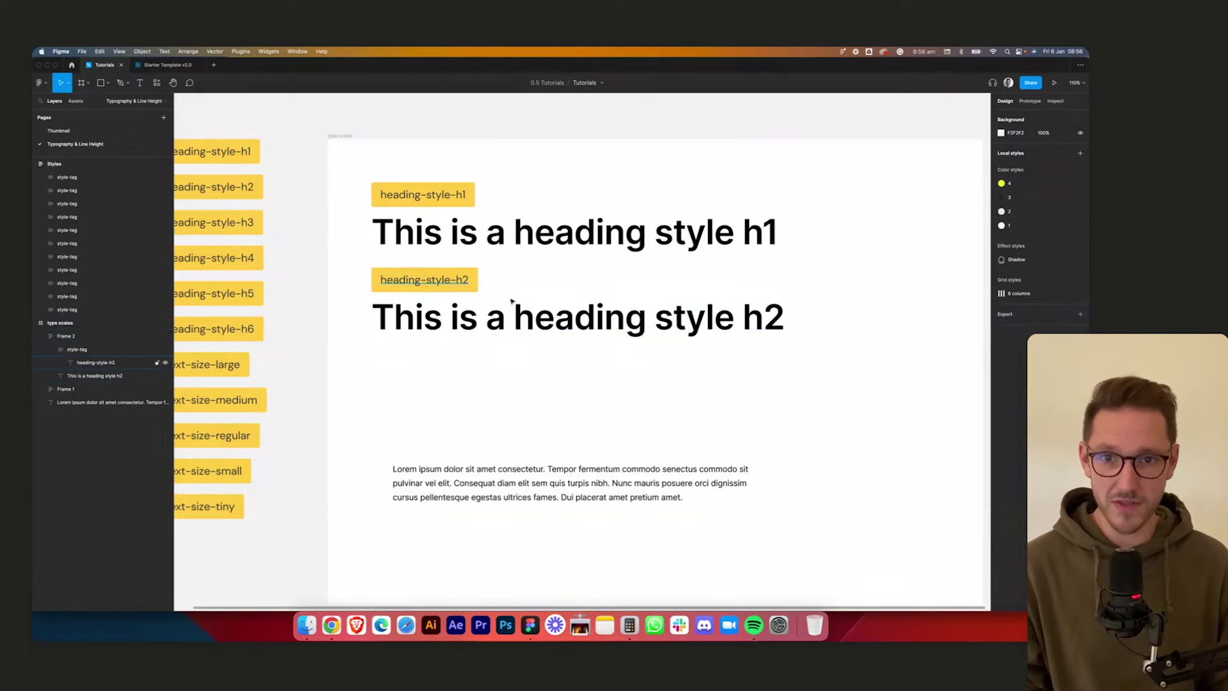
left_click(332, 626)
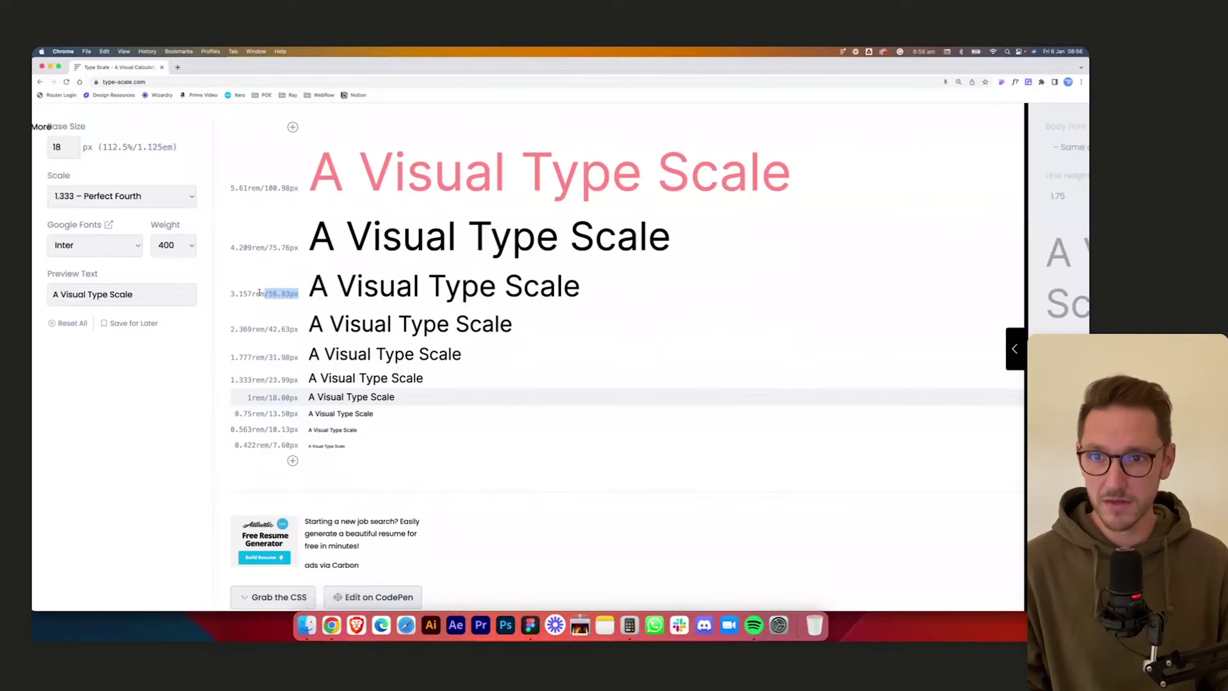
left_click(531, 625)
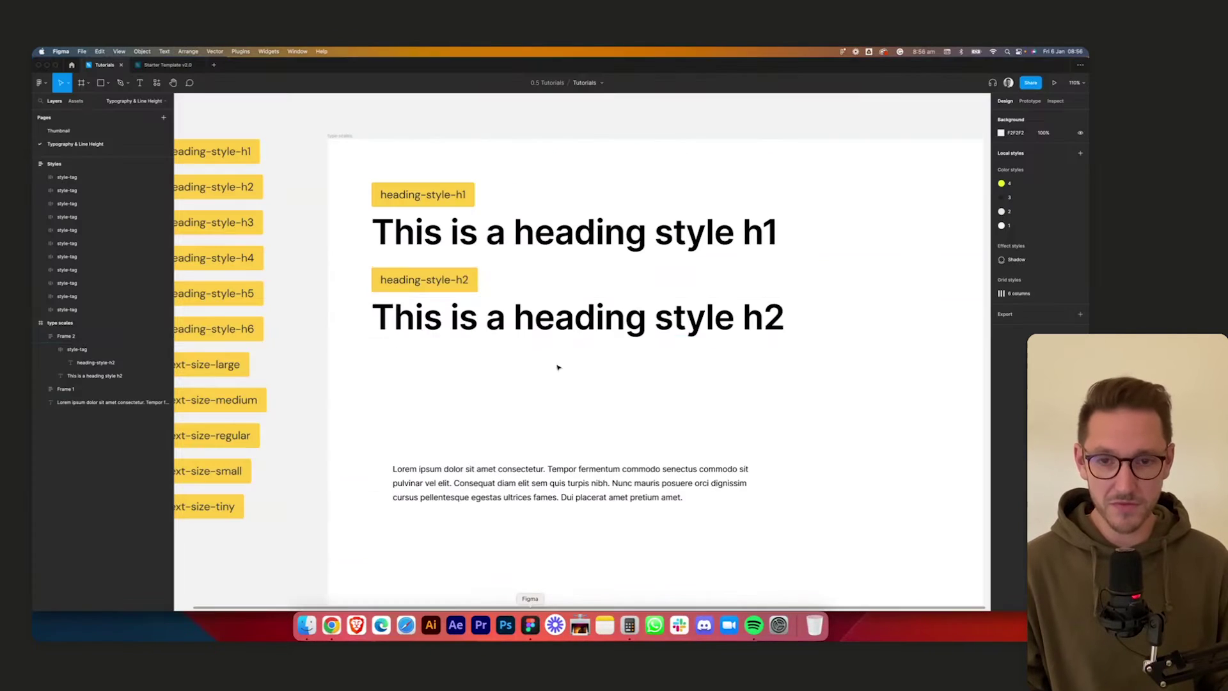
- Set the h2 heading's font size to 57
double_click(562, 312)
left_click(1052, 256)
type("57")
key("Return")
left_click(781, 328)
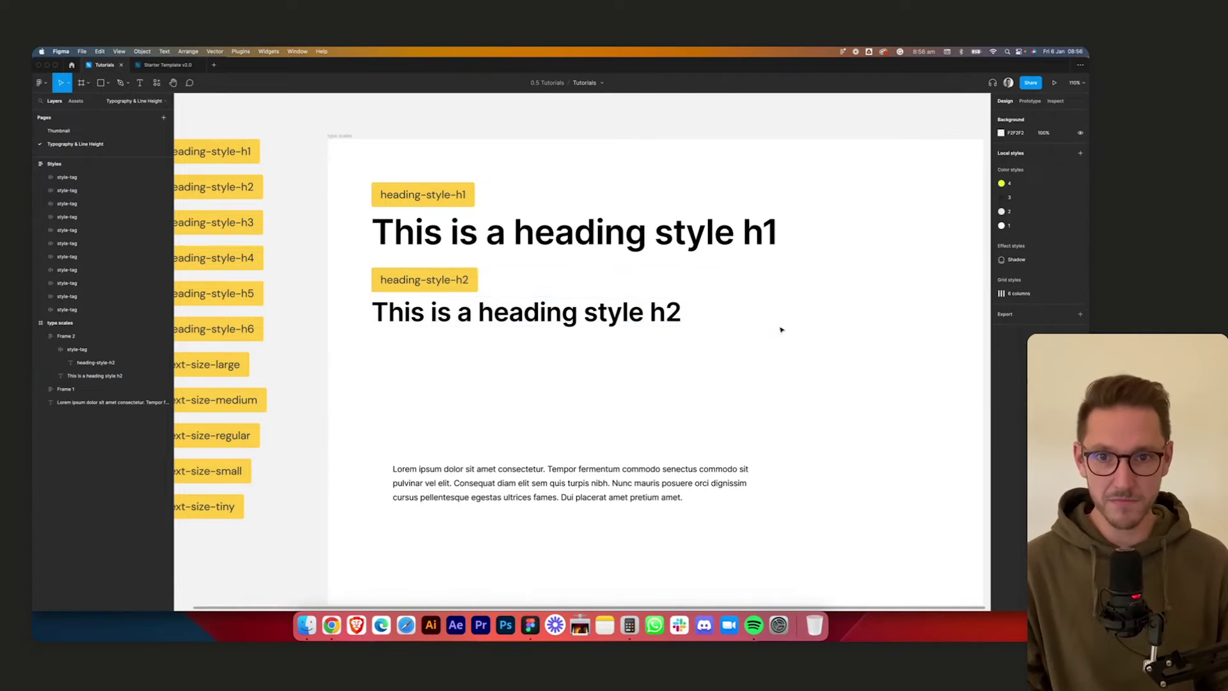
- Duplicate the h2 group below itself and move the lorem ipsum paragraph further down to make room
left_click(456, 298)
left_click_drag(455, 297, 456, 369)
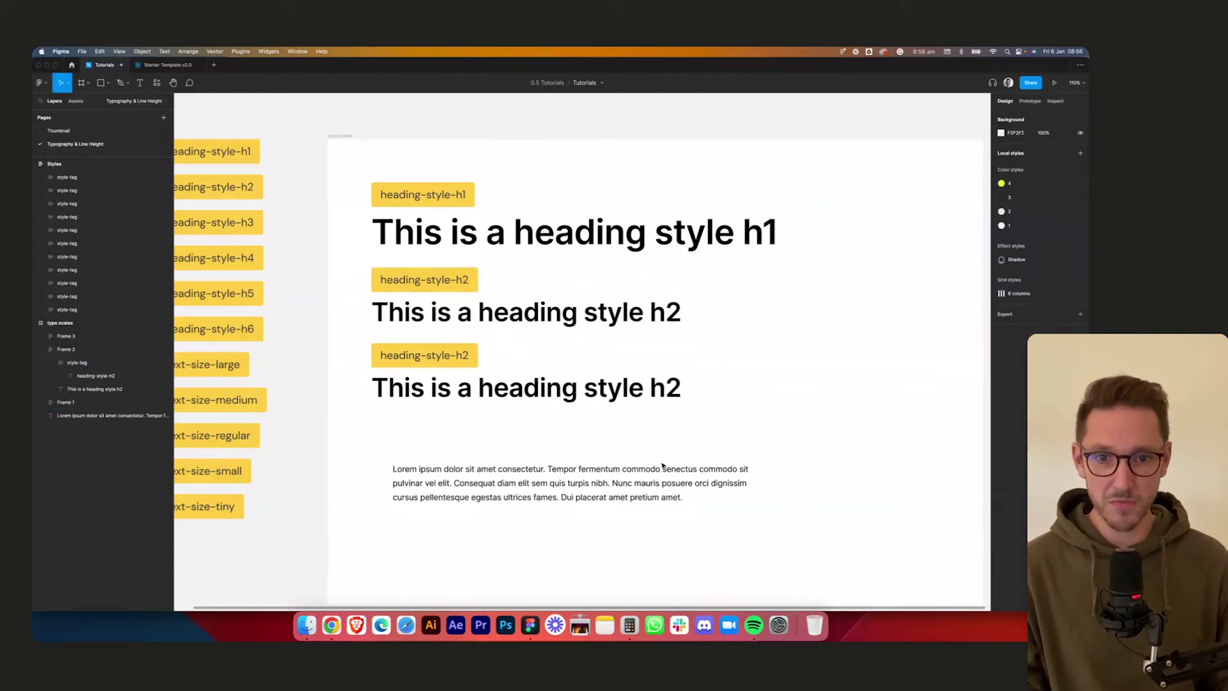
left_click_drag(455, 483, 455, 540)
- Combine the three heading groups in one vertical auto layout frame with an item spacing of 56
left_click(470, 246)
left_click(474, 279, "shift")
left_click(474, 358, "shift")
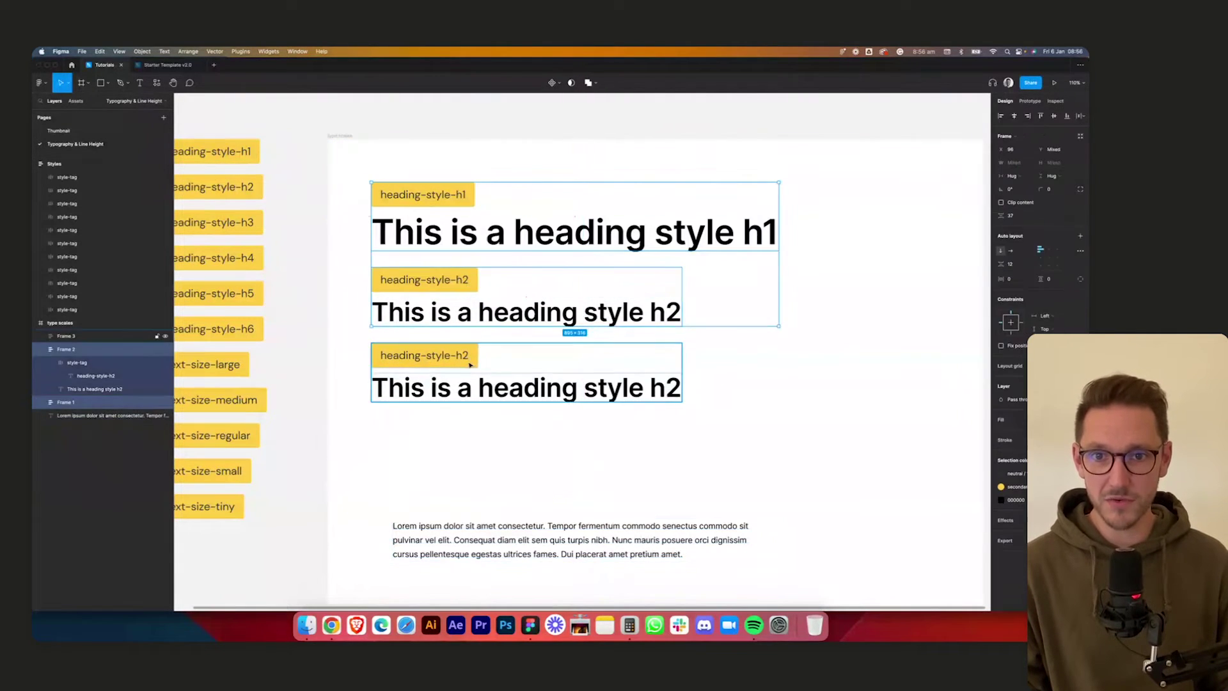
key("shift+a")
left_click(1012, 252)
type("56")
key("Return")
left_click(805, 298)
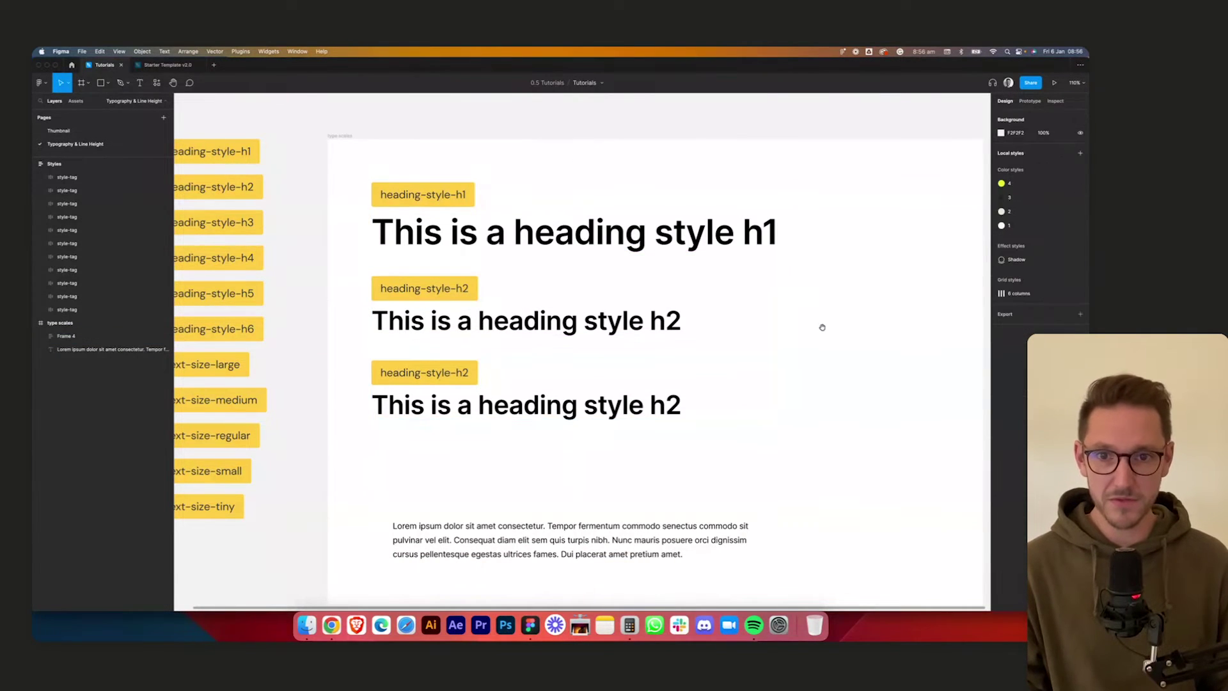
- Change the third group's tag text to heading-style-h3 and check the h3 size on type-scale.com in Chrome
scroll(823, 326, "down", 1)
left_click(470, 339, "super")
double_click(470, 339)
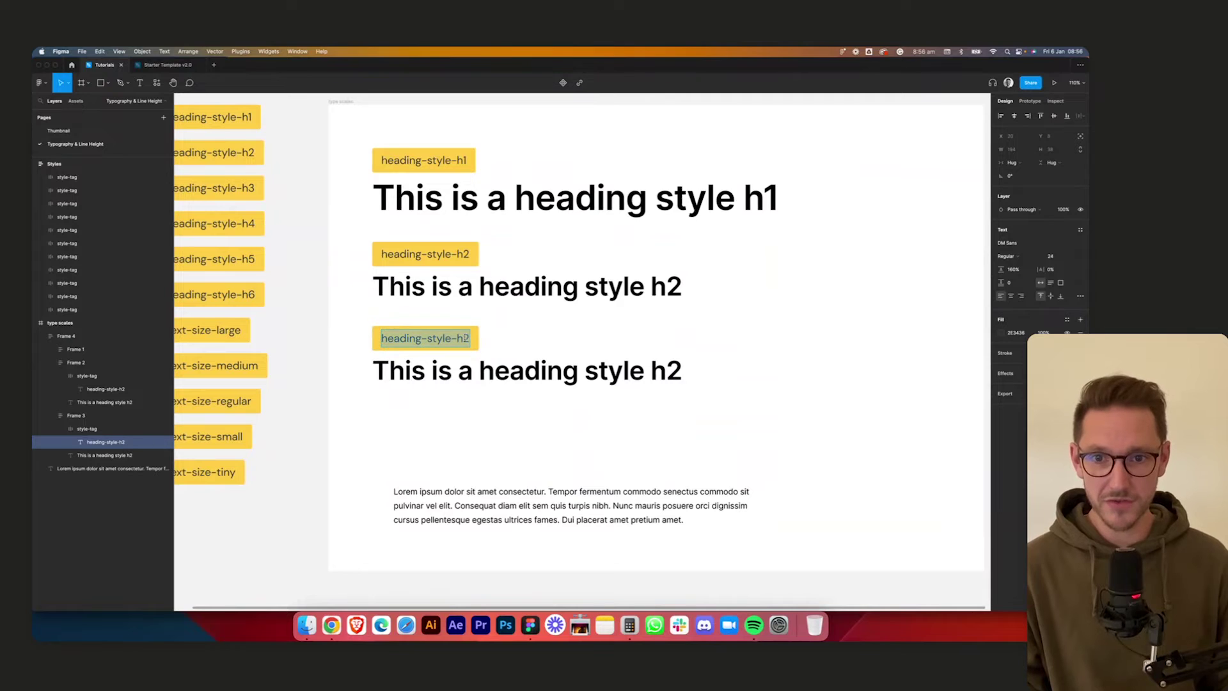
left_click(466, 338)
key("Escape")
key("Escape")
left_click(332, 625)
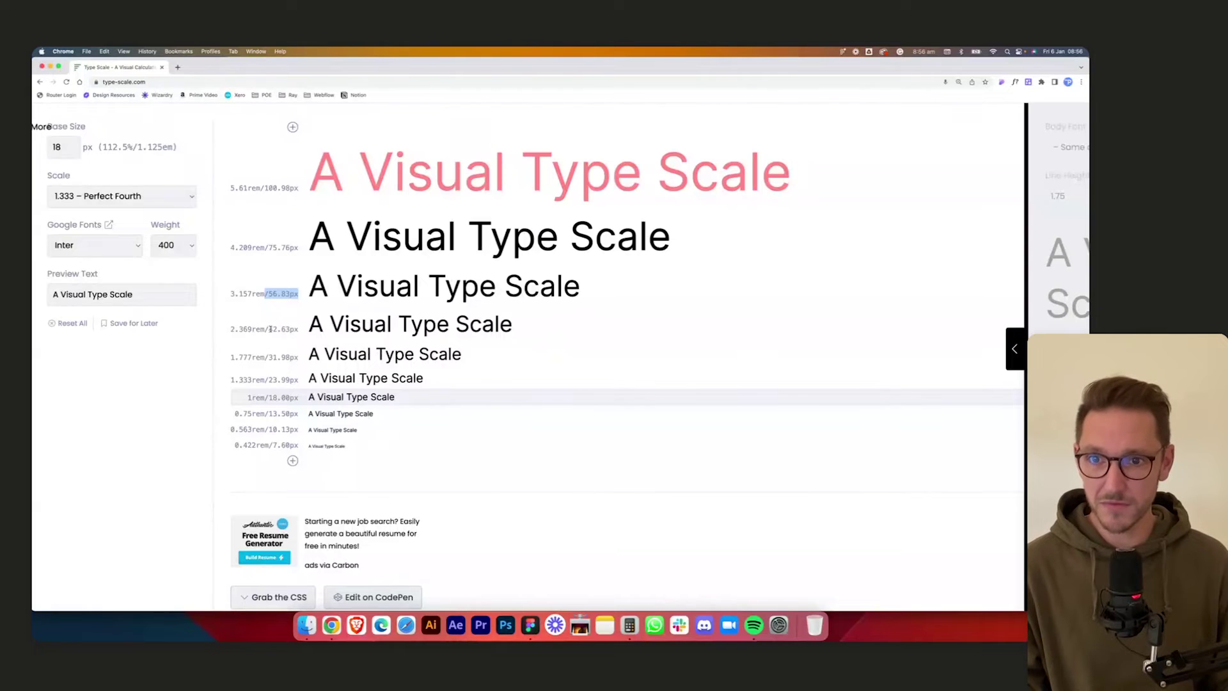
left_click(530, 624)
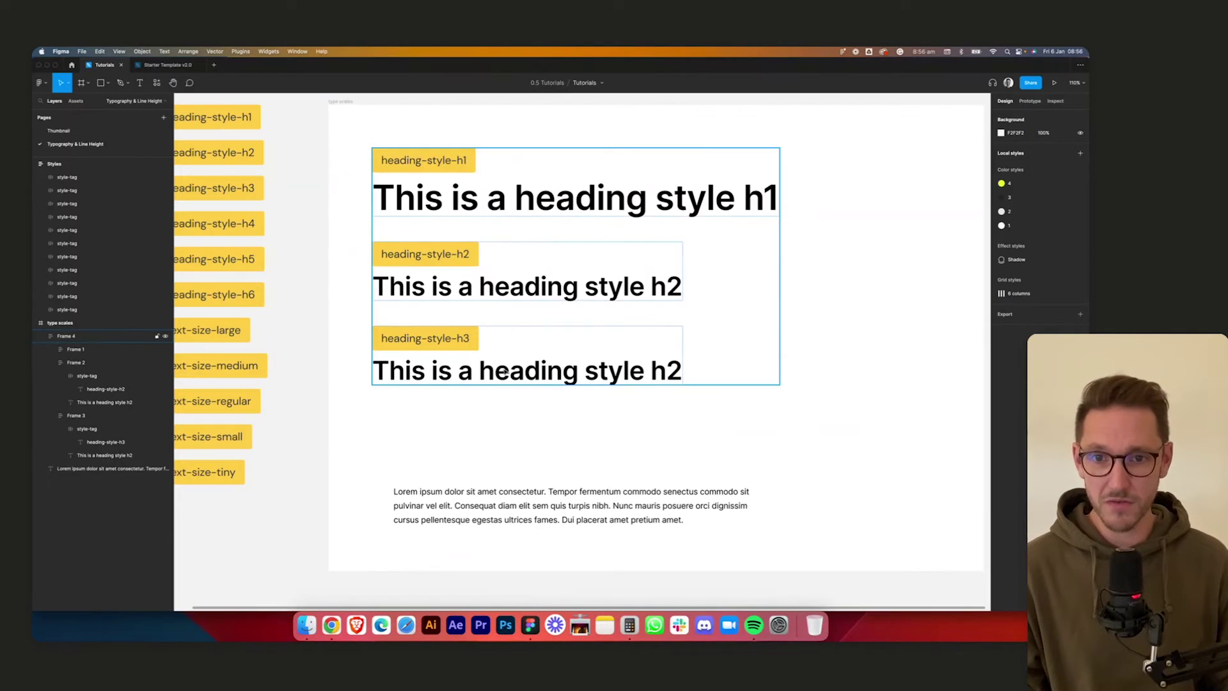
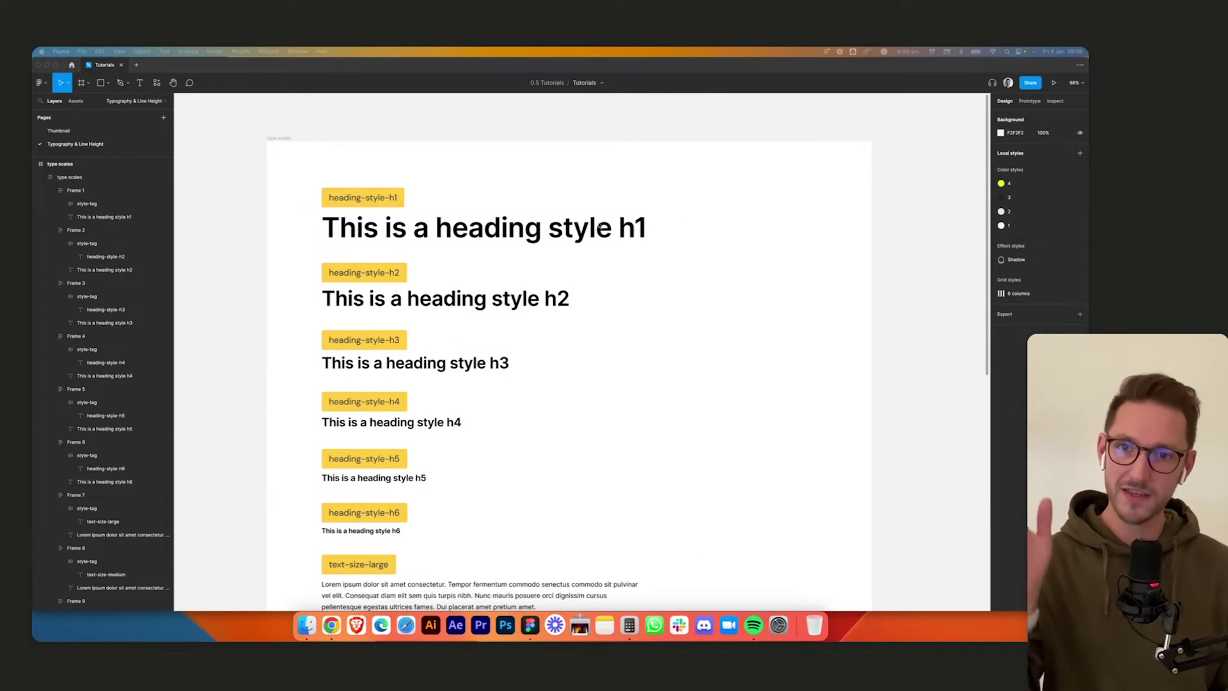
- Review the heading and text-size groups, inspecting the large, medium and regular paragraphs and comparing them with type-scale.com
scroll(572, 343, "down", 10)
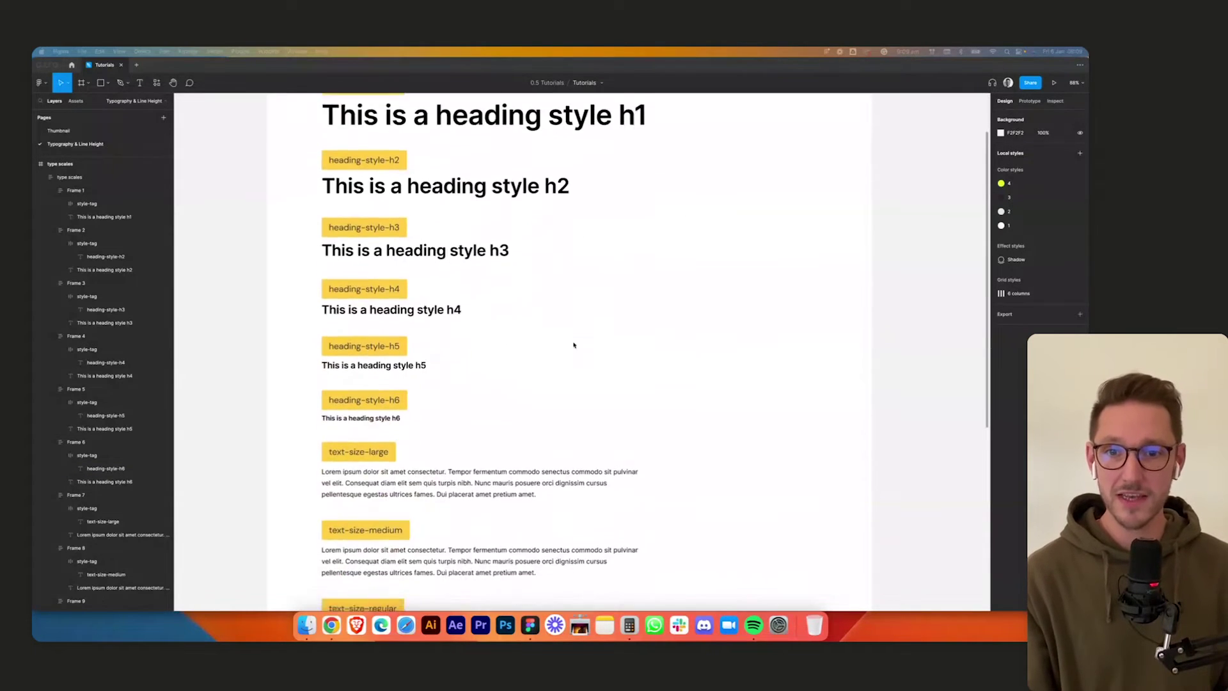
left_click(386, 274)
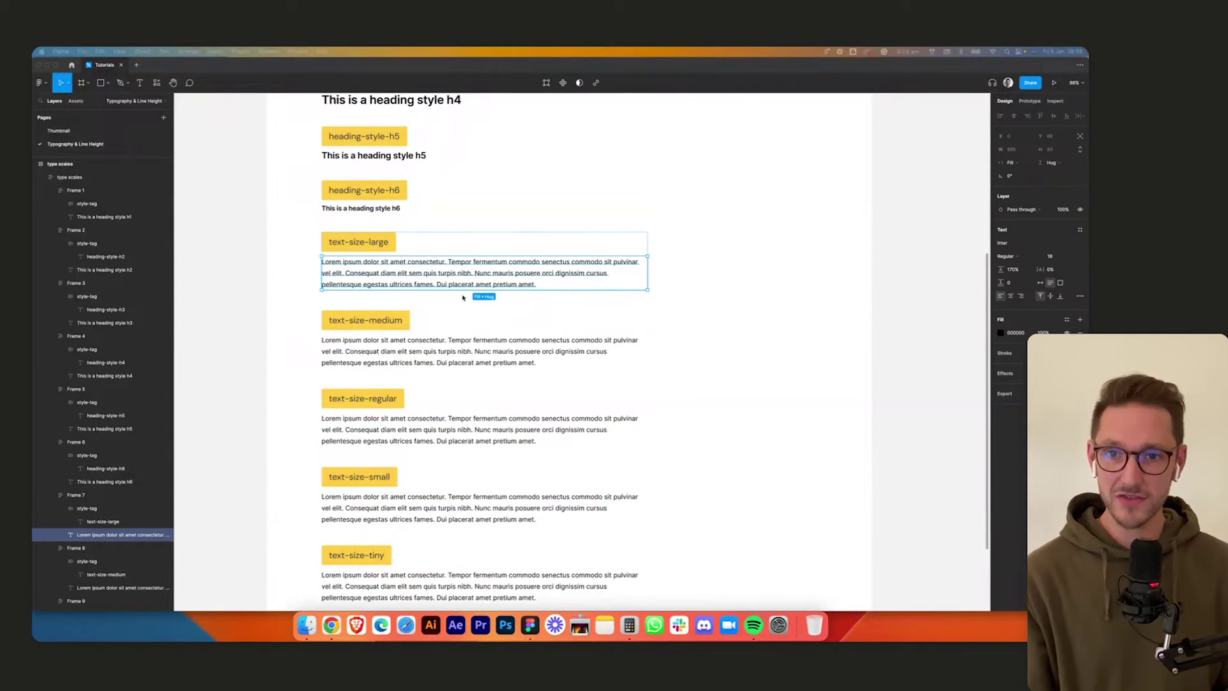
left_click(484, 363)
left_click(480, 423)
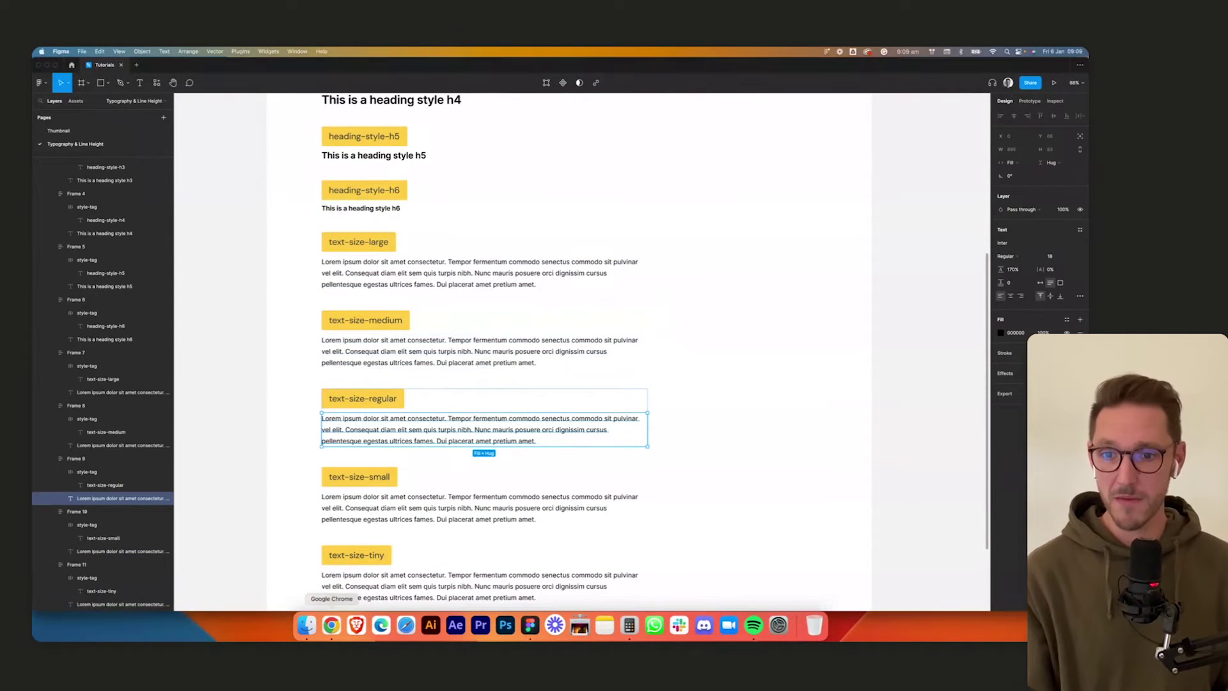
left_click(332, 633)
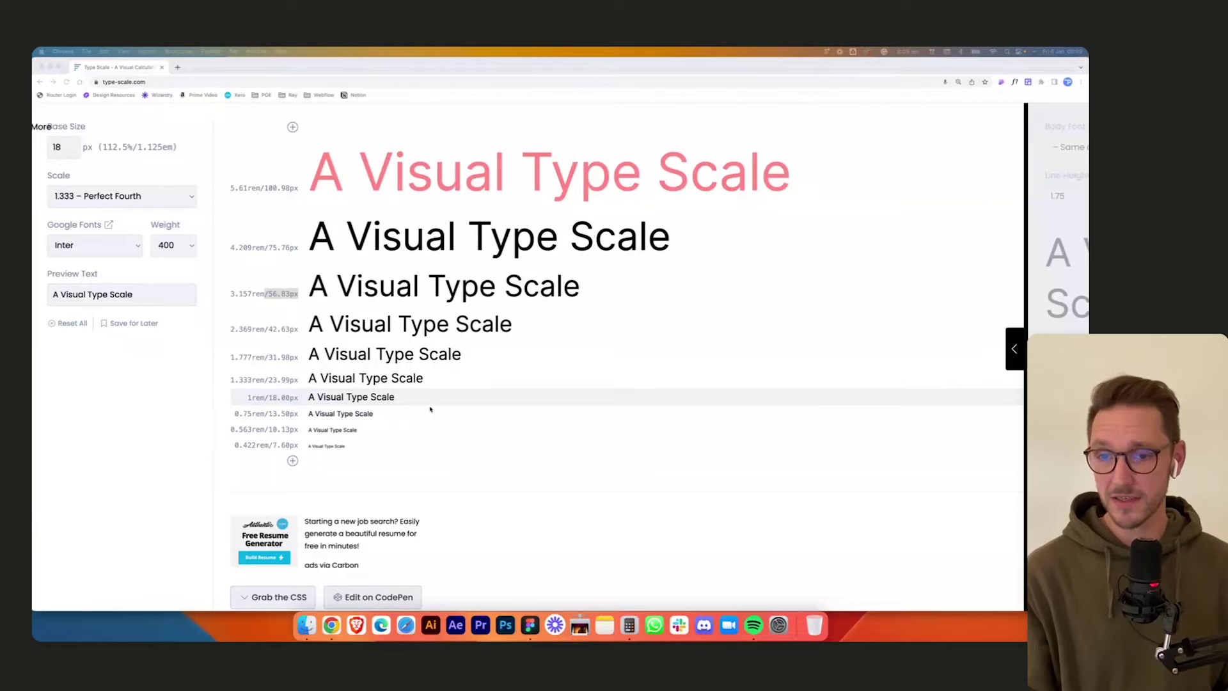
left_click(530, 625)
scroll(427, 192, "down", 3)
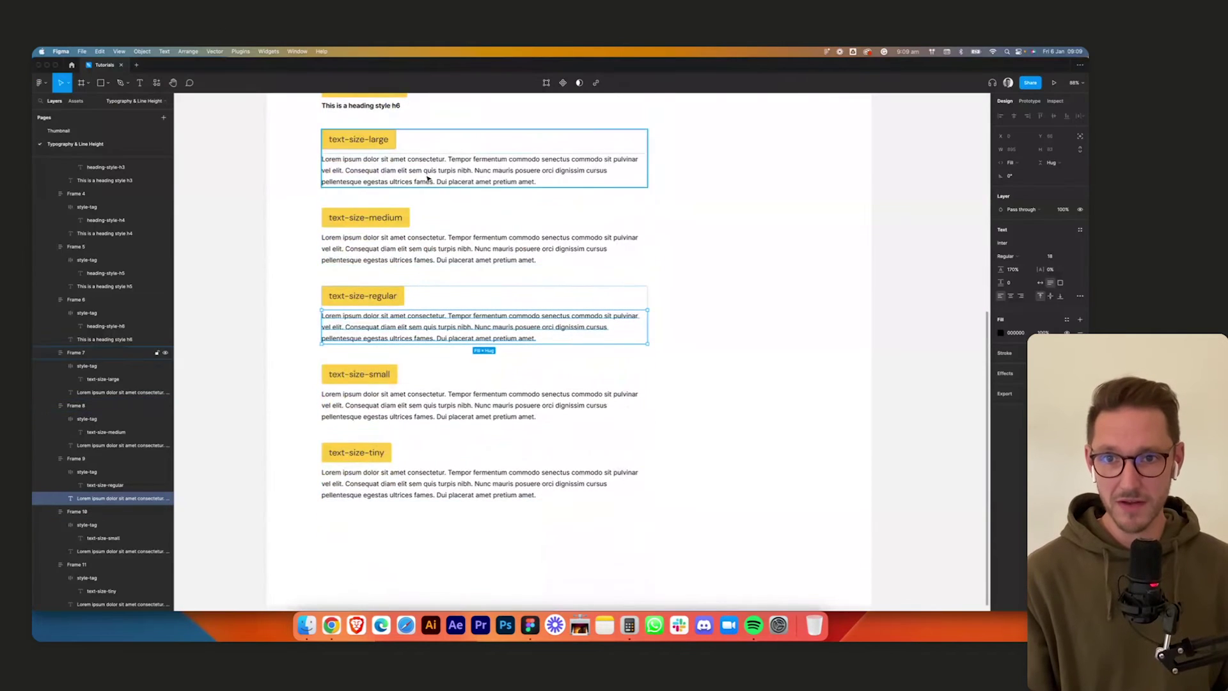
scroll(451, 419, "up", 5)
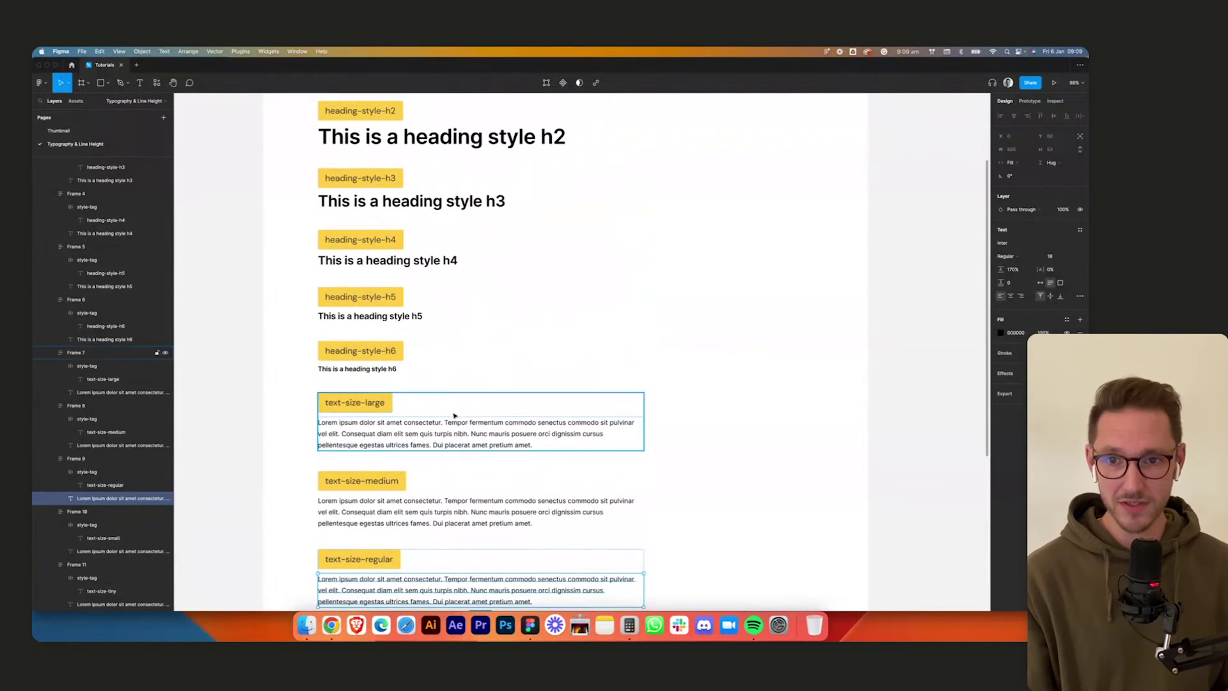
scroll(455, 416, "up", 3)
scroll(393, 284, "down", 5)
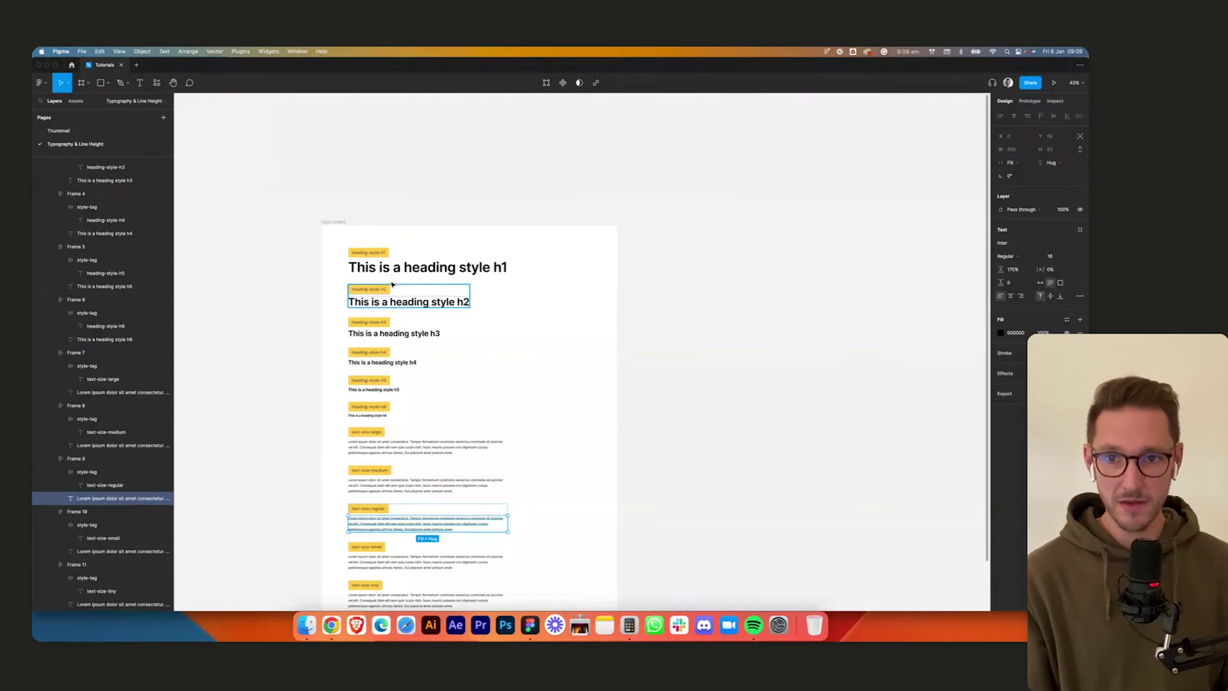
- Move the type scale auto layout frame out of its white parent frame onto the canvas and delete the empty parent
left_click(271, 255)
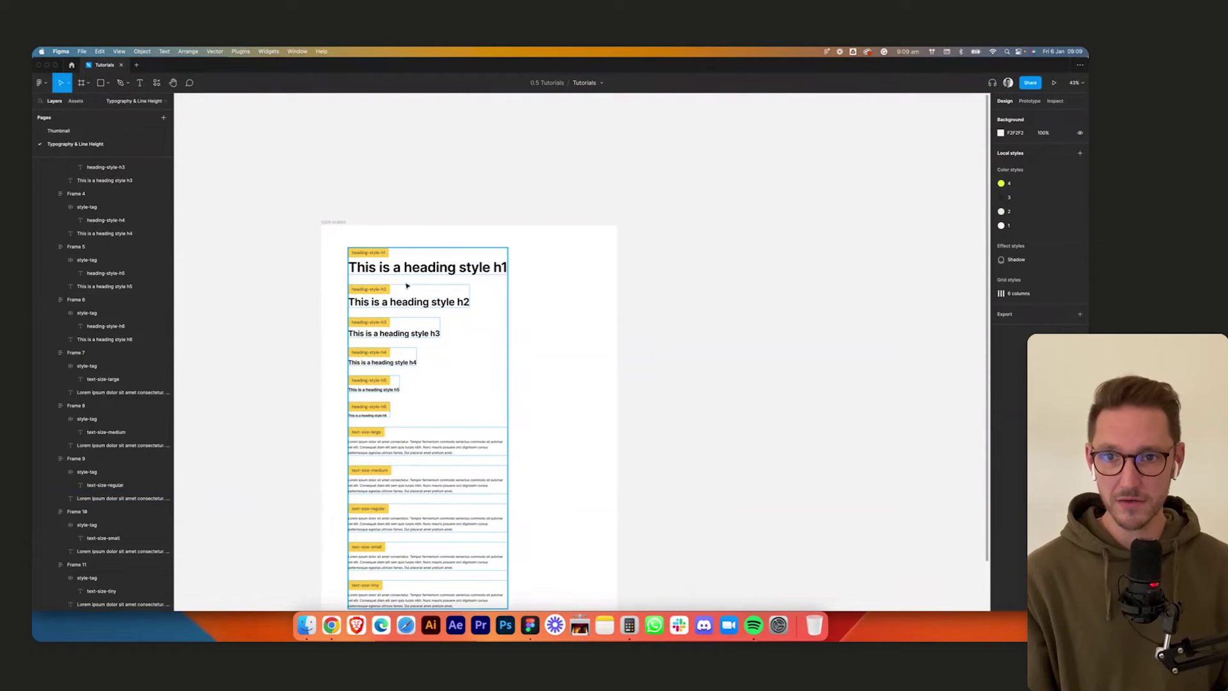
left_click_drag(407, 286, 716, 266)
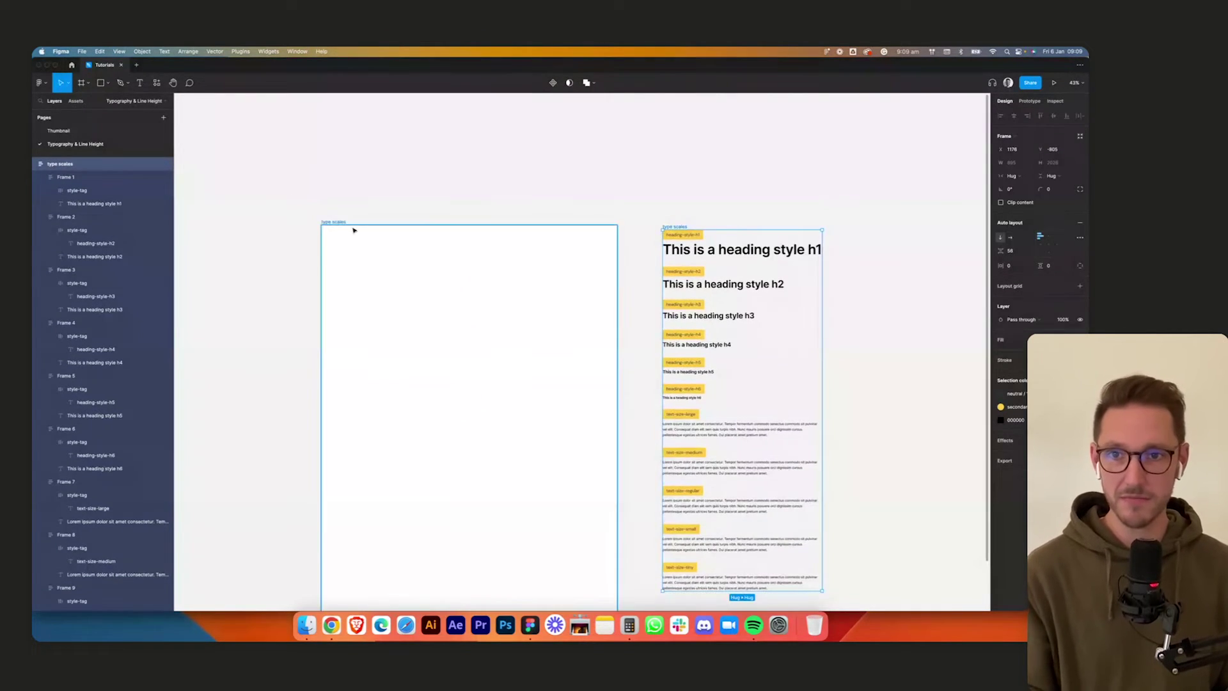
left_click(355, 229)
key("Delete")
- Give the type scales auto layout frame the white color style 1 as fill and 120 horizontal and vertical padding
left_click(665, 230)
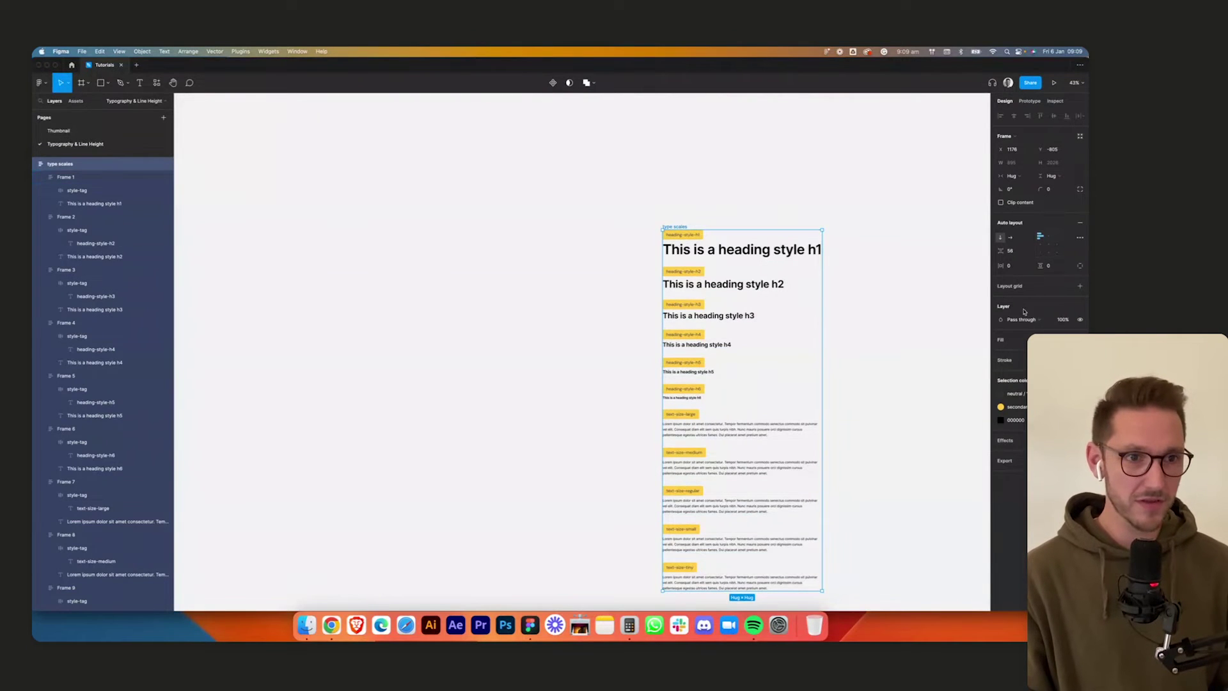
left_click(1080, 340)
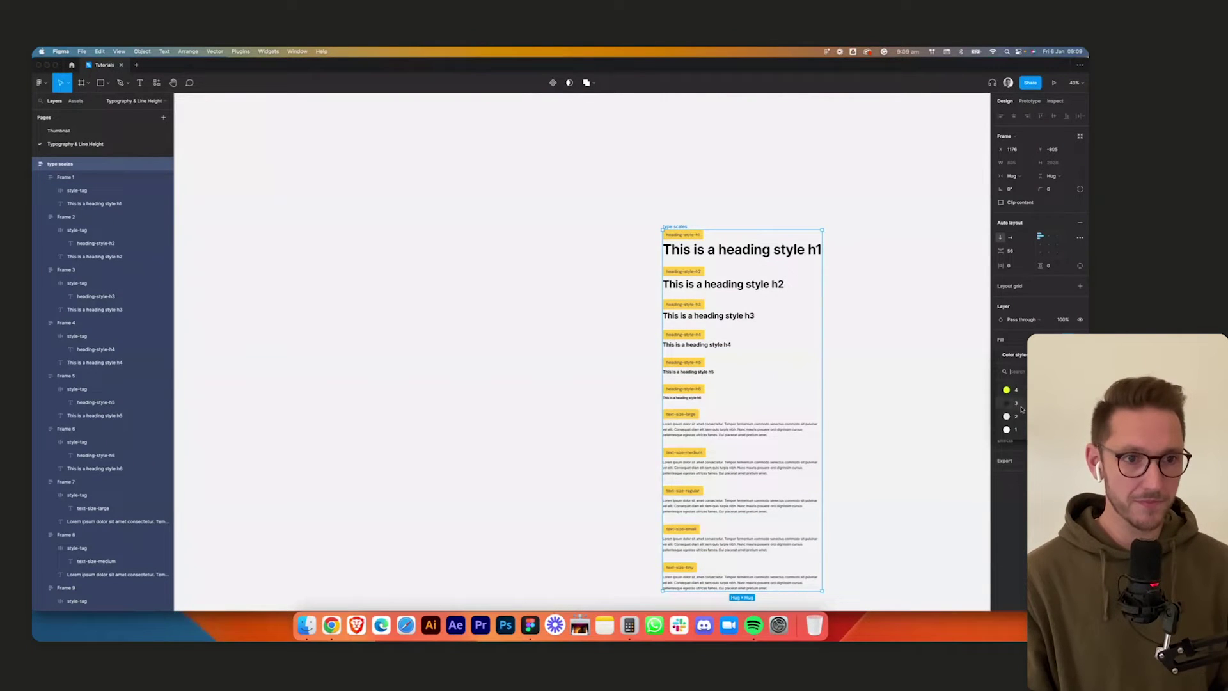
left_click(1017, 270)
type("120")
key("Tab")
type("120")
key("Return")
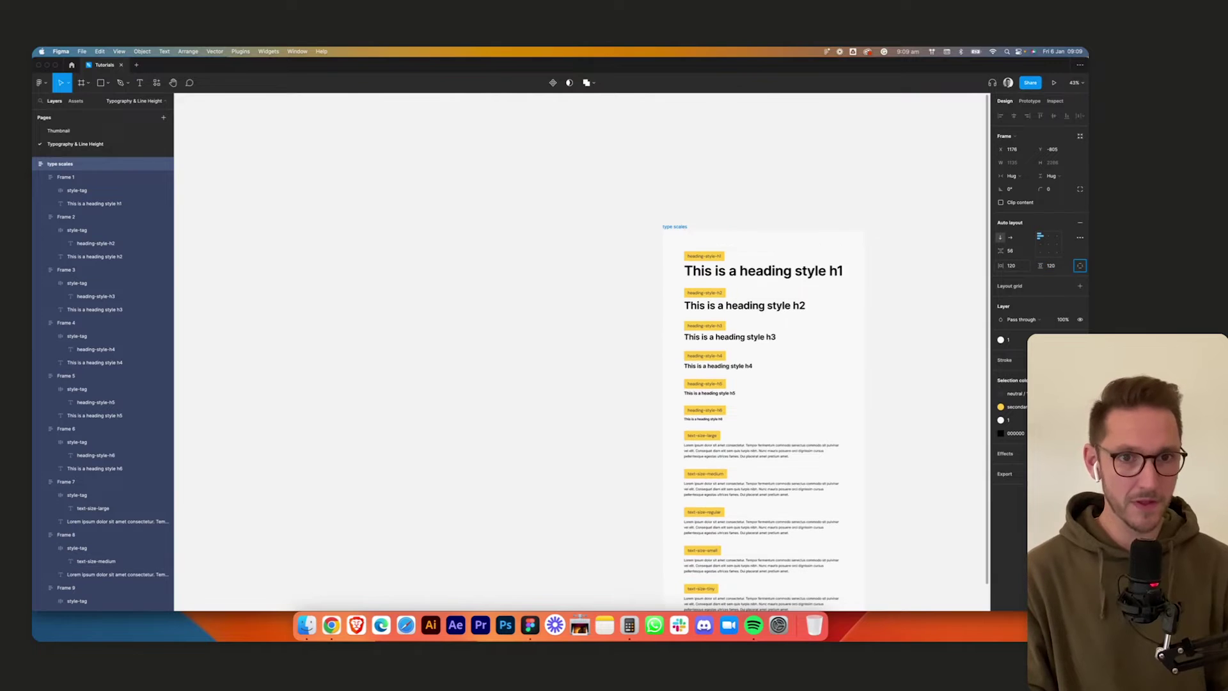
left_click(853, 205)
scroll(853, 205, "right", 5)
scroll(853, 205, "down", 2)
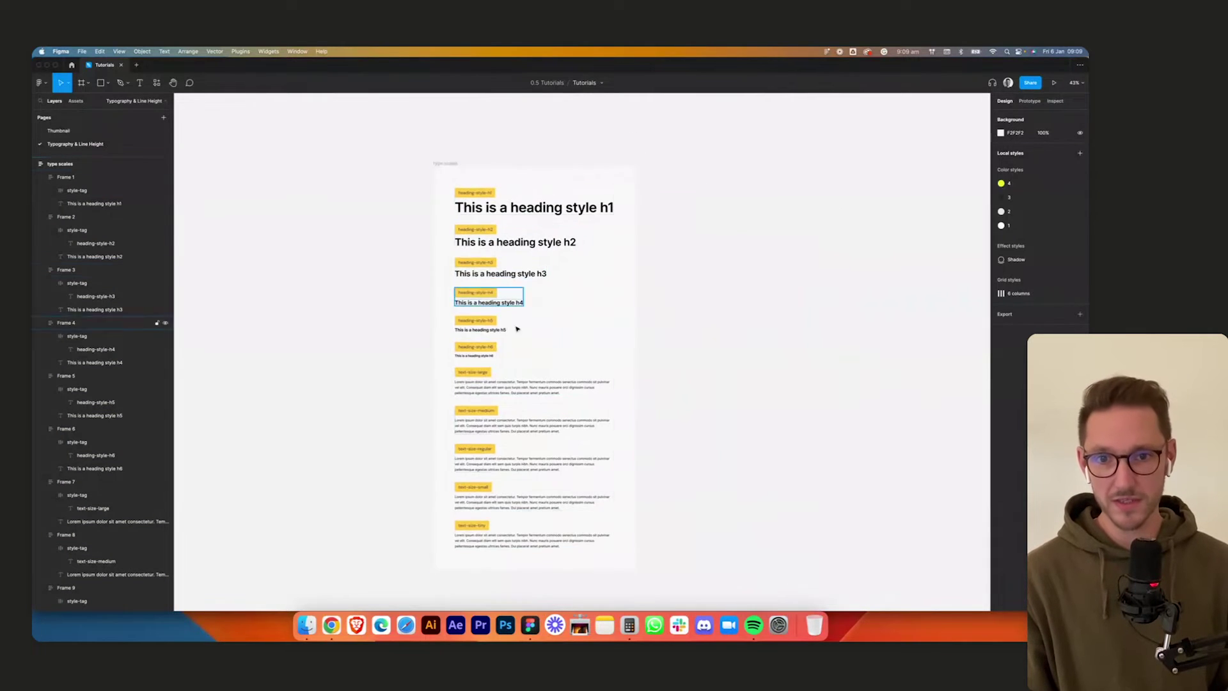
- Duplicate the text-size-tiny group three times within the type scales frame to test how its auto layout grows
left_click(623, 416)
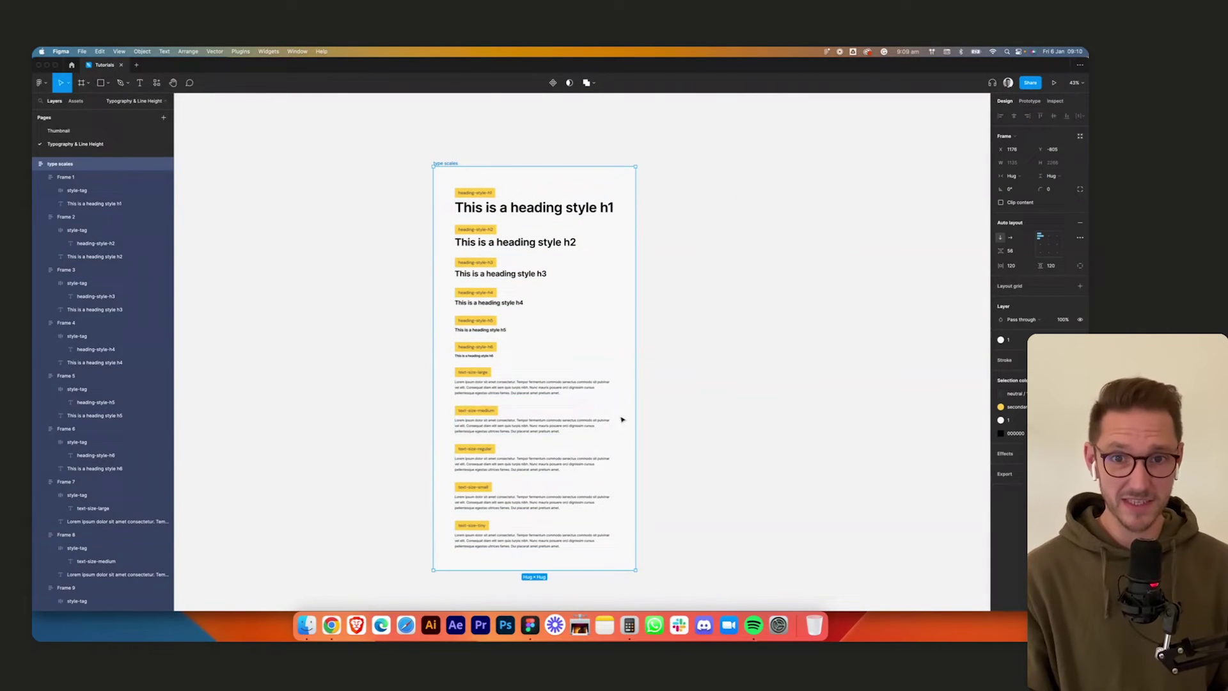
left_click(518, 534)
key("super+d")
key("super+d")
key("super+d")
scroll(704, 454, "down", 2)
left_click(703, 455)
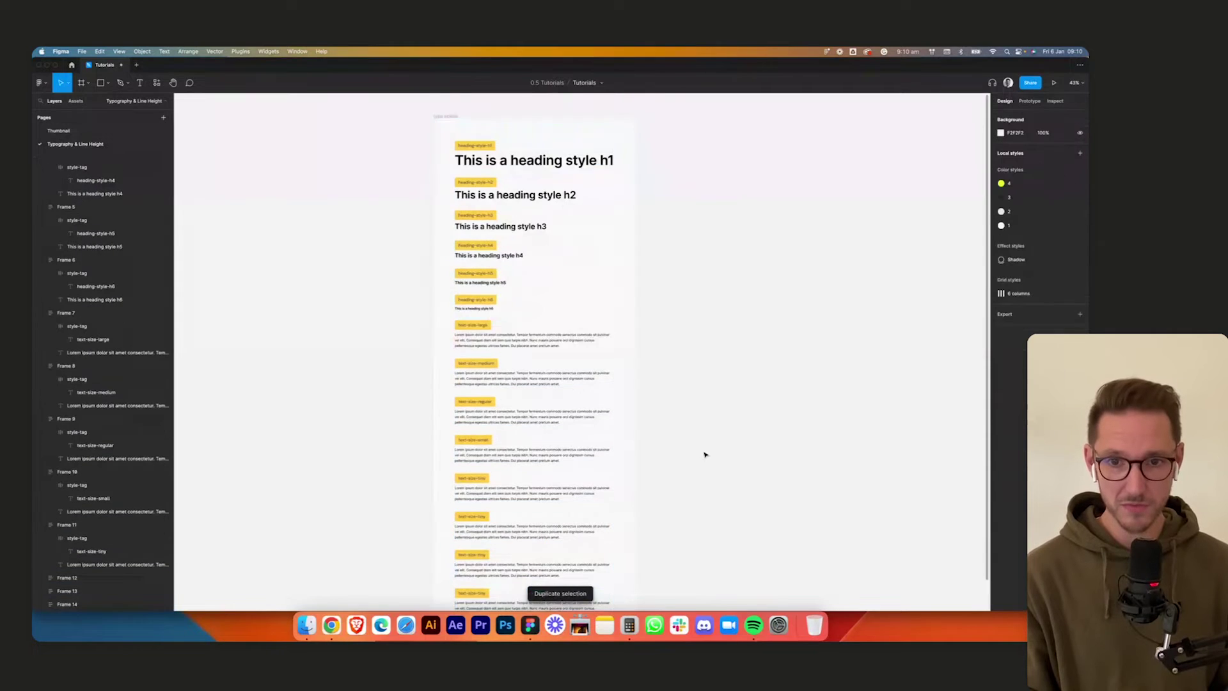
scroll(704, 455, "down", 8)
scroll(625, 137, "up", 5)
scroll(534, 404, "up", 3)
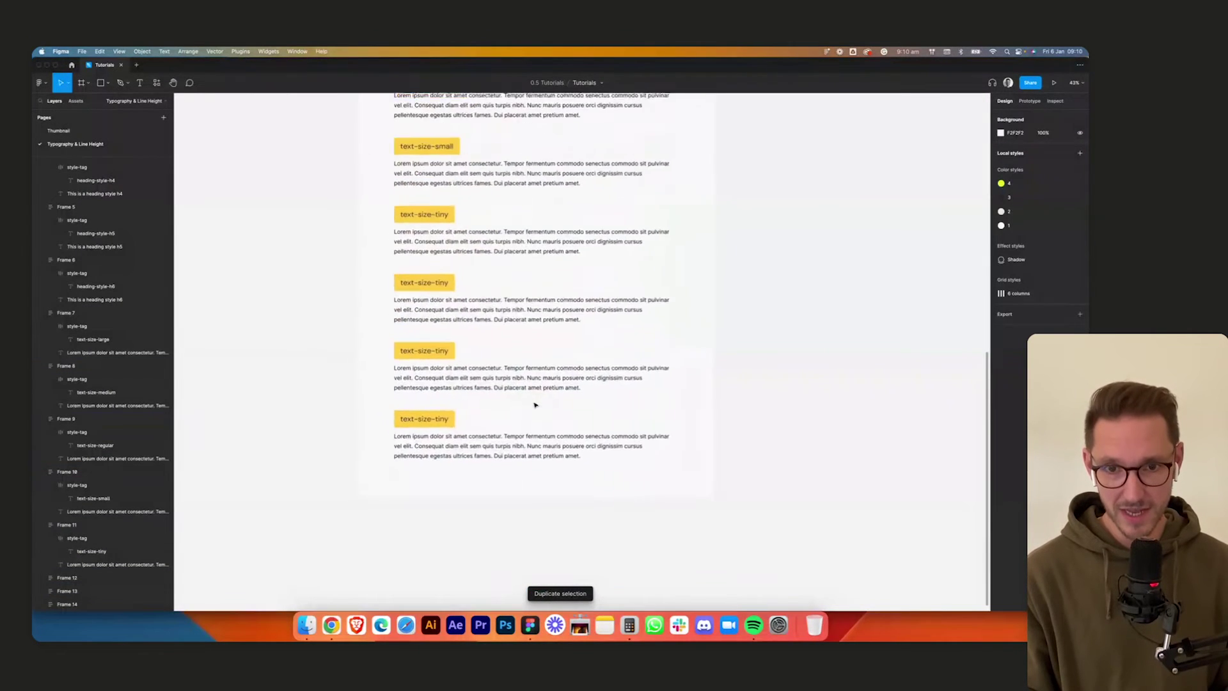
- Undo the three duplications of the text-size-tiny group
scroll(535, 404, "up", 5)
key("super+z")
key("super+z")
scroll(795, 384, "up", 2)
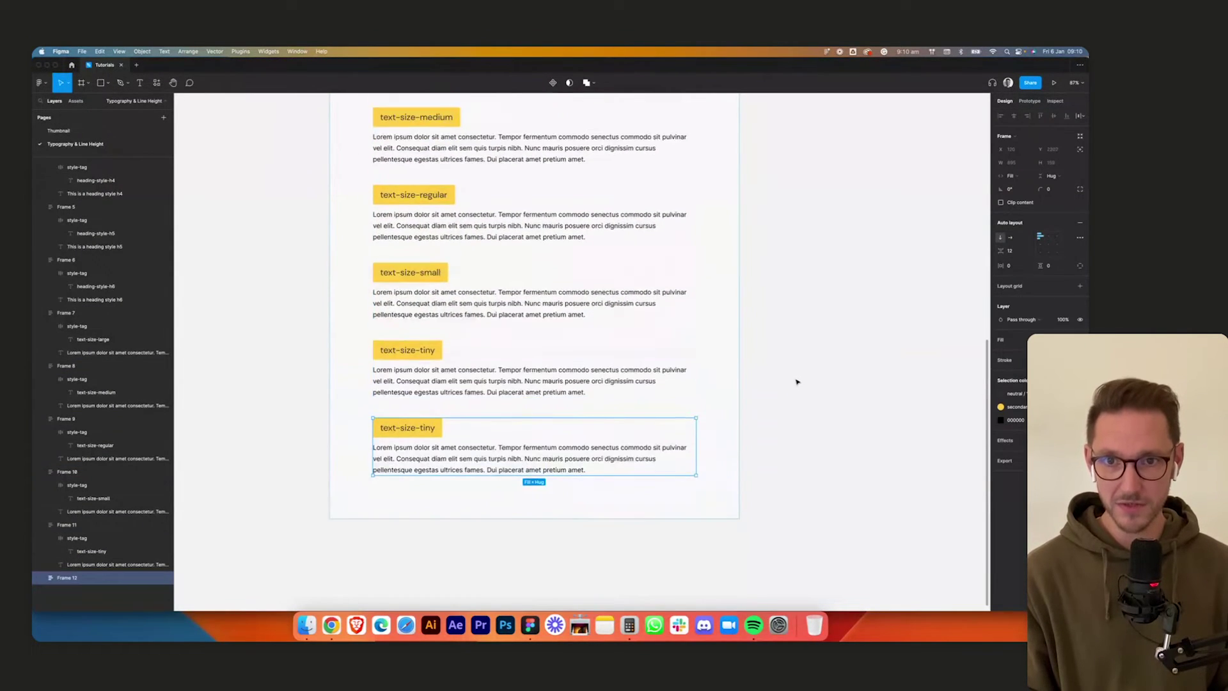
key("super+z")
- Select the whole type scales frame
scroll(795, 382, "up", 10)
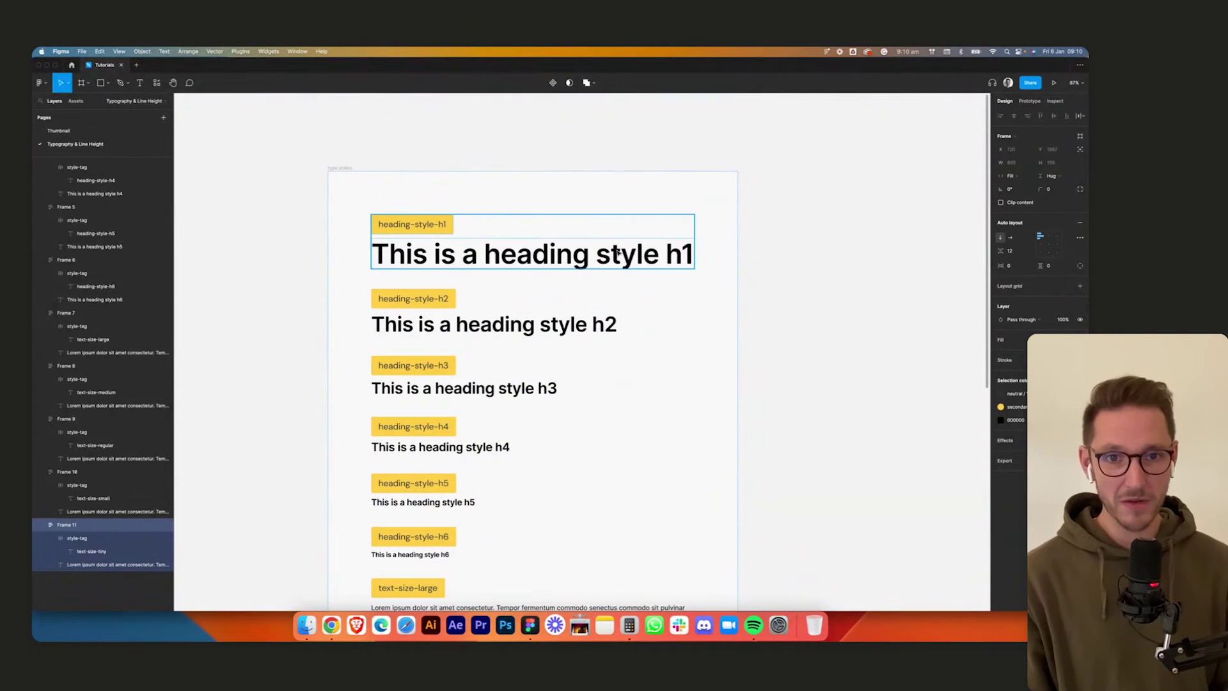
scroll(618, 253, "right", 1)
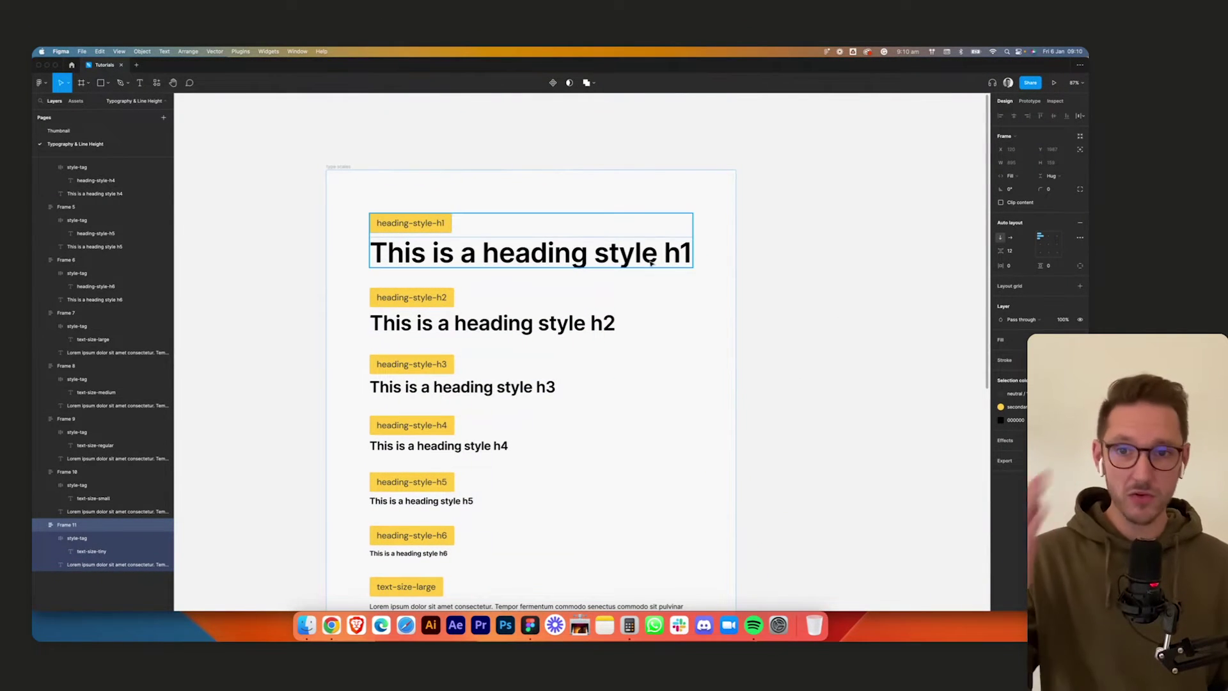
left_click(344, 166)
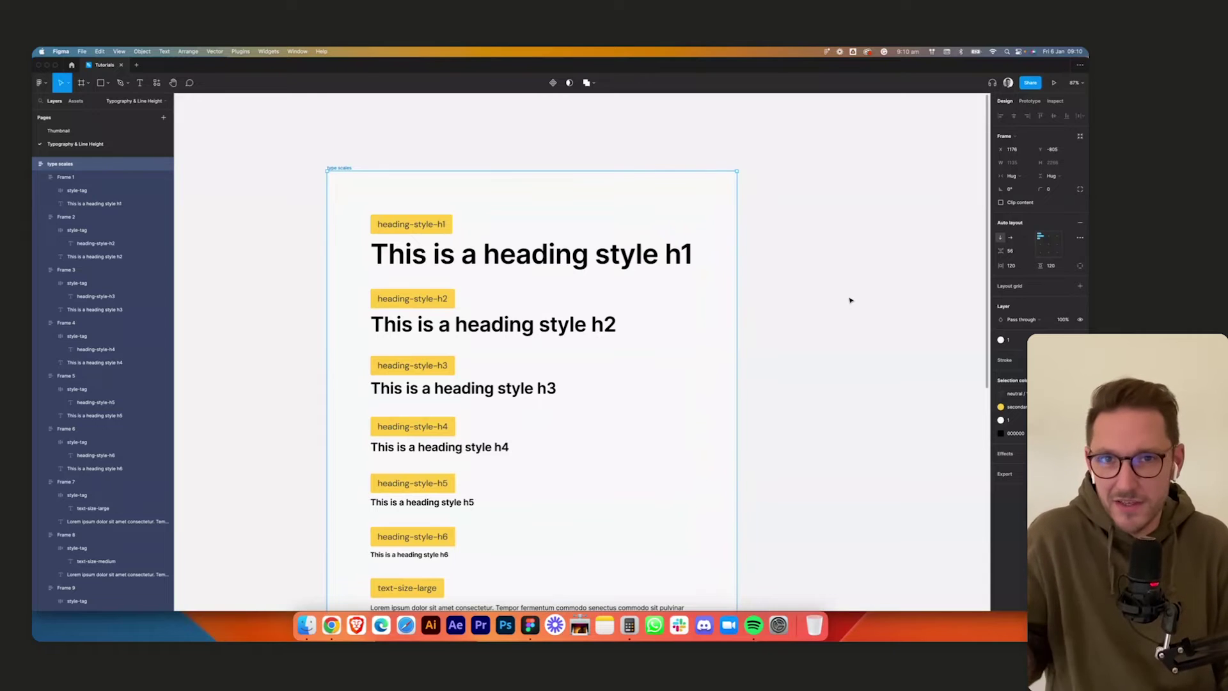
- Set the font size of the text-size-medium paragraph to 20 and the text-size-large paragraph to 24
scroll(751, 302, "down", 5)
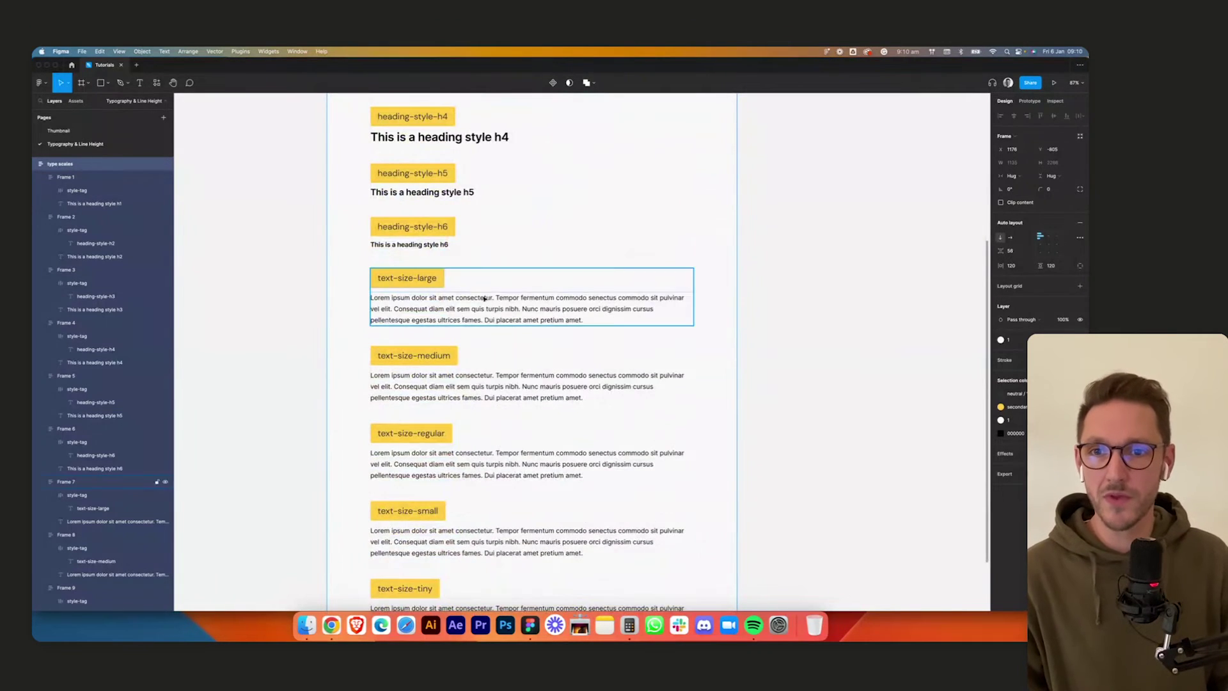
scroll(448, 301, "down", 2)
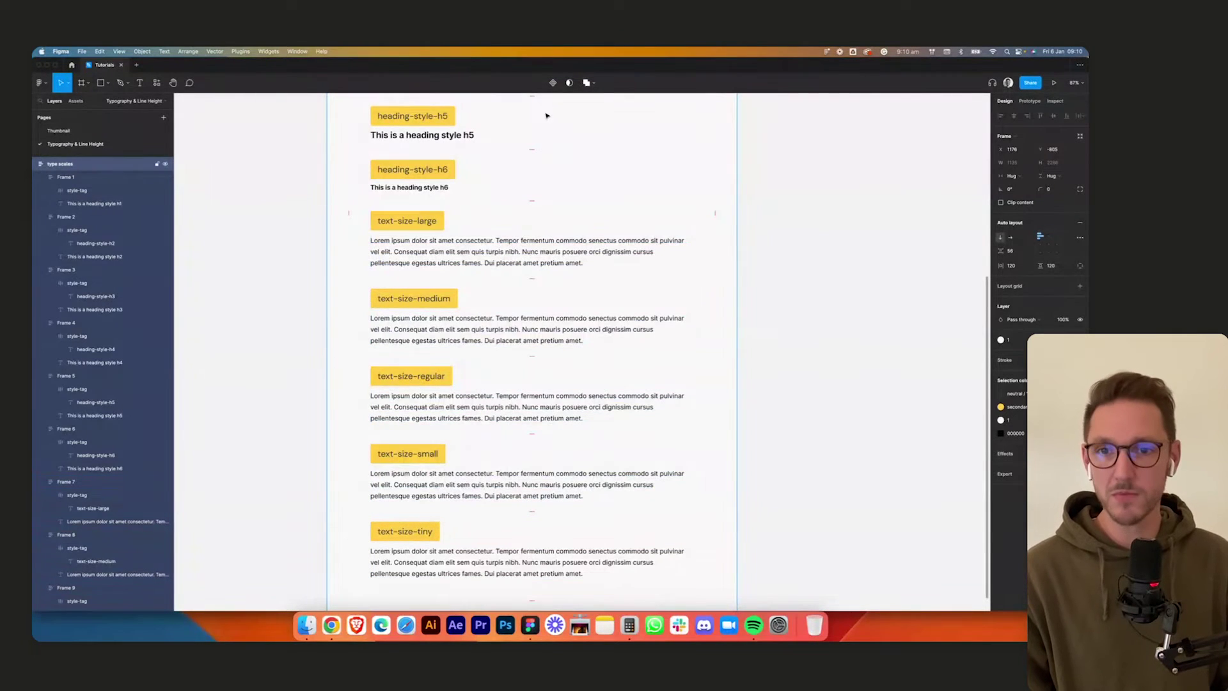
double_click(516, 330)
key("Return")
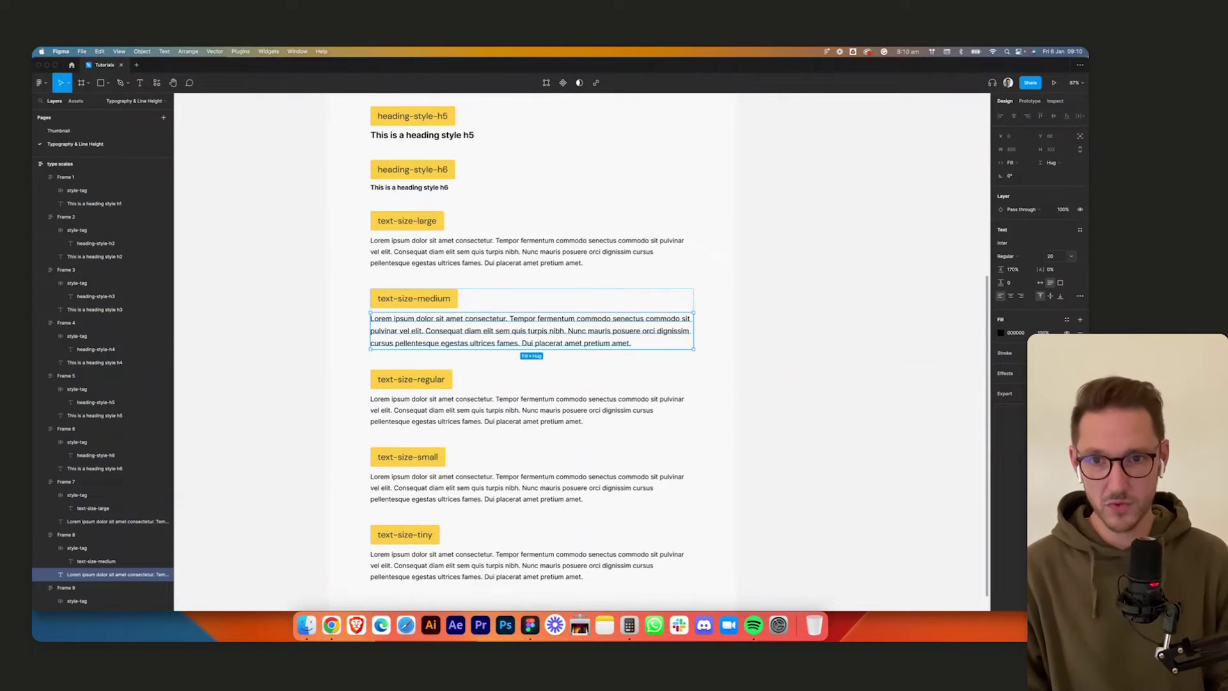
double_click(524, 242)
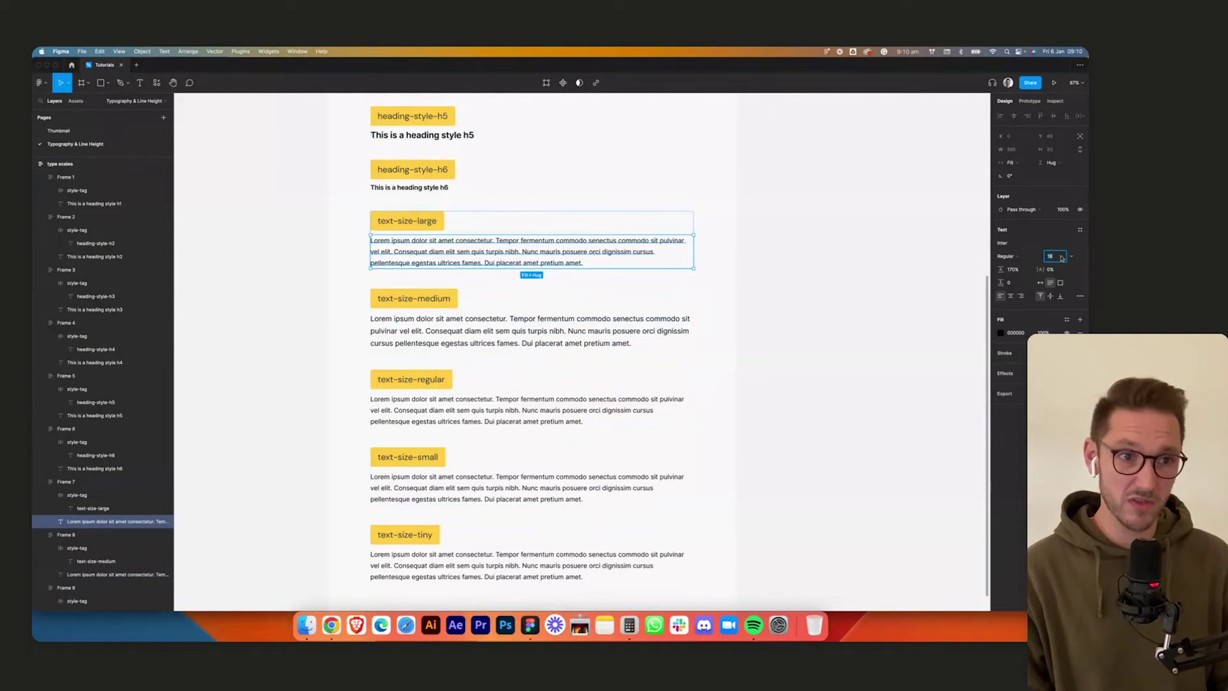
type("24")
key("Return")
- Set the font size of the text-size-small paragraph to 16 and the text-size-tiny paragraph to 14
scroll(818, 345, "down", 2)
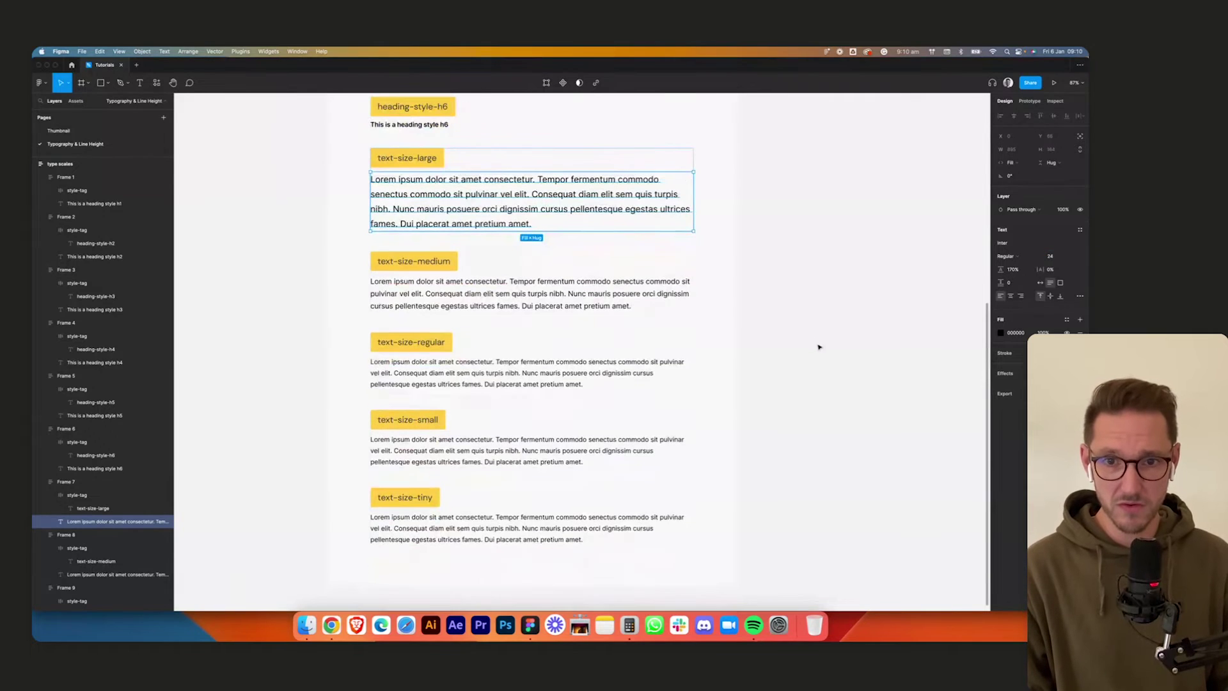
double_click(489, 438)
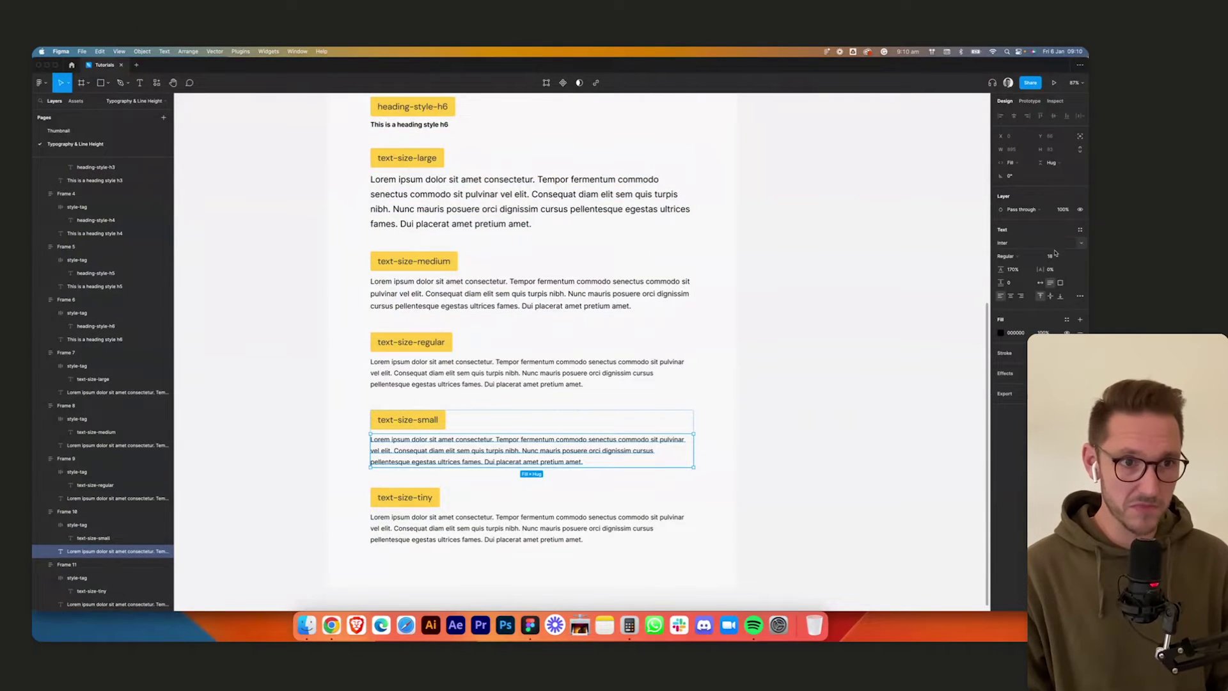
key("Return")
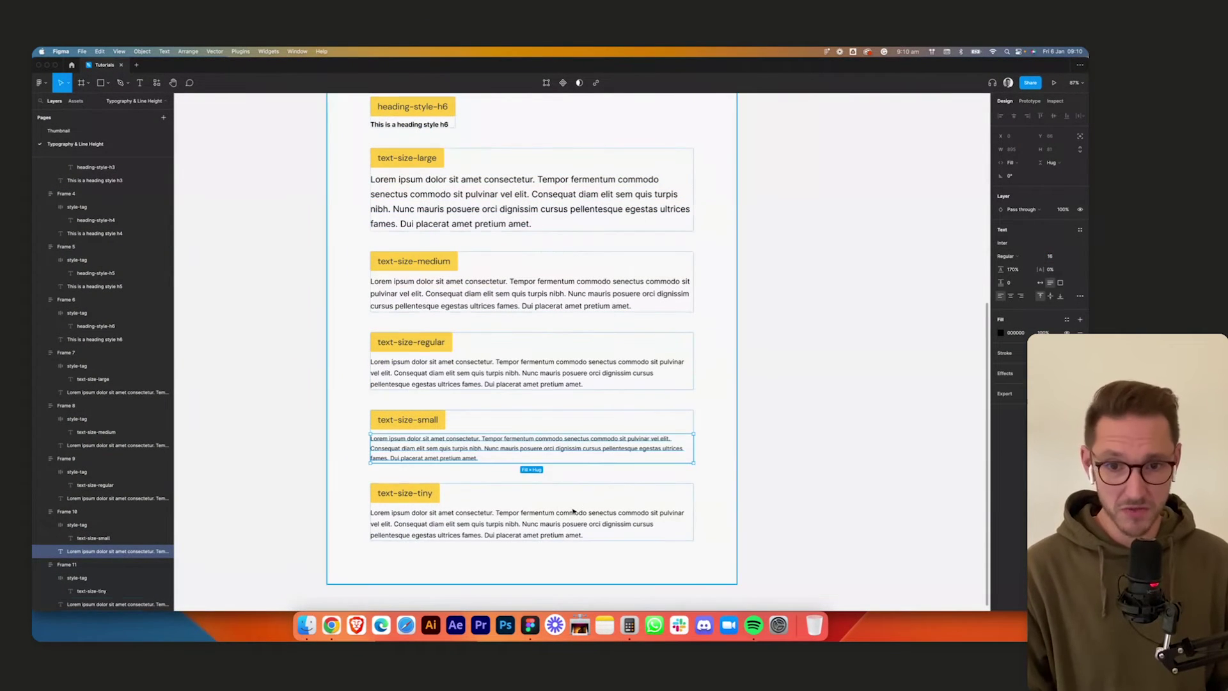
double_click(489, 515)
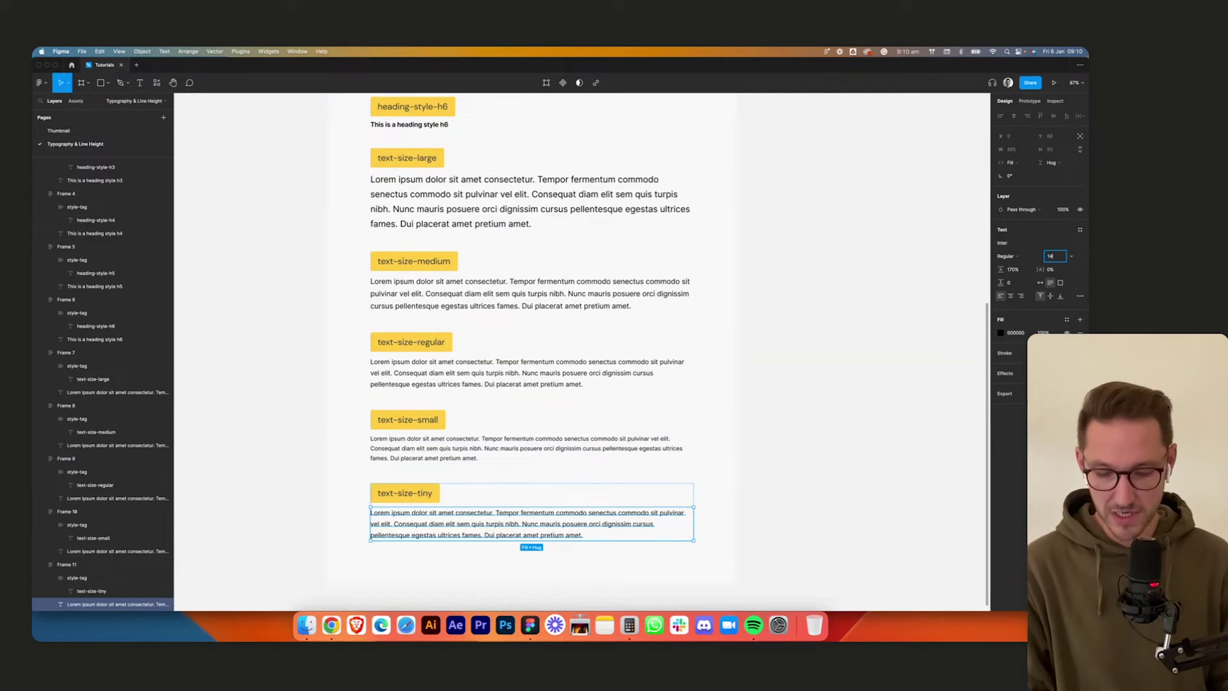
type("14")
key("Return")
left_click(813, 428)
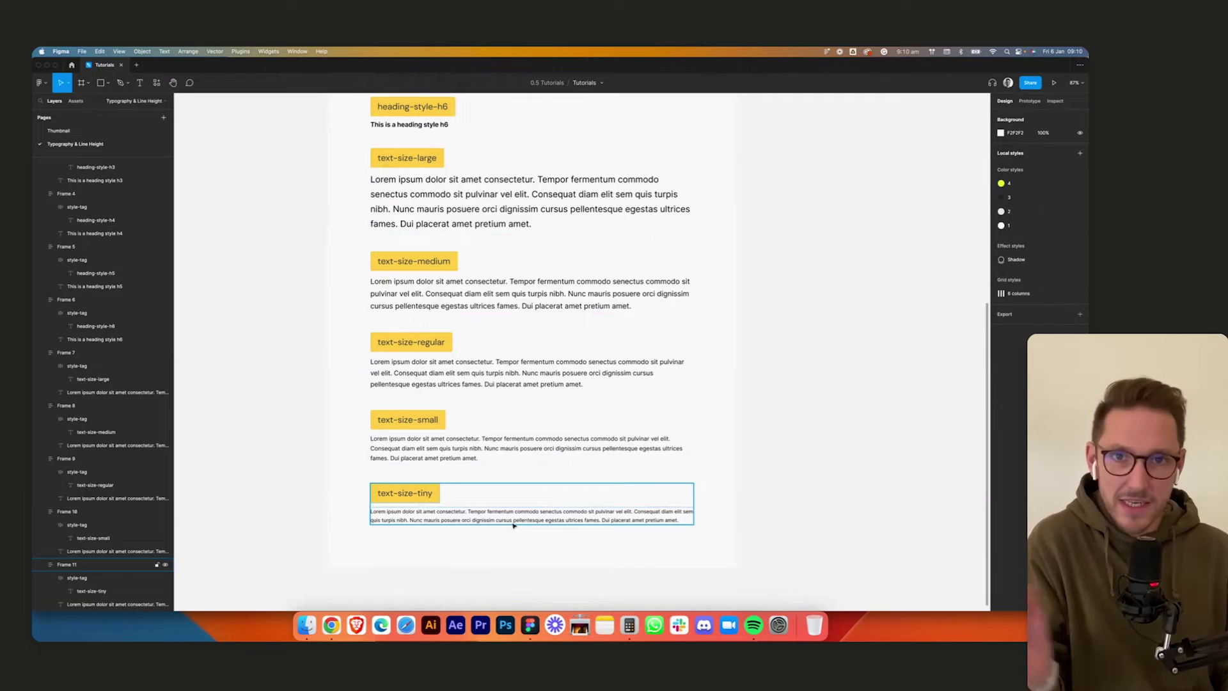
- Review the complete type scale from heading-style-h1 to text-size-tiny, comparing heading and body text sizes
scroll(758, 394, "up", 4)
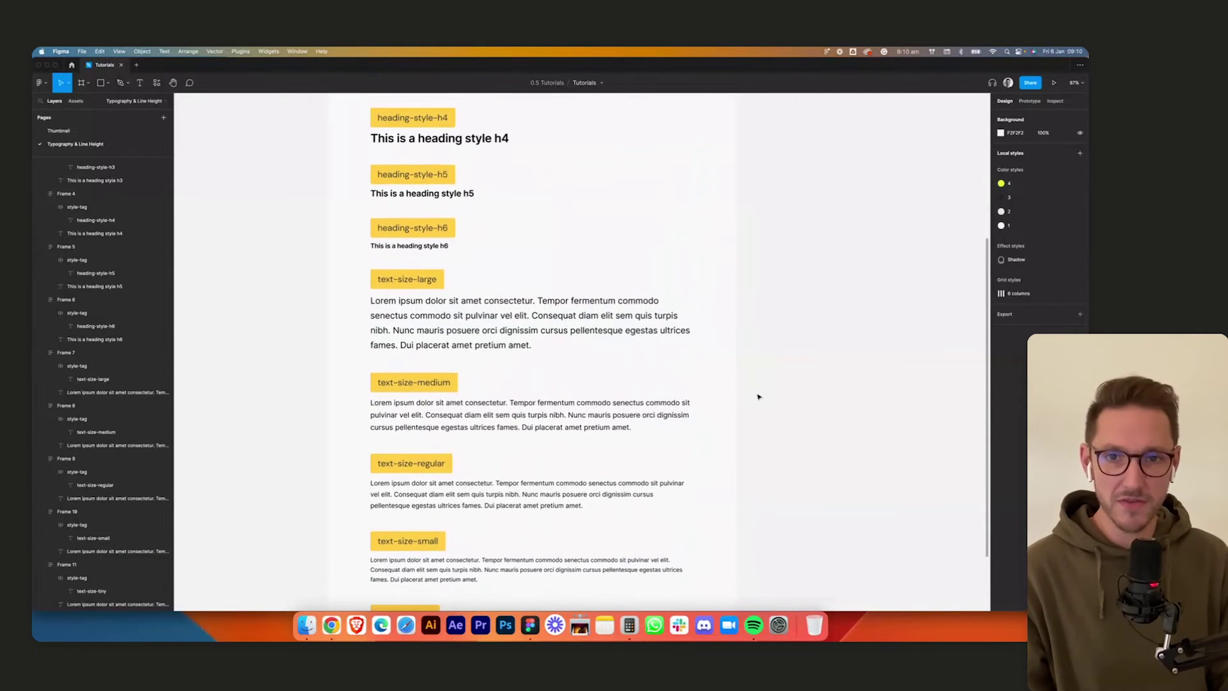
scroll(758, 397, "up", 3)
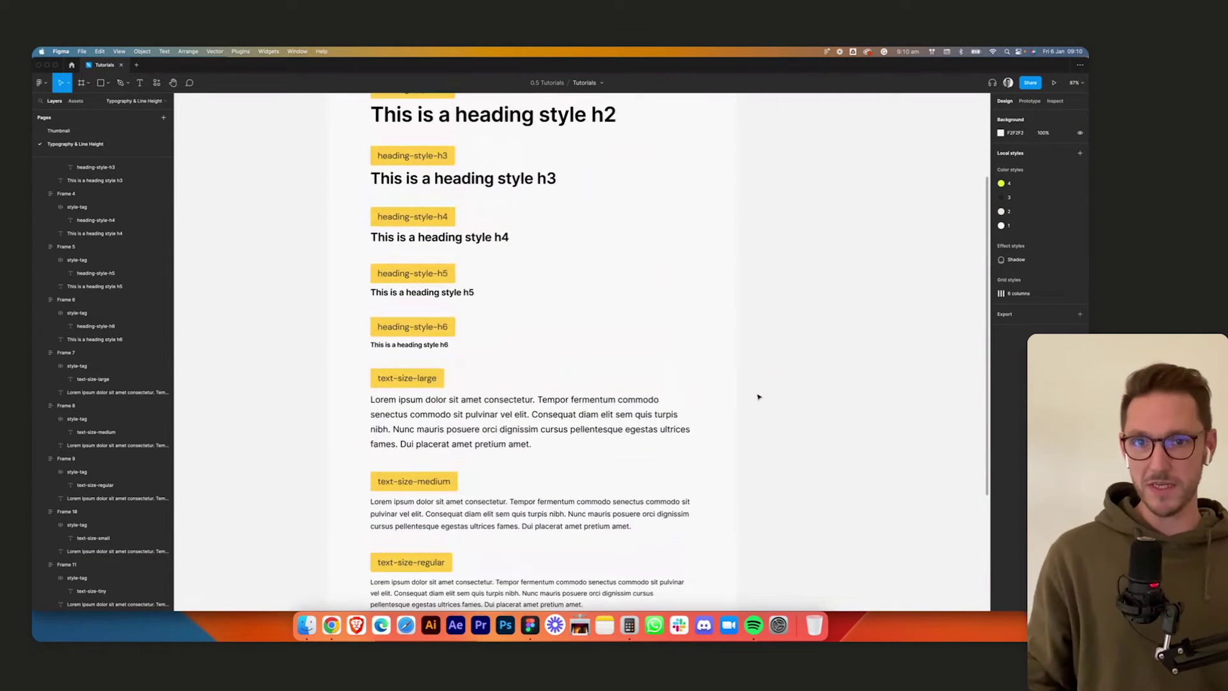
scroll(758, 397, "up", 3)
scroll(759, 397, "down", 6)
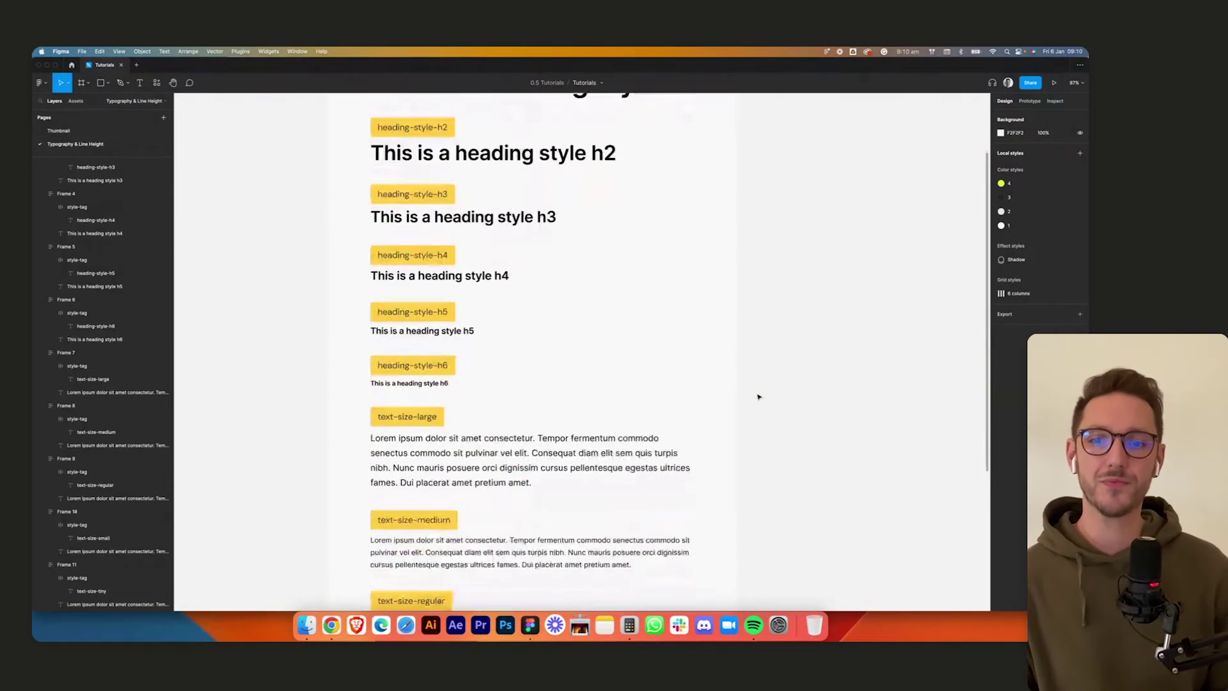
scroll(759, 398, "down", 2)
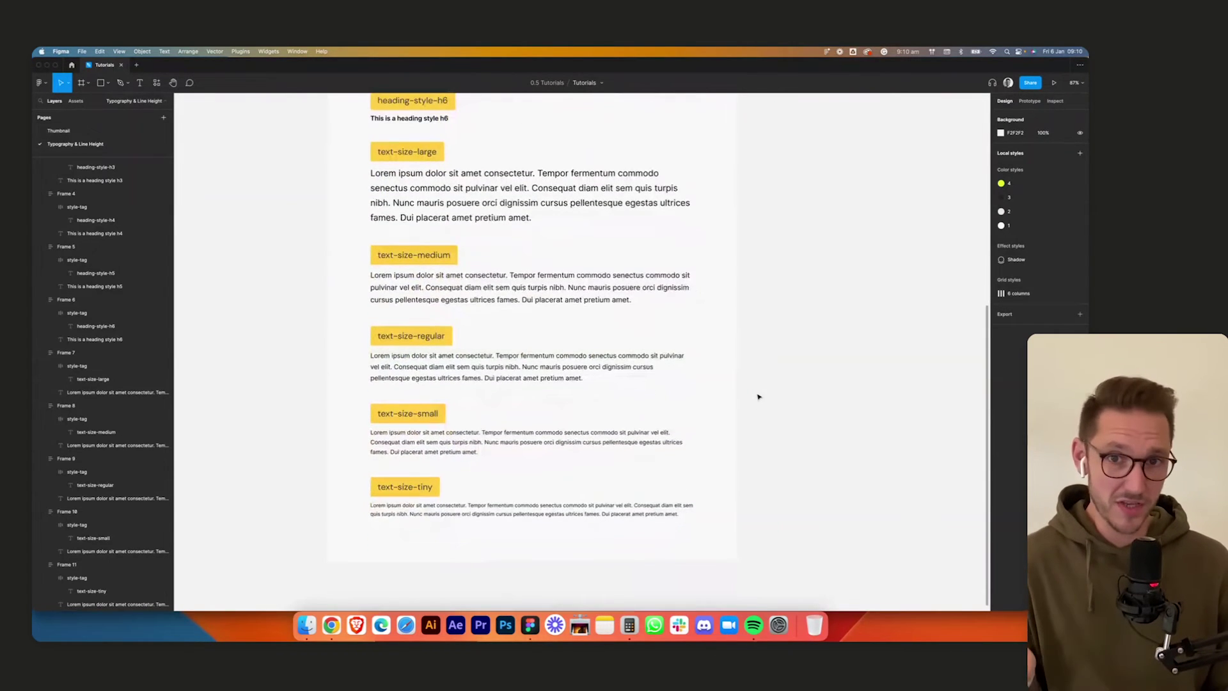
scroll(759, 398, "up", 15)
scroll(759, 398, "down", 7)
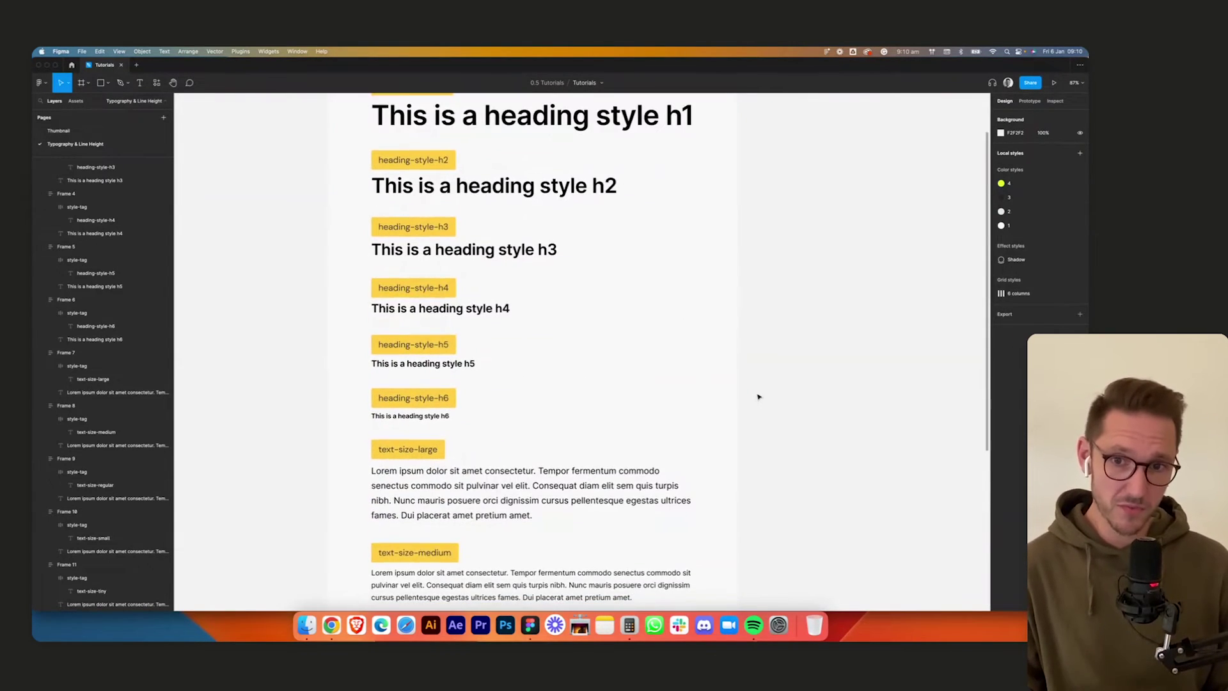
scroll(757, 396, "down", 2)
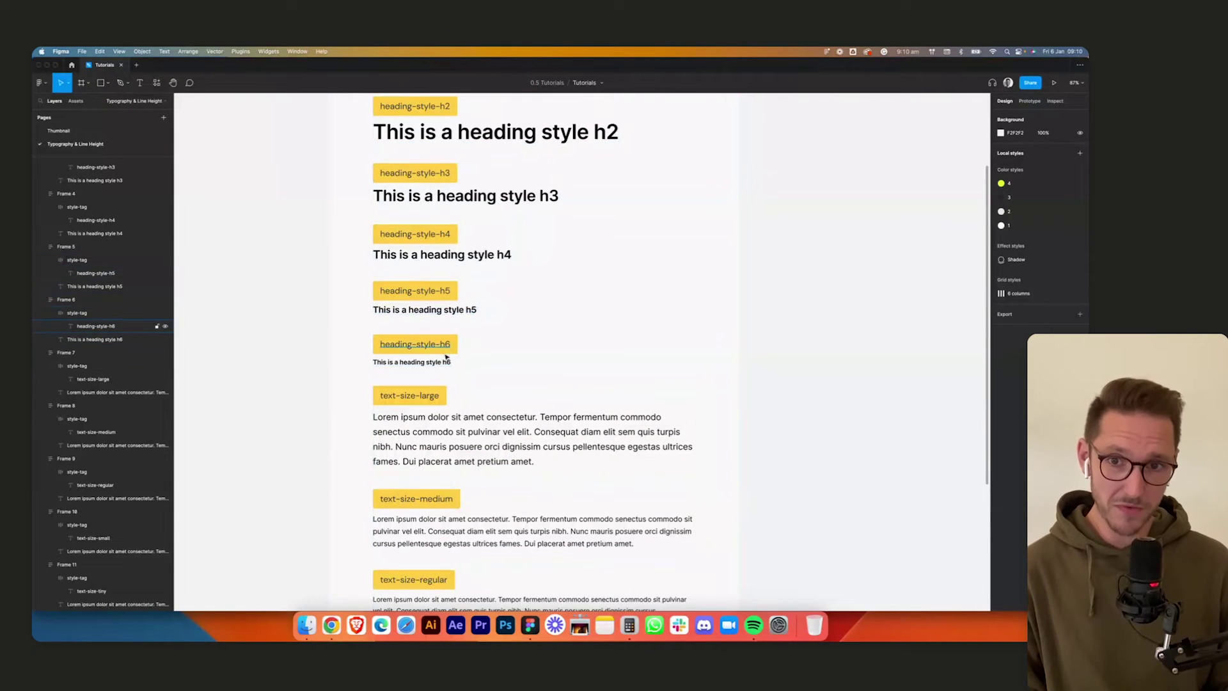
- Check the font sizes of the h6, h5 and h4 sample headings
left_click(439, 365)
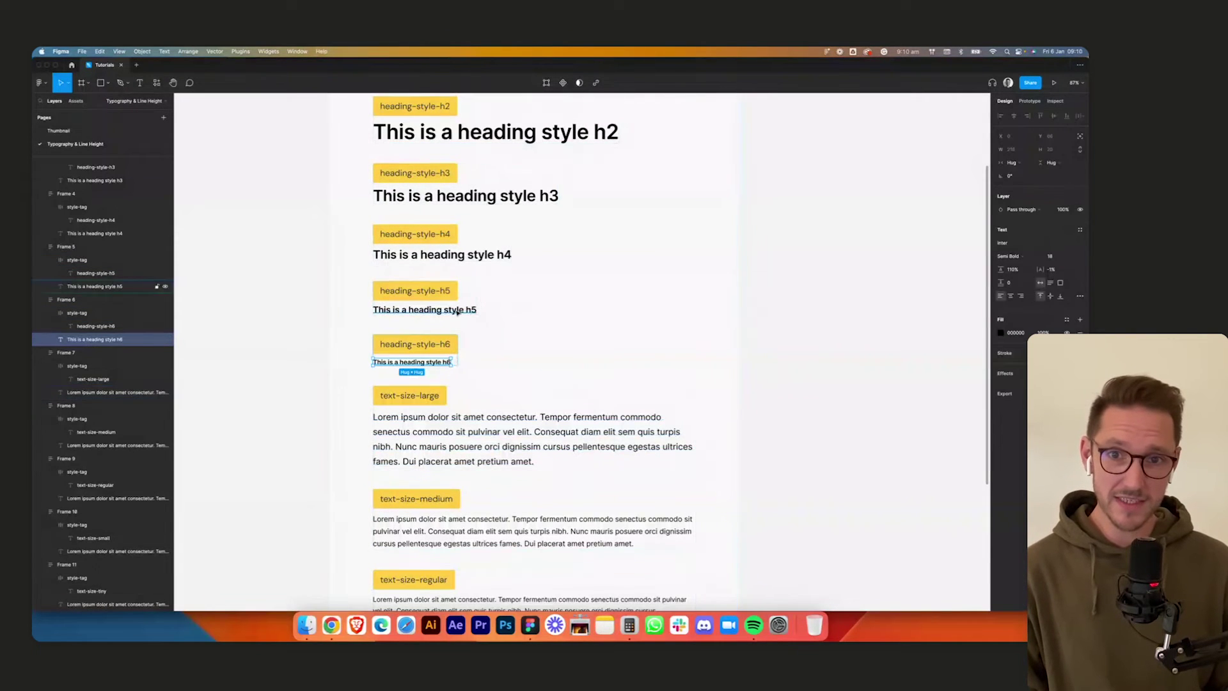
left_click(456, 311)
left_click(474, 256)
- Increase the font size of the text-size-medium paragraph to 24 and the text-size-large paragraph to 32
scroll(640, 320, "down", 3)
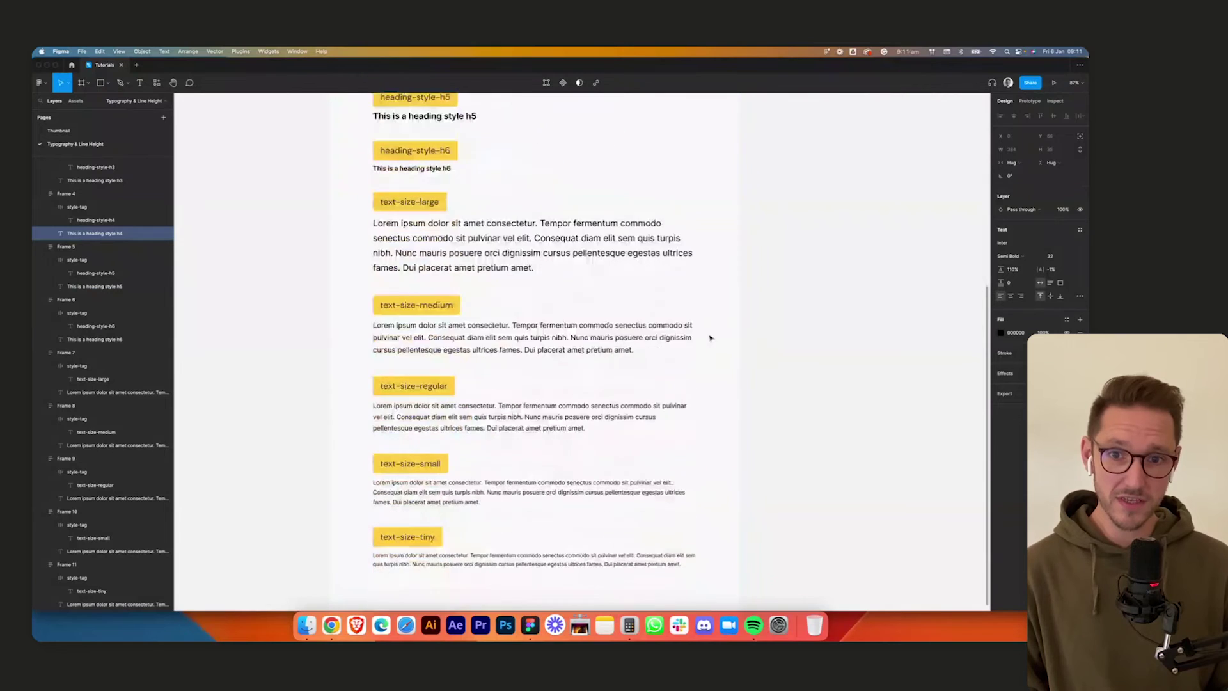
left_click(507, 348)
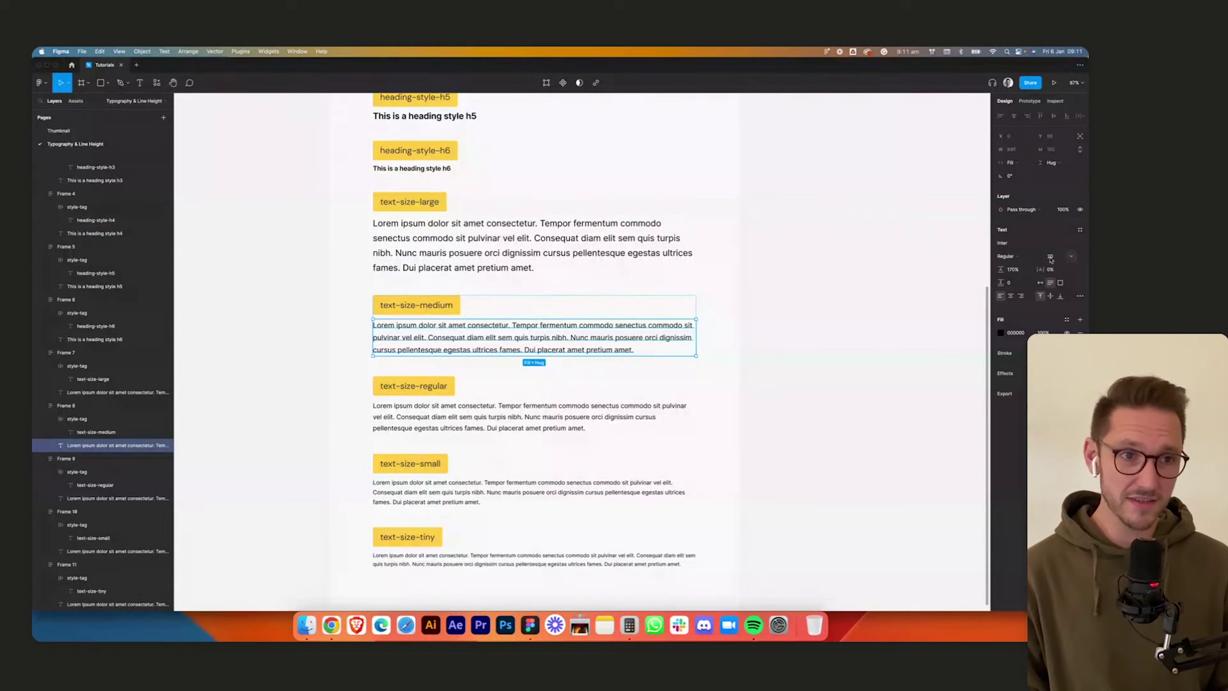
type("24")
key("Return")
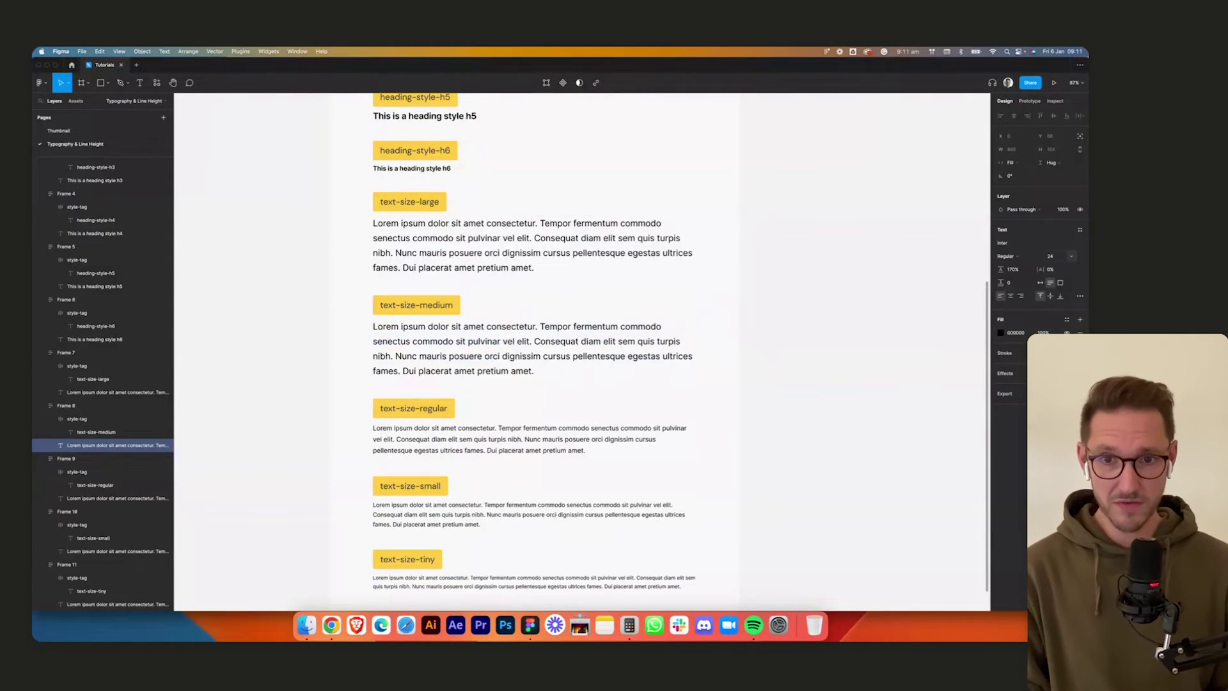
left_click(531, 253)
left_click(1059, 260)
type("32")
key("Return")
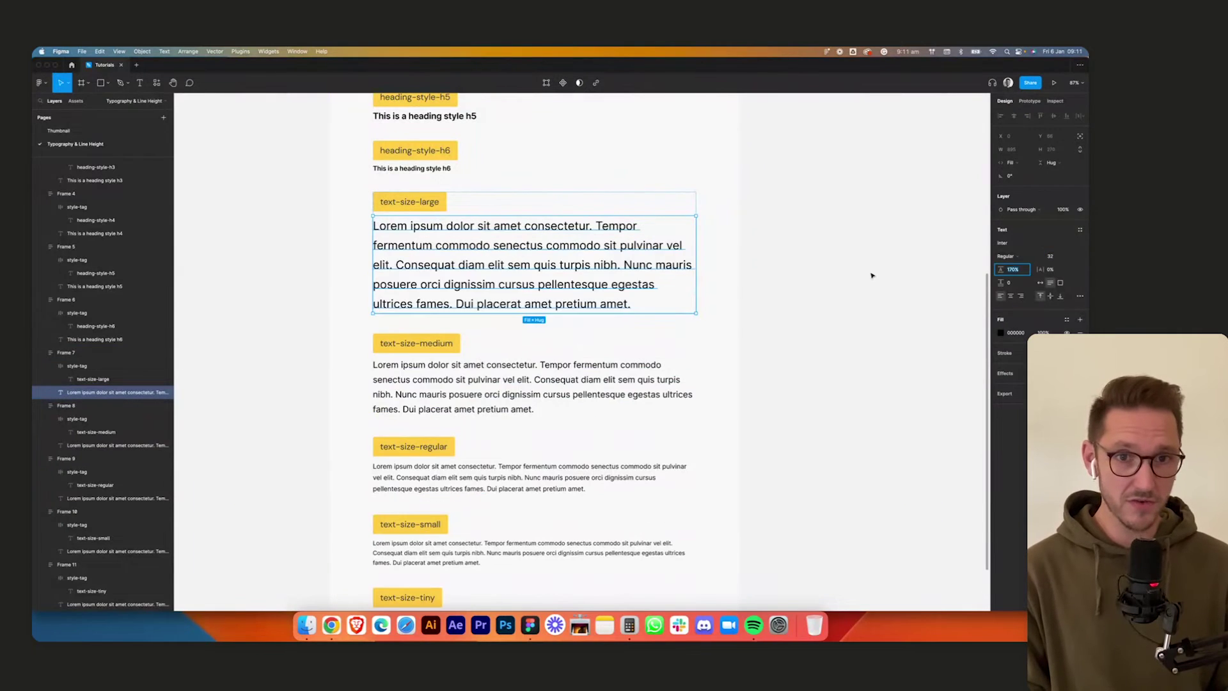
left_click(836, 318)
- Compare the enlarged text-size-large paragraph up close with the h5 and h6 sample headings
scroll(834, 318, "up", 3)
scroll(618, 370, "up", 3)
scroll(912, 459, "up", 3)
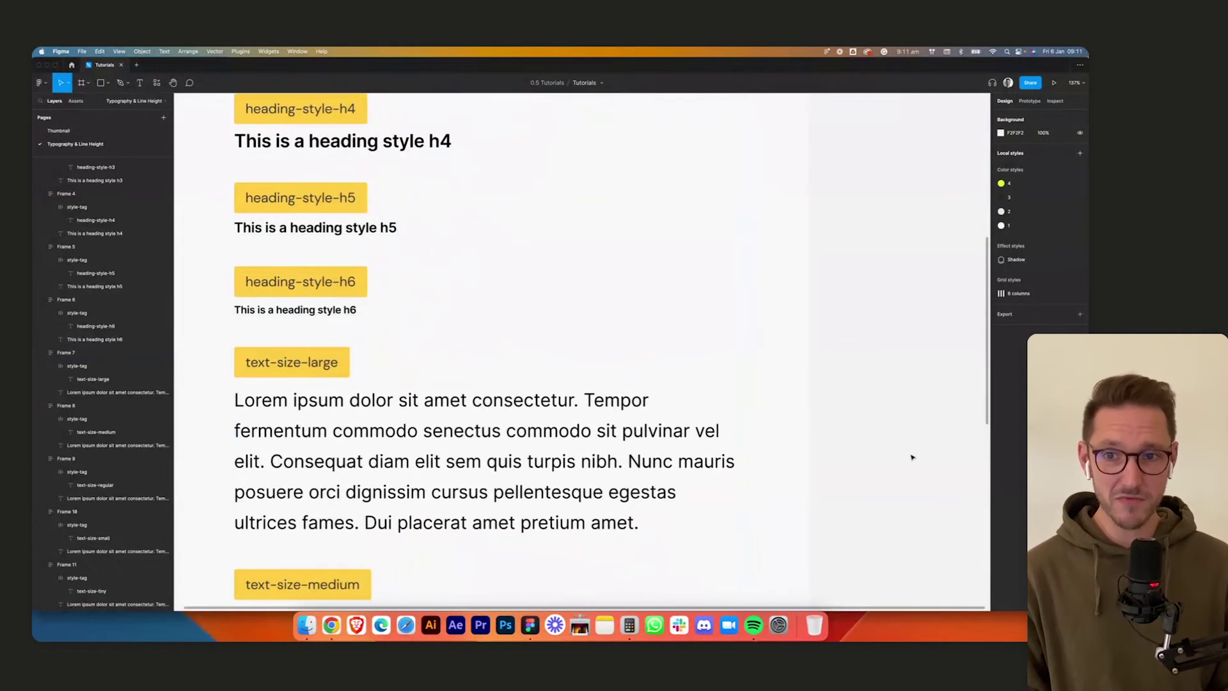
left_click(640, 384)
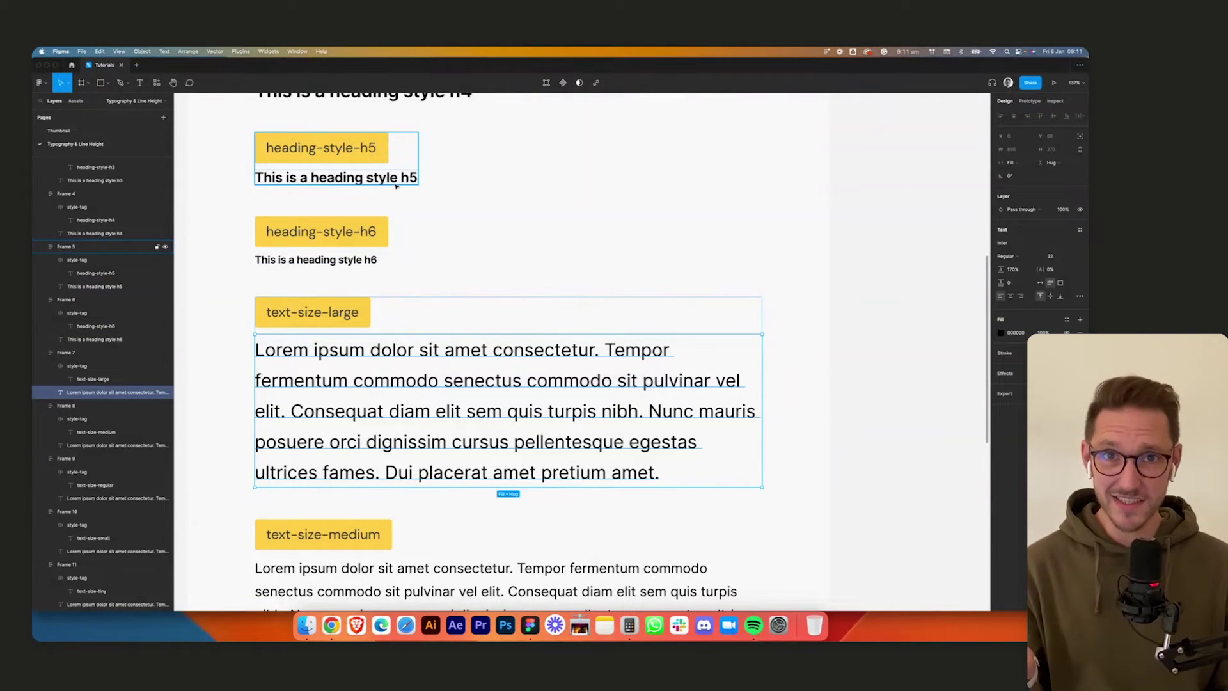
left_click(872, 381)
scroll(872, 382, "down", 5)
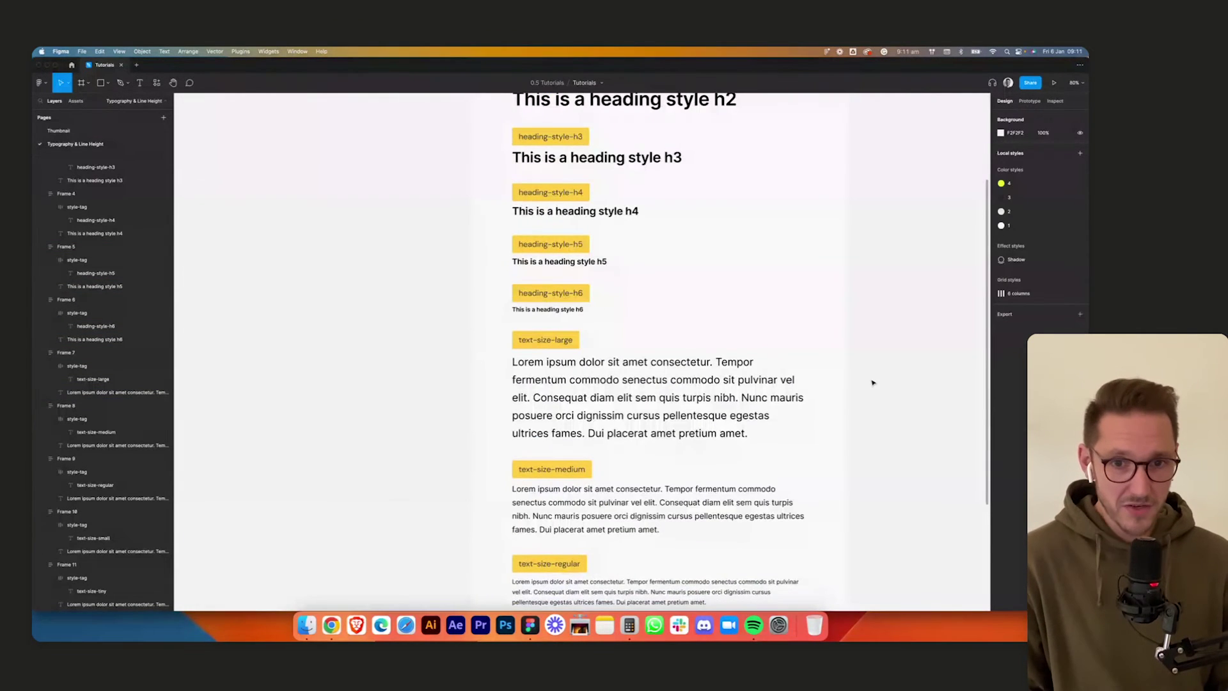
- Duplicate the text-size-large paragraph outside the type scales frame and shorten it to a quoted sentence ending in "senectus commodo."
scroll(872, 382, "right", 5)
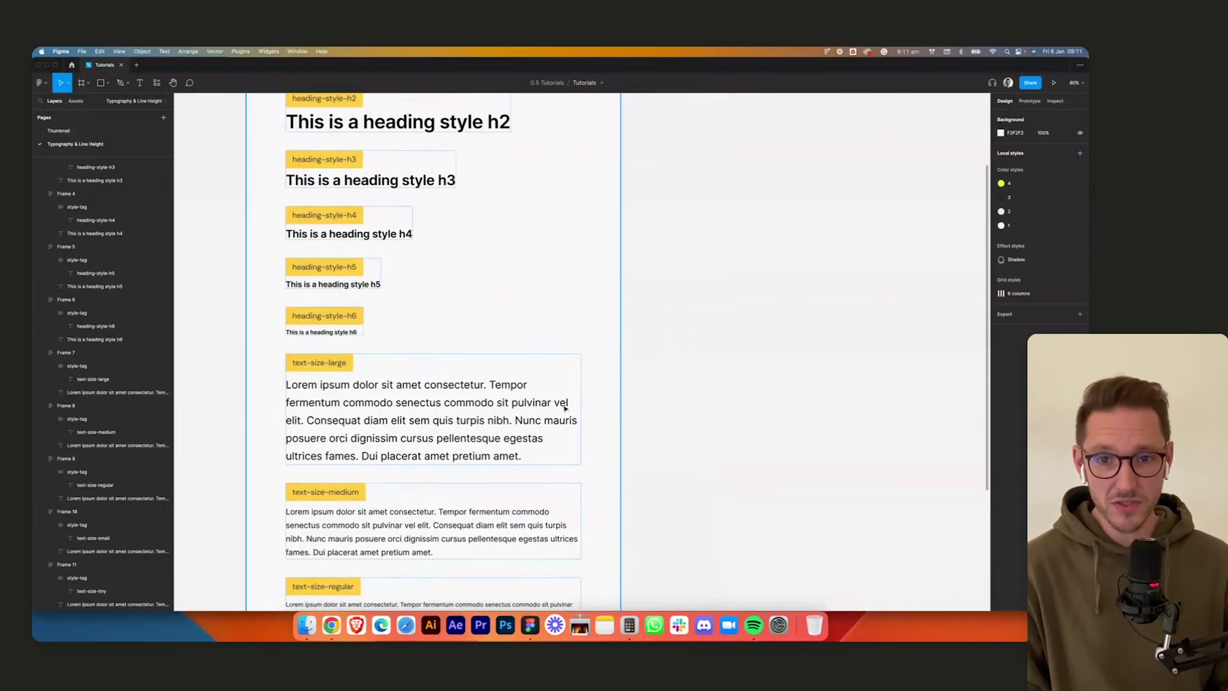
double_click(429, 420)
left_click_drag(427, 419, 810, 306)
double_click(696, 271)
left_click(695, 272)
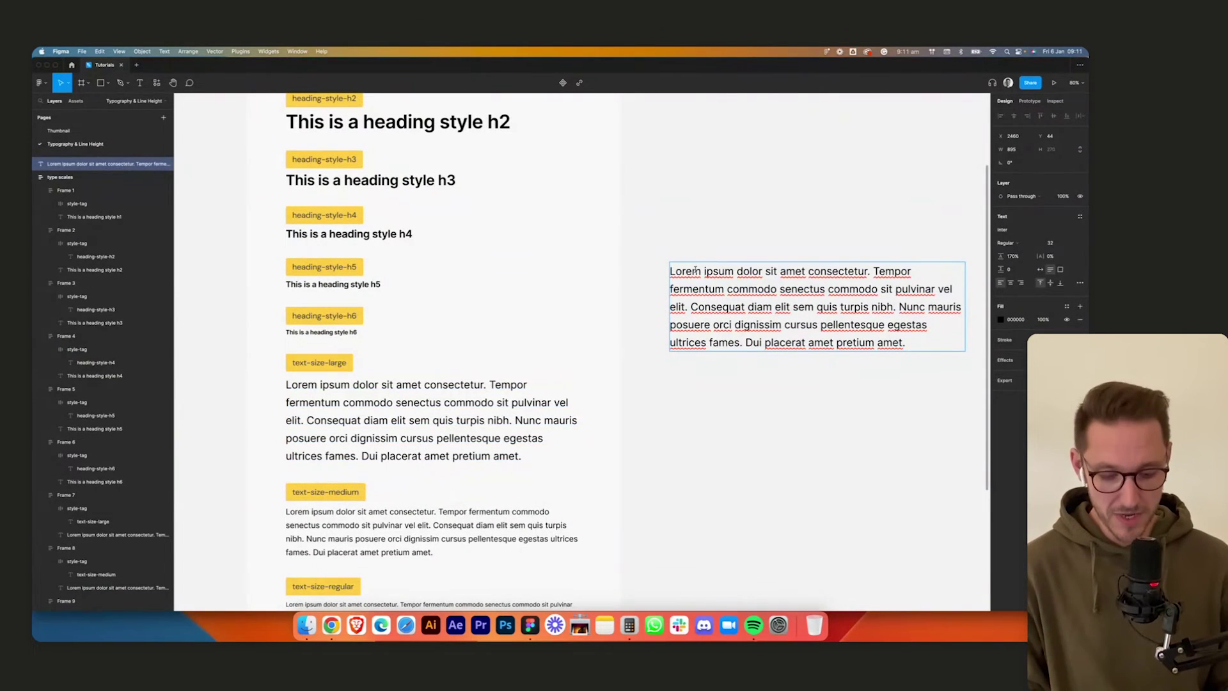
type("\"")
left_click_drag(913, 342, 868, 289)
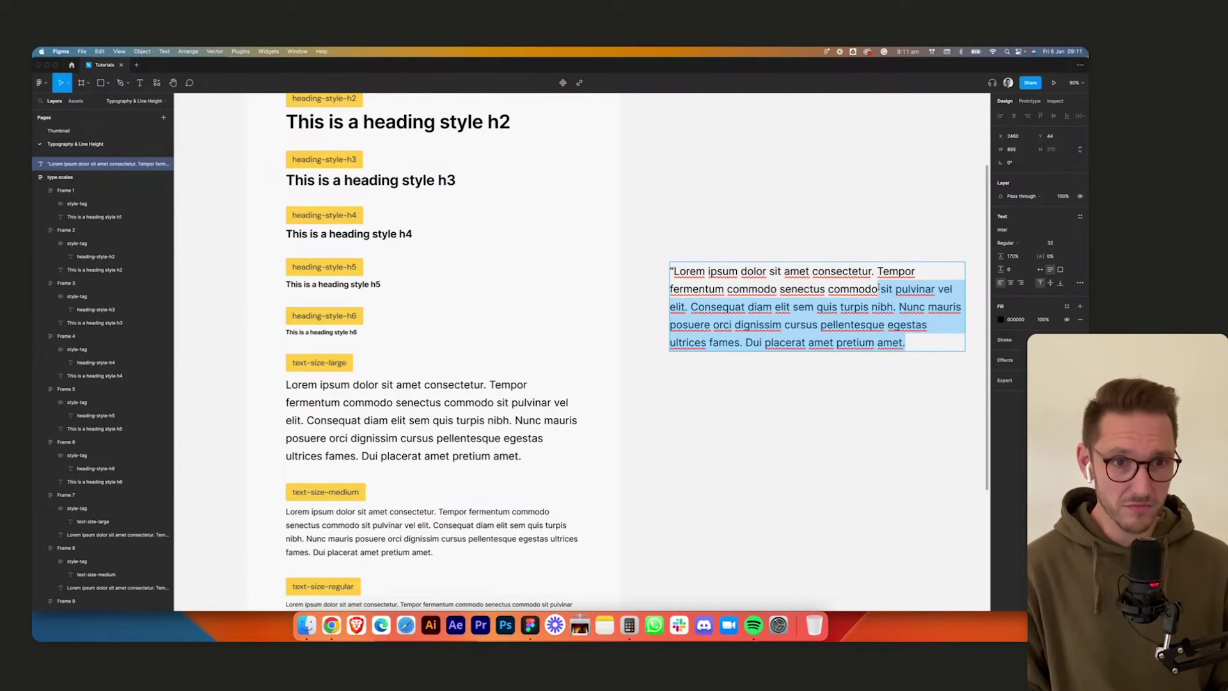
key("BackSpace")
key("Escape")
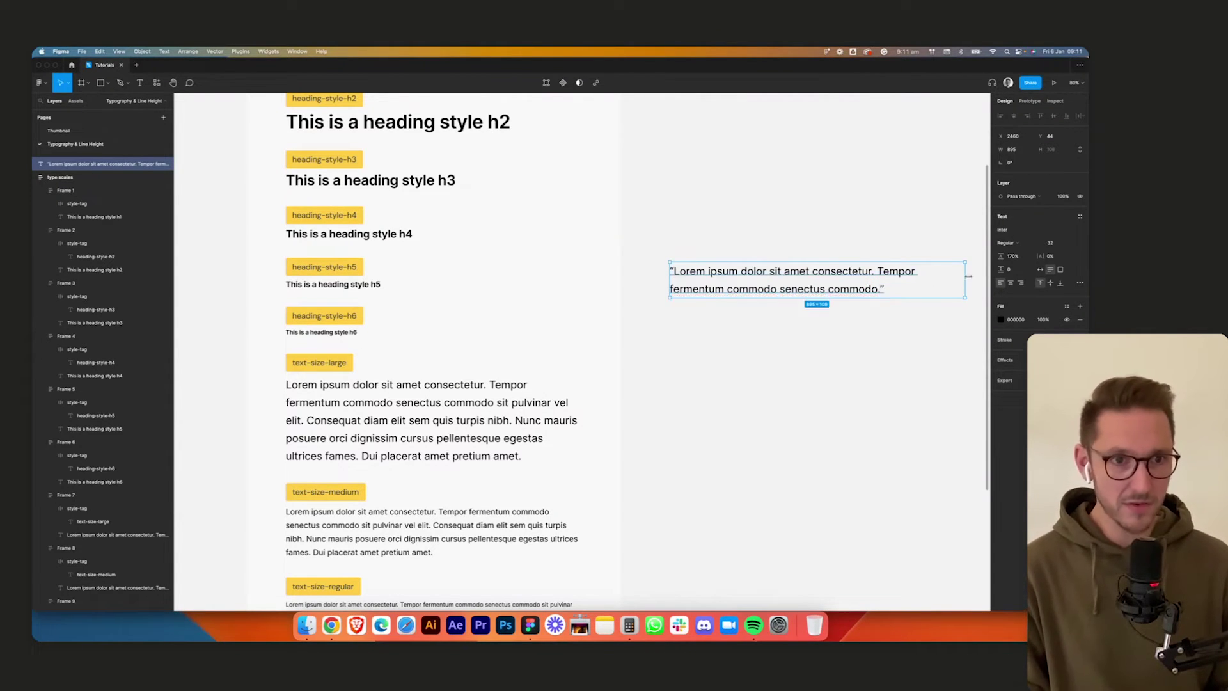
- Narrow the sample quote's text box so it wraps onto three lines, and delete the quote
left_click_drag(950, 277, 857, 278)
left_click(894, 335)
scroll(894, 335, "right", 2)
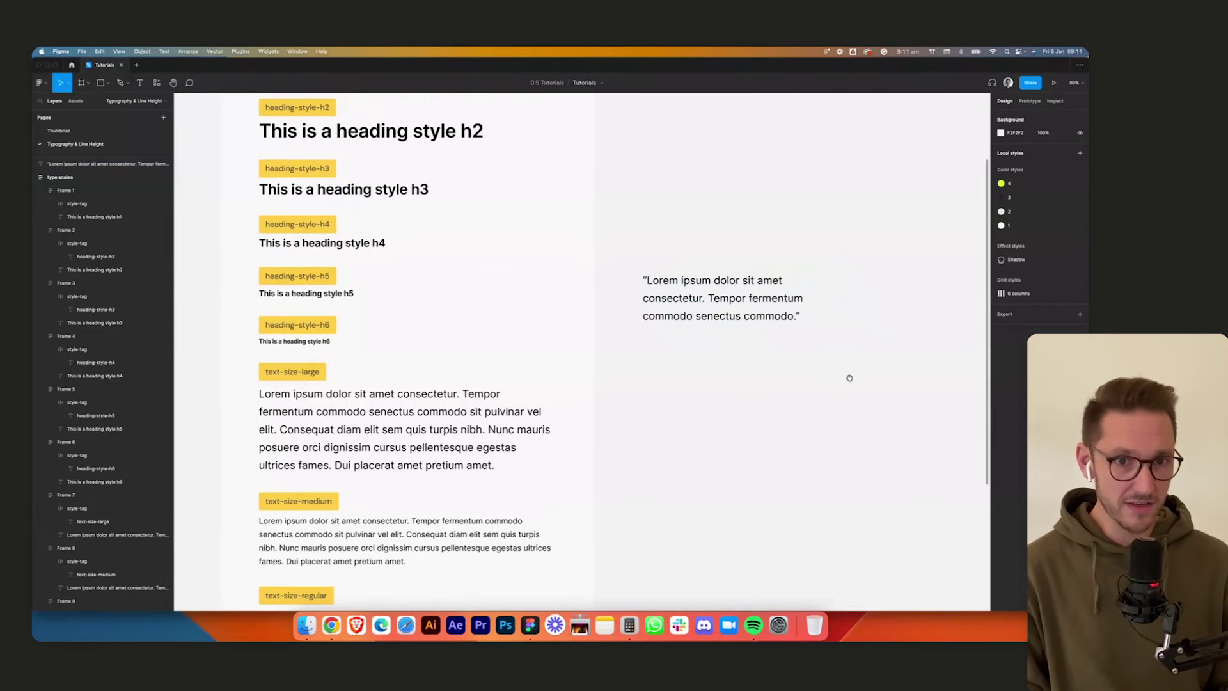
left_click(762, 308)
key("BackSpace")
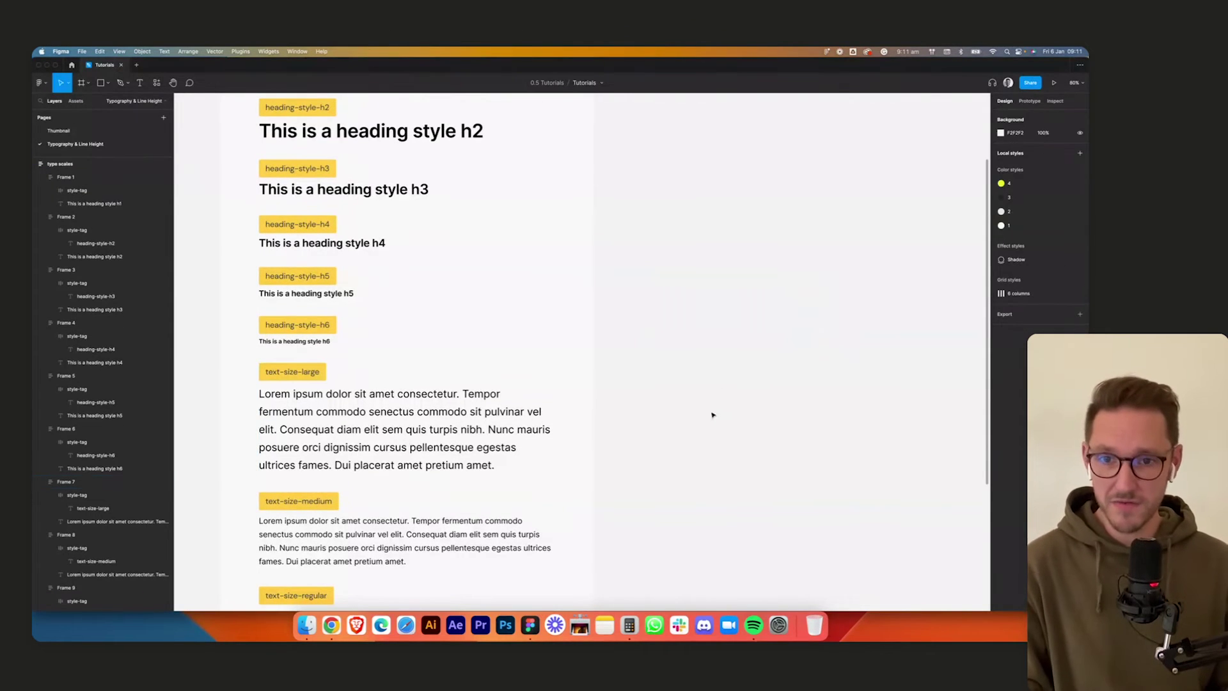
- Set the text-size-large paragraph back to font size 24 and the text-size-medium paragraph back to 20
scroll(468, 419, "left", 2)
left_click(468, 419)
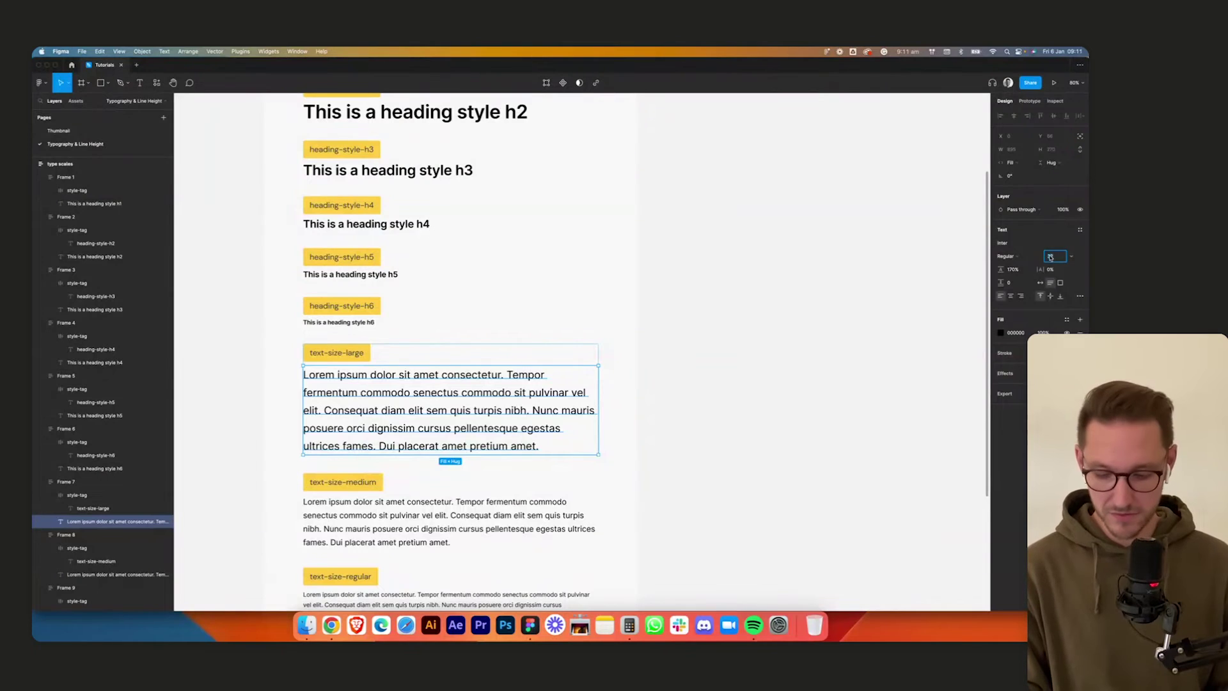
type("24")
key("Return")
left_click(447, 486)
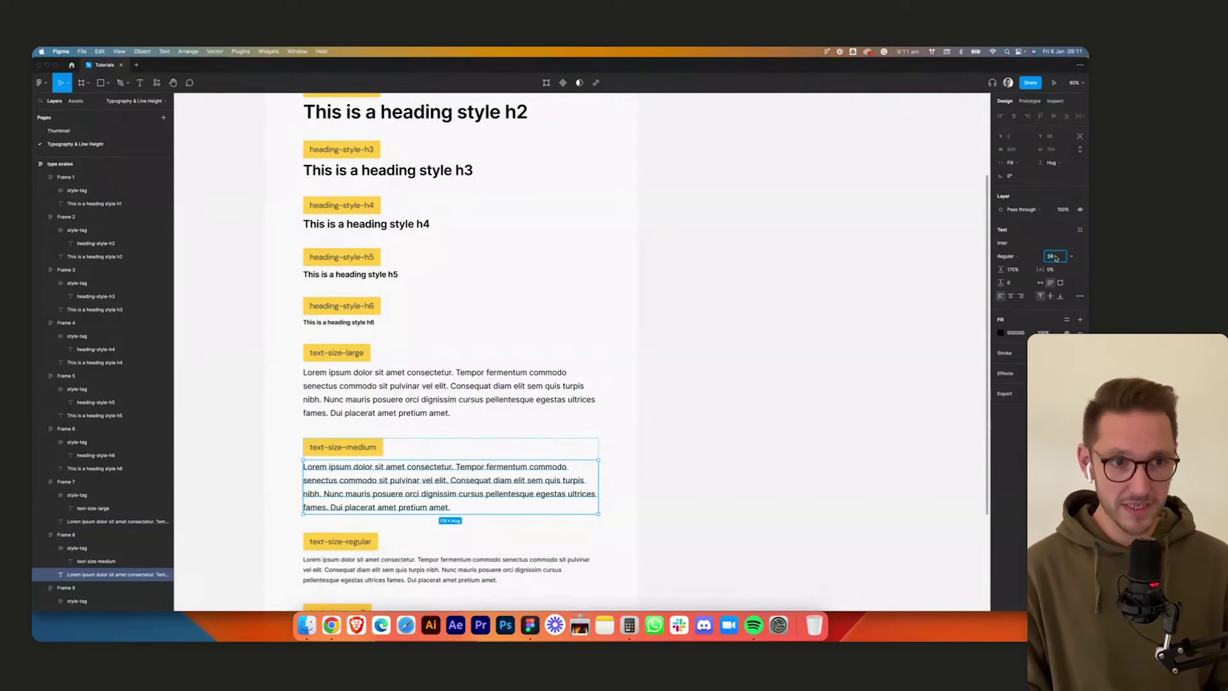
type("20")
key("Return")
left_click(848, 337)
- Compare the body text sizes with the 1.333 Perfect Fourth scale on type-scale.com in the browser, and return to Figma
scroll(873, 225, "down", 5)
scroll(873, 225, "left", 3)
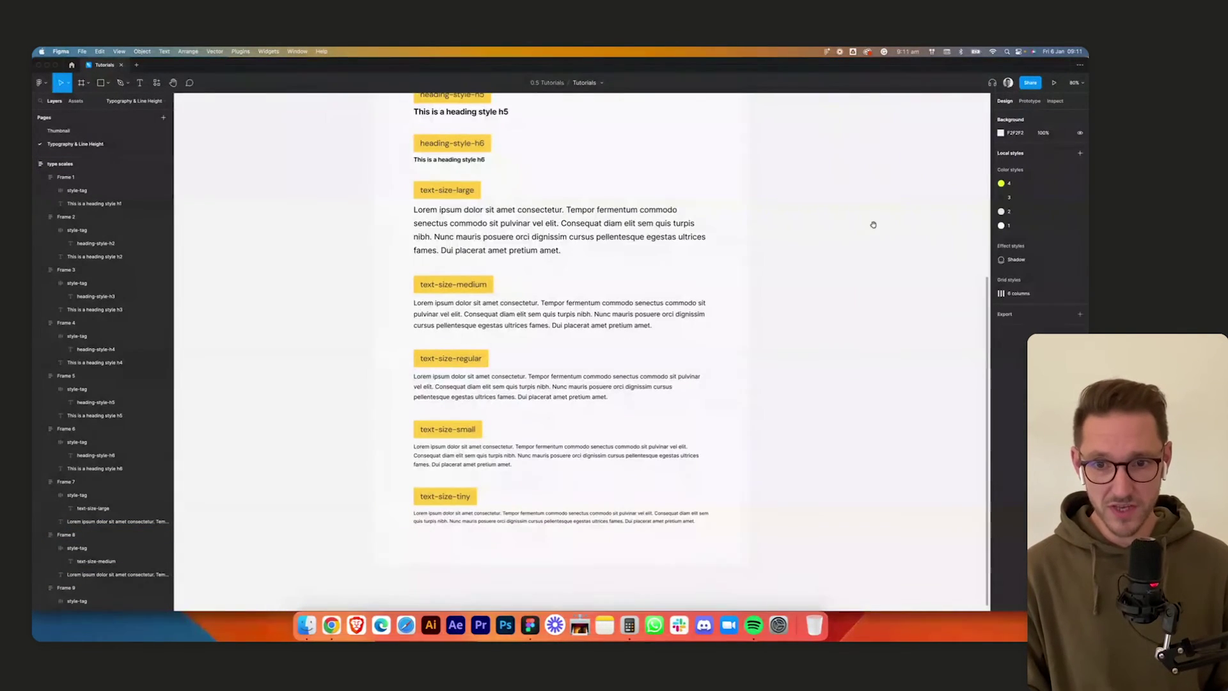
scroll(831, 262, "up", 3)
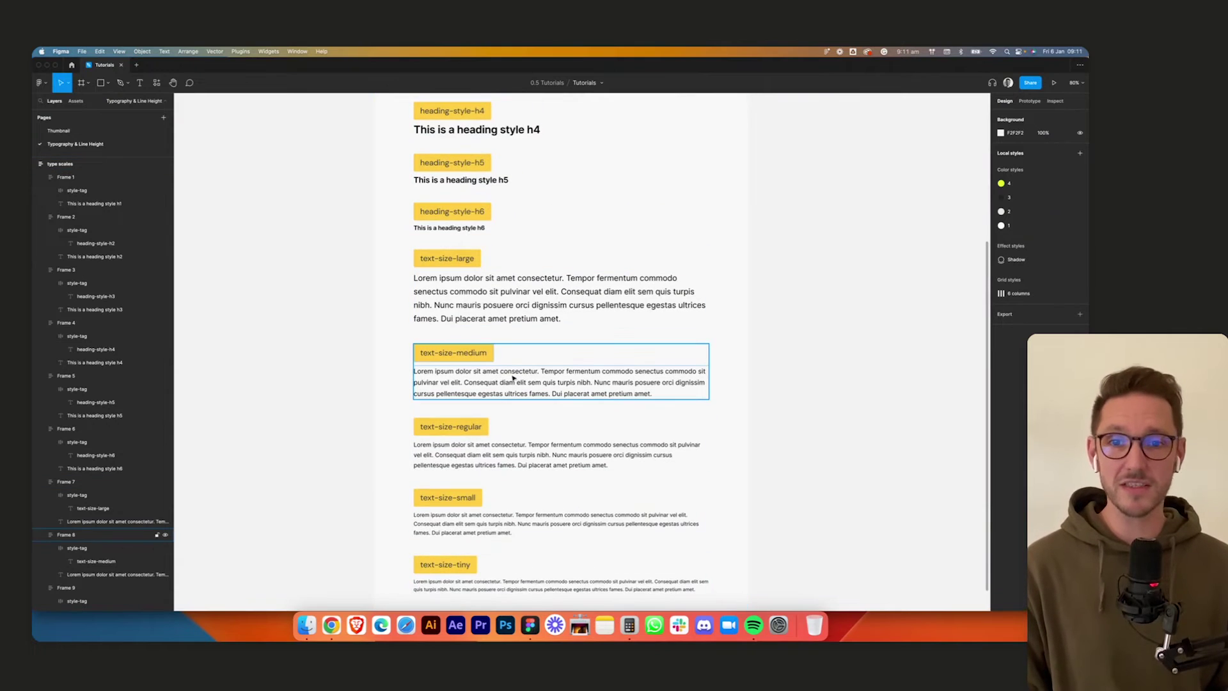
left_click(358, 625)
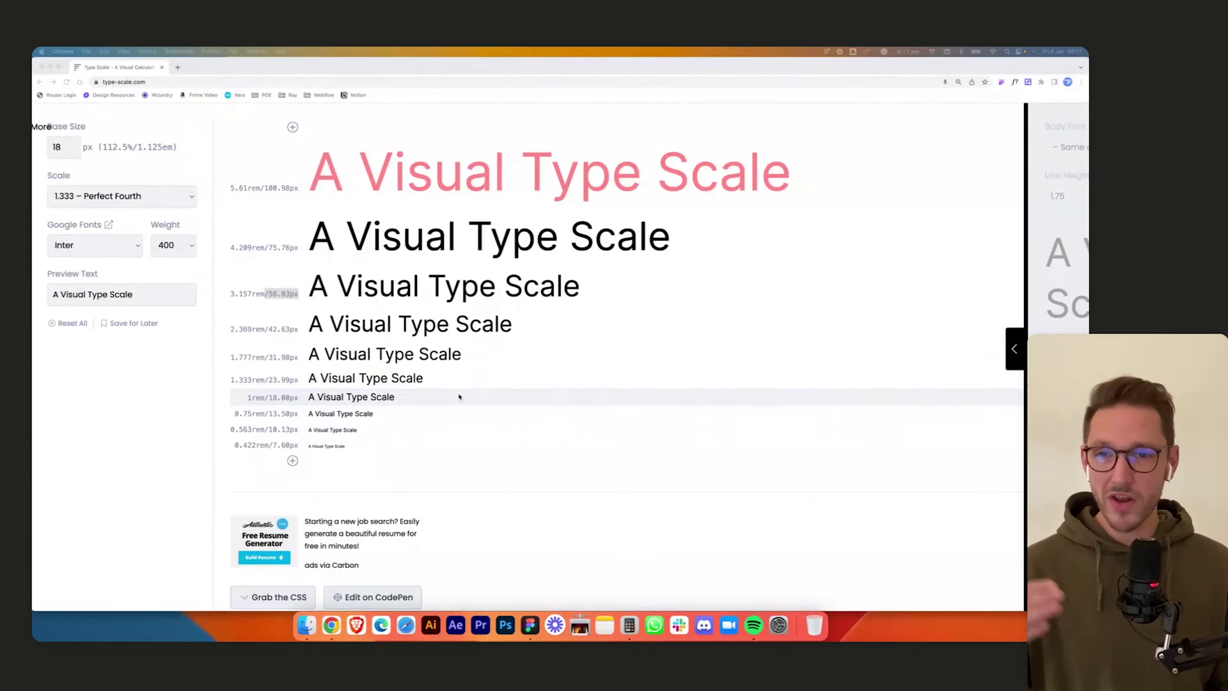
left_click(530, 626)
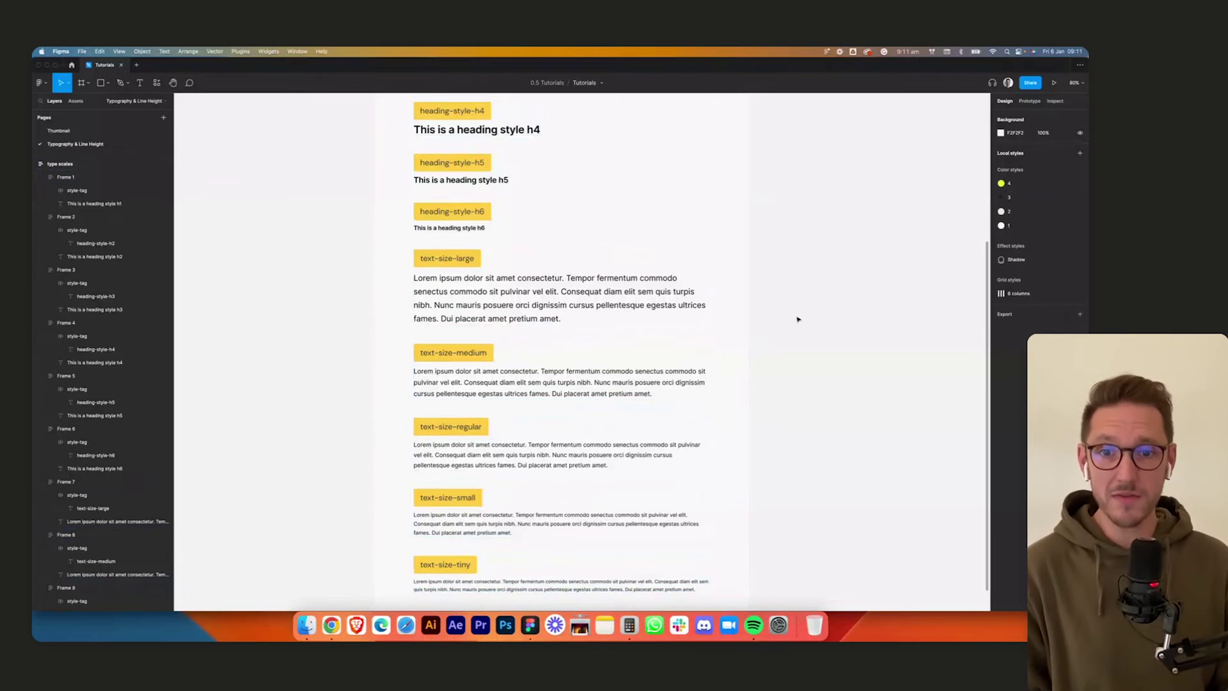
- Review the type scales frame from the headings to the body text, inspecting the large, medium, regular, small and tiny paragraphs' text settings
scroll(783, 346, "up", 5)
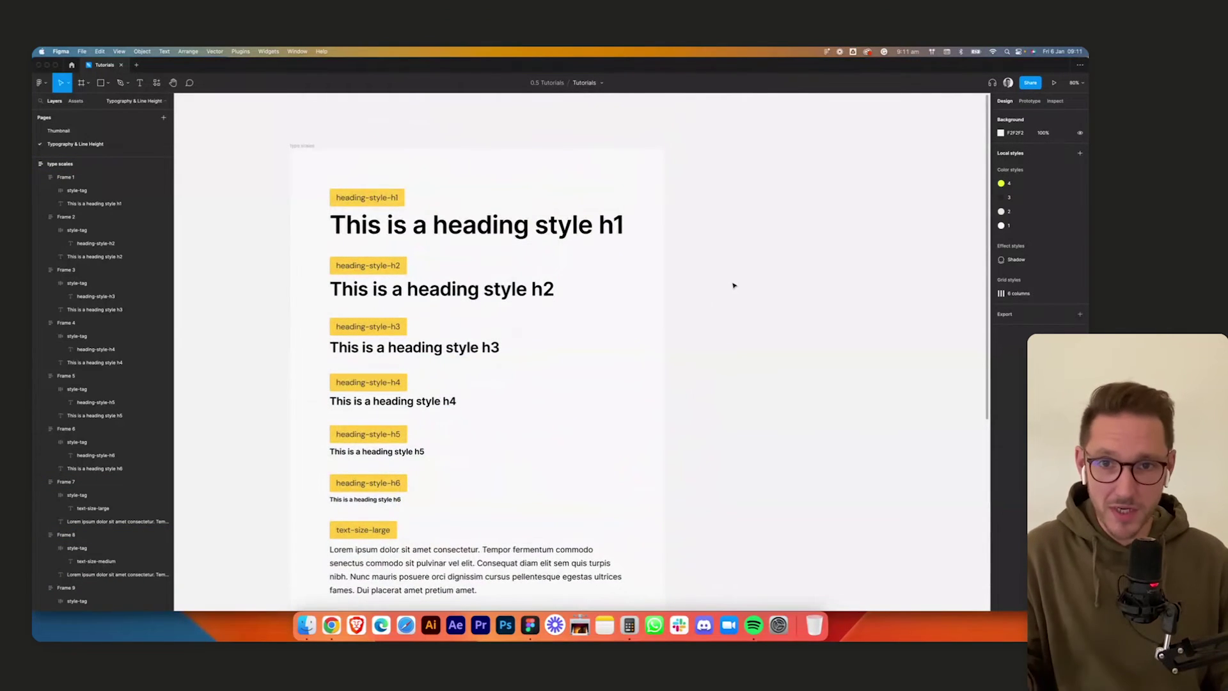
scroll(732, 285, "down", 2)
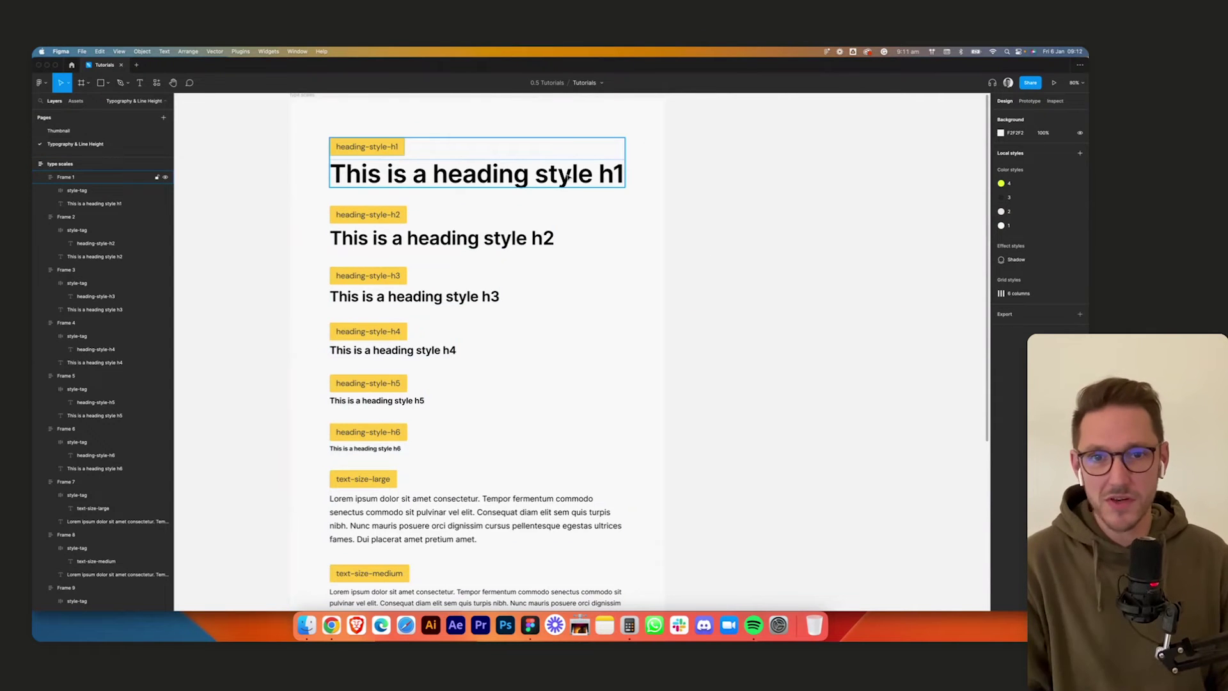
scroll(677, 268, "down", 3)
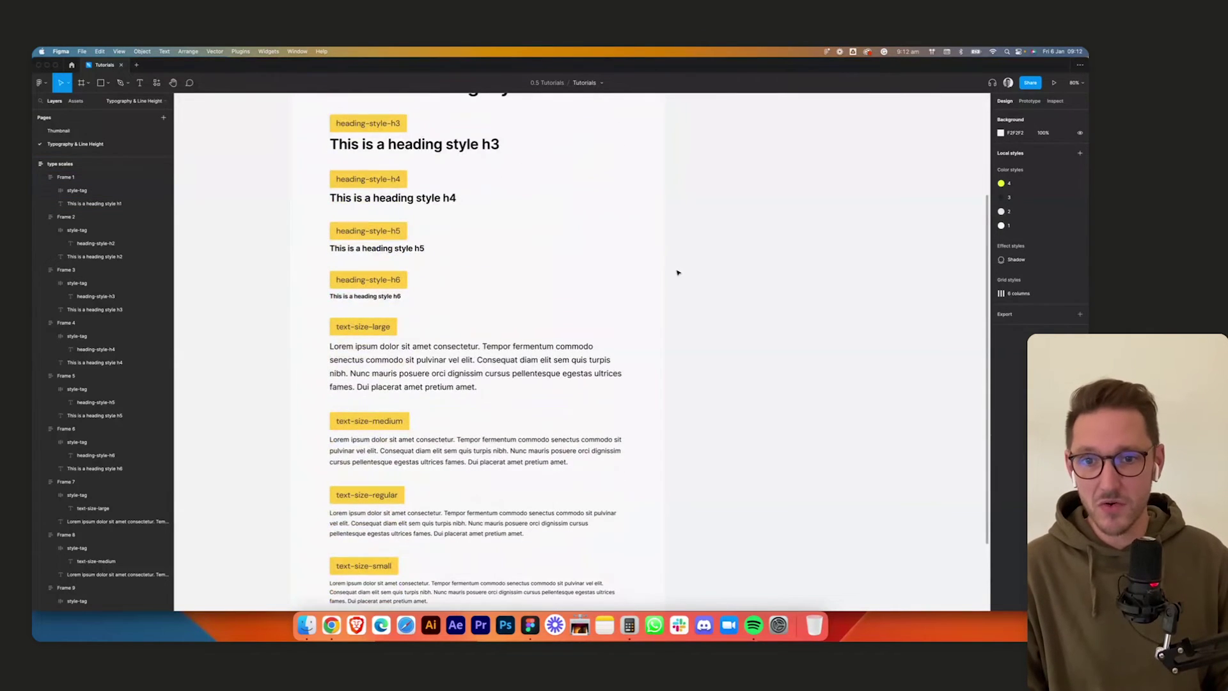
left_click(441, 360)
scroll(446, 363, "up", 5)
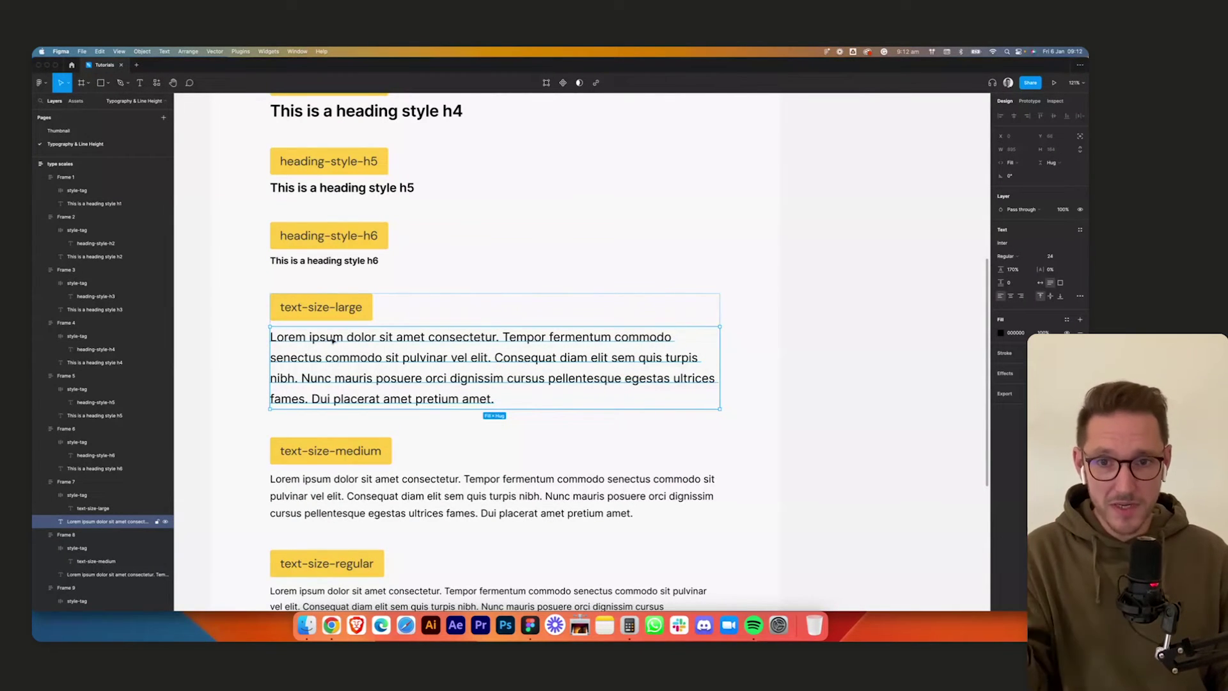
left_click(519, 496)
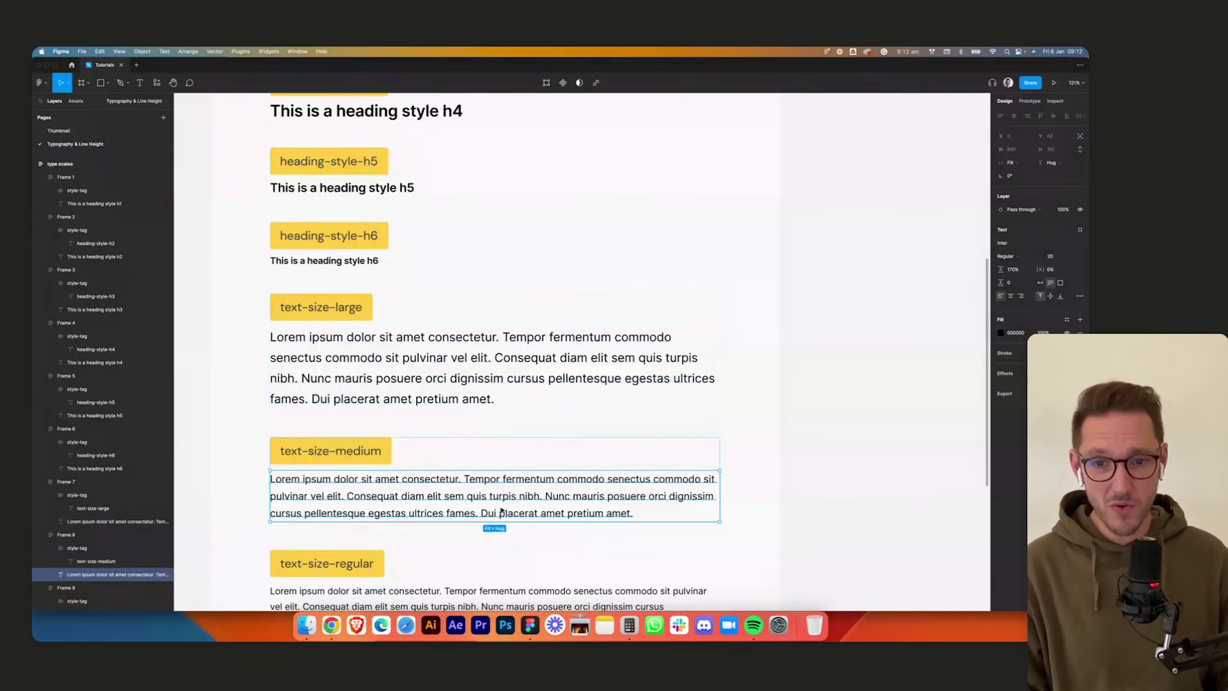
scroll(846, 490, "down", 5)
left_click(498, 410)
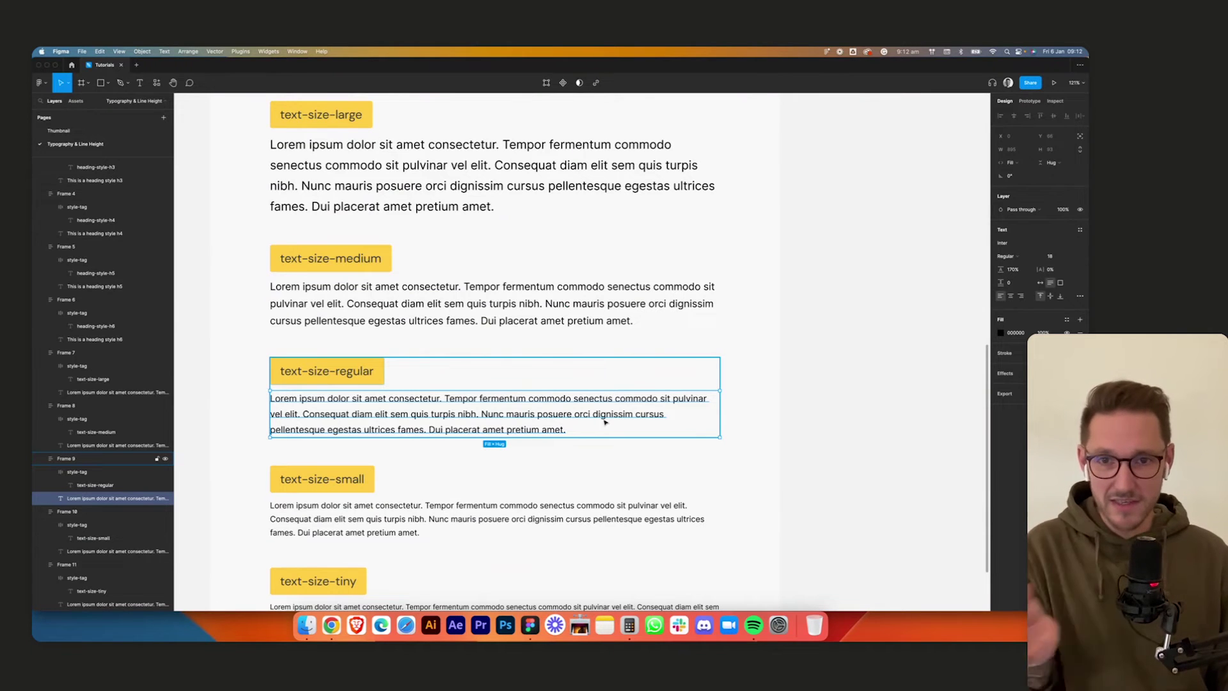
left_click(836, 447)
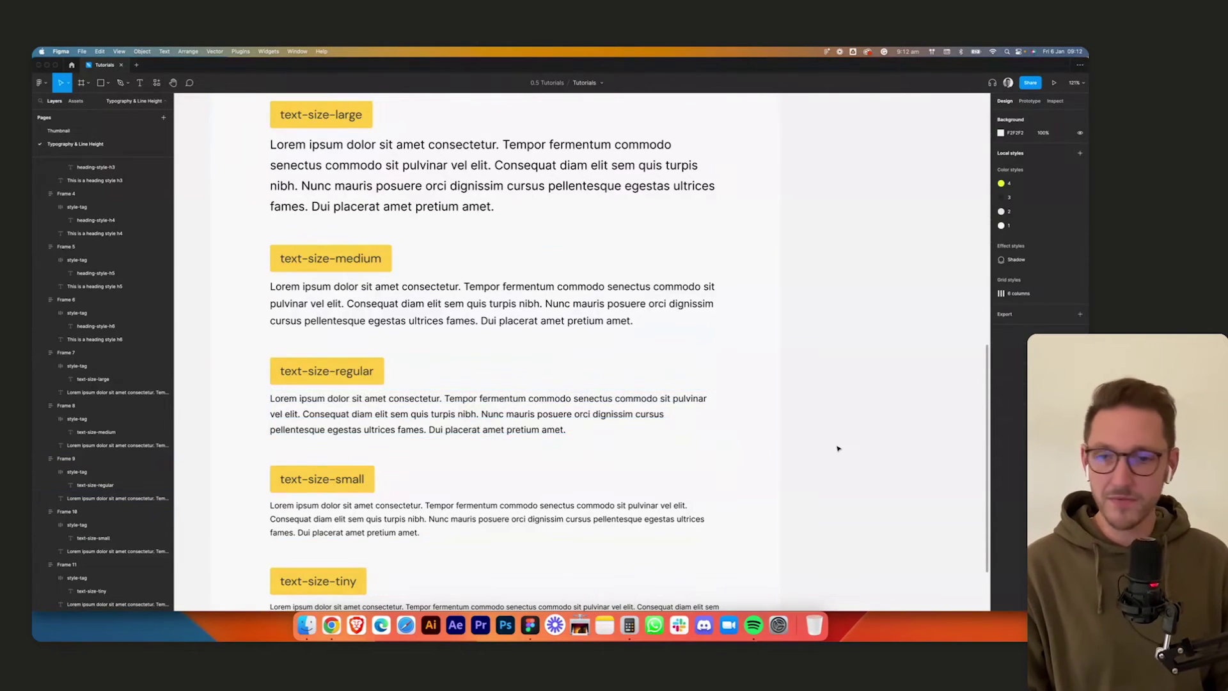
scroll(836, 446, "down", 2)
left_click(368, 451)
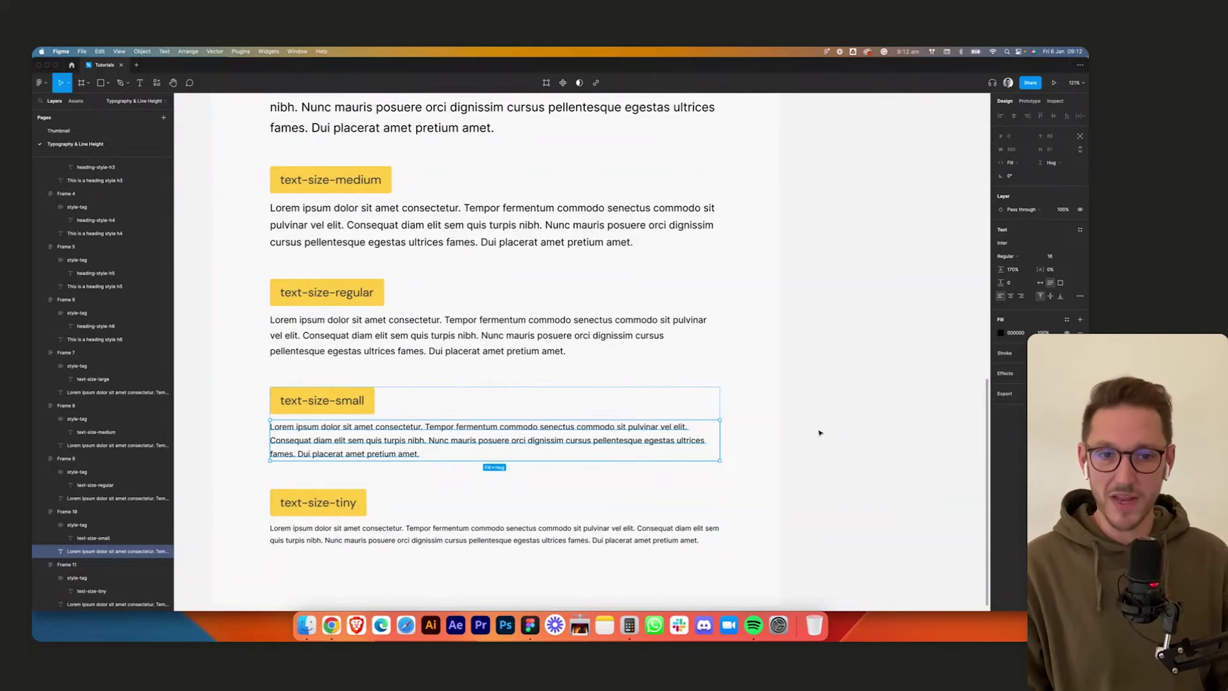
scroll(820, 432, "down", 2)
left_click(819, 432)
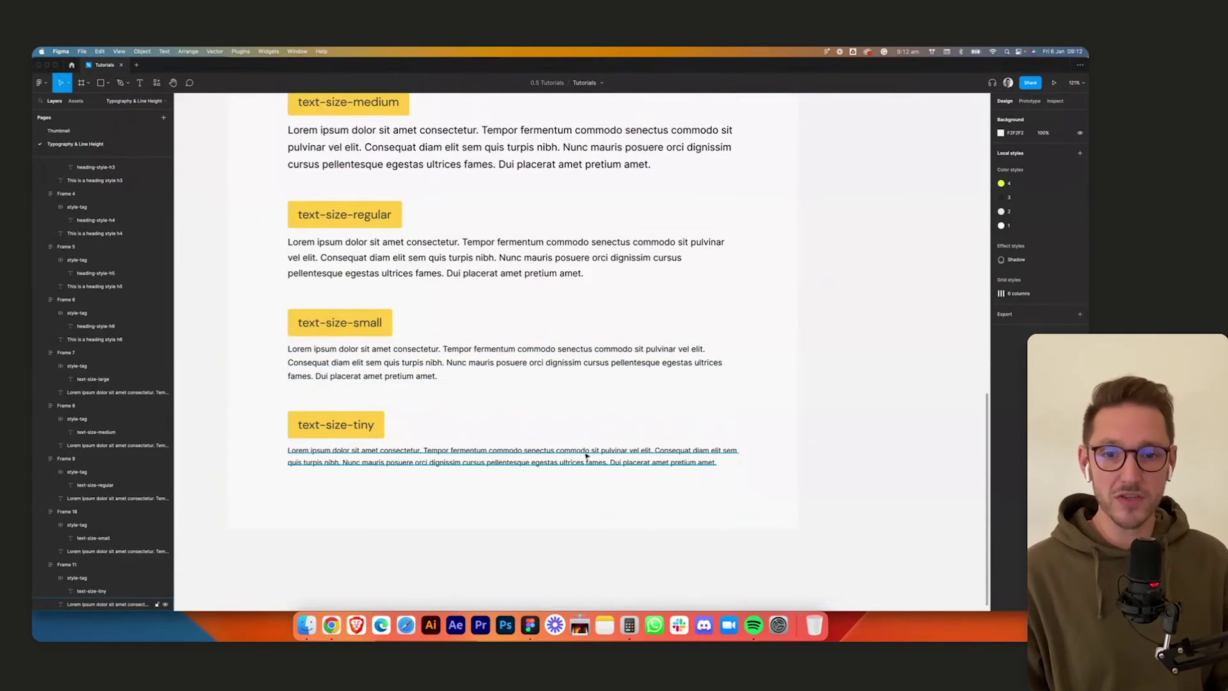
left_click(586, 455)
left_click(849, 441)
left_click(579, 369)
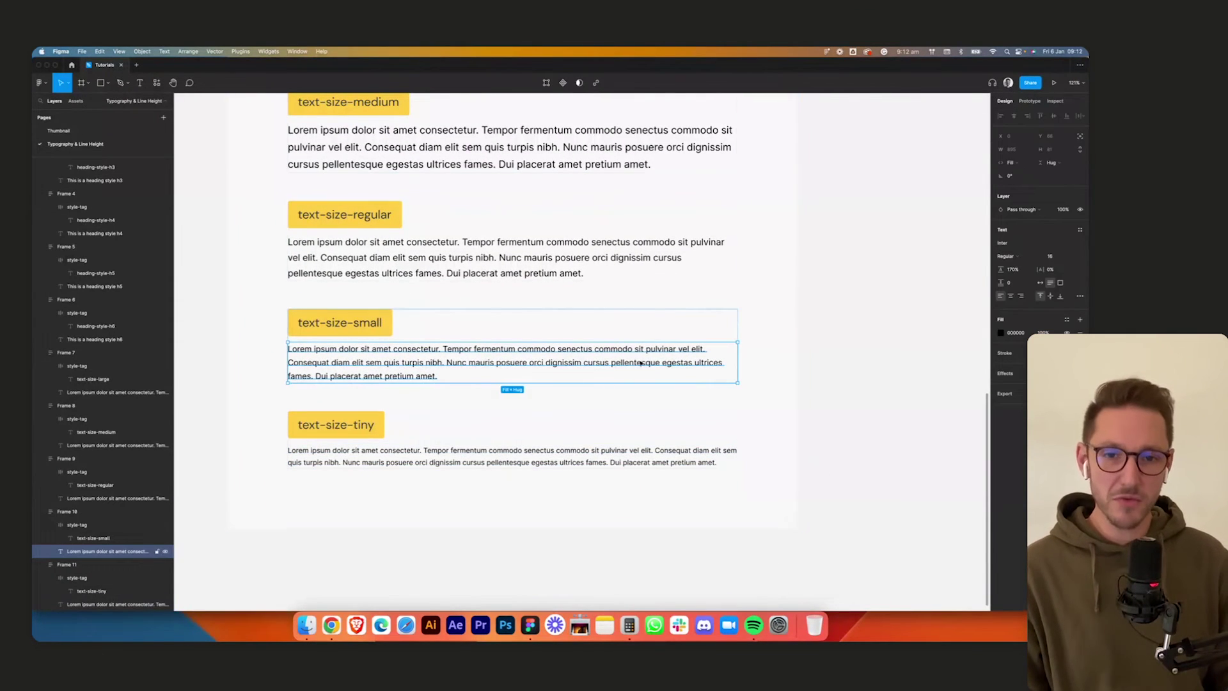
scroll(851, 376, "up", 10)
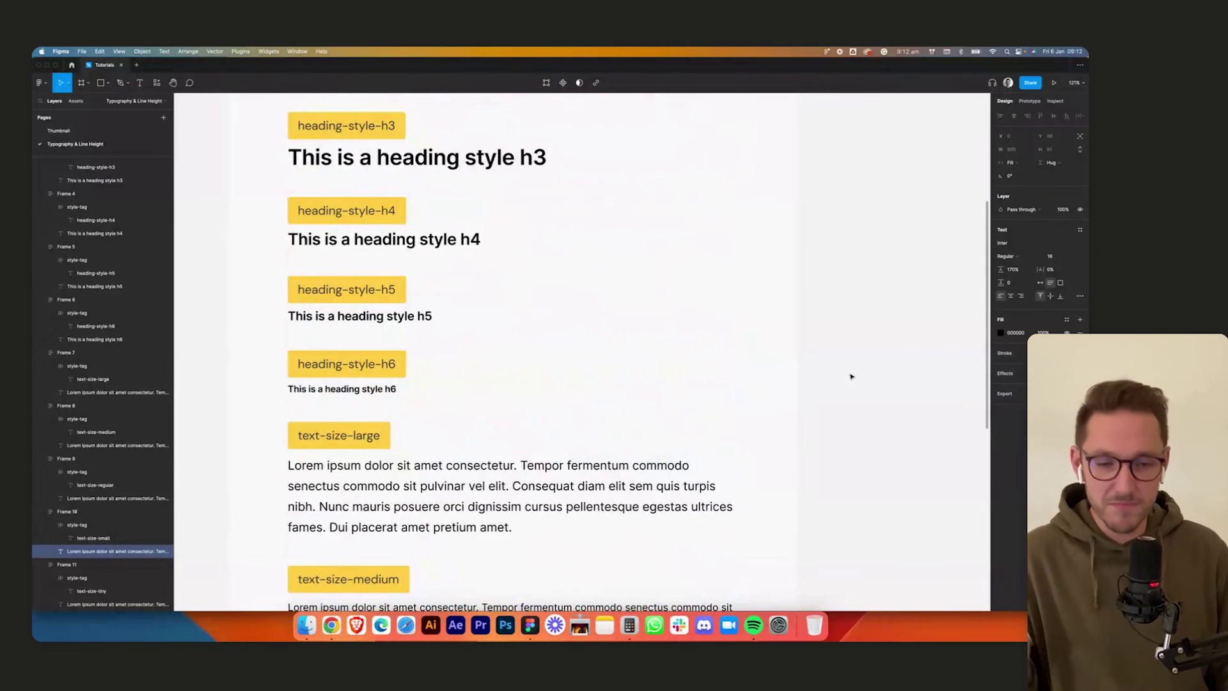
scroll(858, 370, "down", 5)
left_click(858, 368)
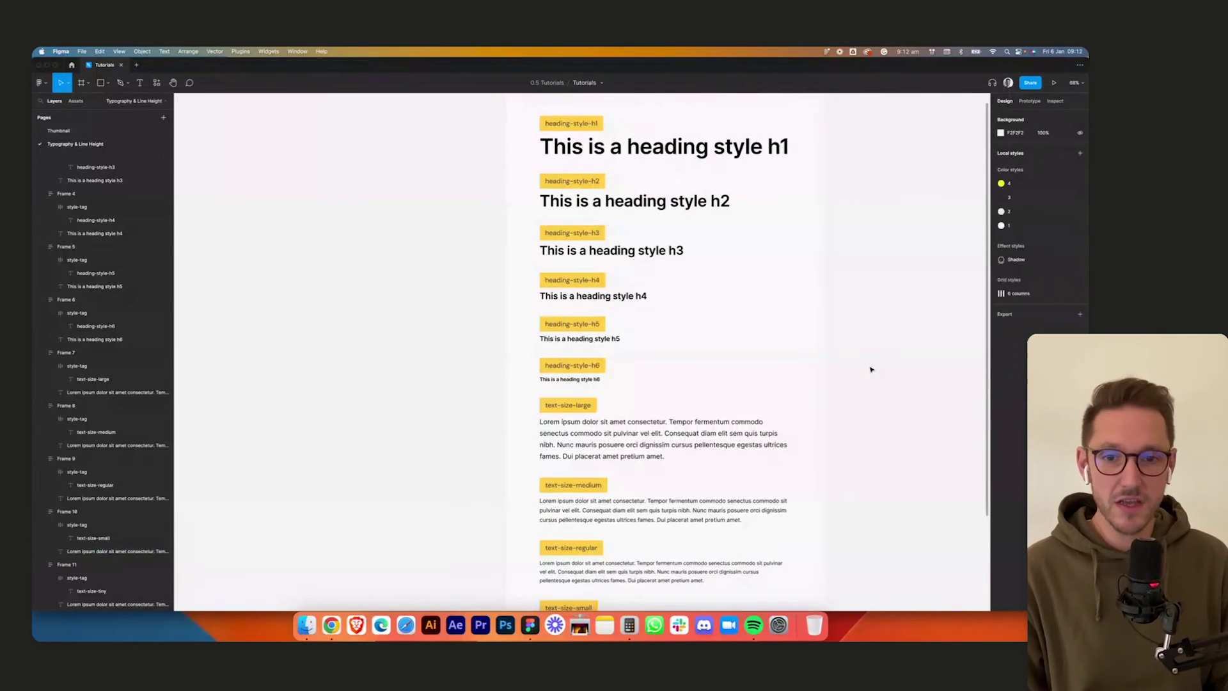
scroll(757, 356, "down", 3)
scroll(761, 259, "up", 4)
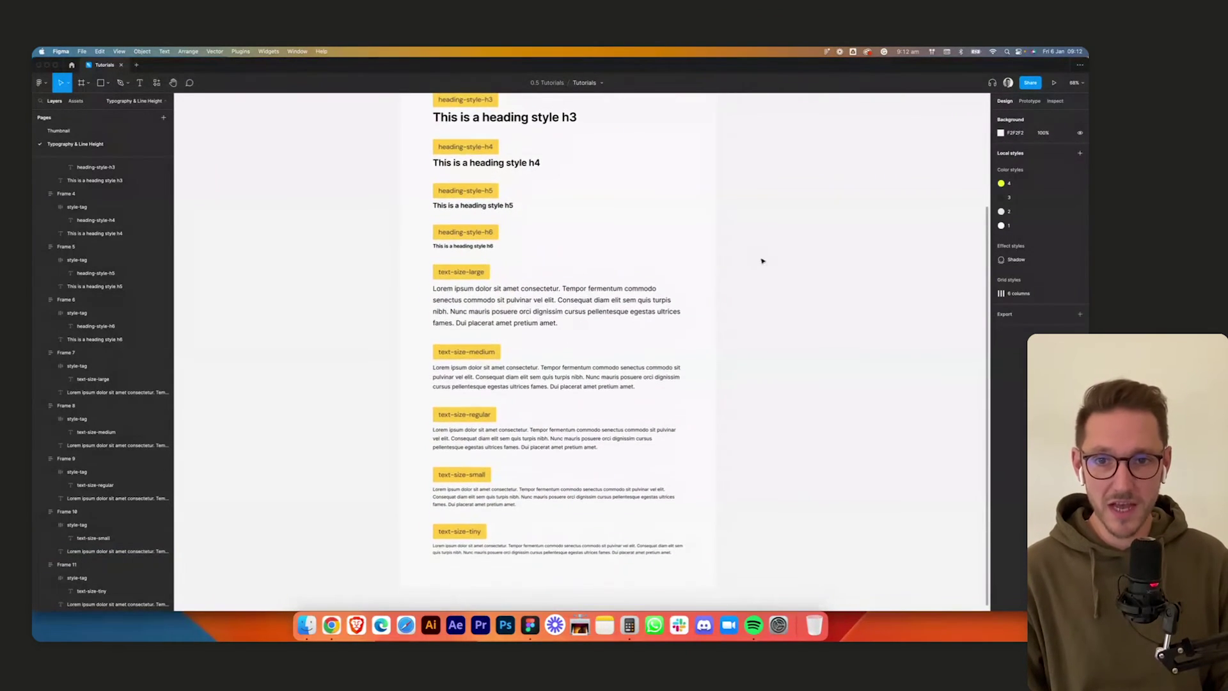
scroll(729, 400, "right", 1)
left_click(532, 429)
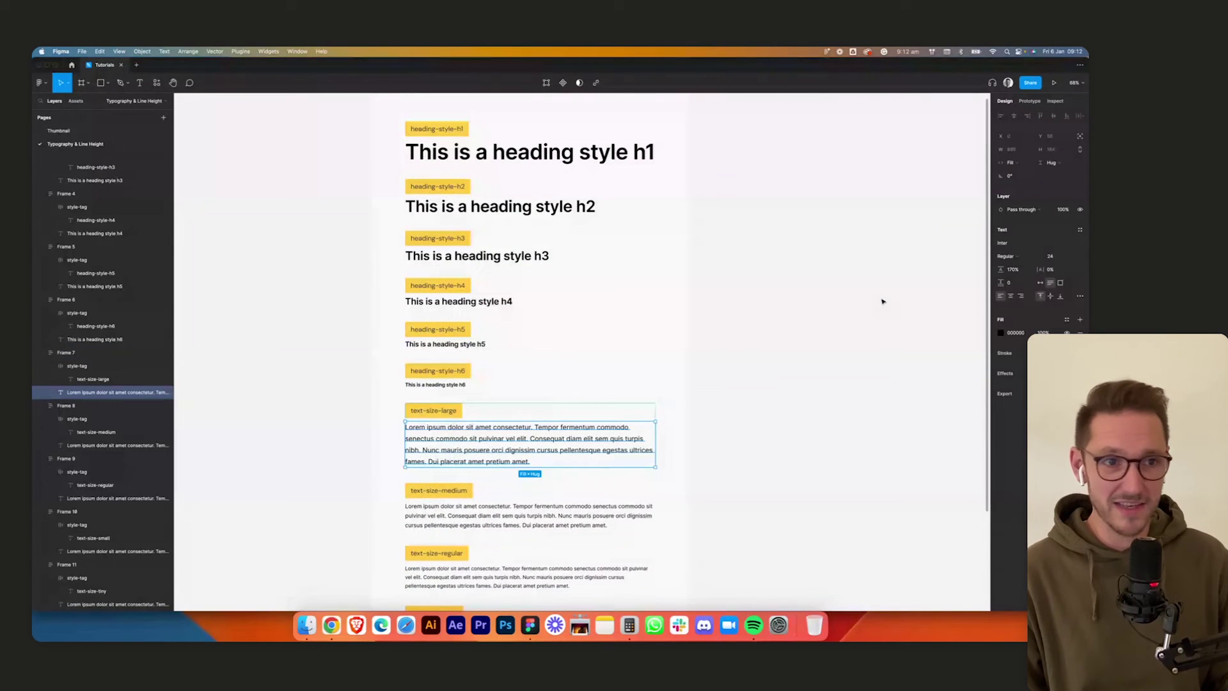
left_click(1079, 231)
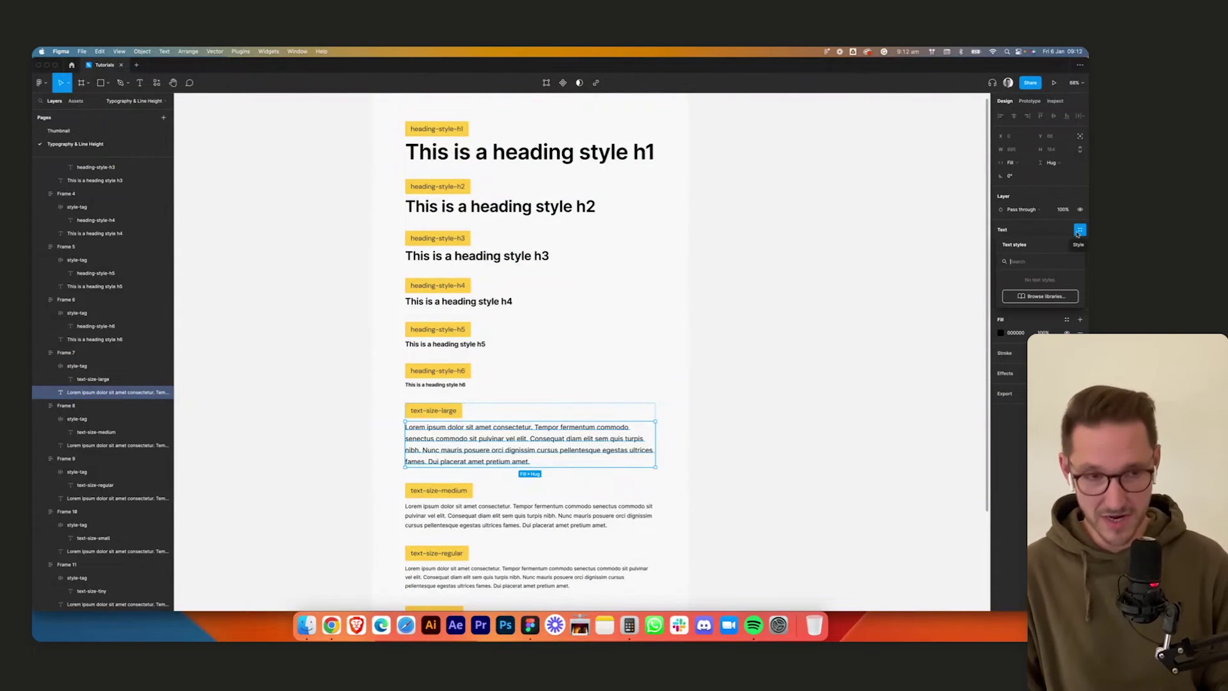
left_click(822, 273)
- Create a text style named heading-style-h1 from the h1 heading, copying the style name for reuse
scroll(754, 256, "up", 3)
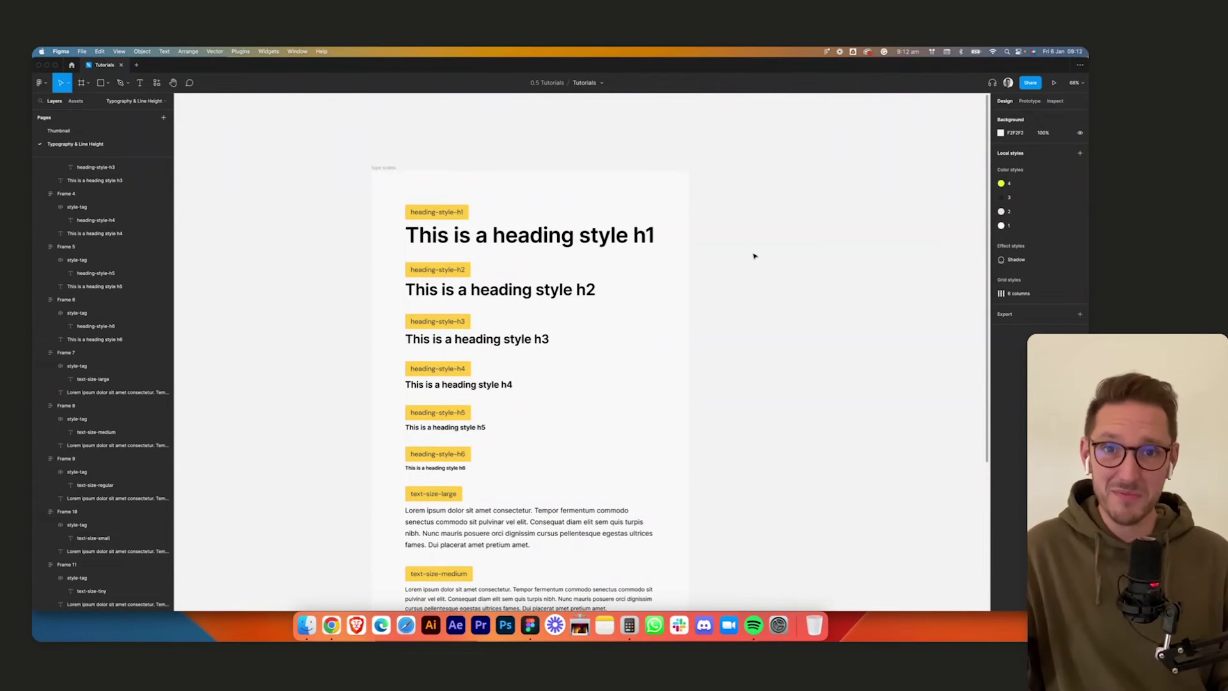
left_click(584, 232)
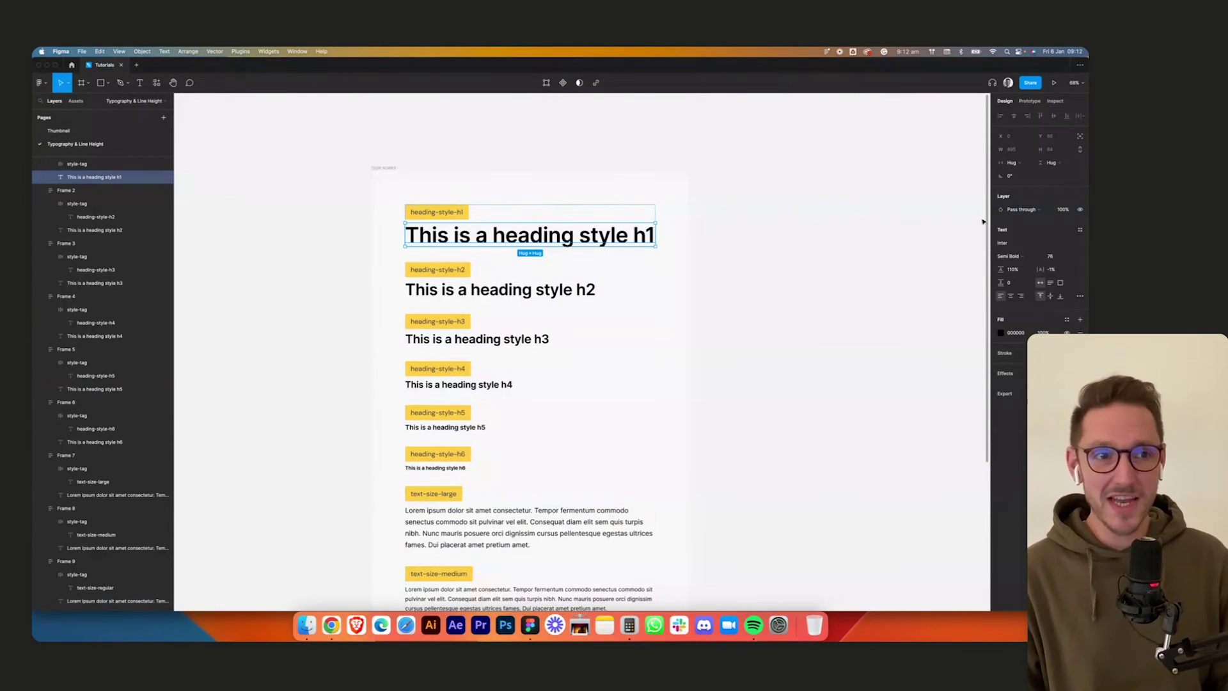
left_click(1080, 232)
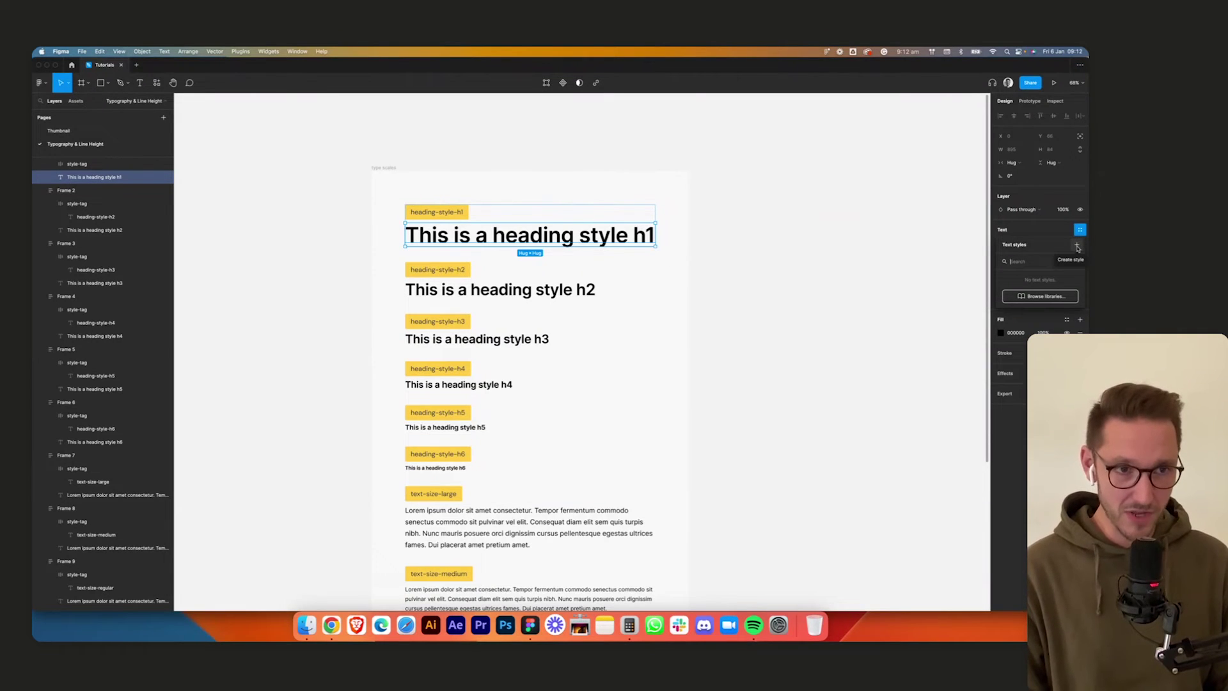
left_click(1078, 247)
type("he")
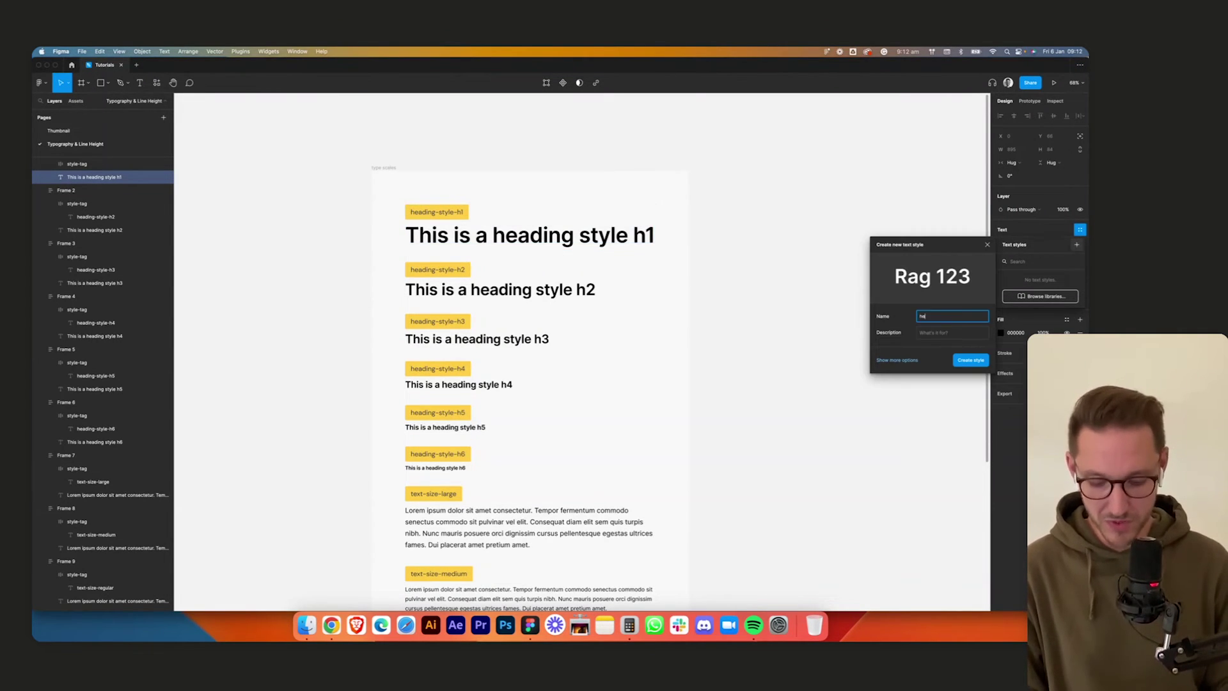
type("ading-style-h1")
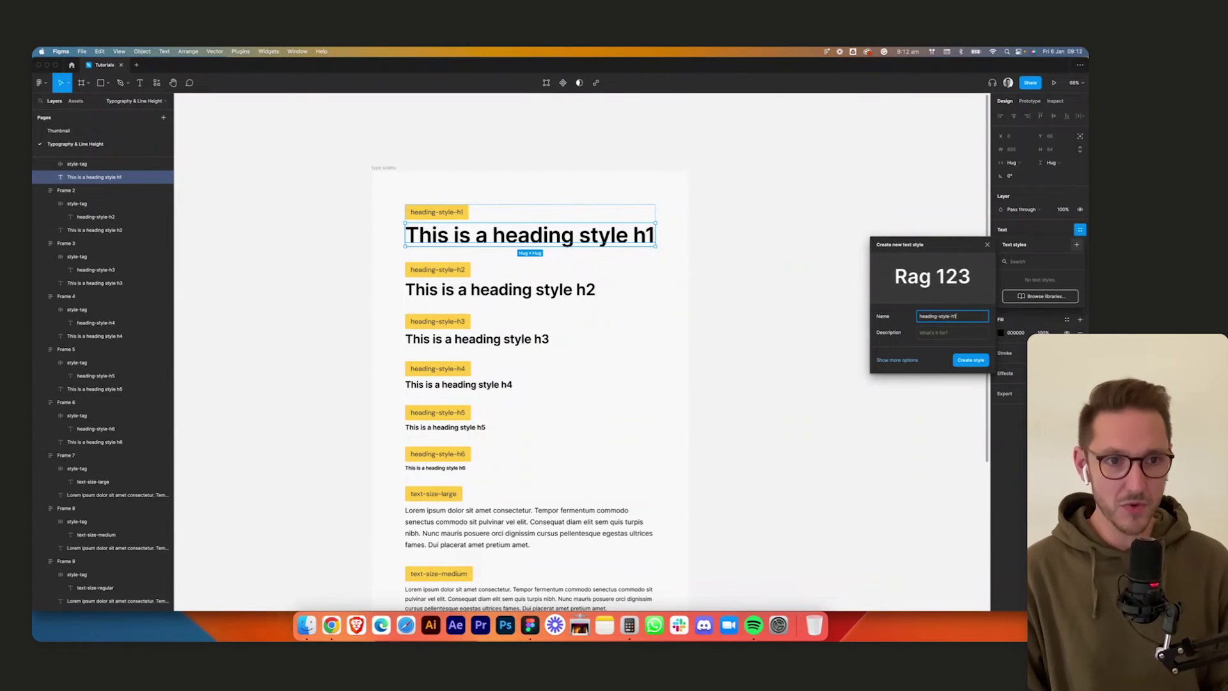
key("super+a")
key("super+c")
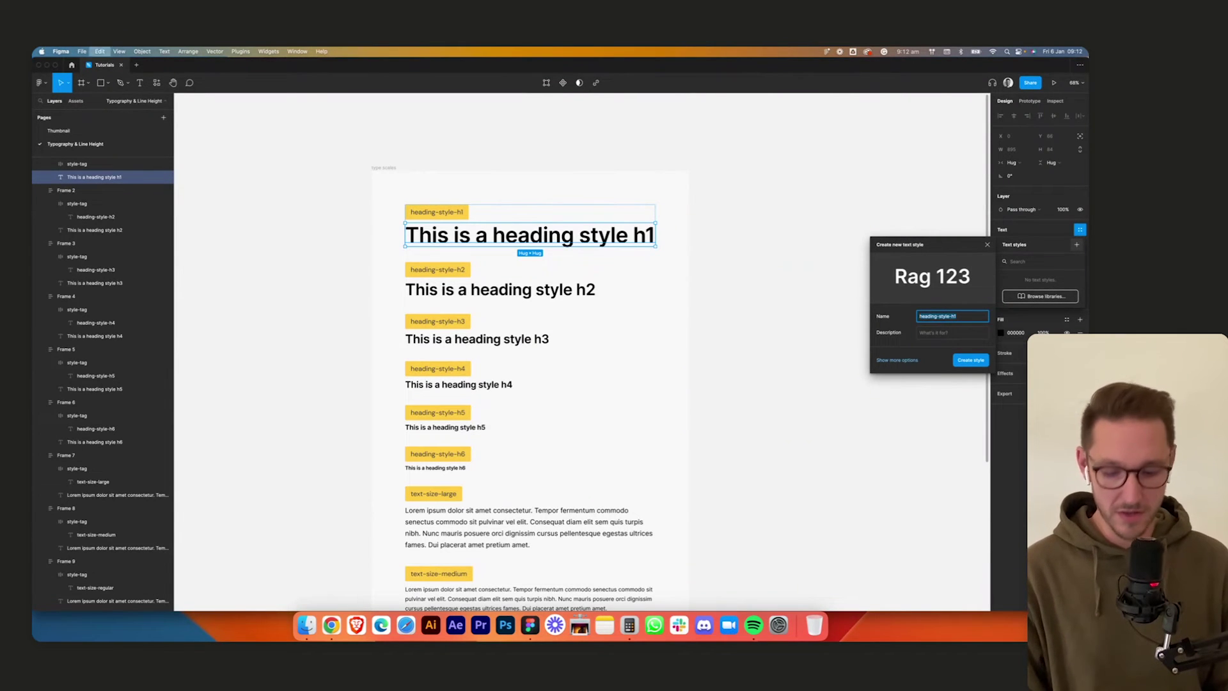
left_click(974, 358)
left_click(740, 242)
- Create a text style named heading-style-h2 from the h2 heading, reusing the copied name
left_click(580, 290)
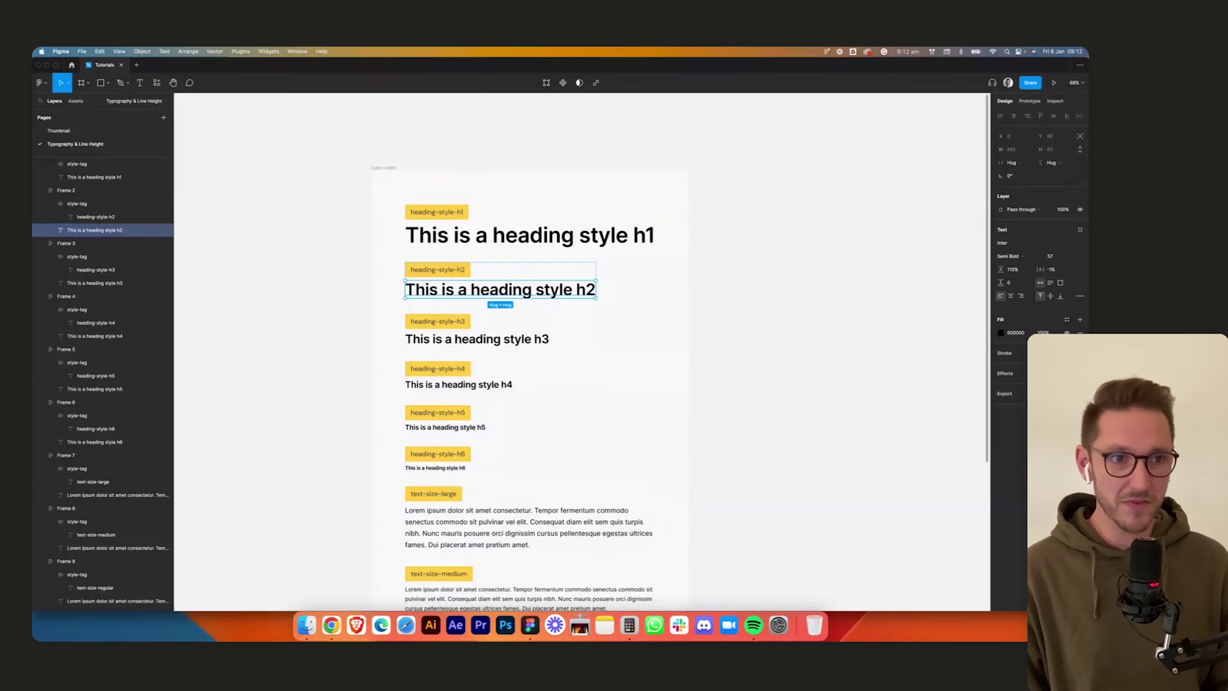
left_click(1080, 233)
left_click(1077, 245)
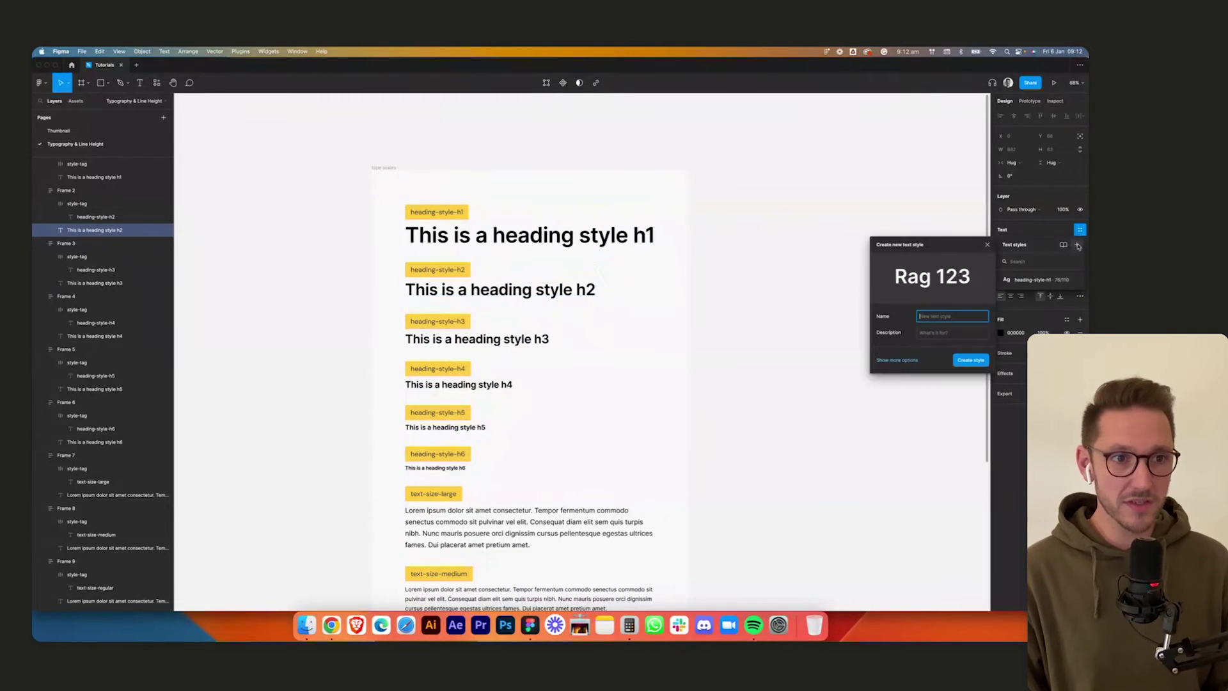
key("super+v")
key("Return")
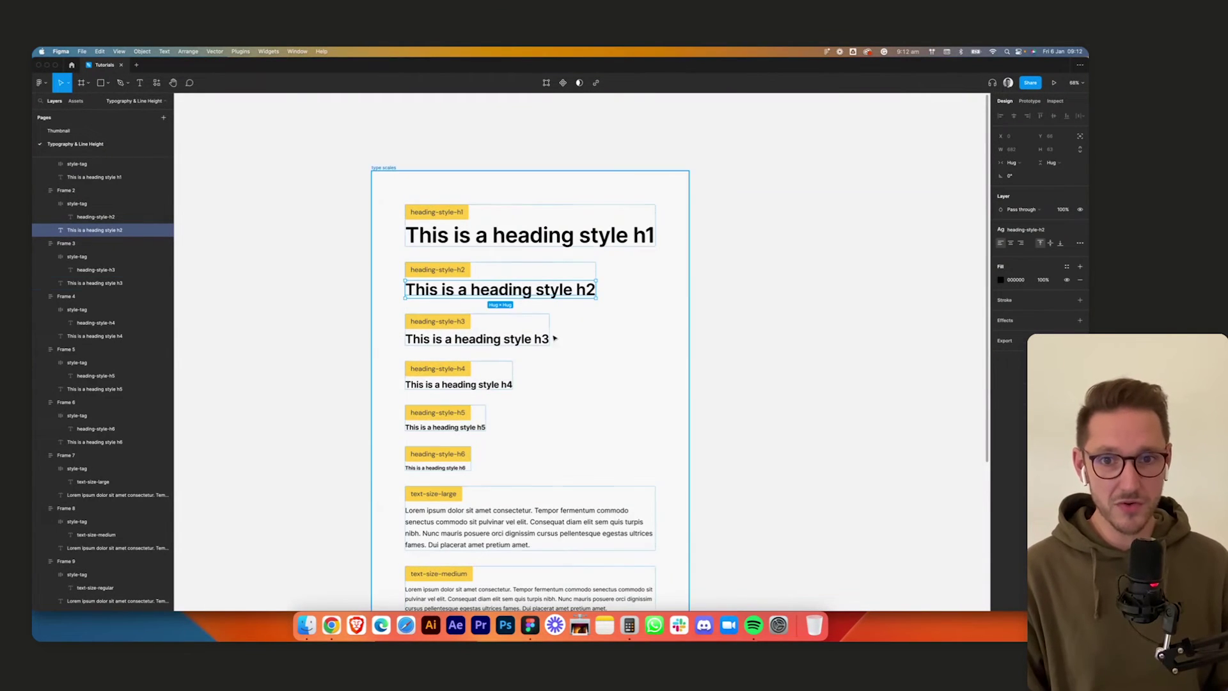
- Create a text style named heading-style-h3 from the h3 heading
left_click(524, 338)
left_click(1079, 232)
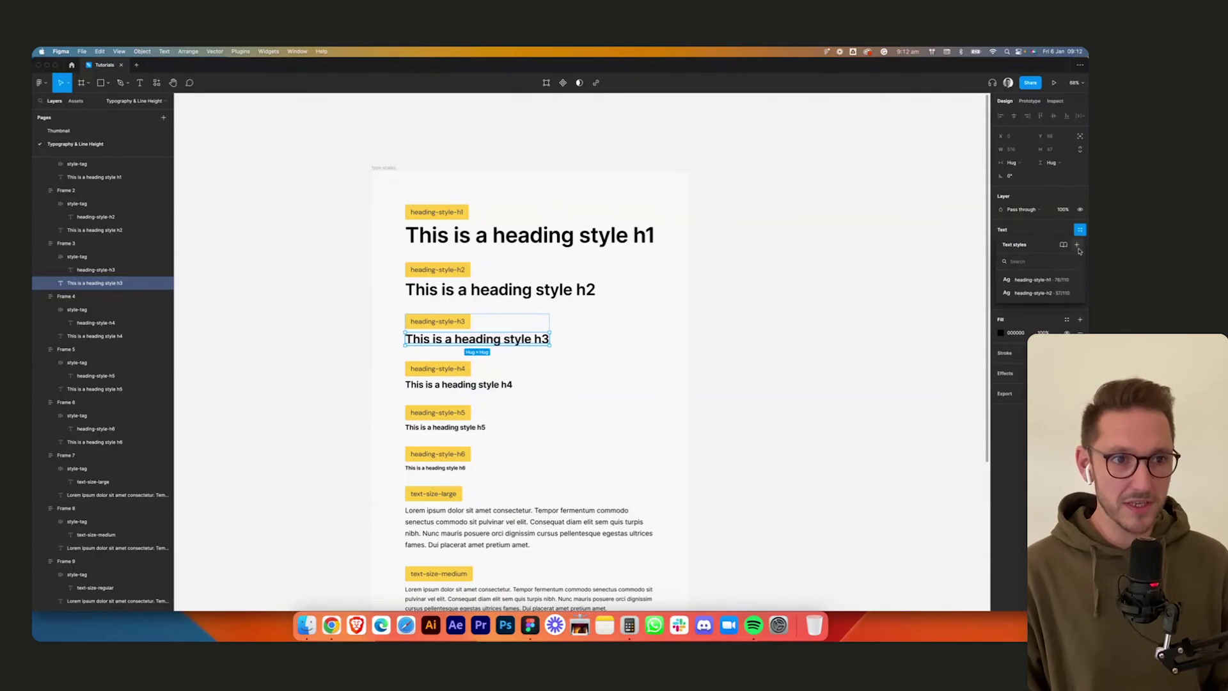
left_click(1078, 247)
type("3")
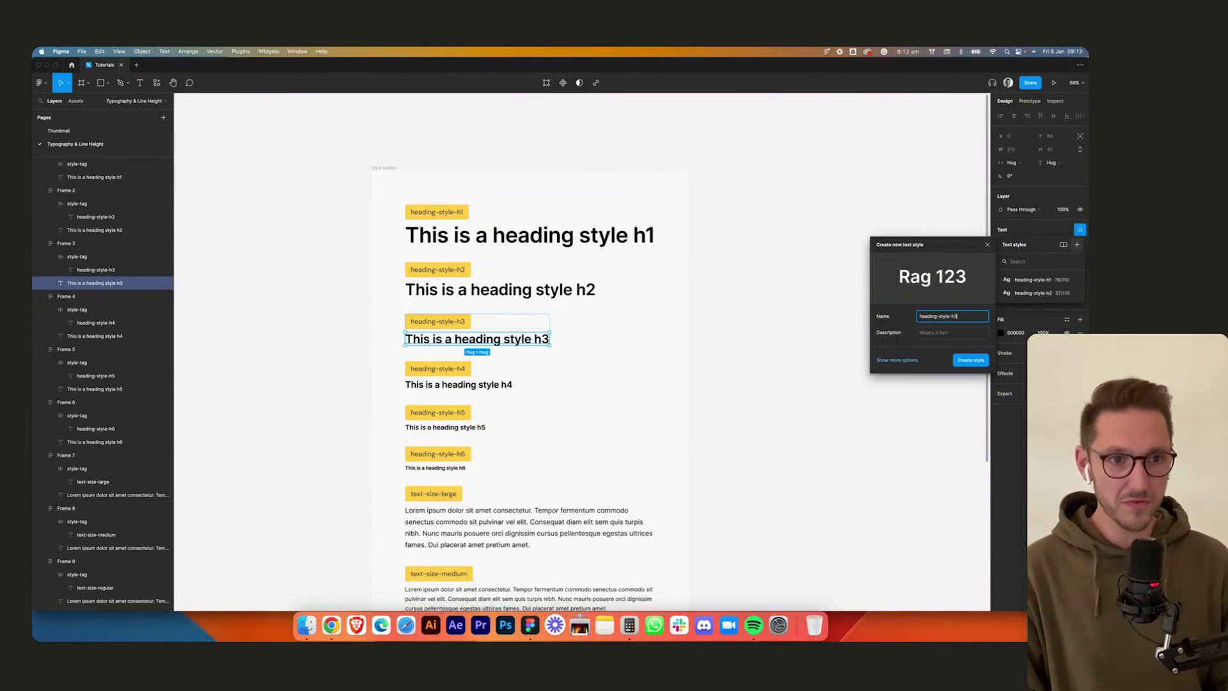
key("Return")
- Create a text style named text-size-large from the paragraph under the text-size-large tag
scroll(640, 409, "down", 3)
left_click(535, 389)
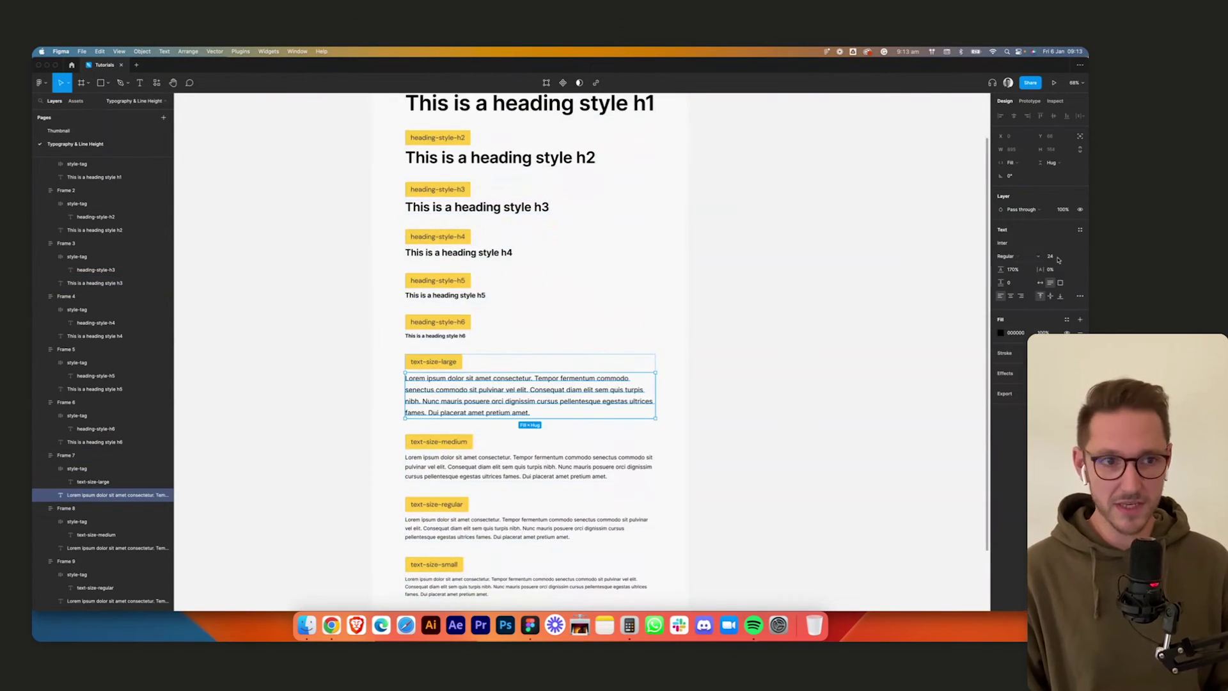
left_click(1080, 228)
left_click(1078, 247)
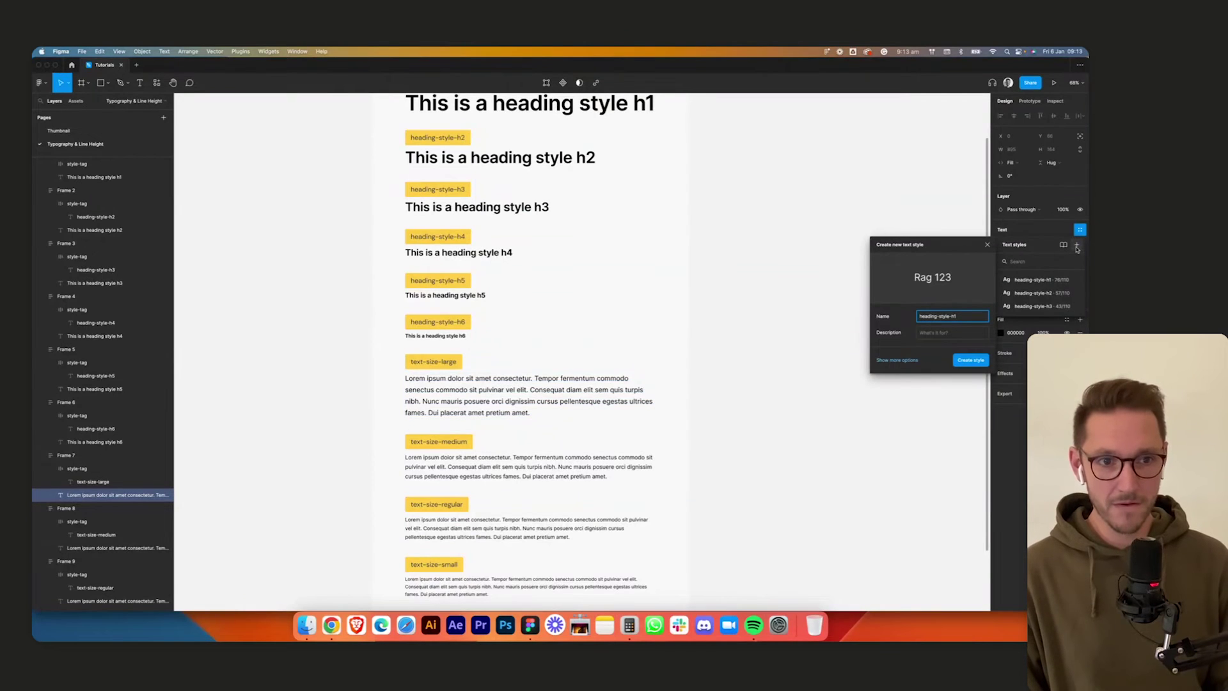
type("text-siz")
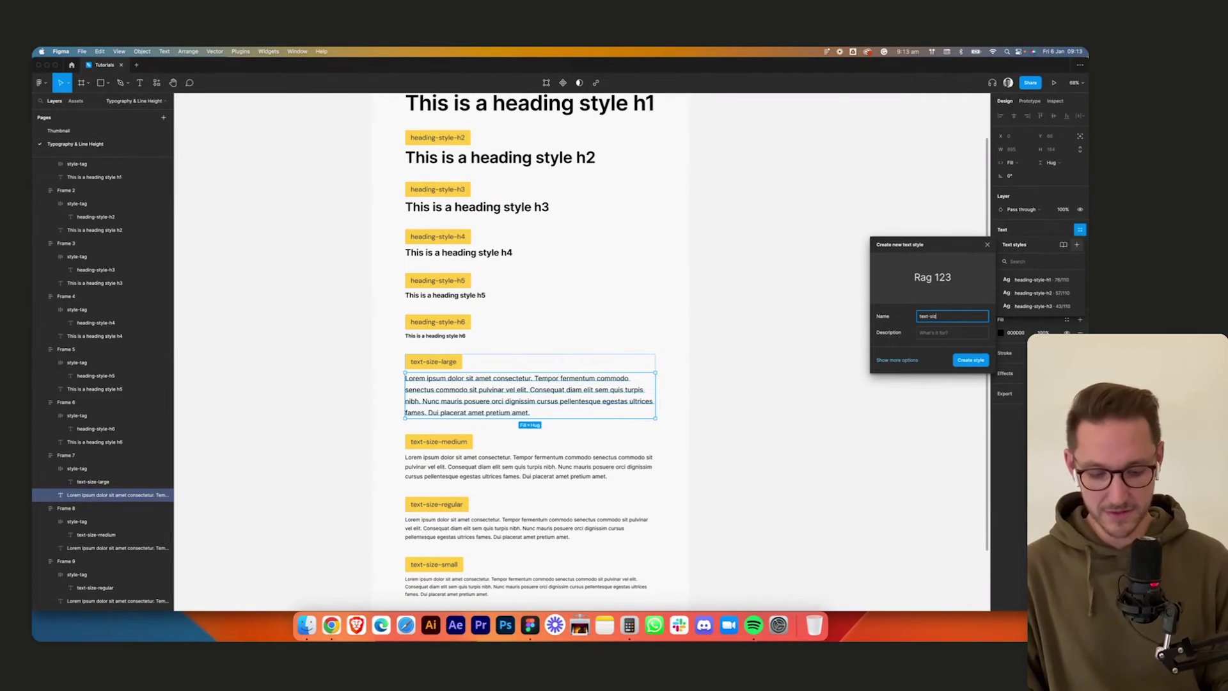
type("e-large")
key("super+a")
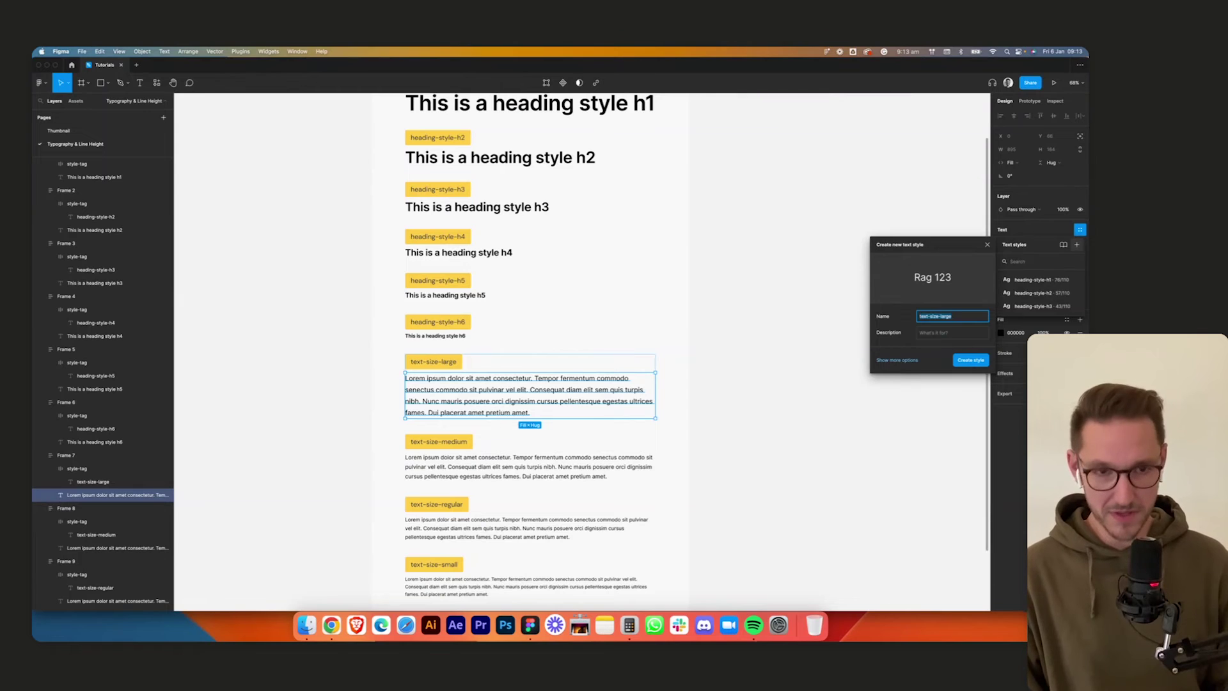
key("Return")
- Create a text style named text-size-medium from the paragraph under the text-size-medium tag
left_click(589, 456)
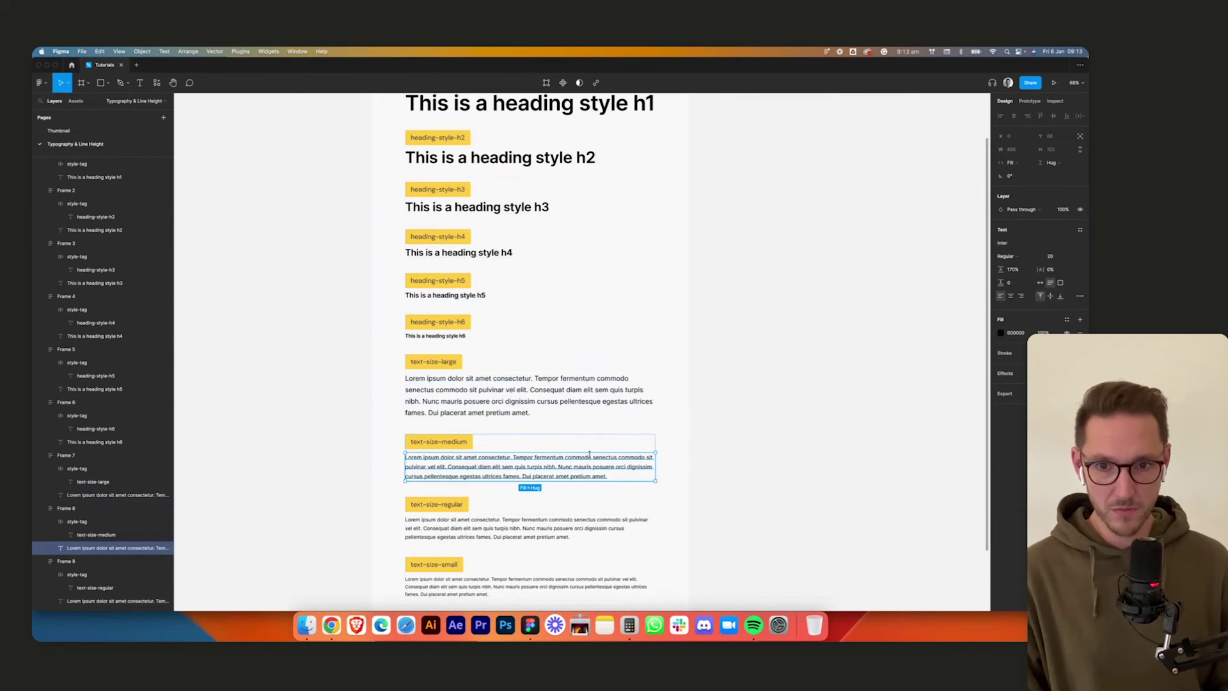
left_click(1080, 230)
left_click(1076, 245)
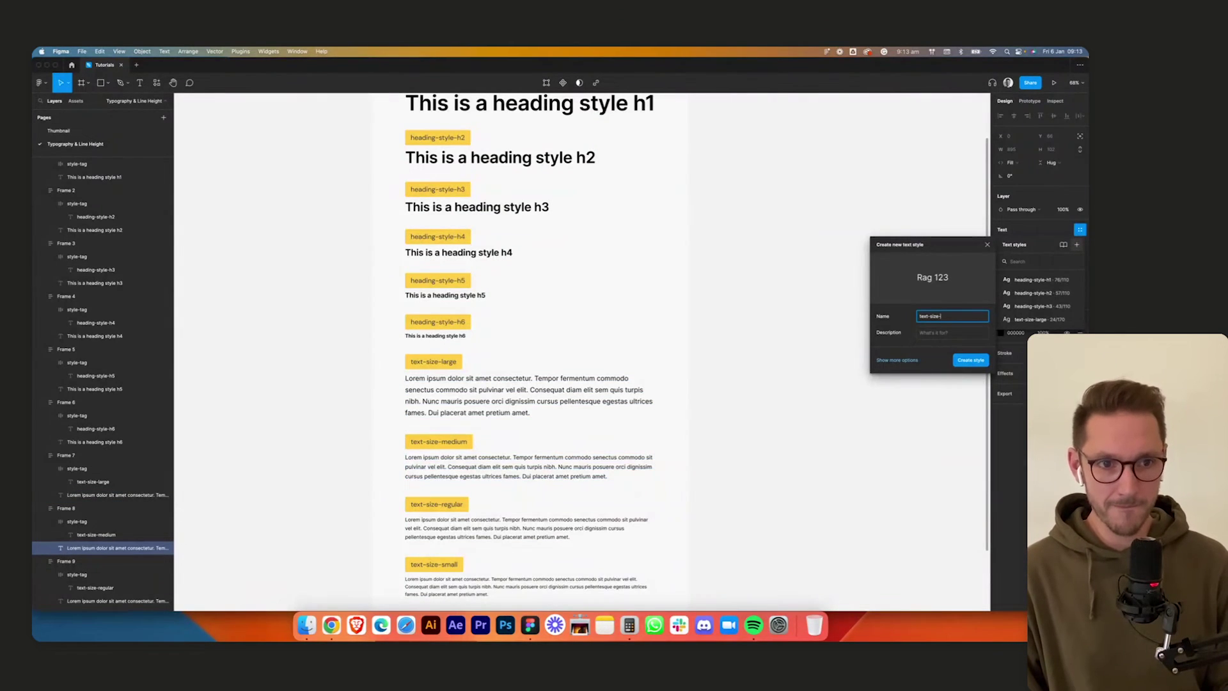
type("medium")
key("Return")
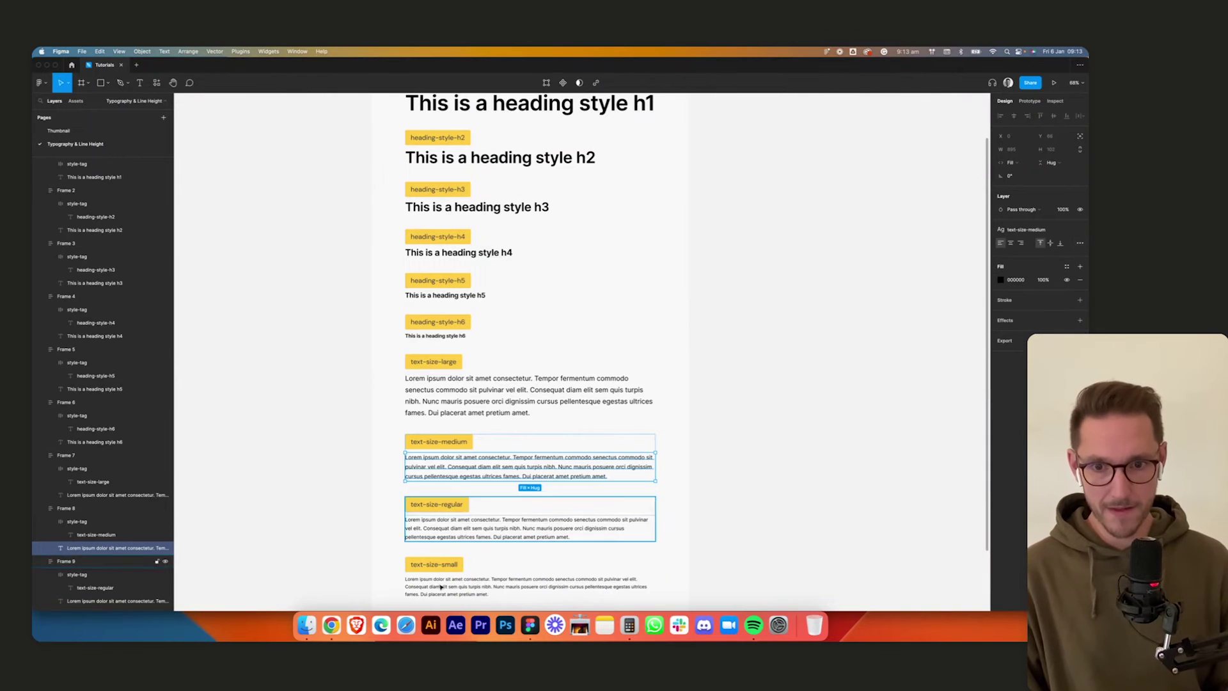
- Create a text style named text-size-regular from the paragraph under the text-size-regular tag
left_click(513, 519)
left_click(1080, 230)
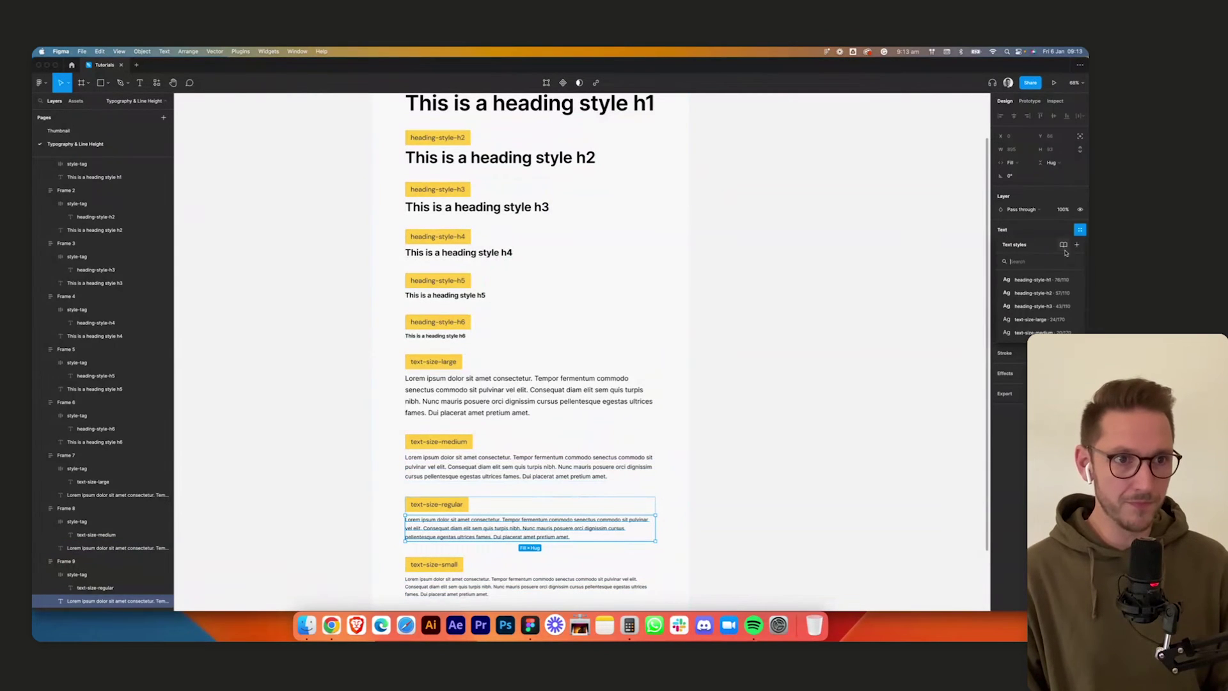
left_click(1076, 244)
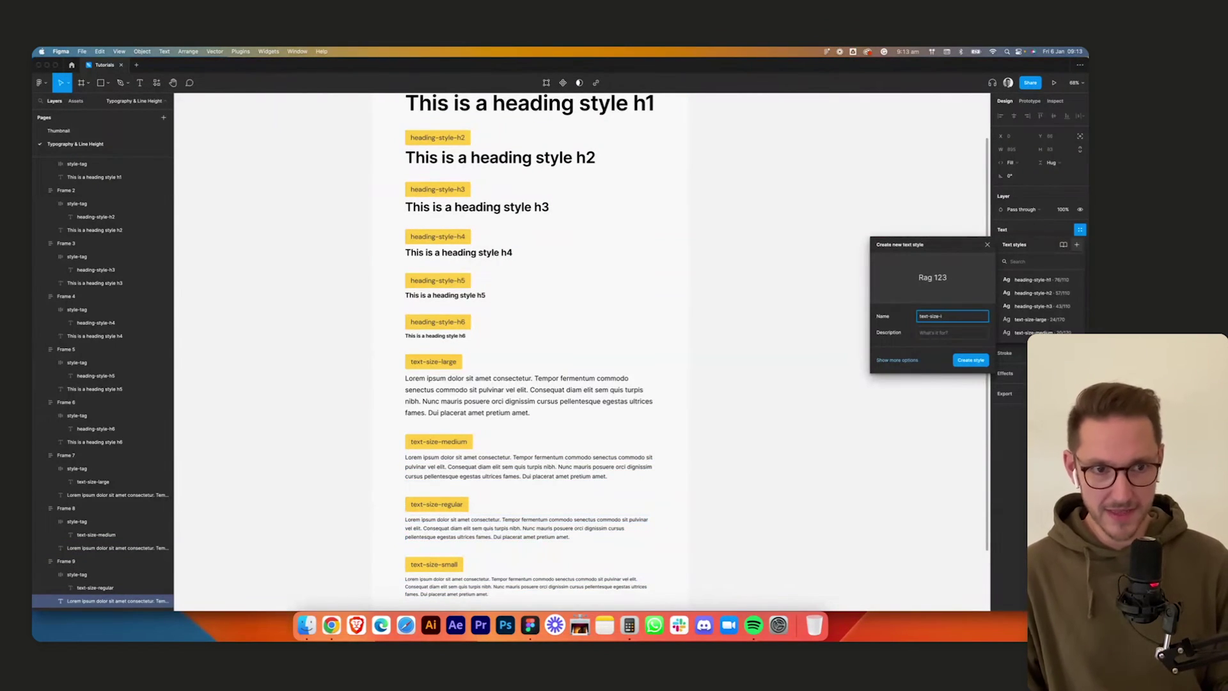
type("egular")
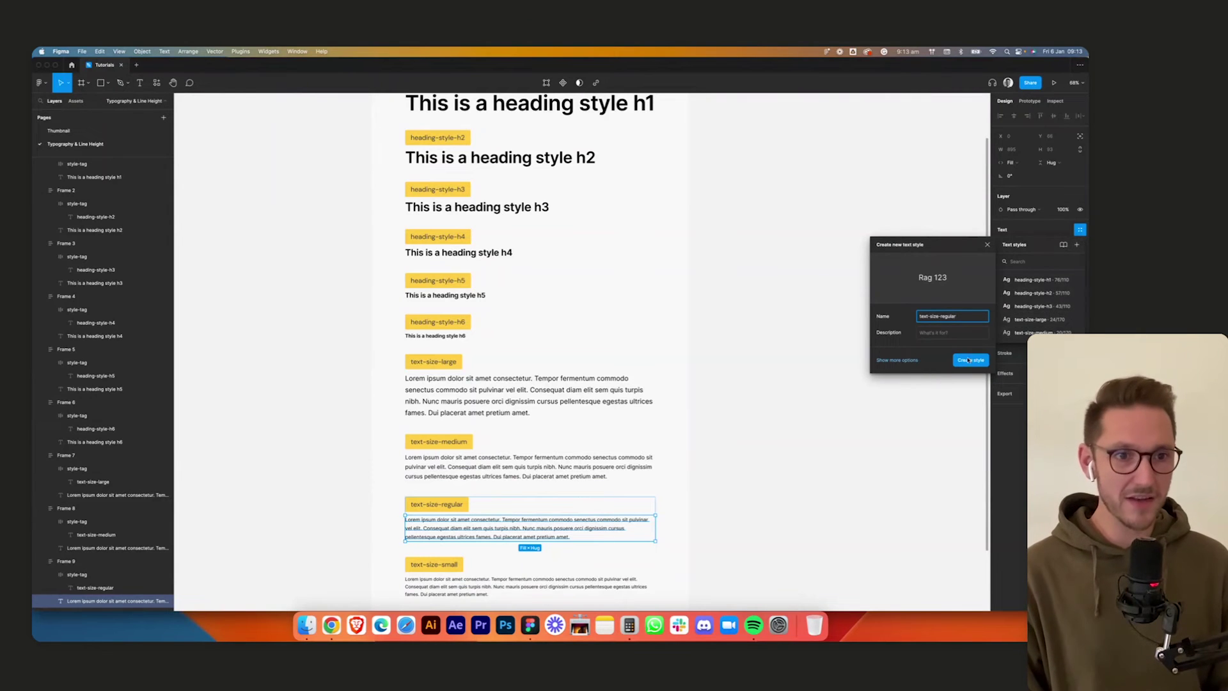
left_click(969, 360)
left_click(767, 330)
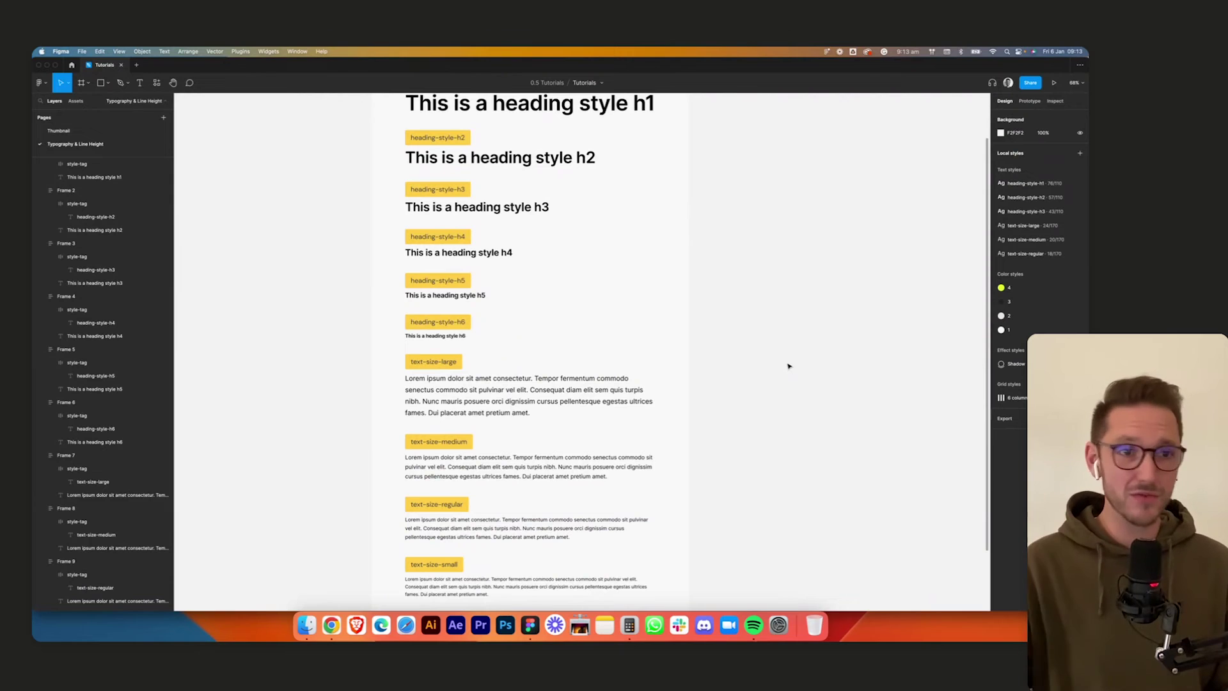
- Add a Desktop preset frame beside the type scale, level with its upper edge, and rename it hero
scroll(789, 366, "up", 3)
scroll(789, 366, "up", 1)
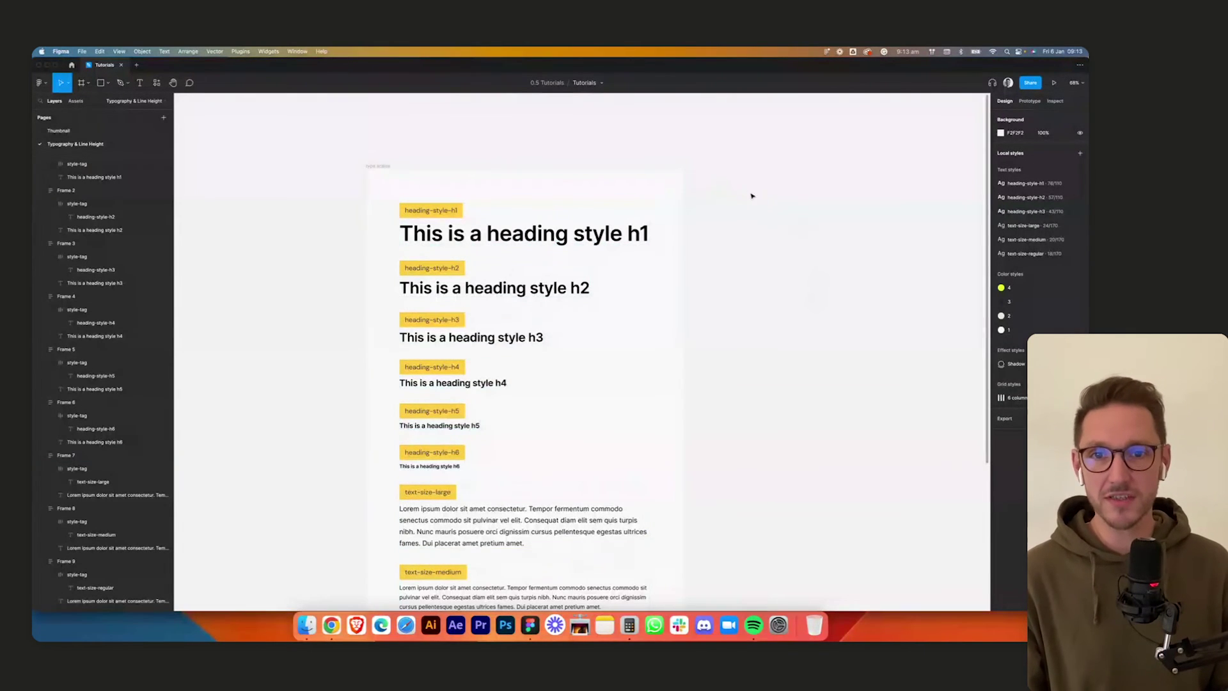
scroll(763, 260, "right", 10)
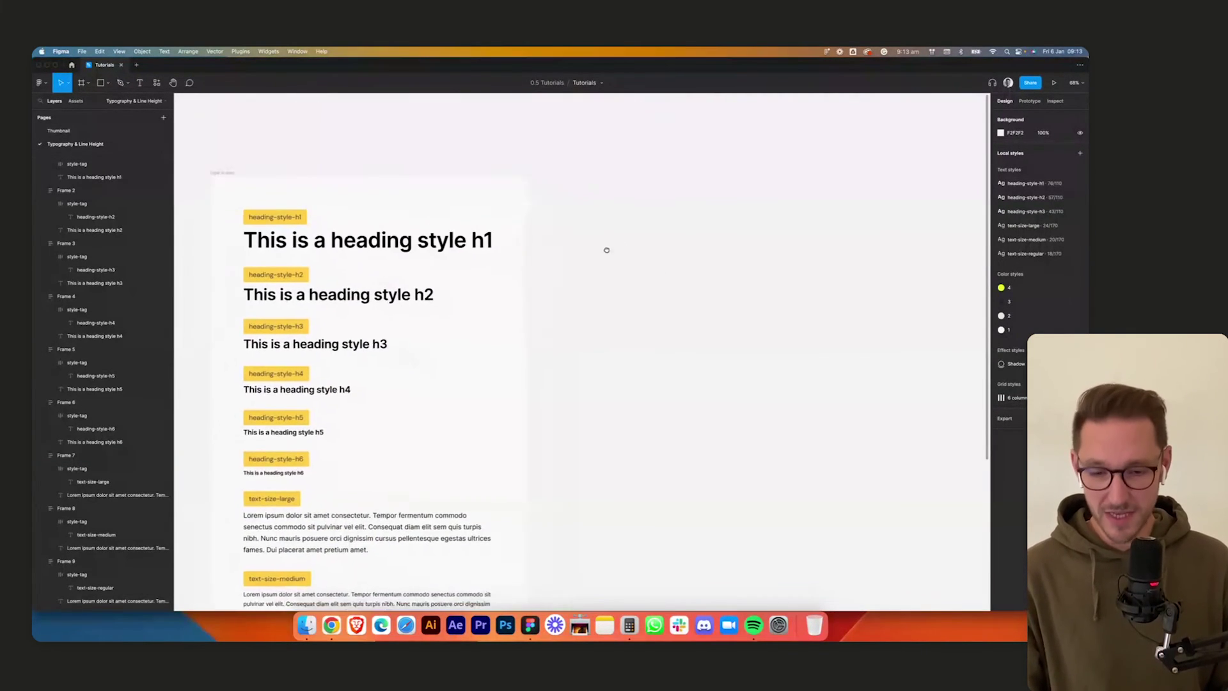
key("f")
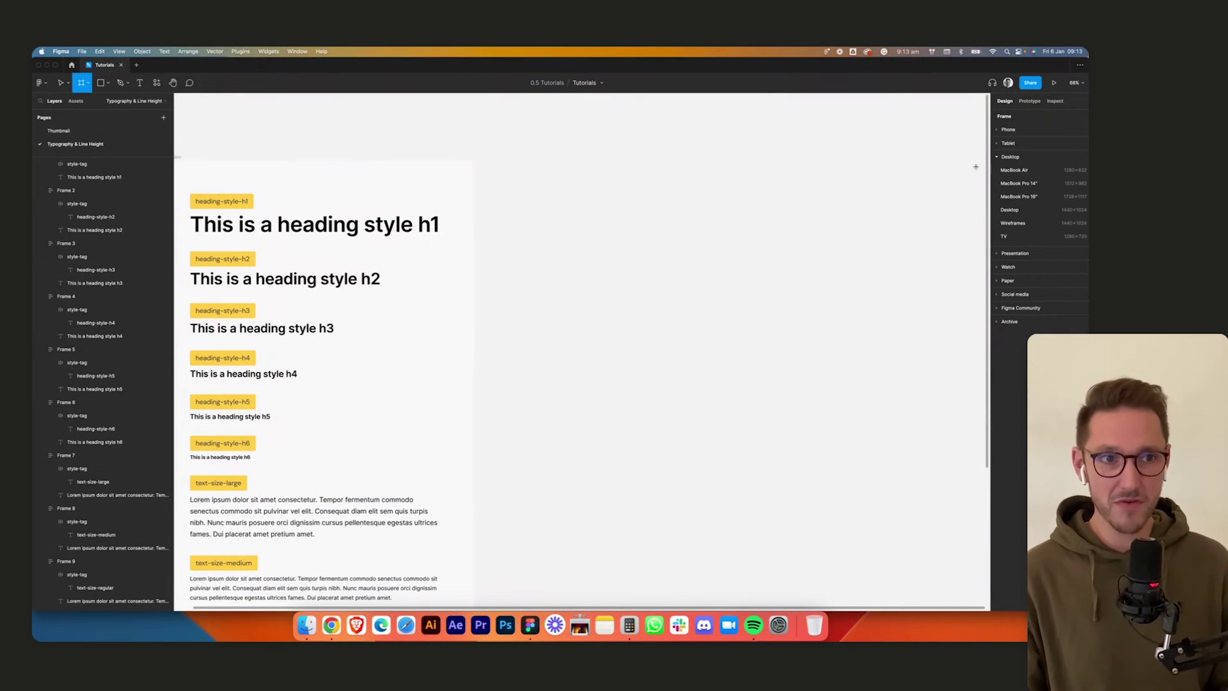
left_click(1010, 210)
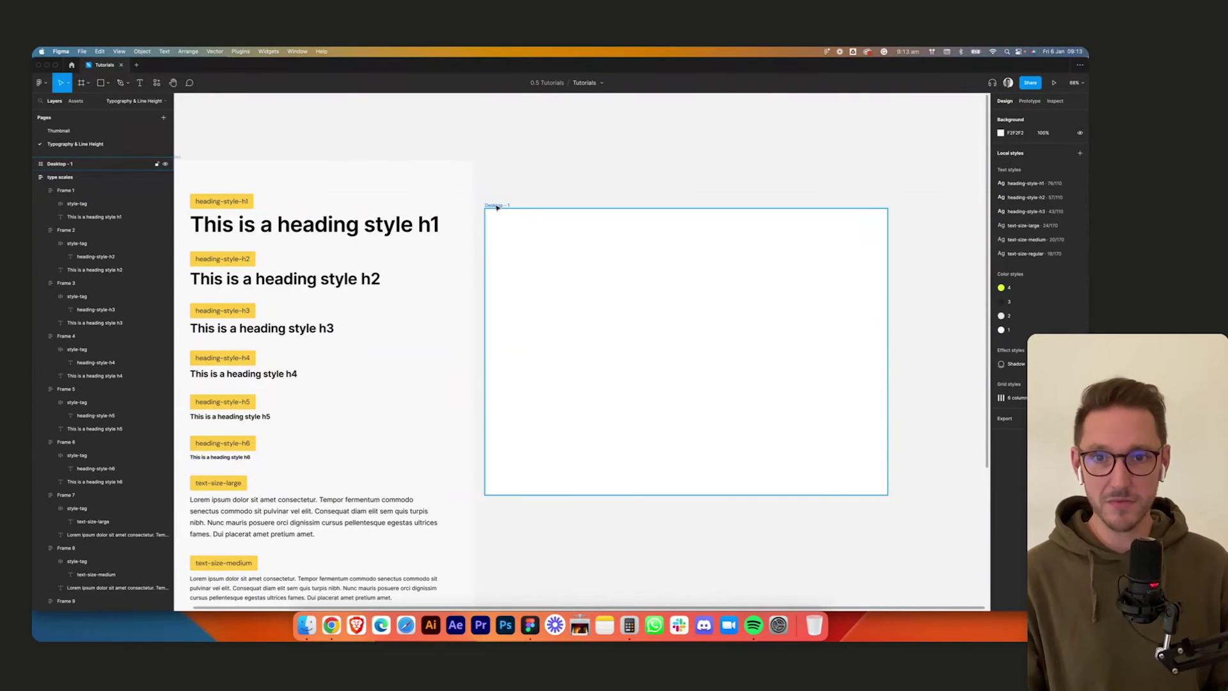
left_click_drag(493, 206, 505, 158)
key("super+r")
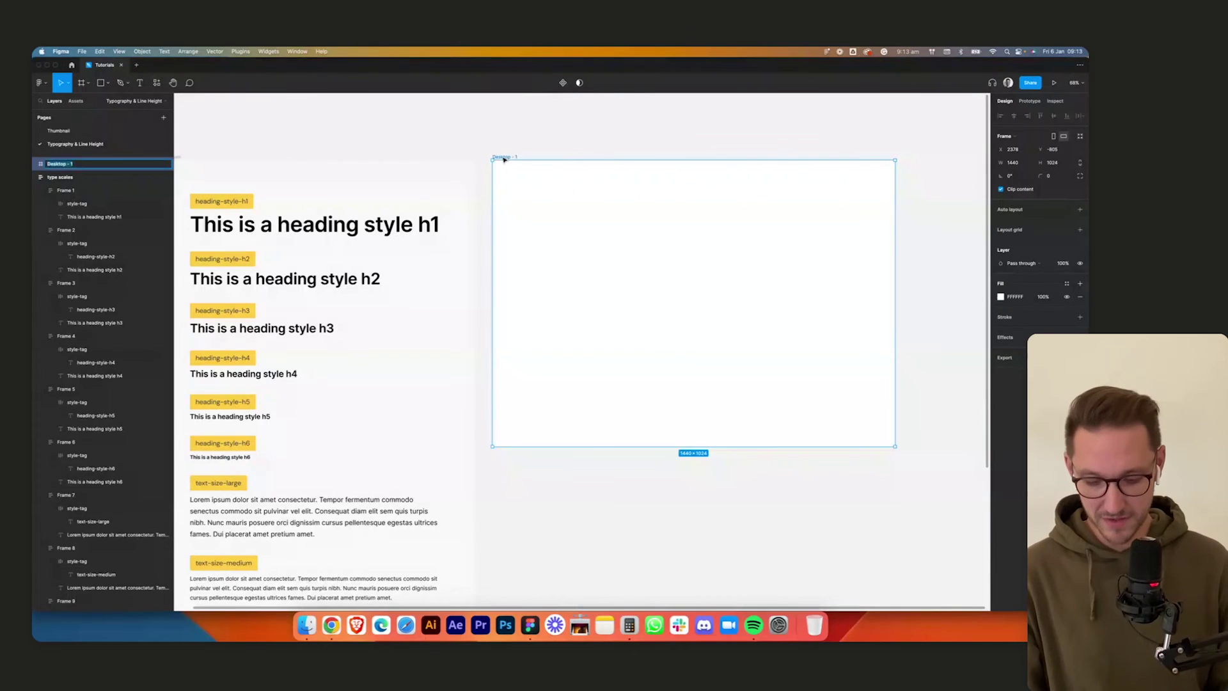
type("hero")
key("Return")
left_click(514, 151)
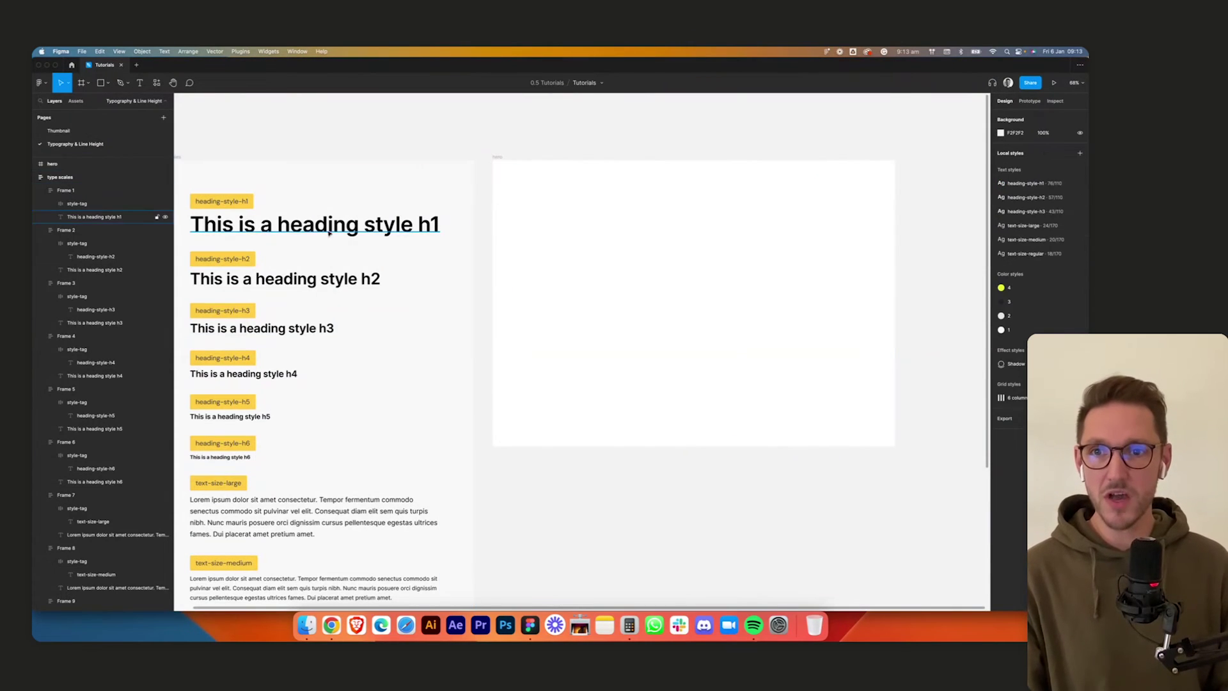
- Copy the h1 heading into the hero frame, change it to "An example of a great headline goes here." and narrow it to two lines
left_click_drag(306, 231, 648, 254)
double_click(648, 254)
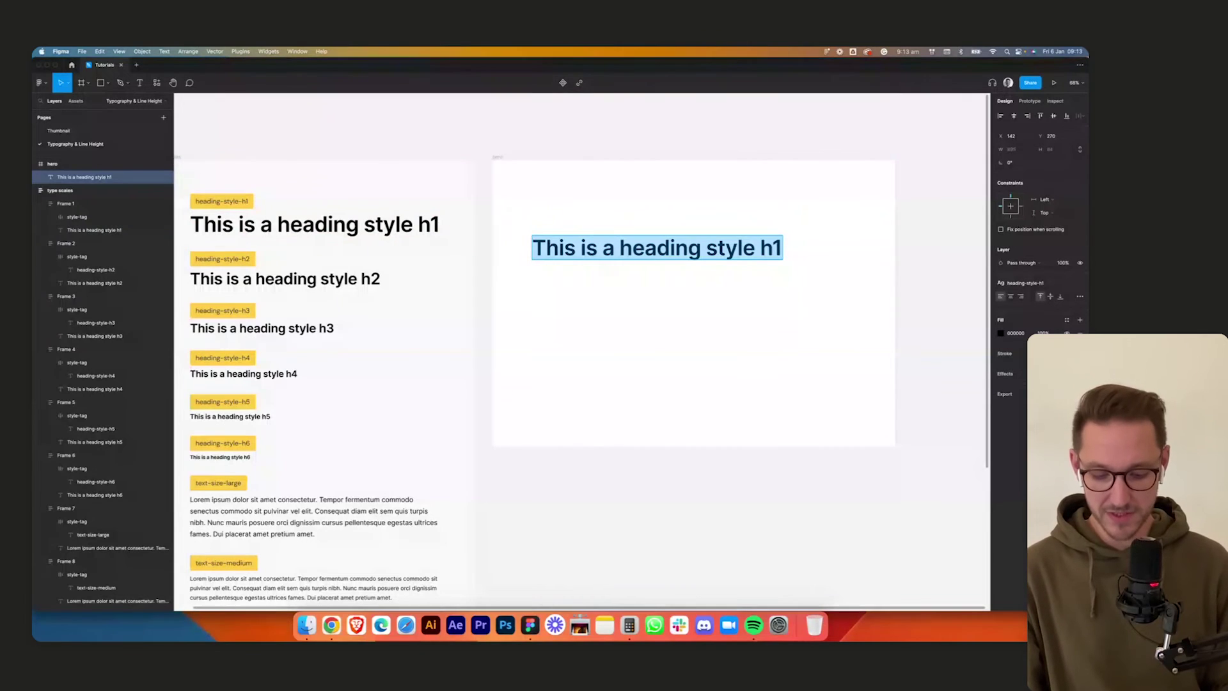
type("An example of")
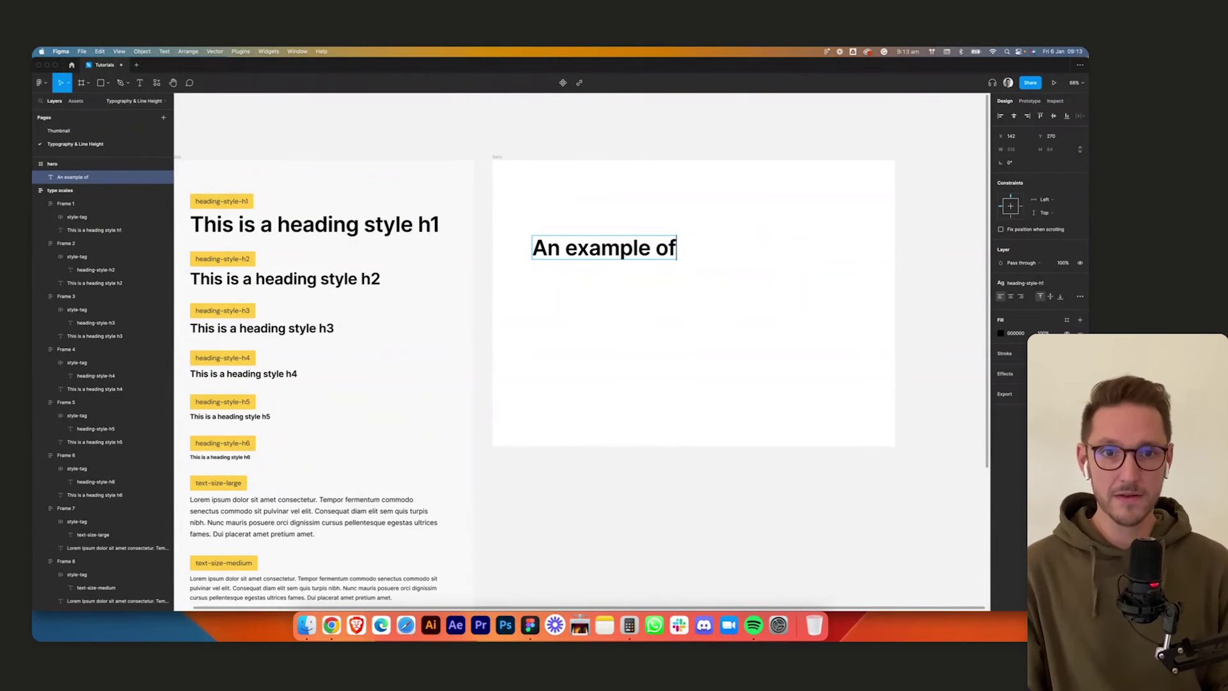
type(" a great ")
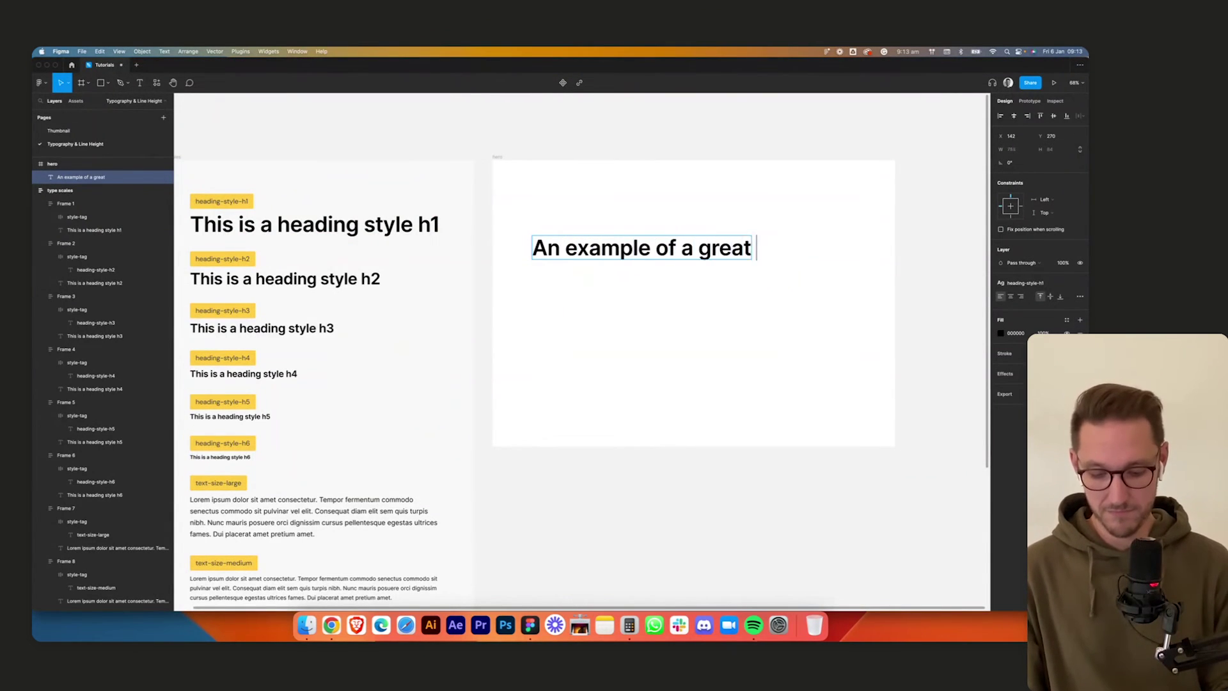
type("headline goes here.")
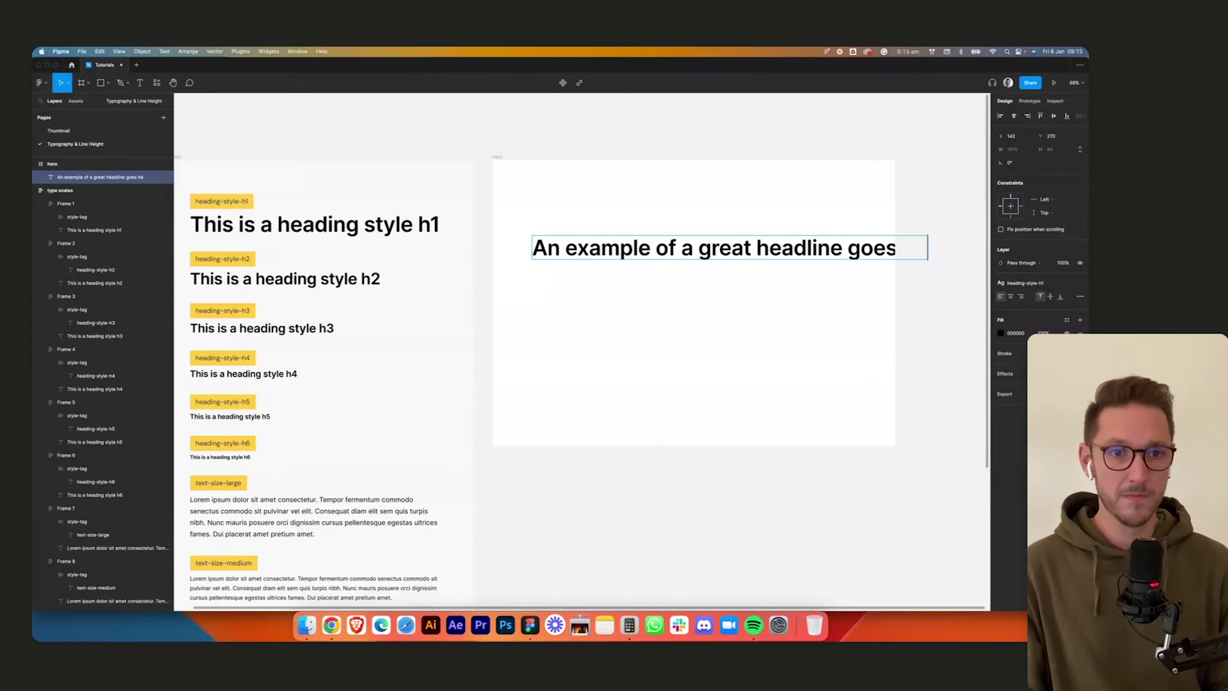
key("Escape")
left_click_drag(953, 248, 781, 250)
left_click(796, 292)
scroll(759, 299, "down", 1)
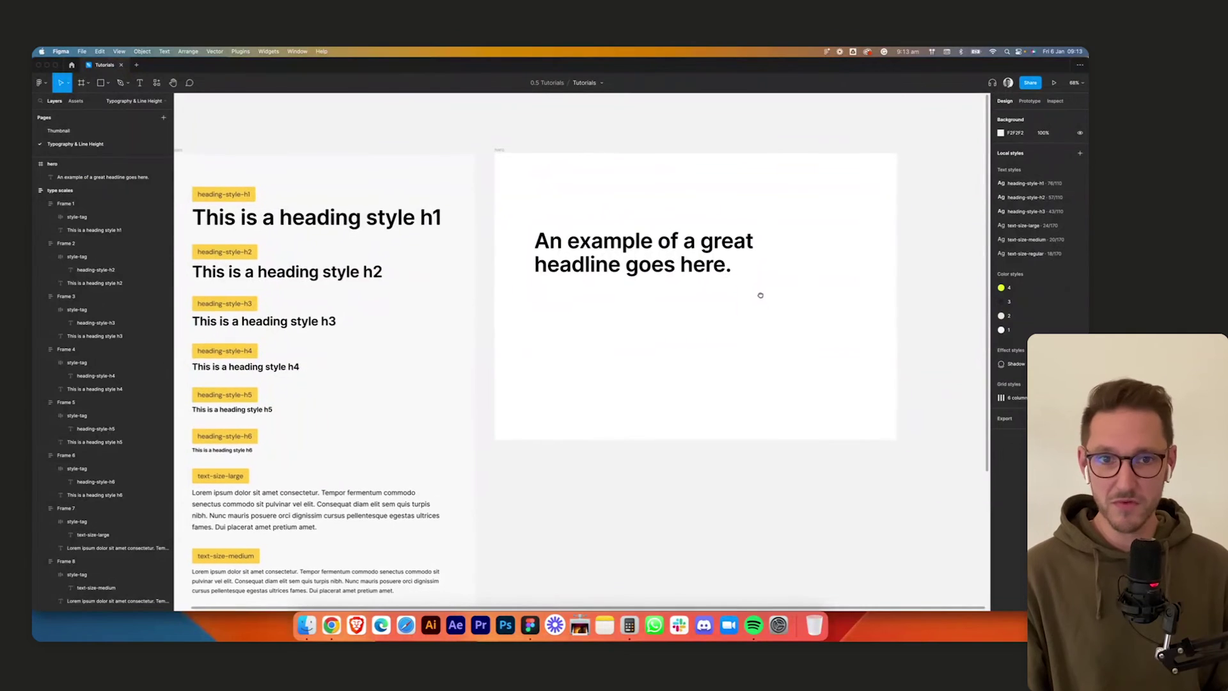
- Copy the text-size-large paragraph under the hero headline and shorten it to end at "senectus commodo sit pulvinar vel elit."
left_click(314, 512)
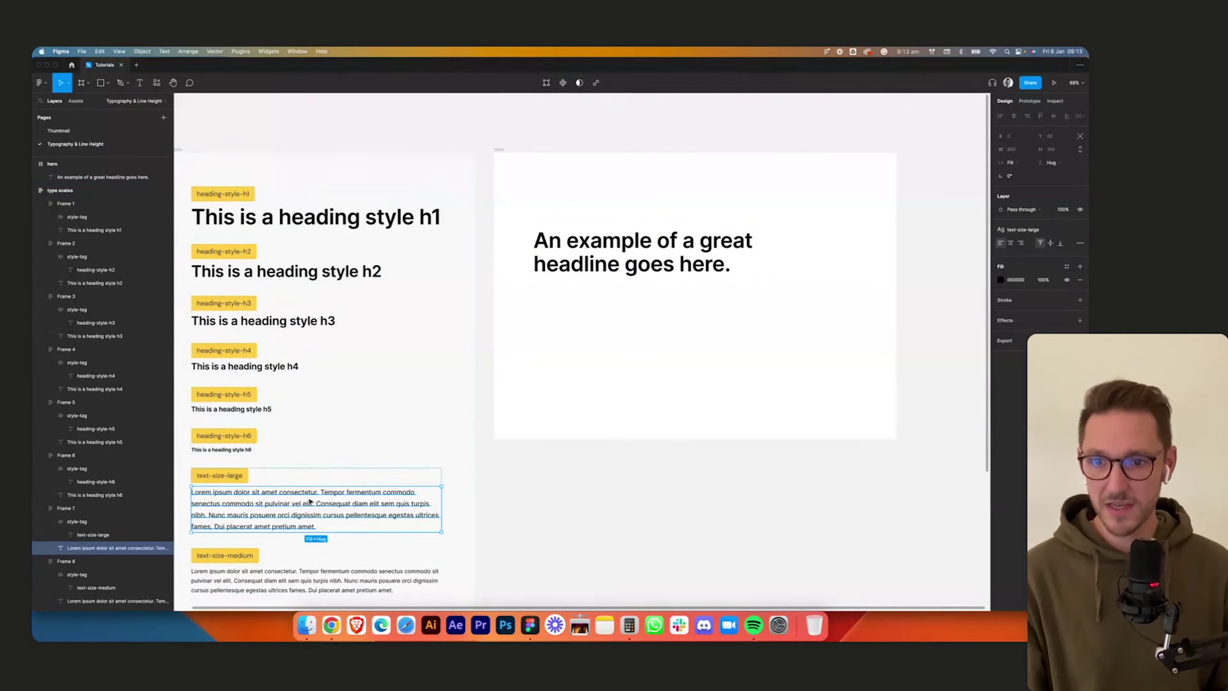
left_click_drag(313, 512, 760, 351)
double_click(619, 307)
key("BackSpace")
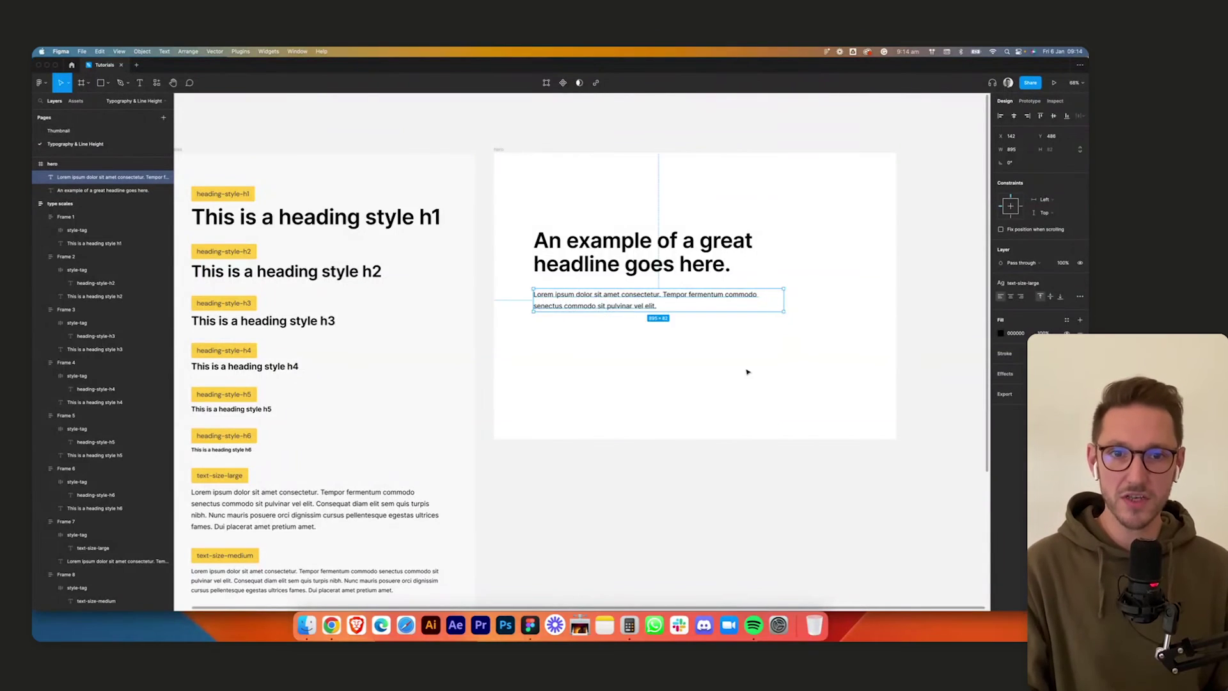
left_click(746, 365)
- Duplicate the hero paragraph below itself, change the copy to "Start your free trial" and set its text box to auto width
scroll(567, 337, "up", 3)
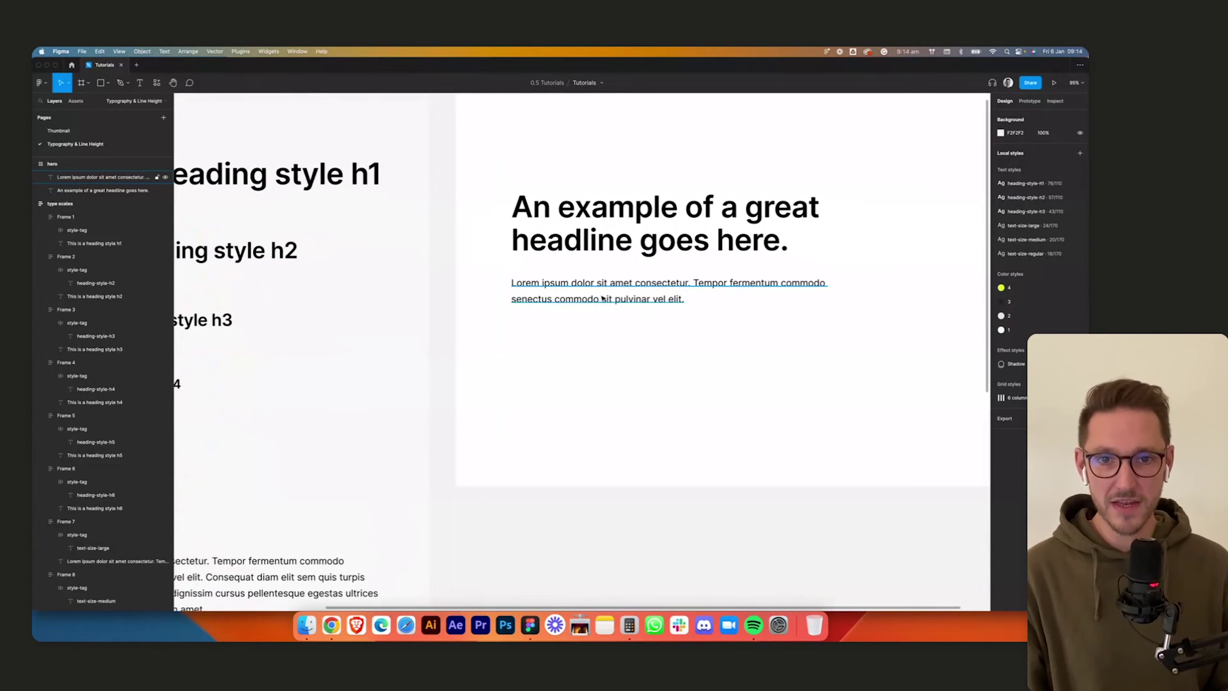
left_click_drag(596, 286, 596, 350)
double_click(595, 350)
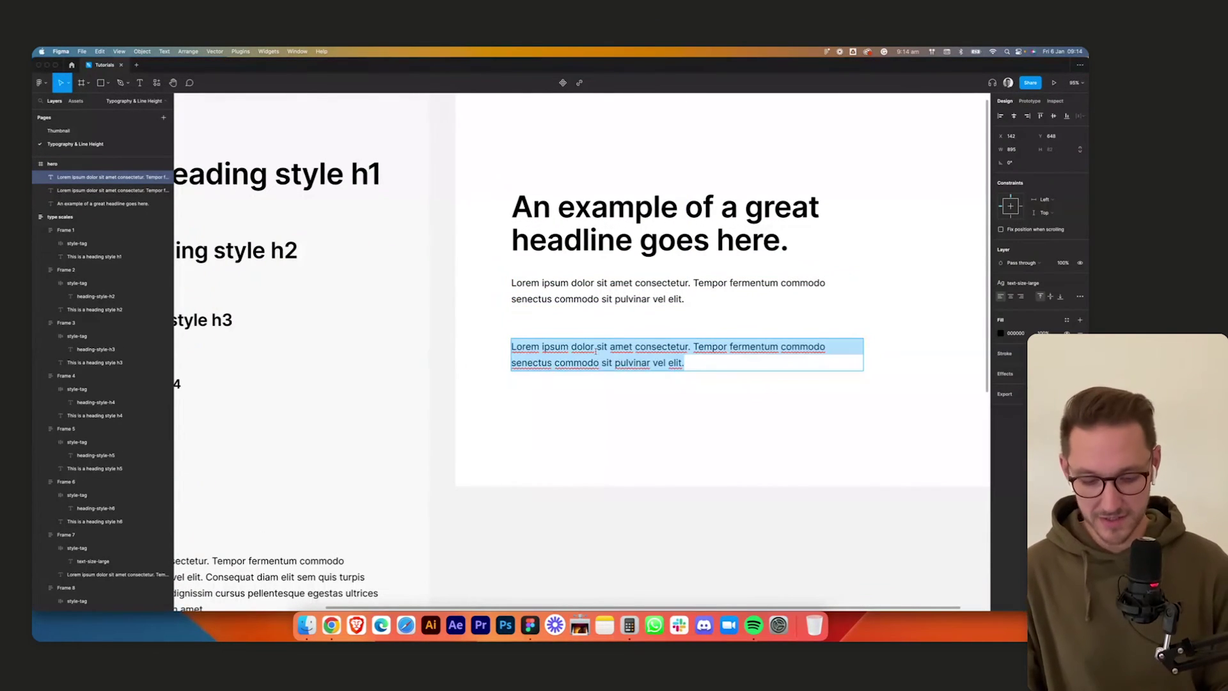
type("Start your free trial")
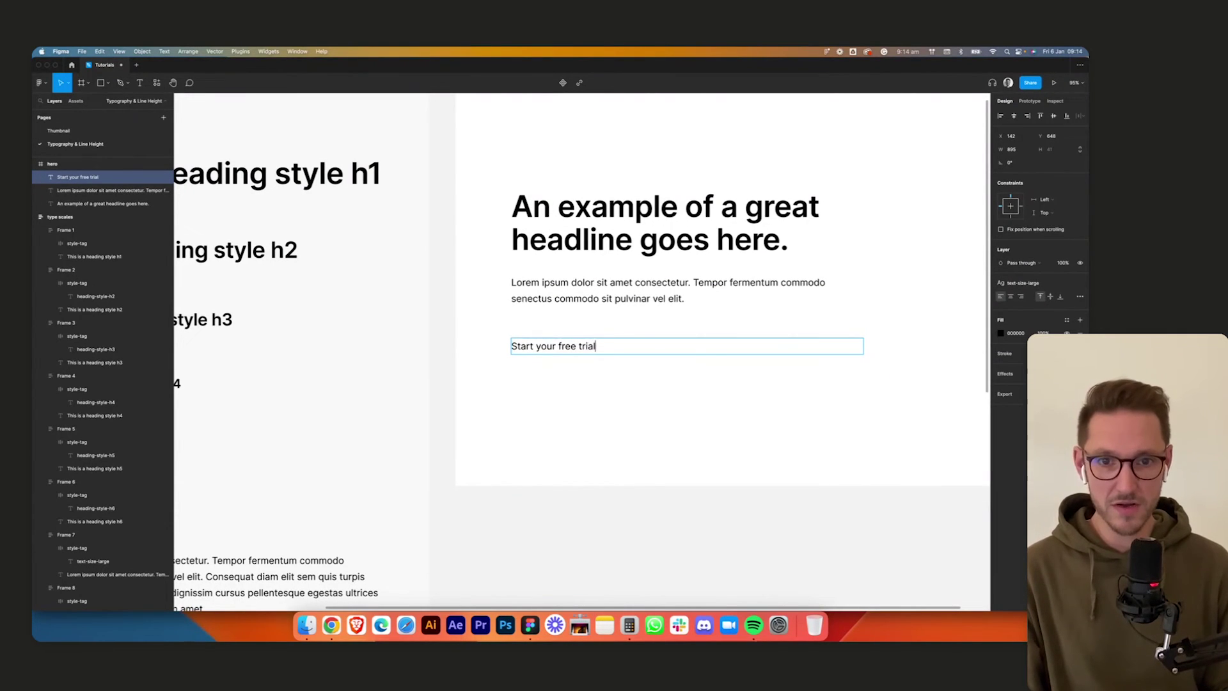
key("Escape")
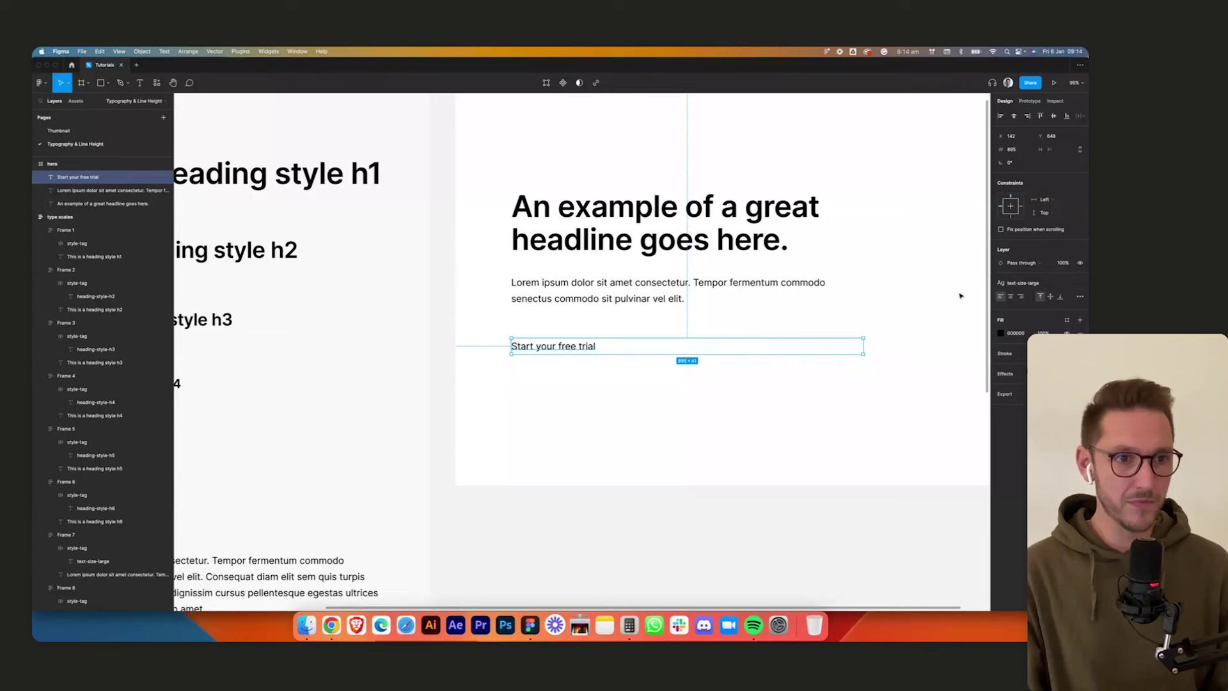
left_click(1080, 296)
left_click(953, 386)
- Wrap the "Start your free trial" text in auto layout with 32 horizontal and 16 vertical padding
key("shift+a")
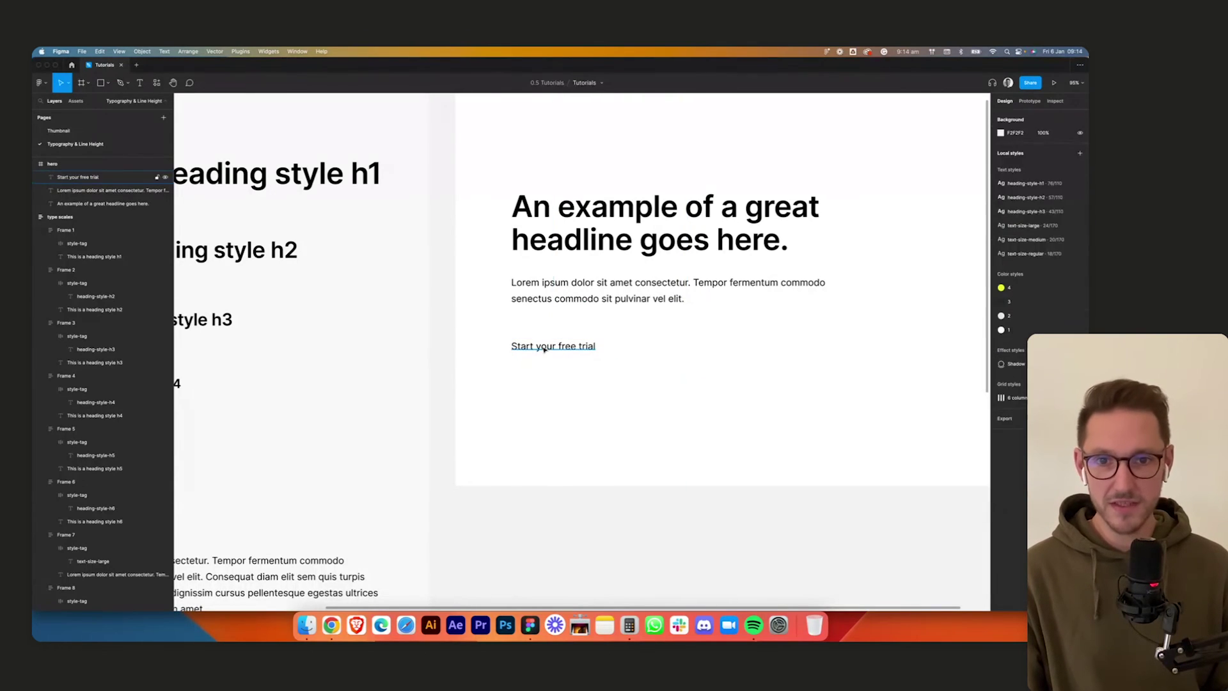
left_click(1016, 266)
type("32")
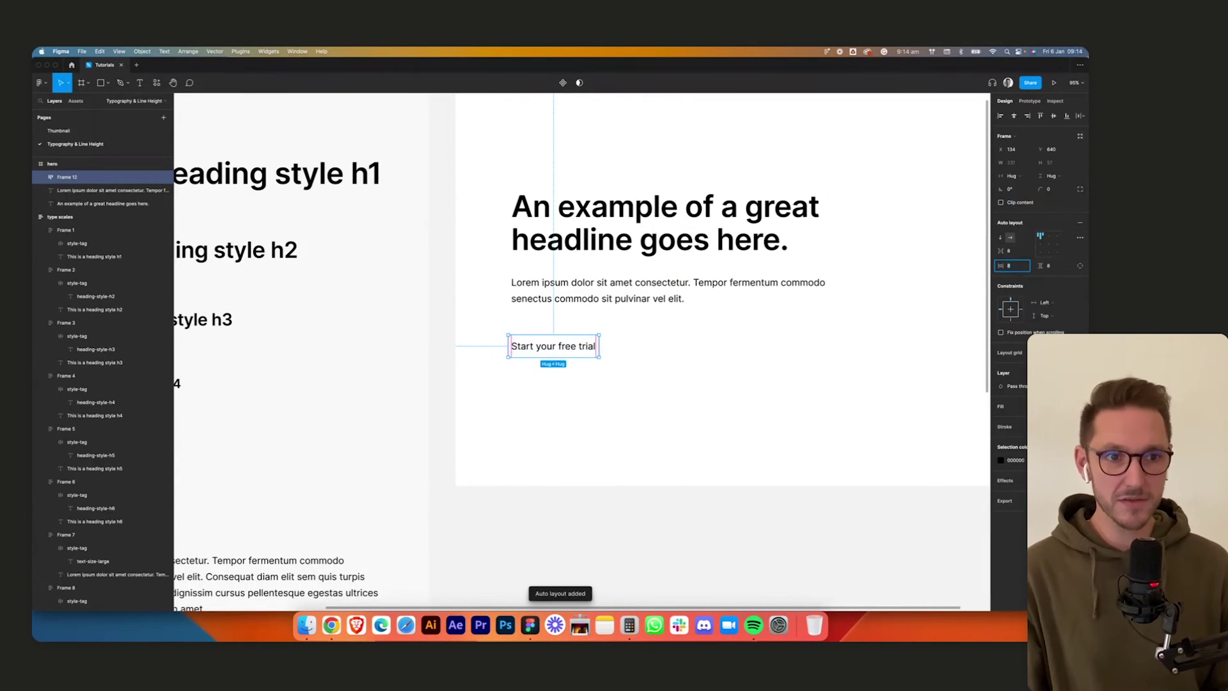
key("Tab")
type("16")
key("Return")
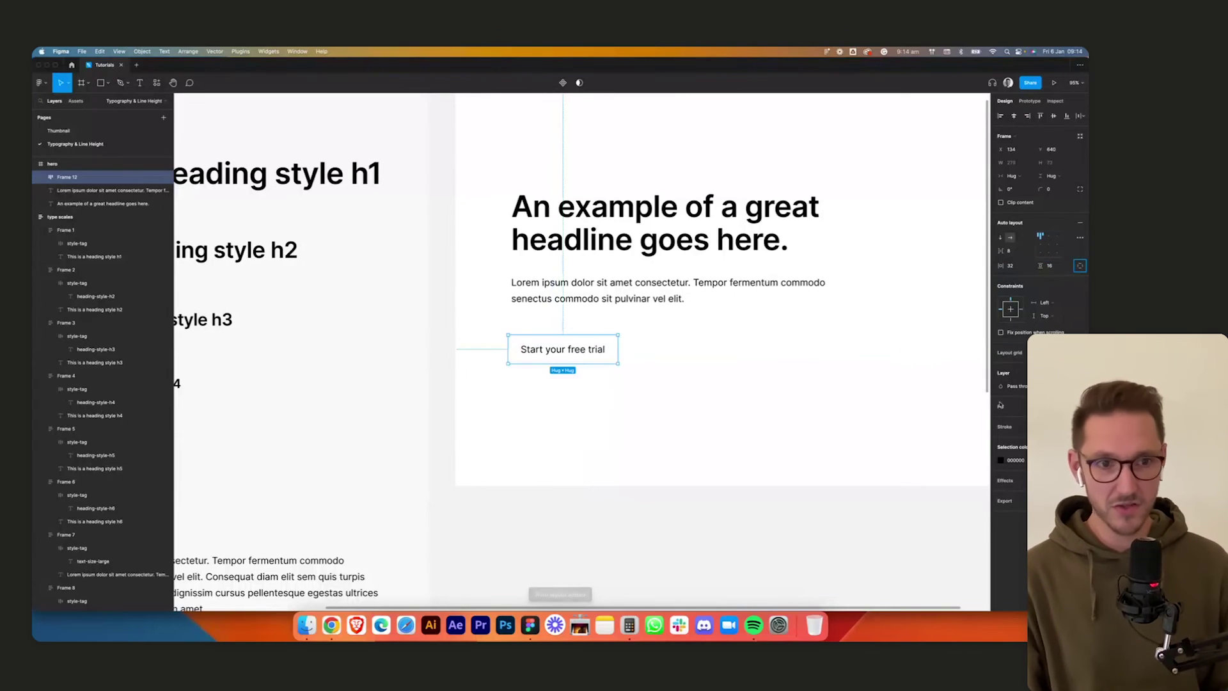
- Fill the button frame with color style 3 and apply color style 1 to its text
left_click(1065, 406)
left_click(1015, 470)
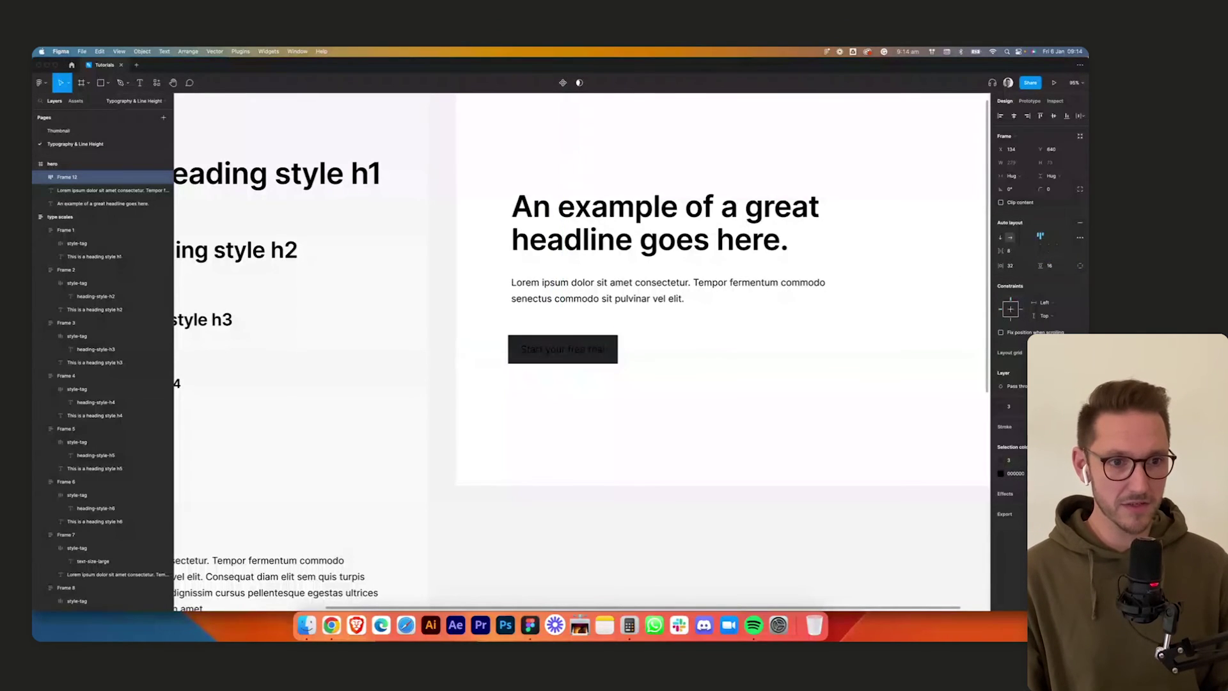
left_click(1080, 473)
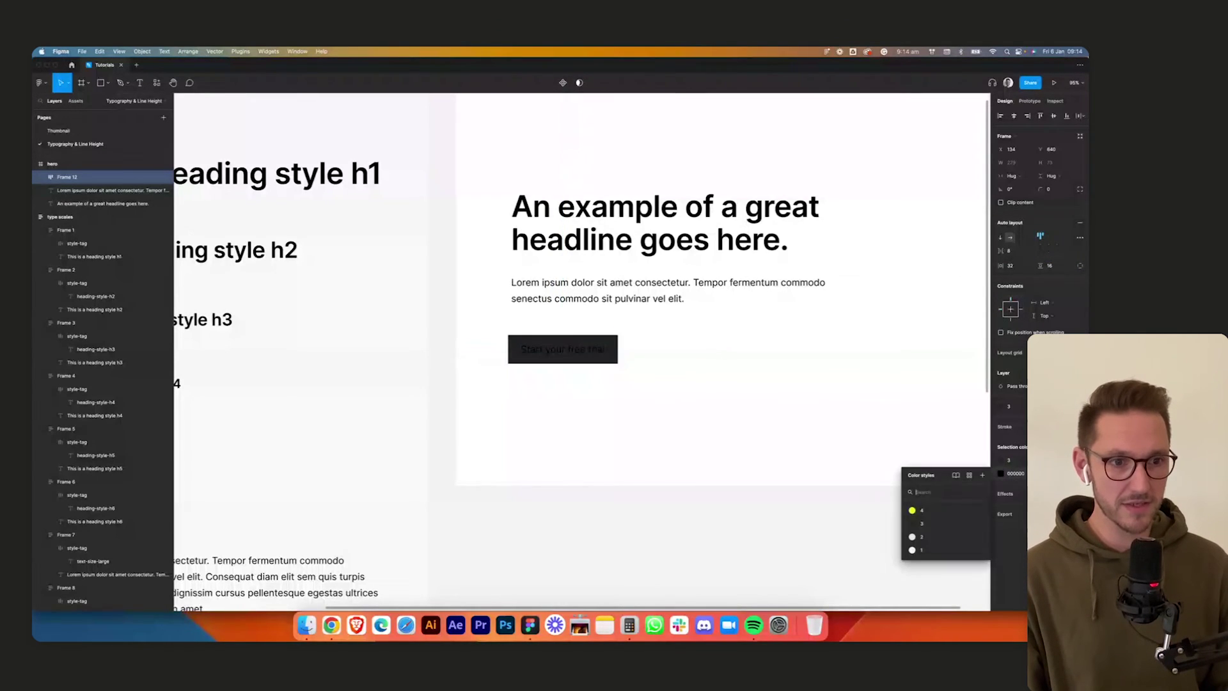
left_click(928, 540)
scroll(686, 335, "up", 2)
scroll(685, 335, "right", 2)
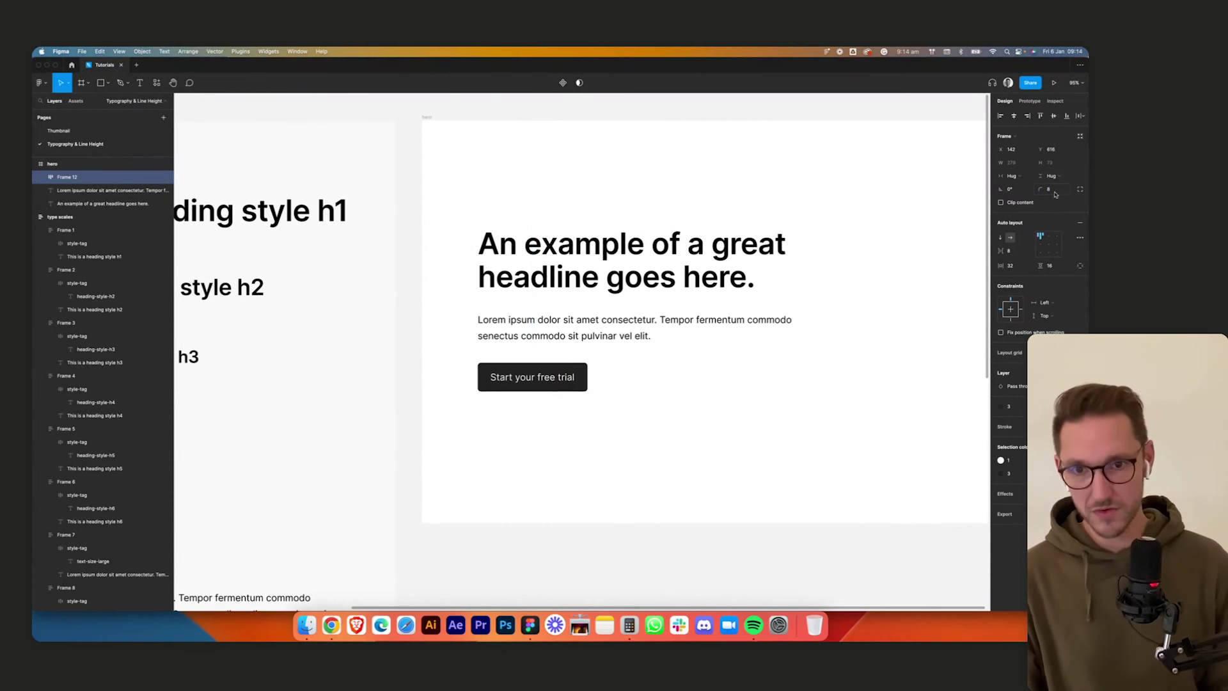
- Wrap the hero headline, paragraph and button in a vertical auto layout, with both text layers set to fill its width
left_click_drag(442, 134, 640, 268)
key("shift+a")
key("Escape")
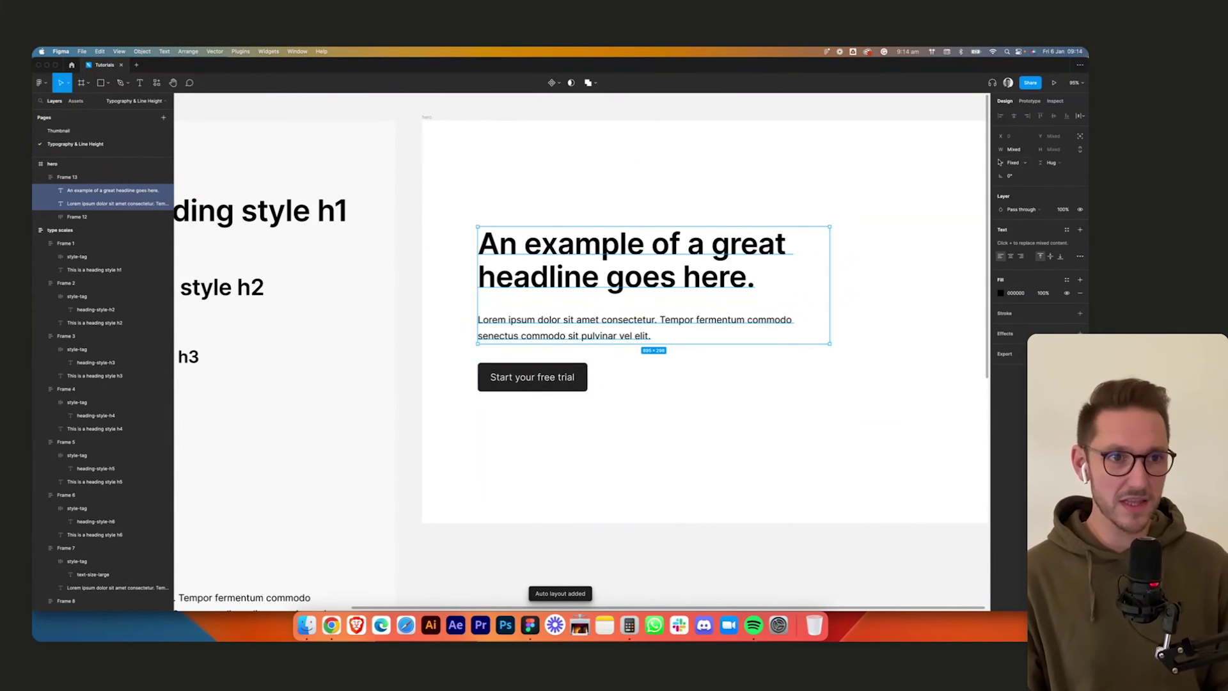
left_click(1024, 149)
left_click(1026, 183)
key("Escape")
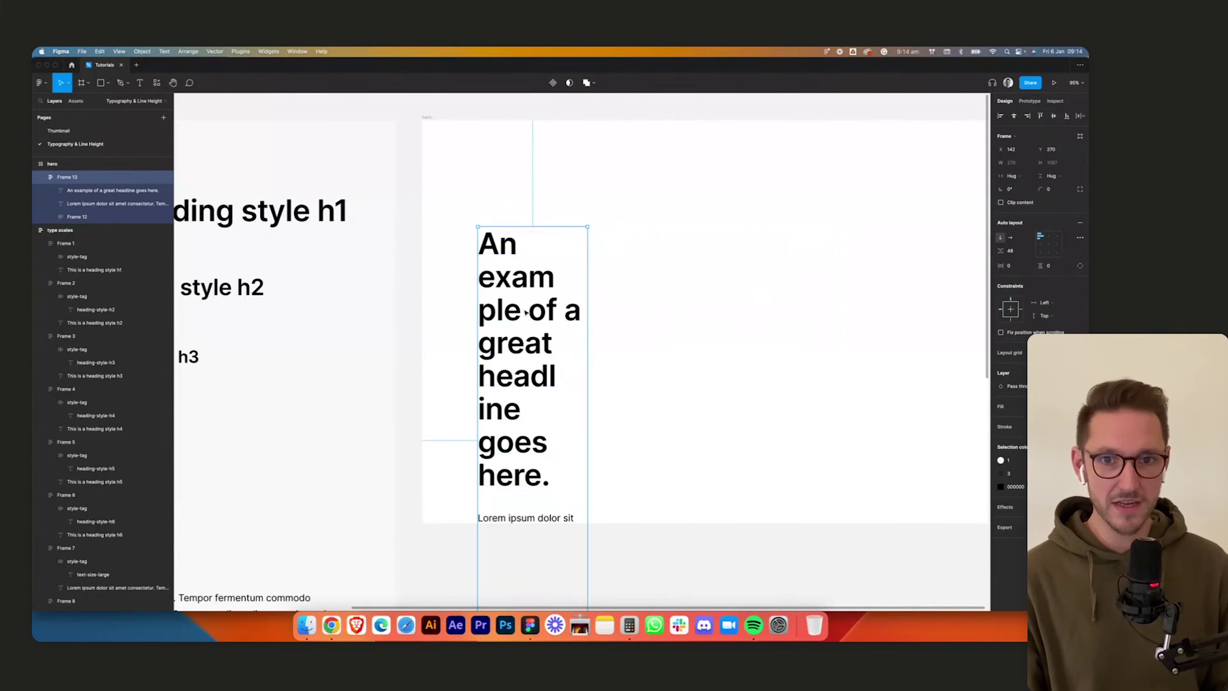
- Widen the hero content block until the headline wraps over three lines, and reposition the block inside the hero frame
left_click_drag(589, 304, 750, 293)
left_click(814, 307)
scroll(705, 326, "right", 4)
left_click_drag(541, 335, 545, 313)
left_click(630, 214)
scroll(486, 192, "up", 3)
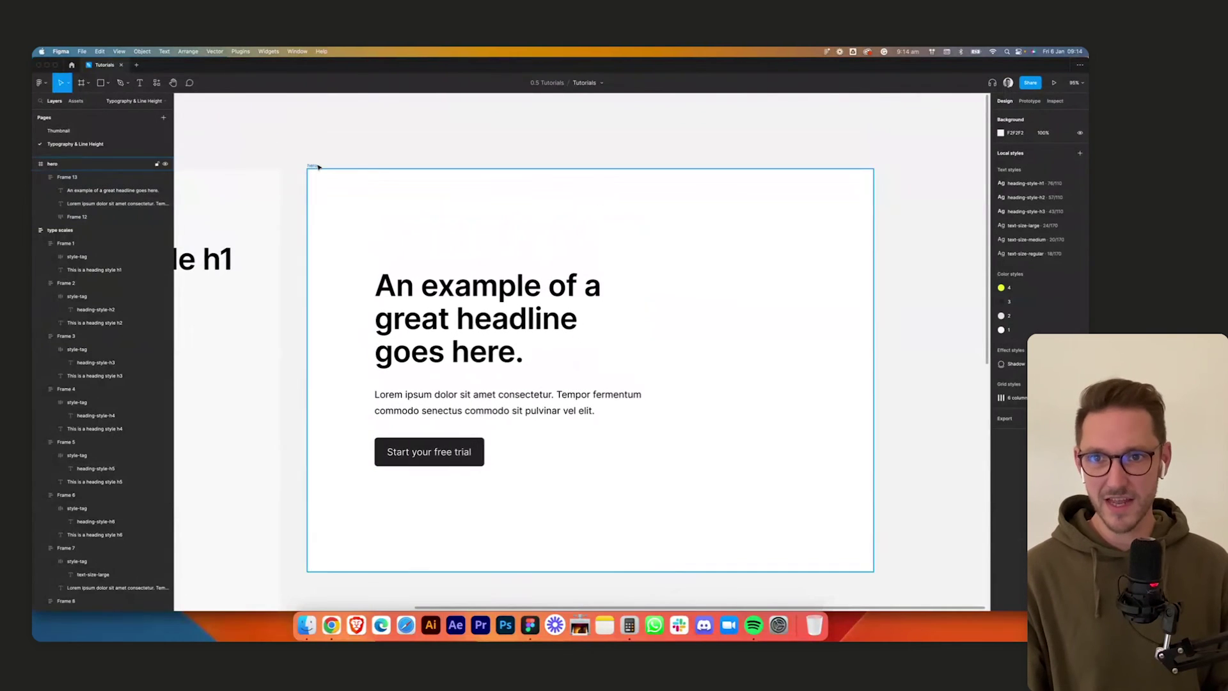
- Move the hero frame slightly up and farther away from the type scale frame
left_click_drag(315, 170, 353, 159)
left_click(581, 136)
scroll(582, 137, "left", 3)
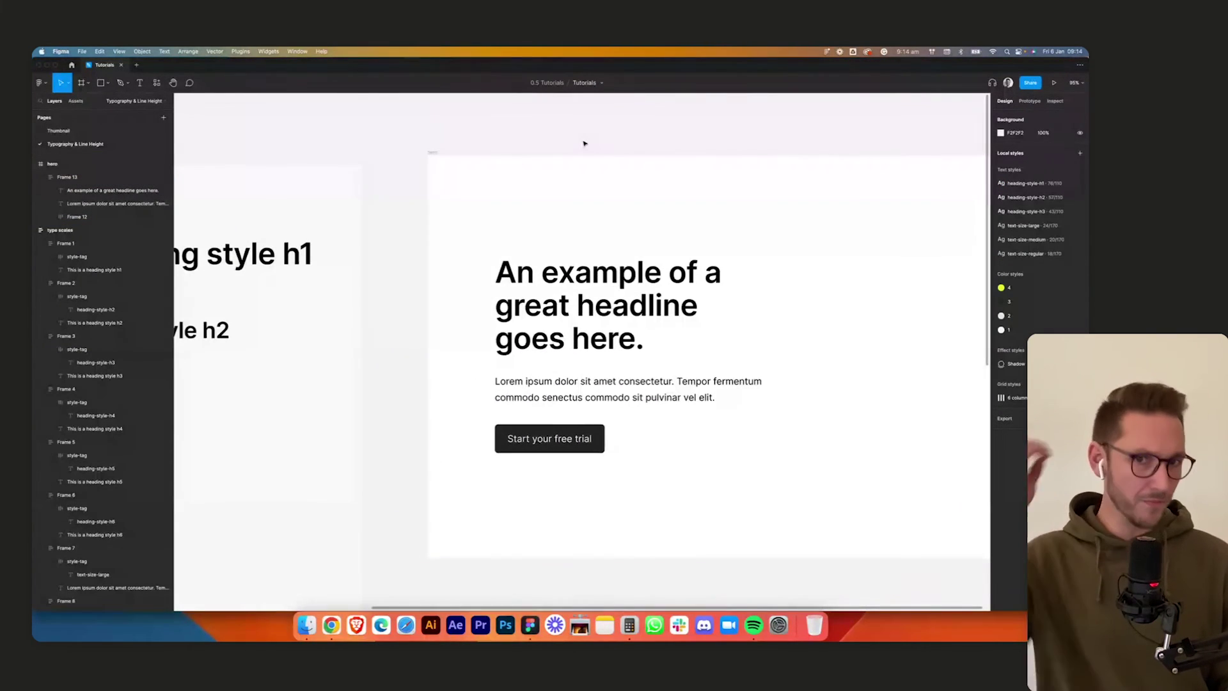
scroll(570, 151, "left", 2)
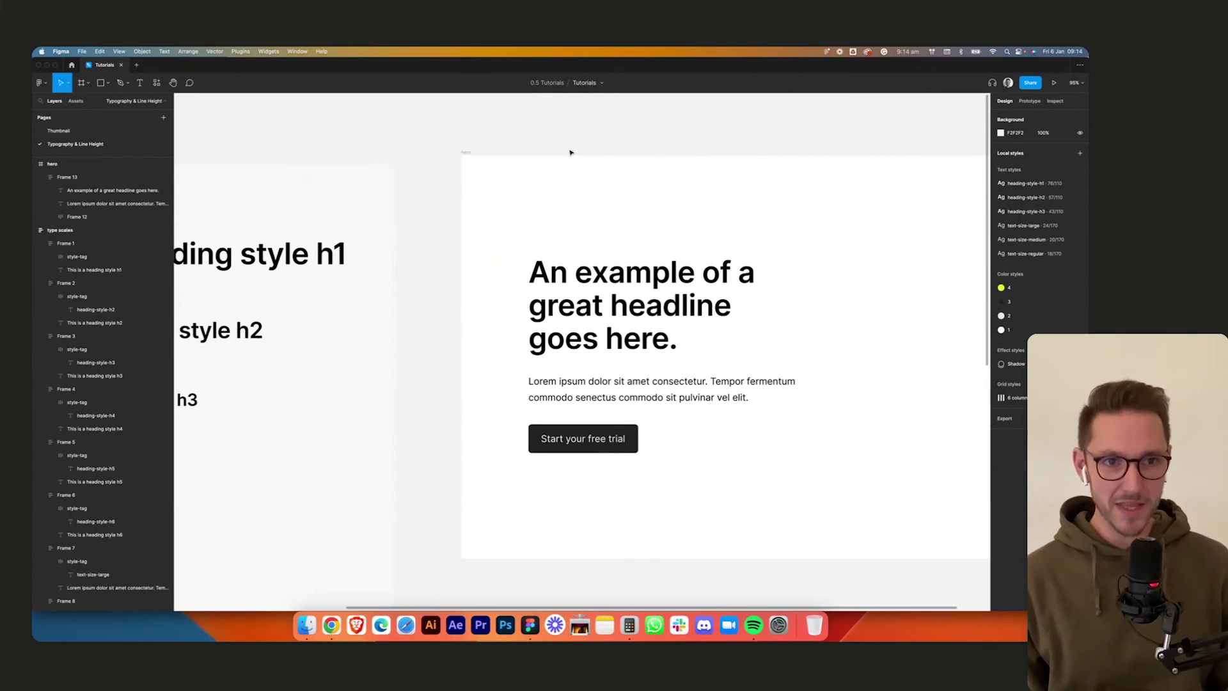
- View the type scale reference in Chrome, and back in Figma check which text style the hero headline uses
left_click(332, 625)
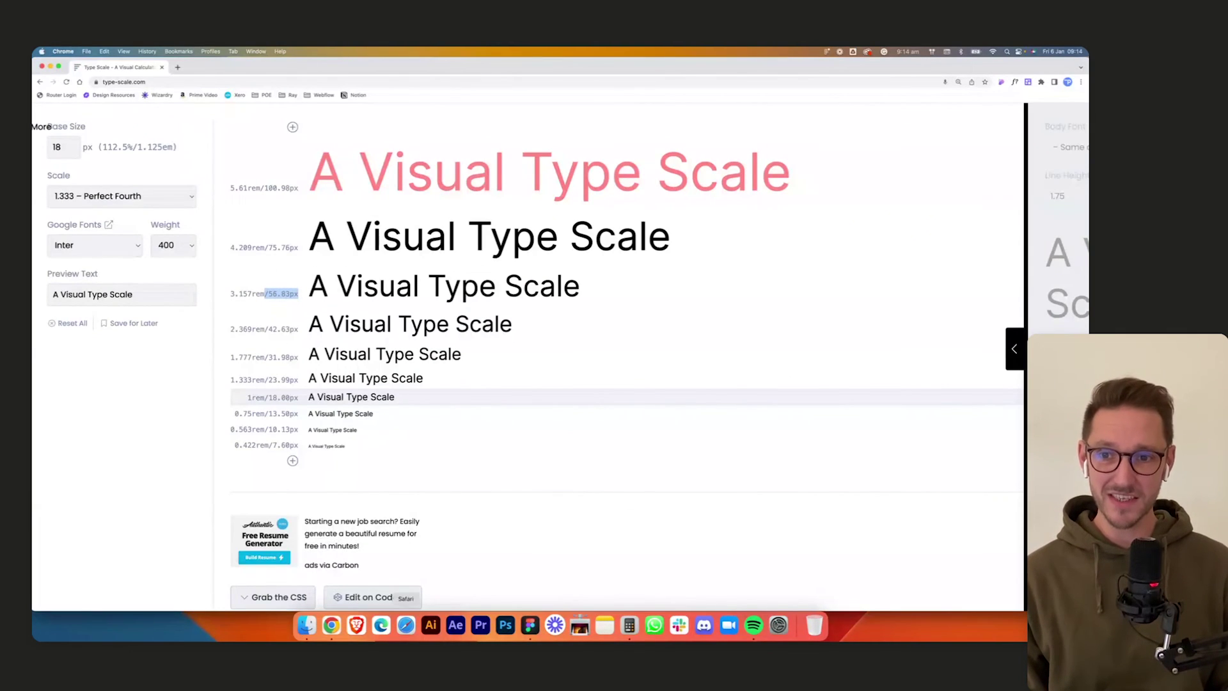
left_click(530, 625)
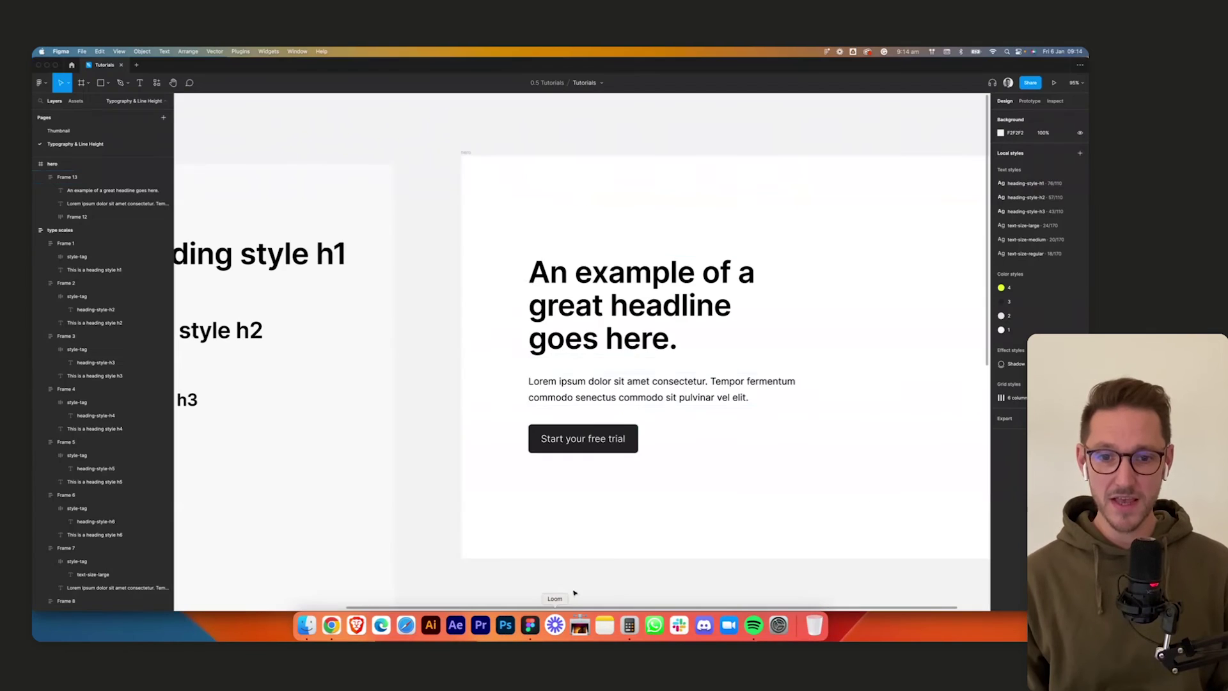
double_click(636, 350)
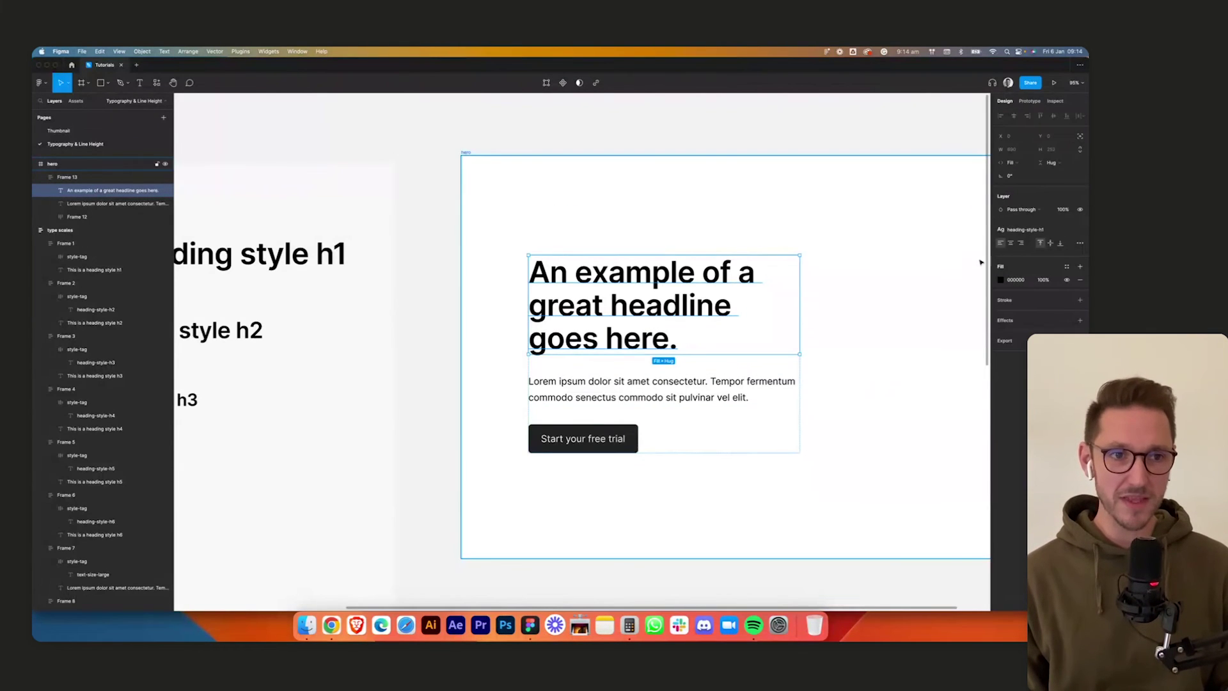
left_click(943, 137)
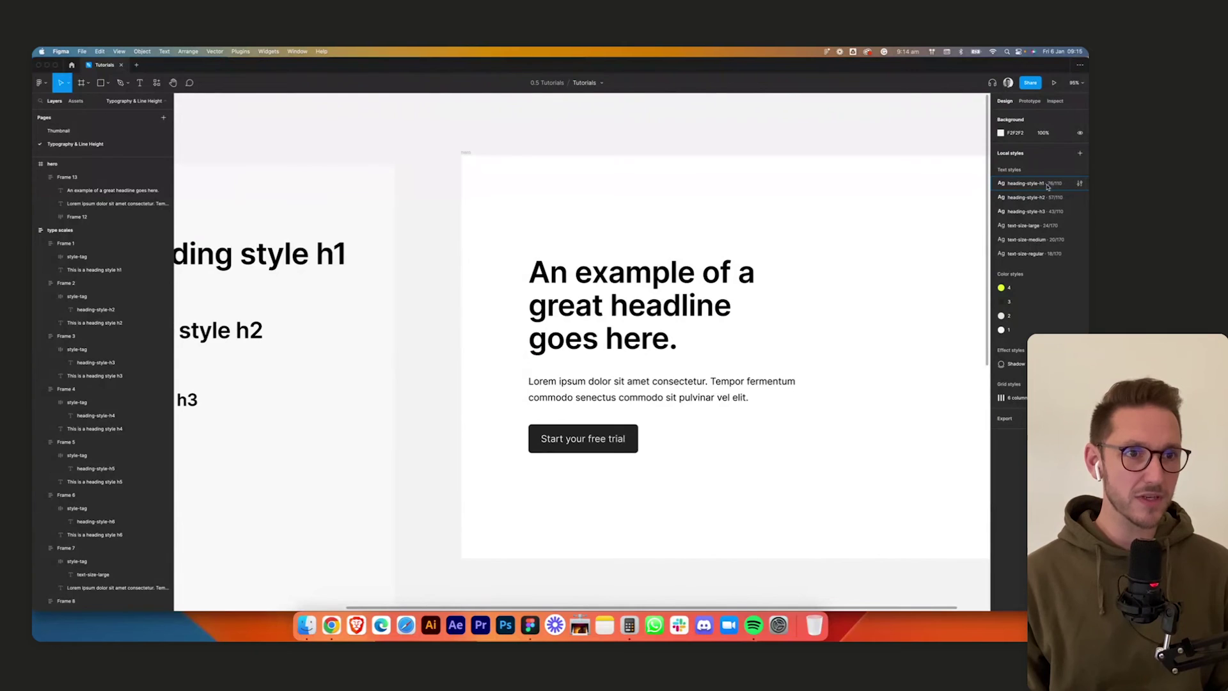
- Edit heading-style-h1 by raising its line height in 10% increments to 200% and lowering it back to 110%
left_click(1079, 184)
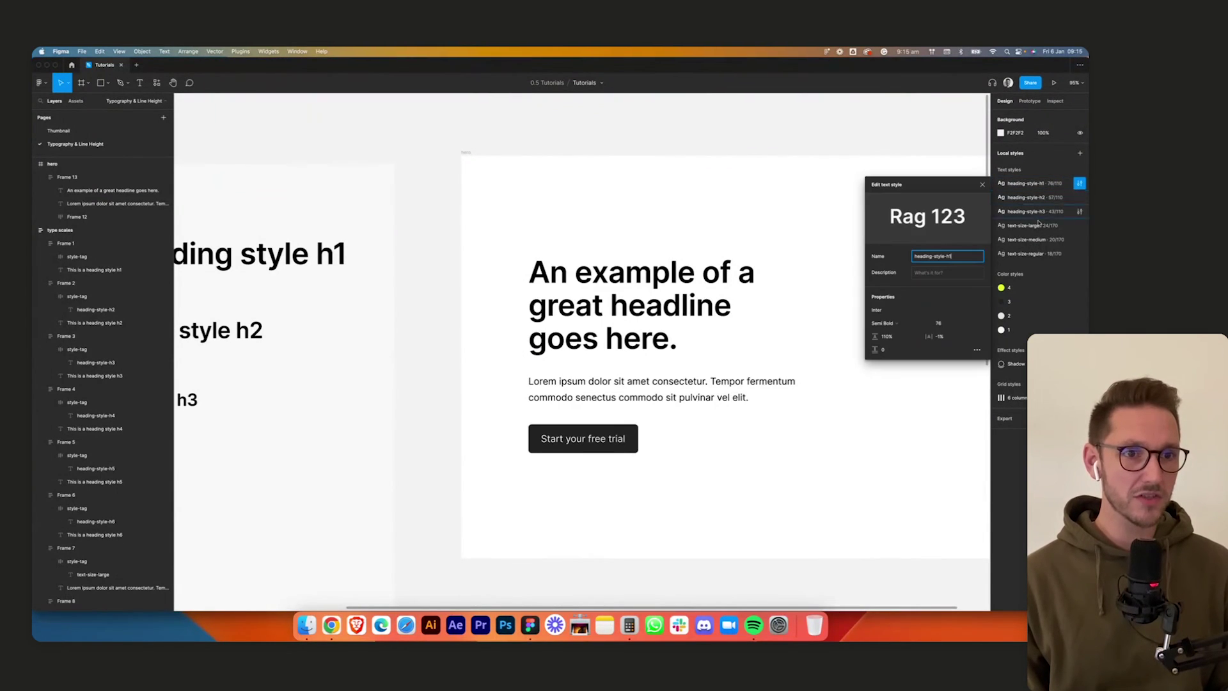
left_click(902, 336)
key("shift+Up")
key("shift+Up")
key("shift+Up")
key("shift+Up")
key("shift+Up")
key("shift+Up")
key("shift+Up")
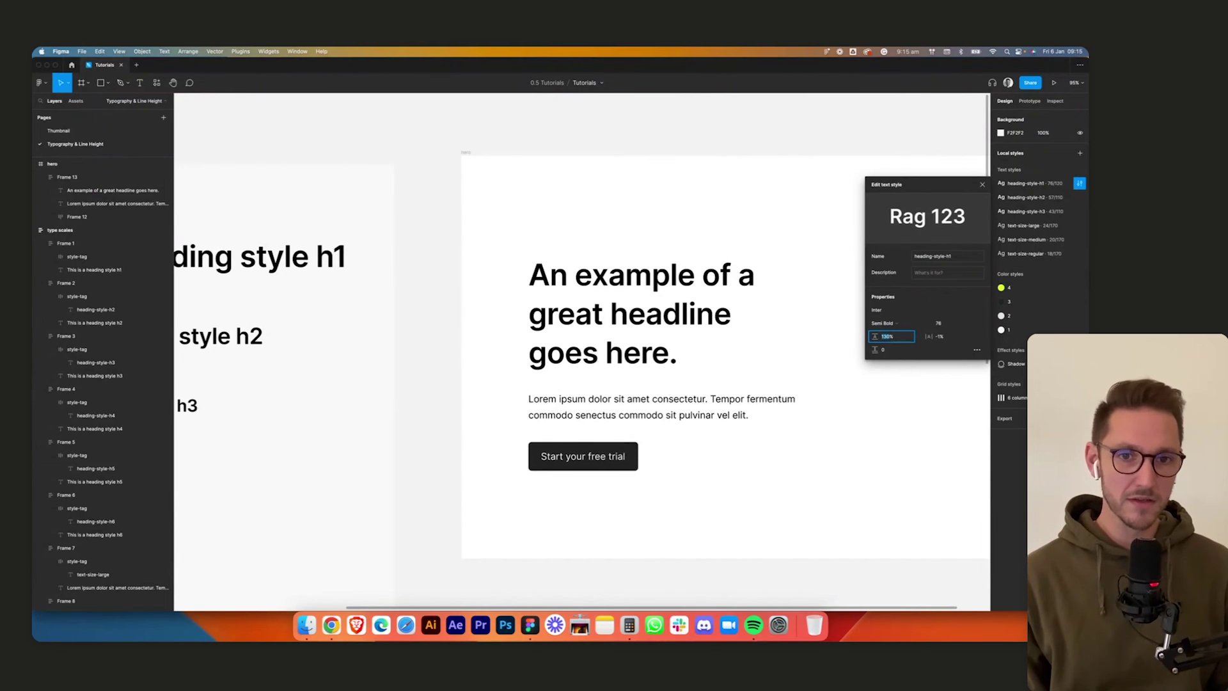
key("shift+Up")
key("shift+Up")
key("shift+Down")
key("shift+Down")
key("shift+Down")
key("shift+Down")
key("shift+Down")
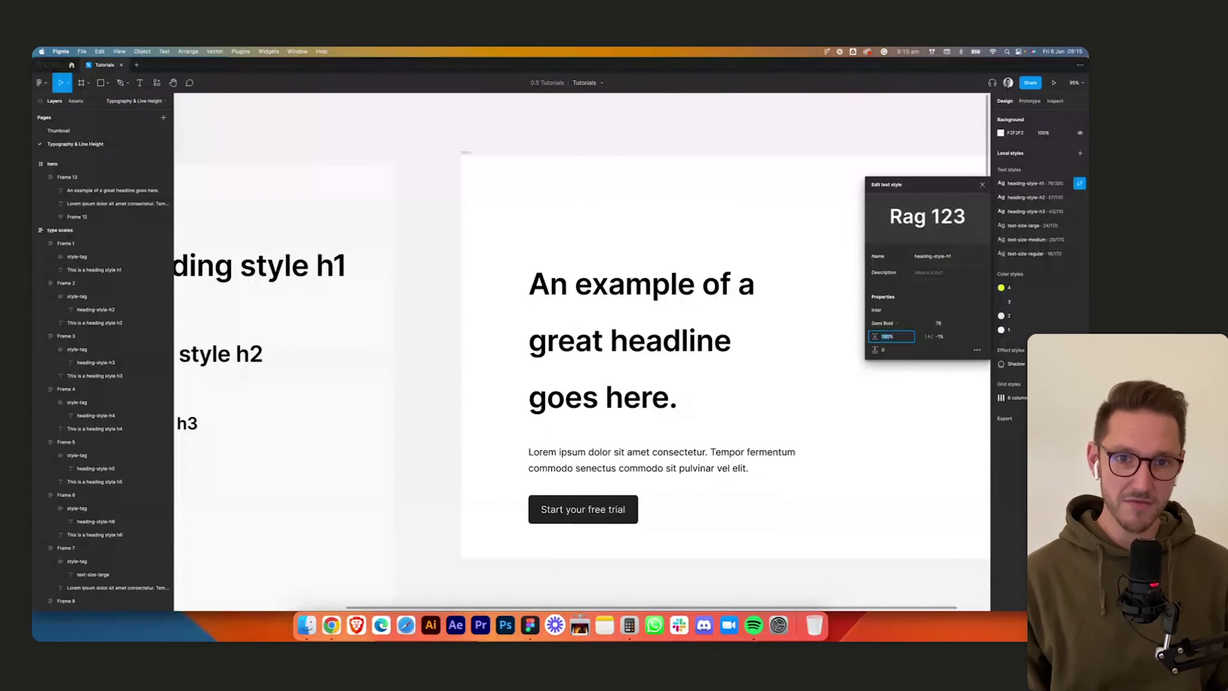
key("shift+Down")
key("shift+Down")
key("shift+Down")
key("shift+Down")
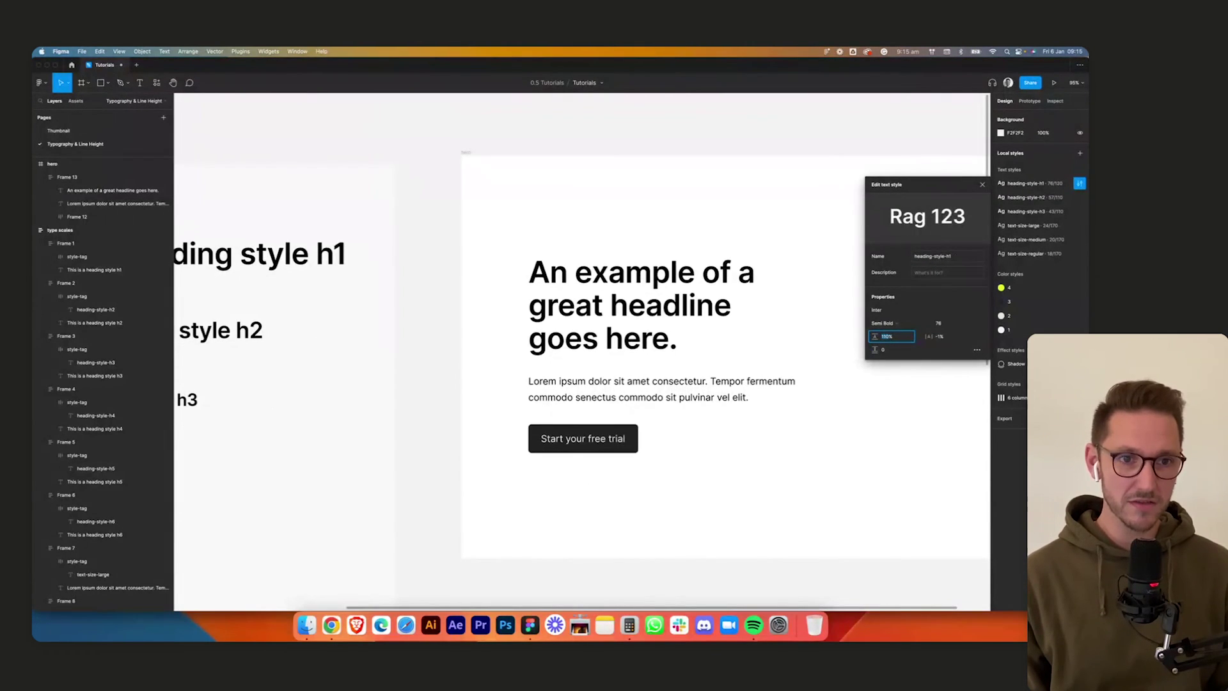
- Set the font size of heading-style-h1 to 56 and close the style editor
left_click(940, 323)
type("56")
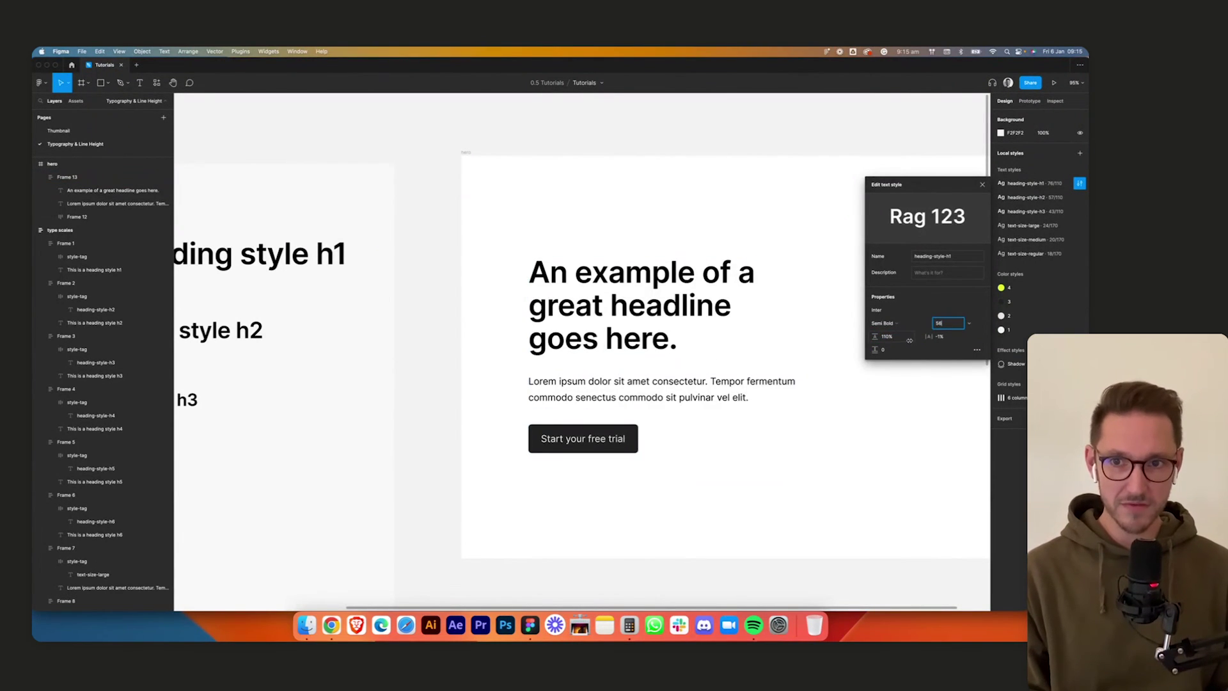
key("Tab")
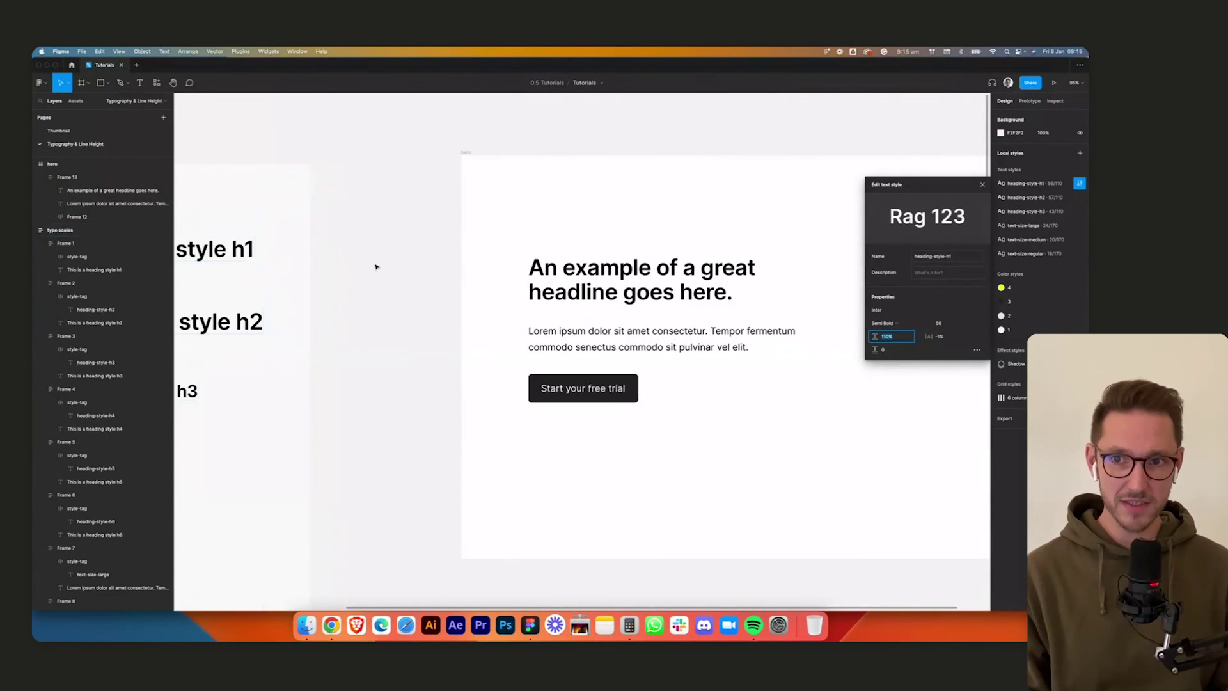
scroll(426, 258, "left", 10)
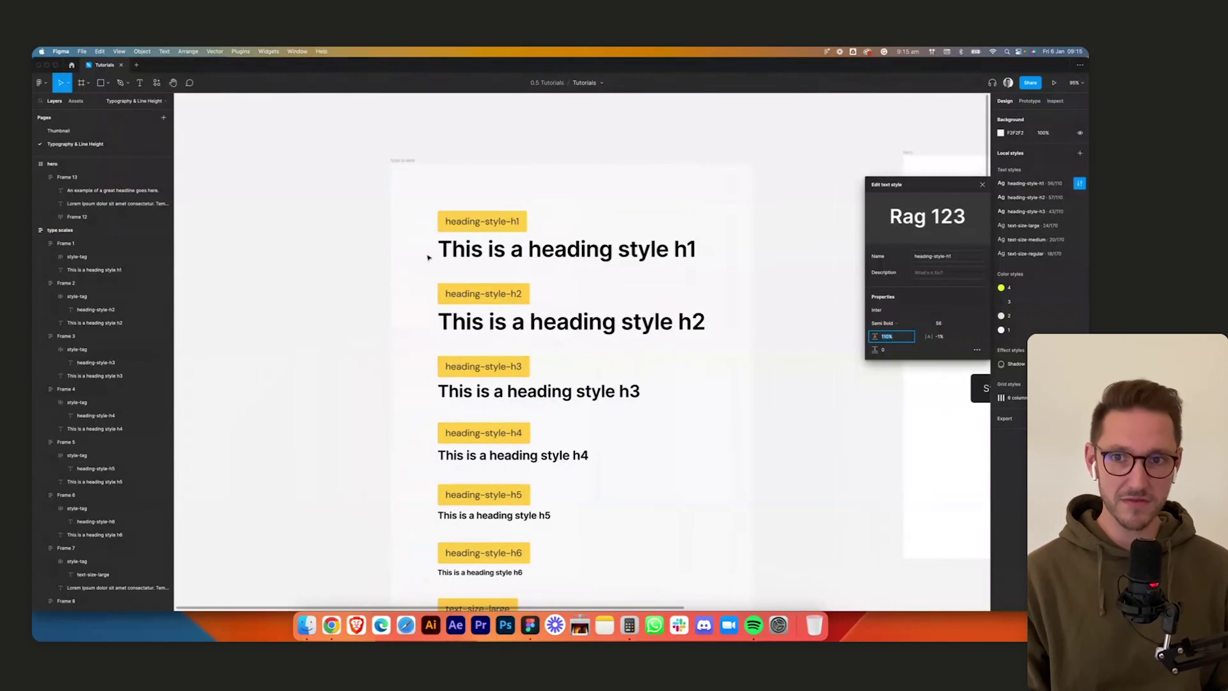
left_click(797, 249)
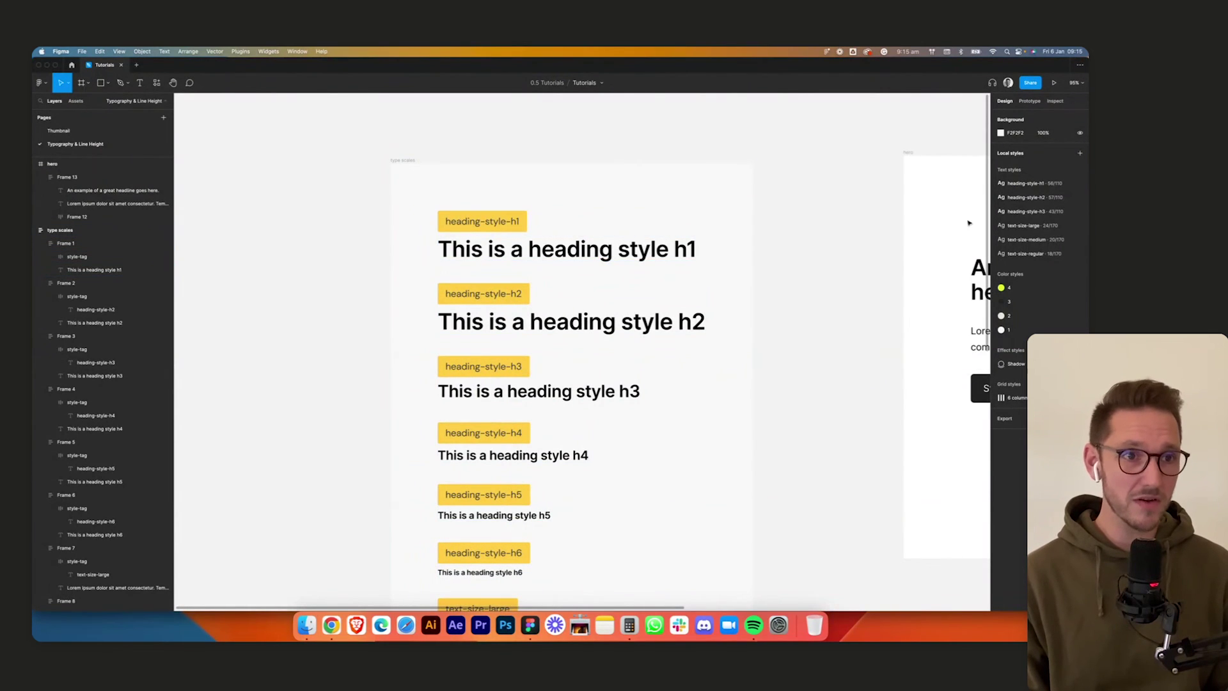
- Set the font size of the heading-style-h2 text style to 48
left_click(1080, 198)
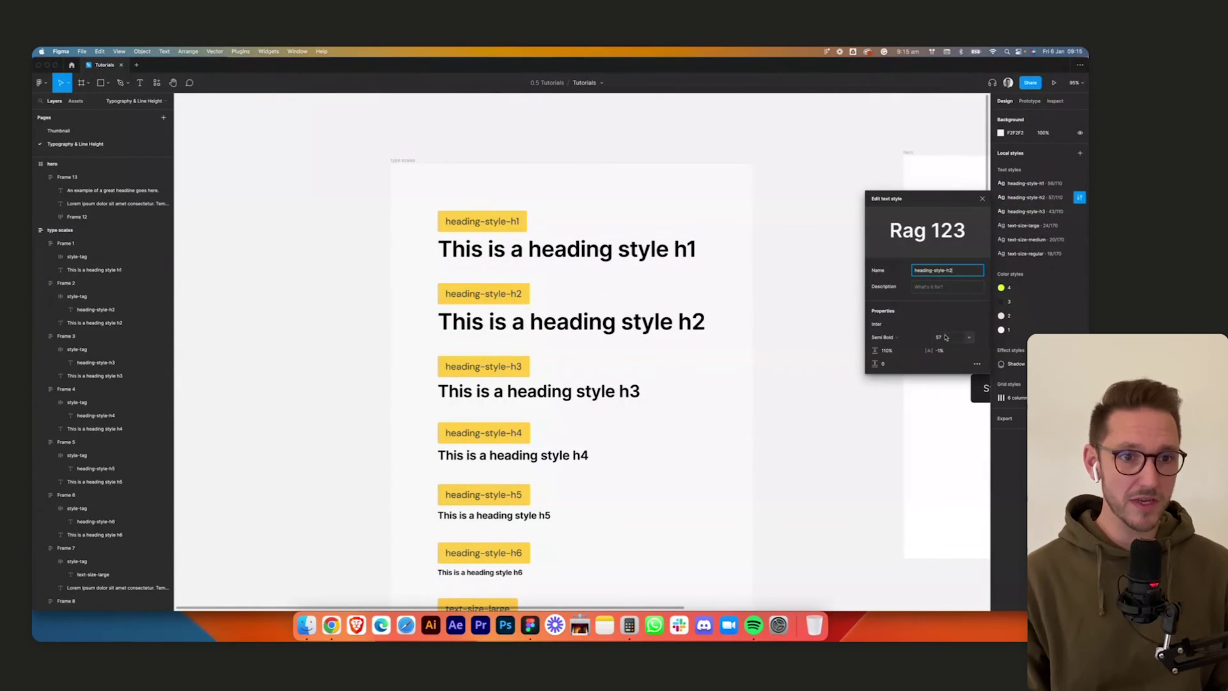
left_click(938, 337)
type("48")
key("Return")
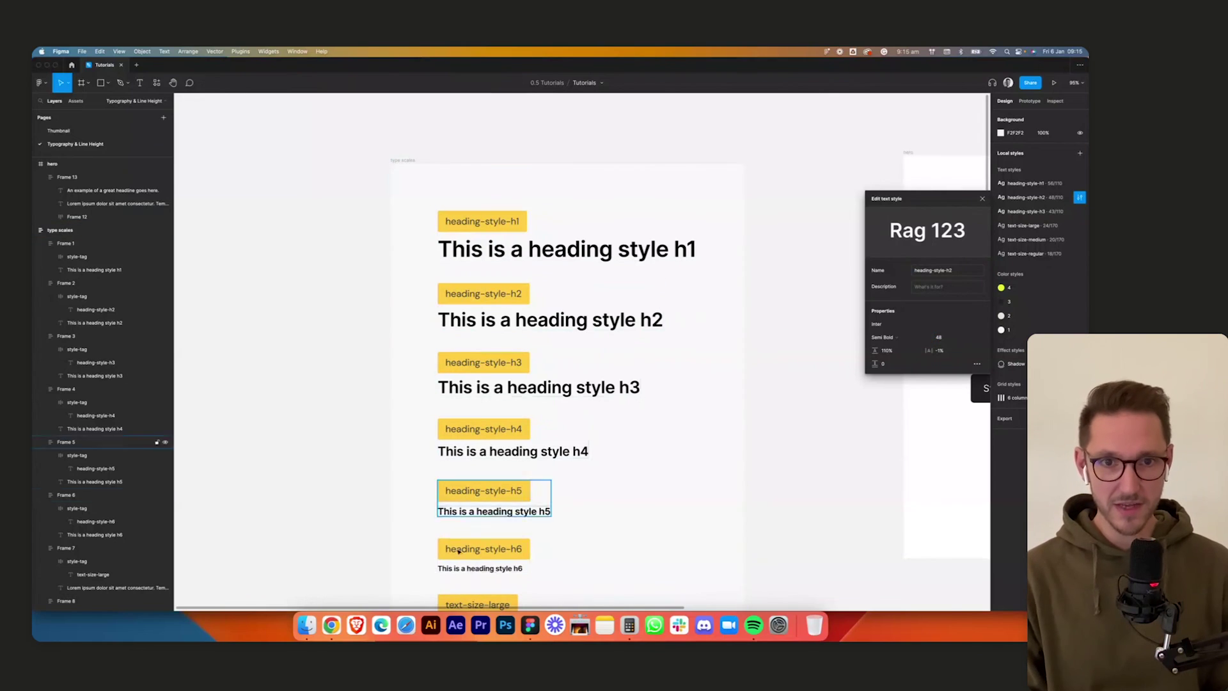
- Undo the font size changes to heading-style-h2 and heading-style-h1, stepping the heading-style-h1 line height back to 120%
left_click(812, 355)
left_click_drag(811, 353, 337, 373)
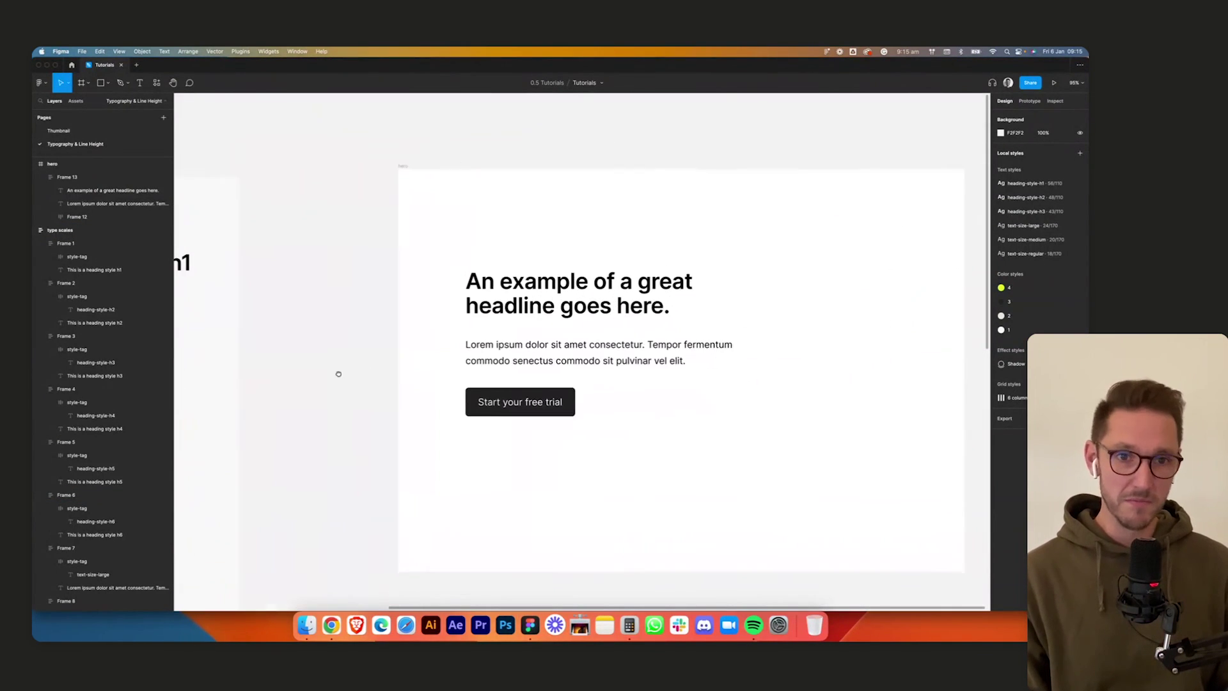
key("super+z")
key("super+z")
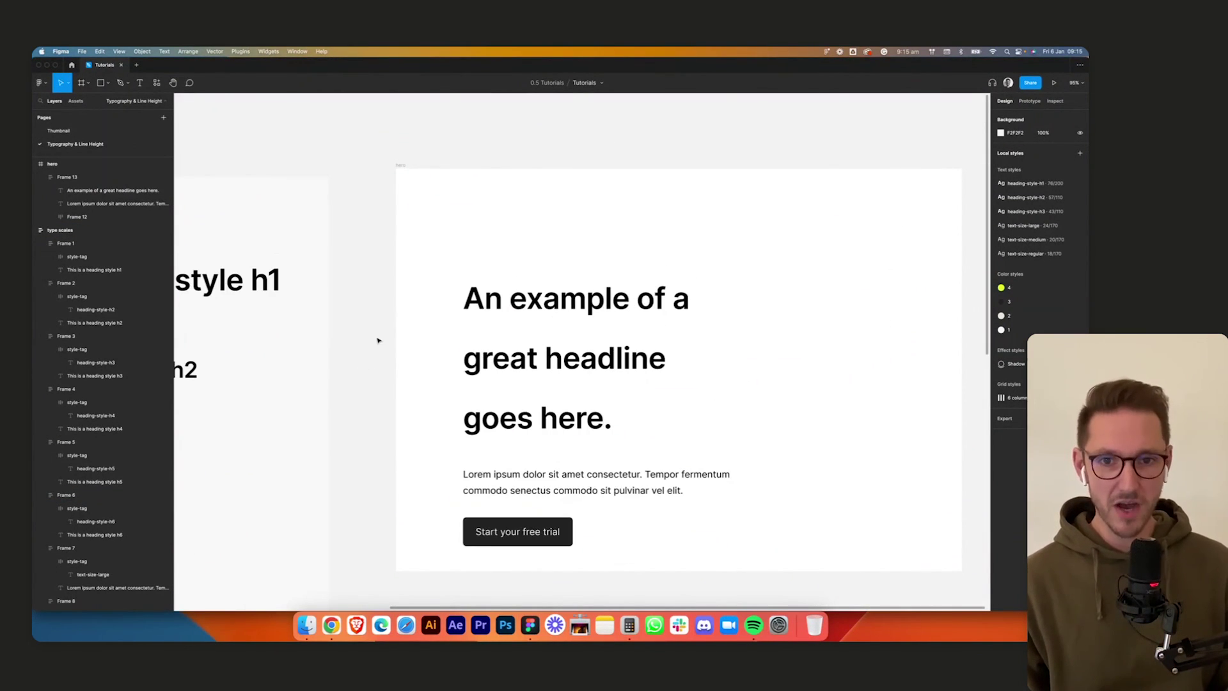
key("super+z")
- Compare the hero section's headline, paragraph and button with the heading samples in the type scale frame
scroll(410, 287, "right", 3)
scroll(409, 287, "down", 2)
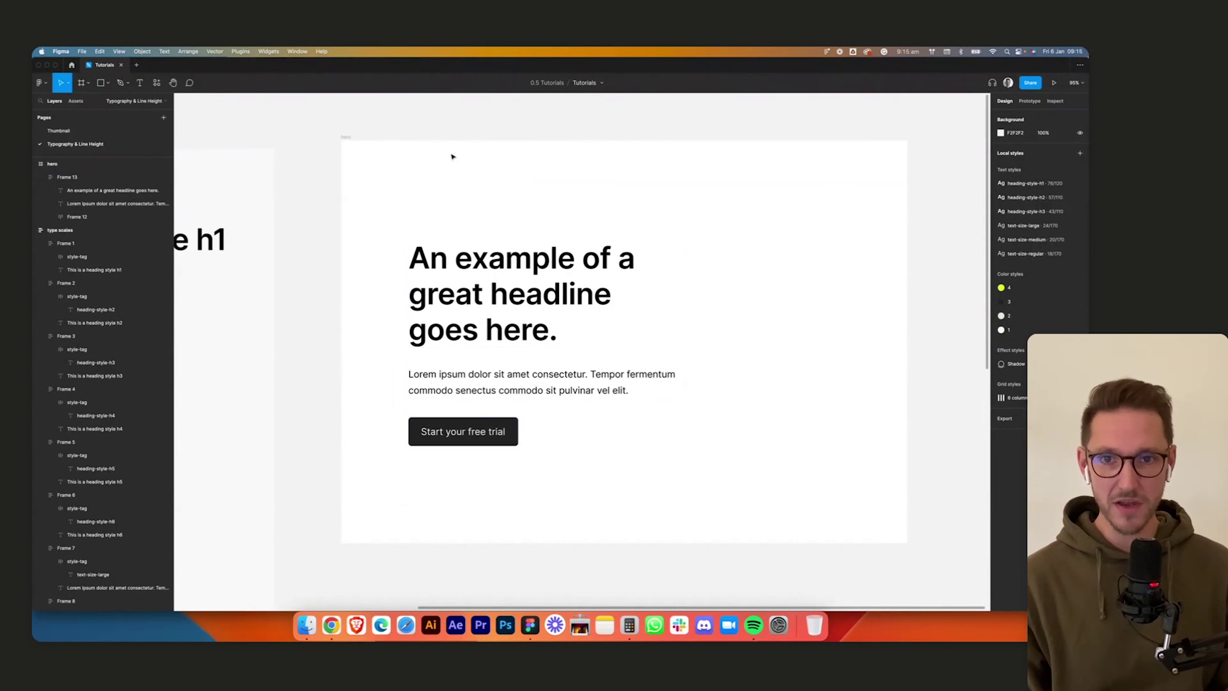
scroll(621, 156, "right", 3)
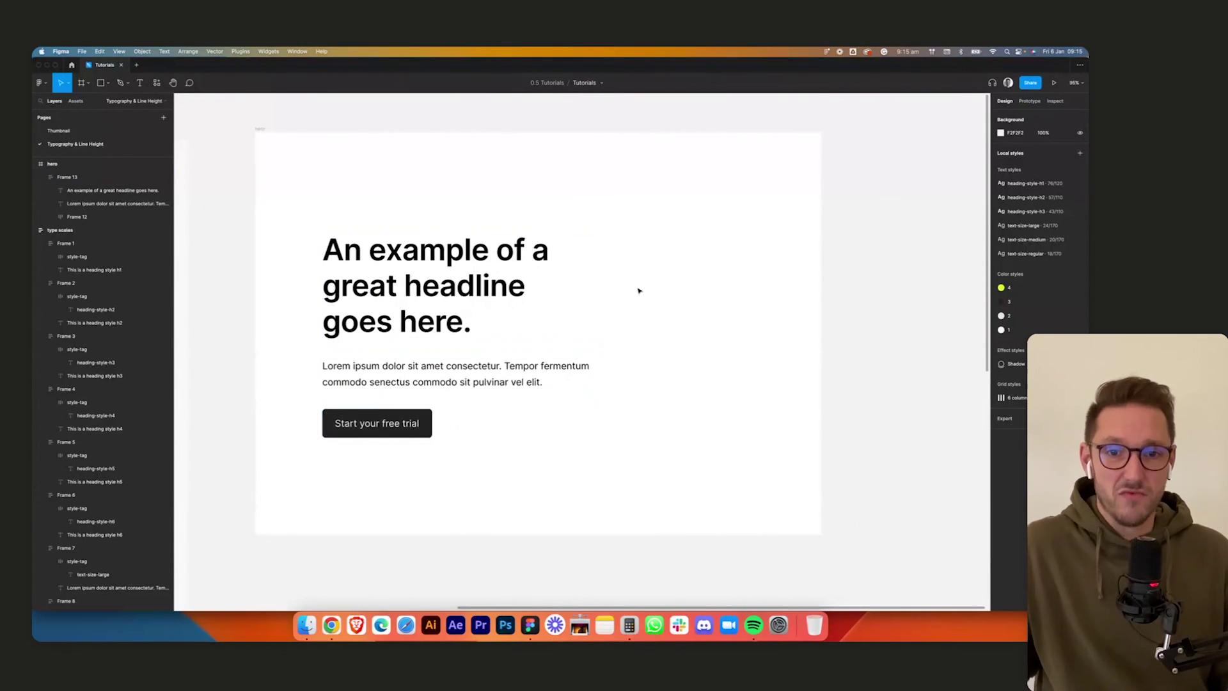
scroll(639, 291, "left", 10)
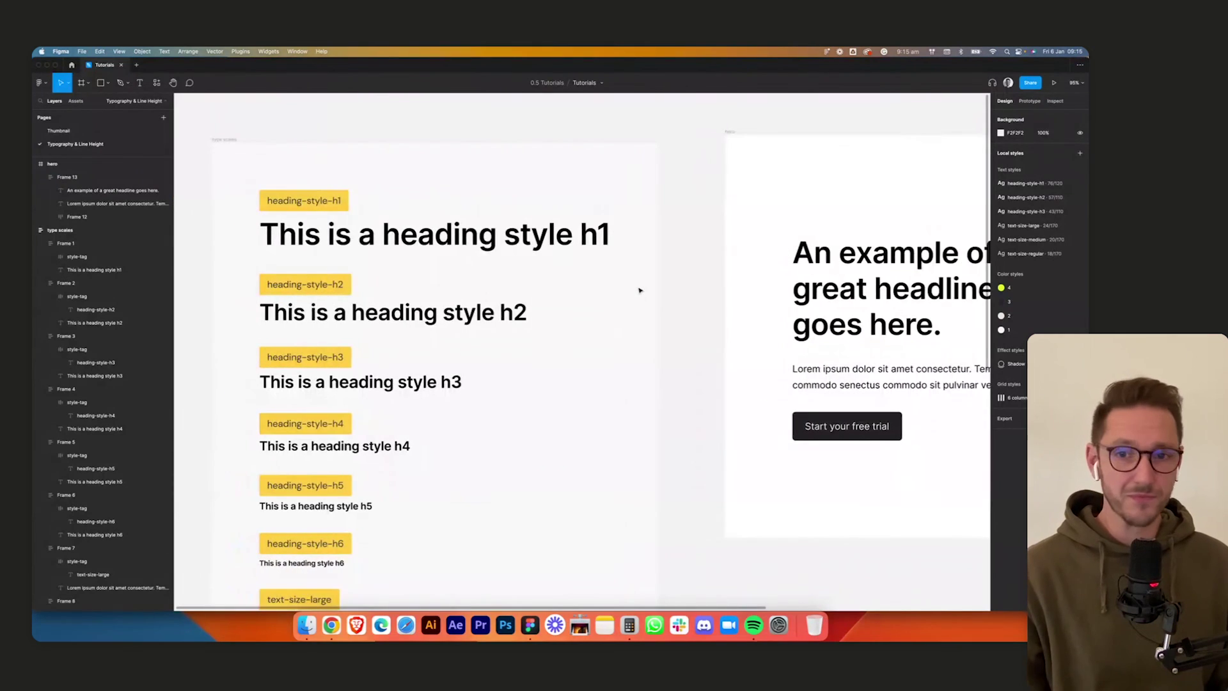
scroll(639, 291, "right", 8)
scroll(639, 291, "down", 2)
scroll(637, 288, "right", 2)
scroll(637, 288, "up", 3)
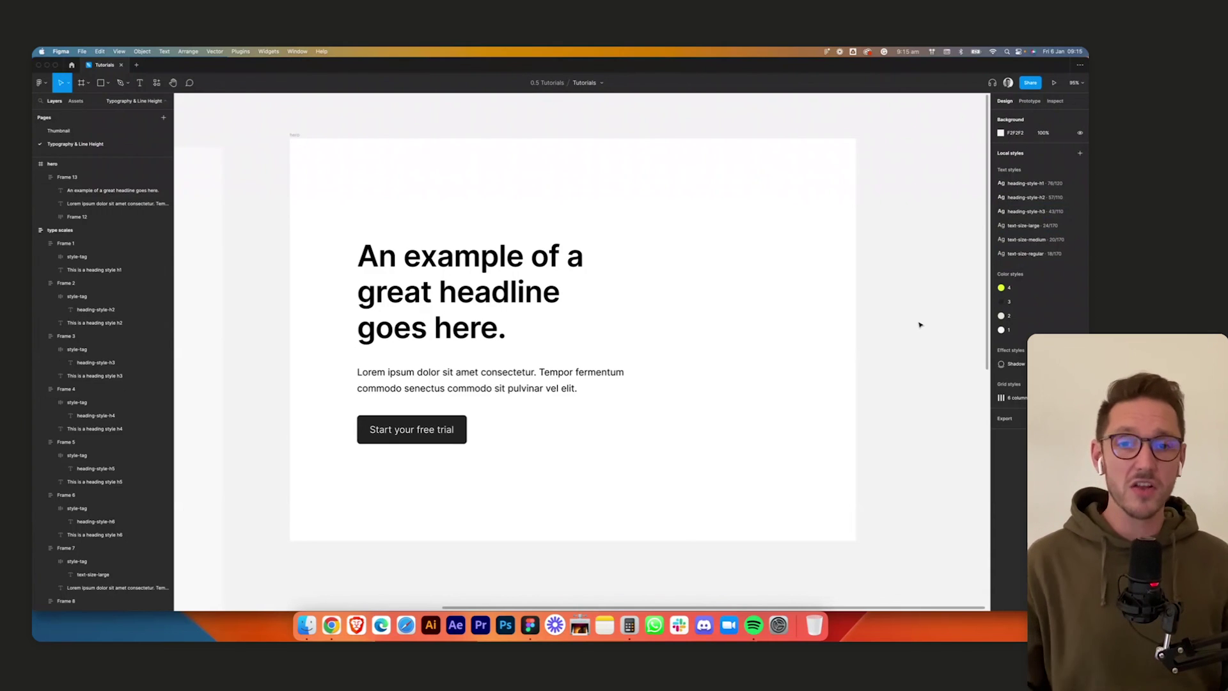
scroll(919, 325, "left", 10)
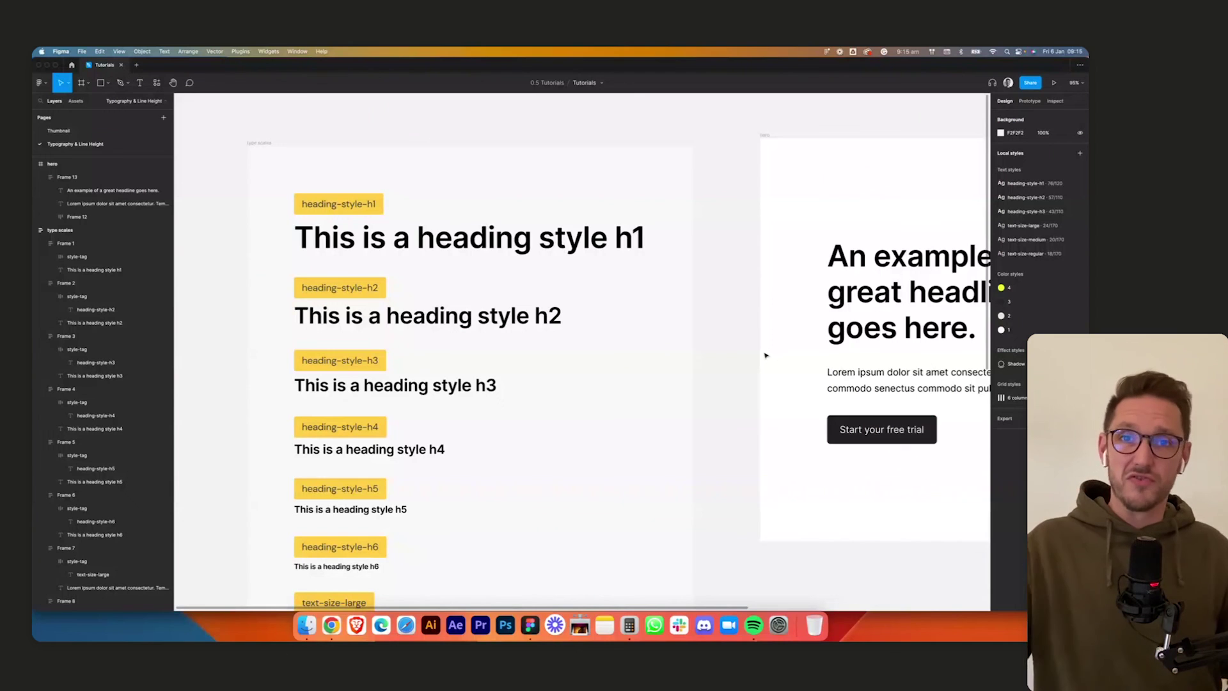
scroll(766, 355, "right", 6)
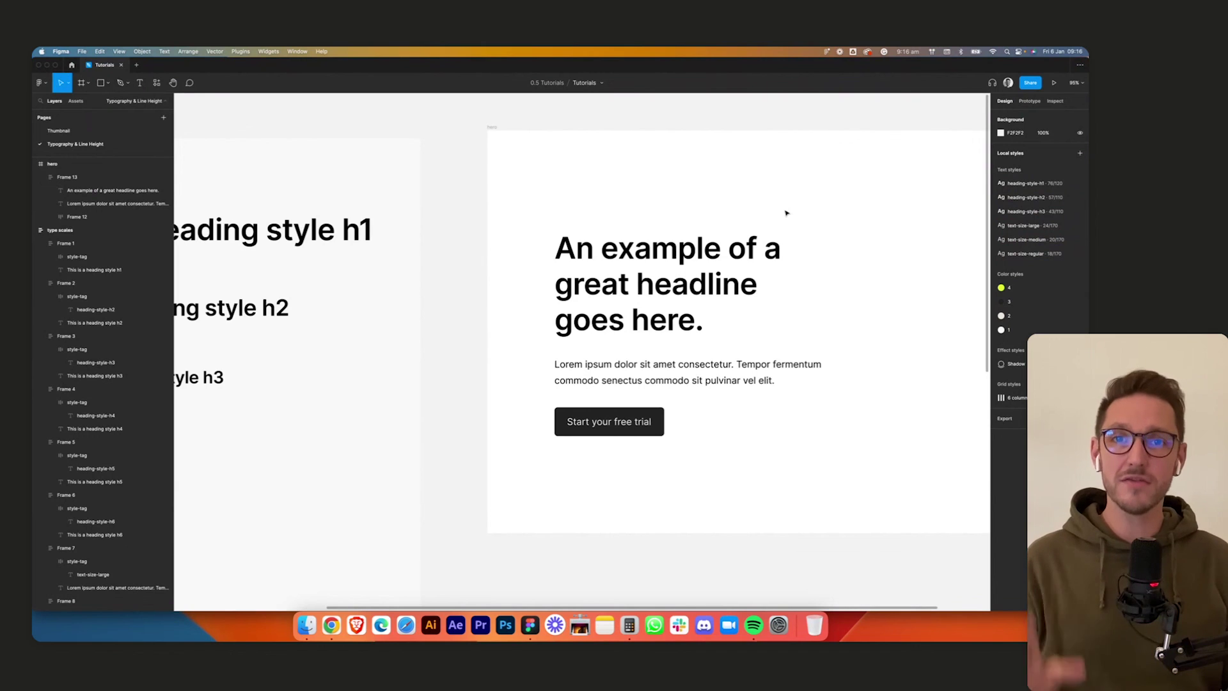
scroll(773, 206, "left", 6)
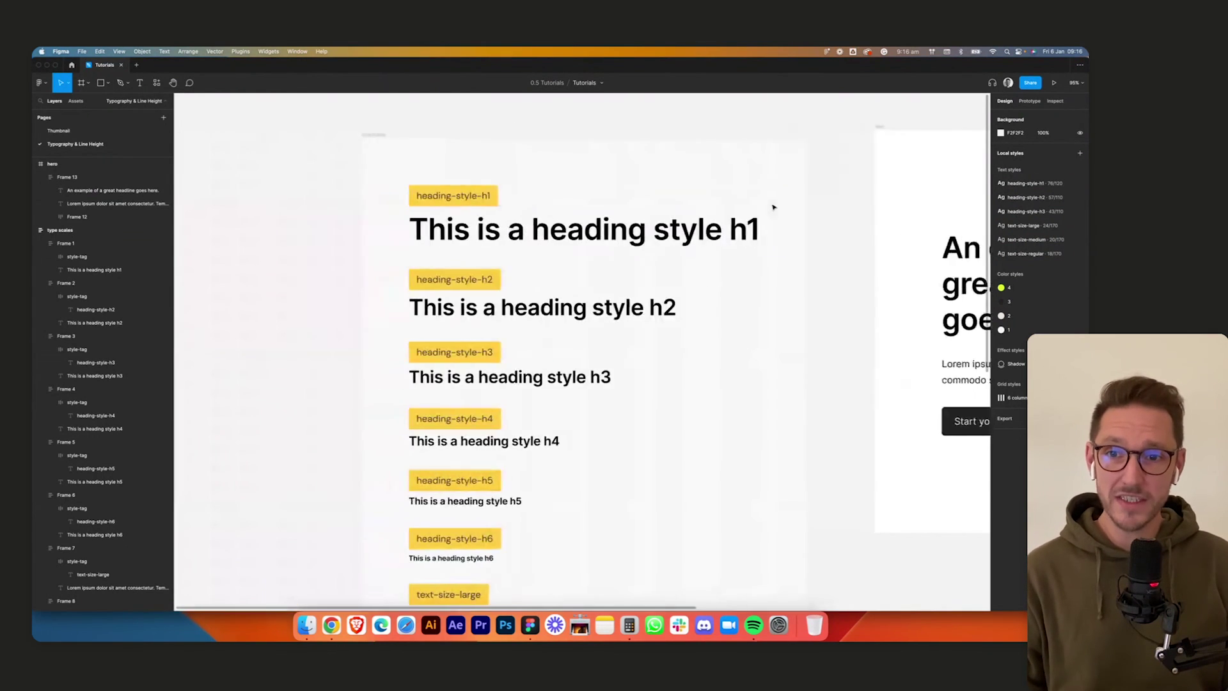